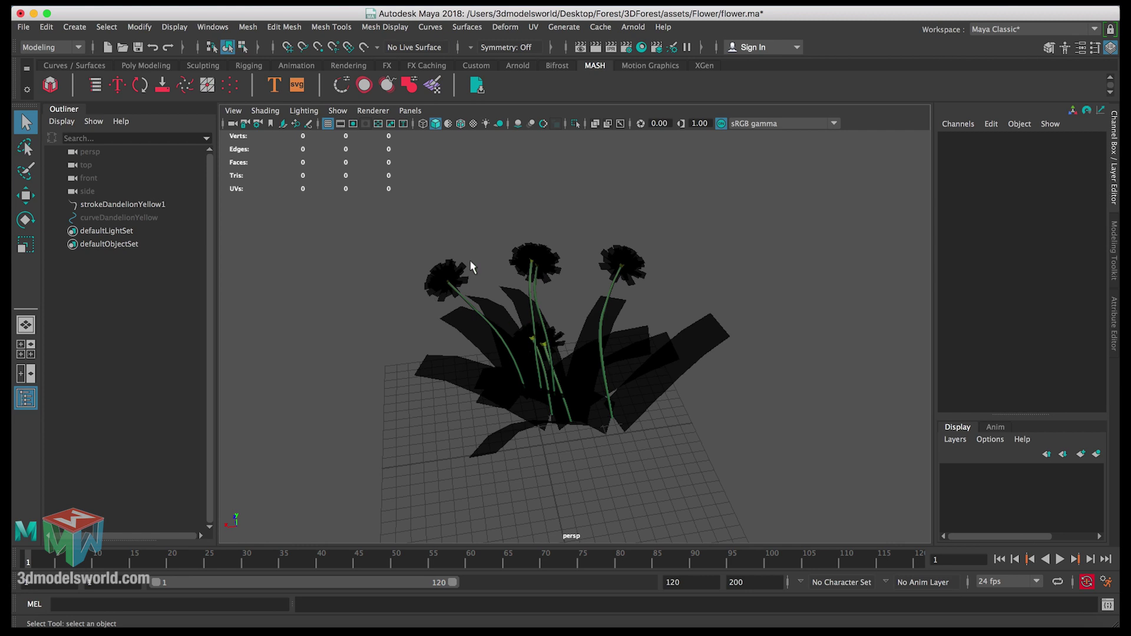
Select the dandelion Paint Effects stroke and examine its flowers, stems and dark leaves from several angles
left_click_drag(450, 346, 651, 460)
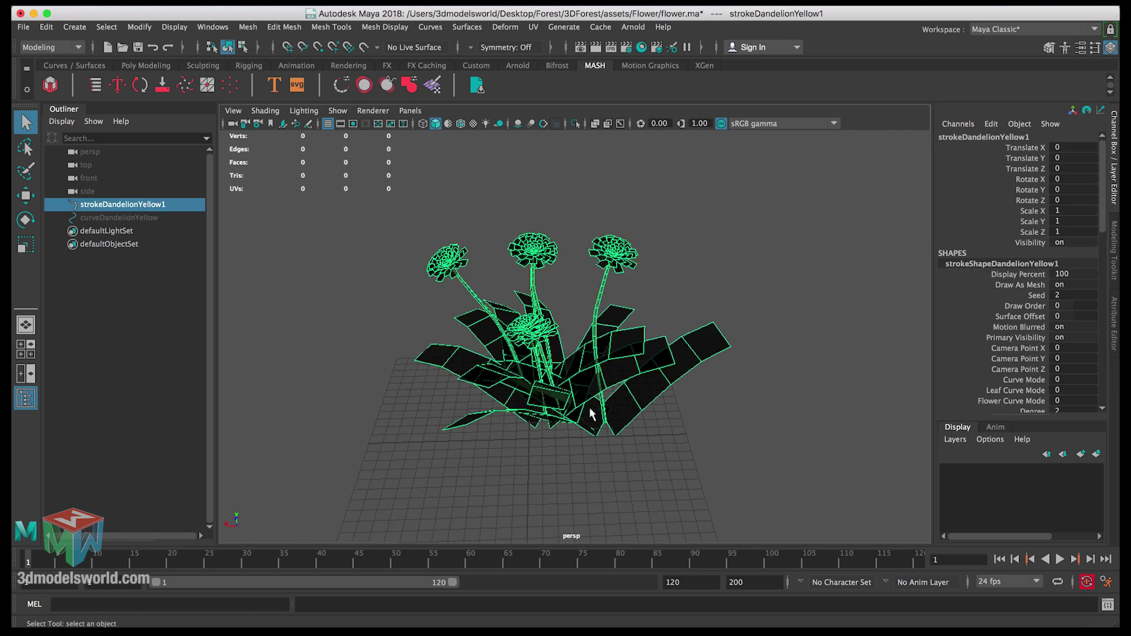
left_click_drag(590, 408, 596, 415, "alt")
scroll(453, 393, "down", 3)
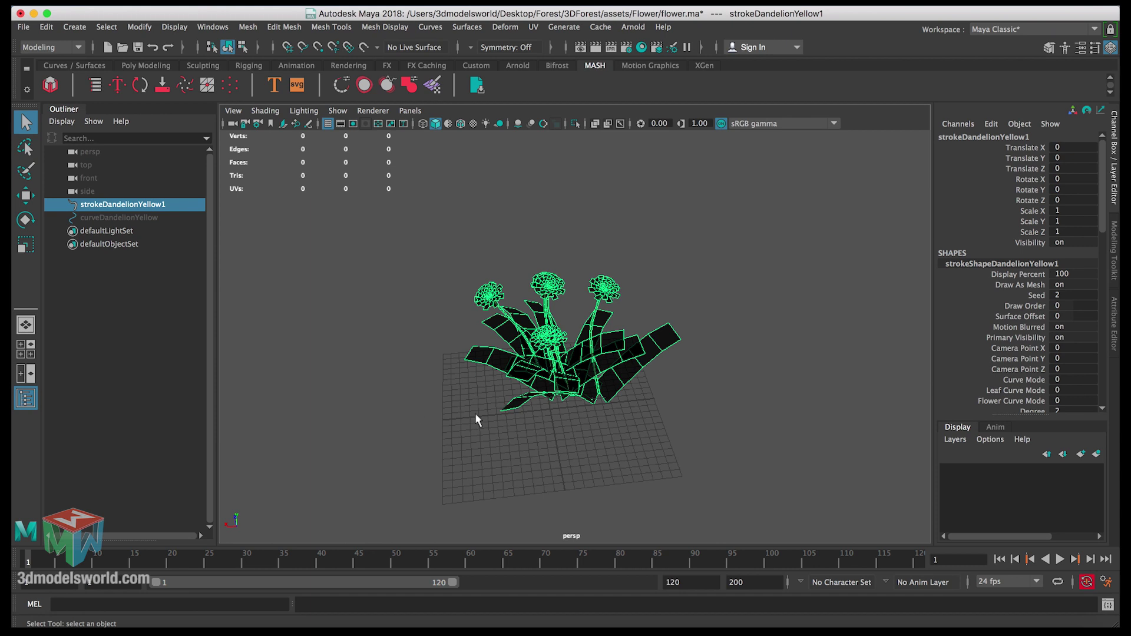
left_click_drag(476, 416, 488, 410, "alt")
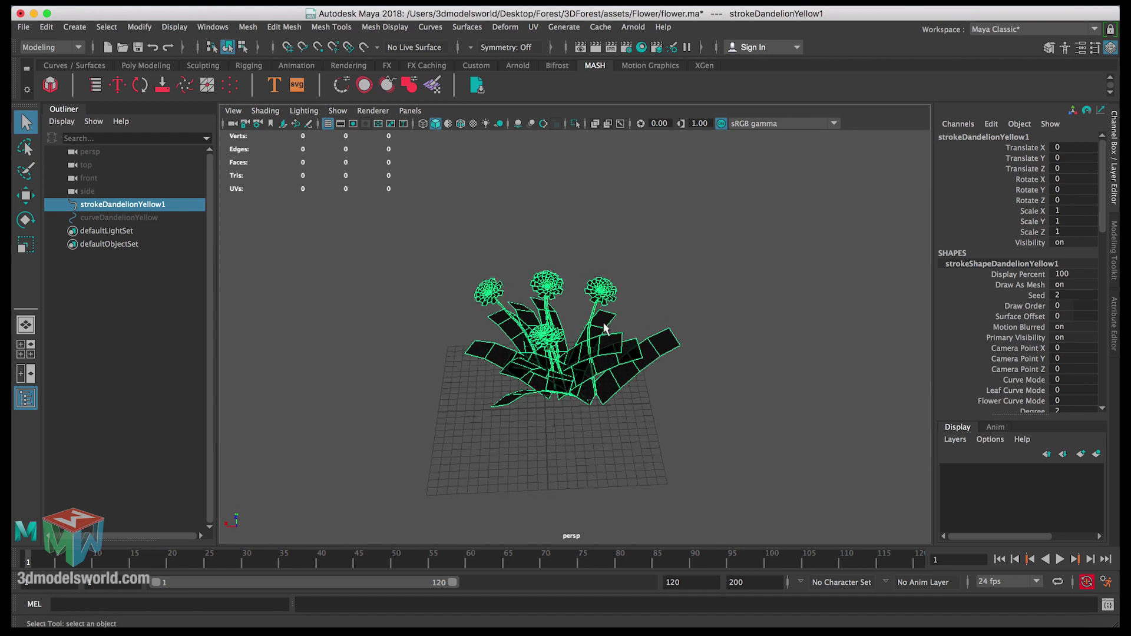
mouse_move(591, 358)
left_mouse_down("alt")
mouse_move(664, 336)
mouse_move(591, 330)
mouse_move(593, 347)
left_mouse_up("alt")
scroll(559, 306, "up", 2)
left_click_drag(559, 307, 533, 304, "alt")
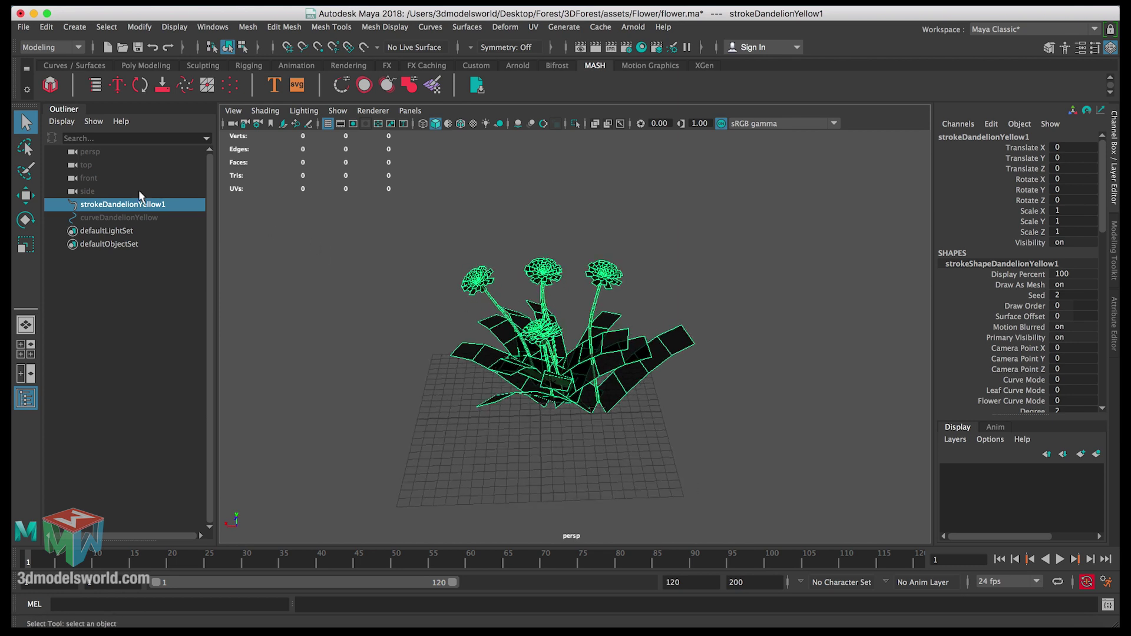
left_click(498, 320)
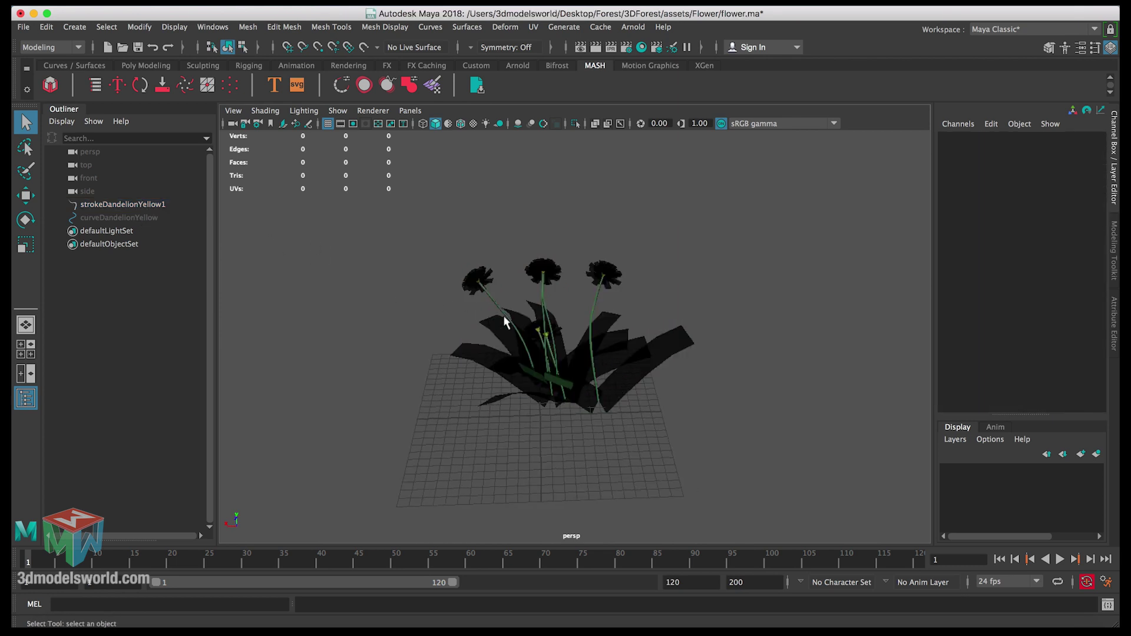
left_click(503, 317)
left_click_drag(491, 301, 499, 305, "alt")
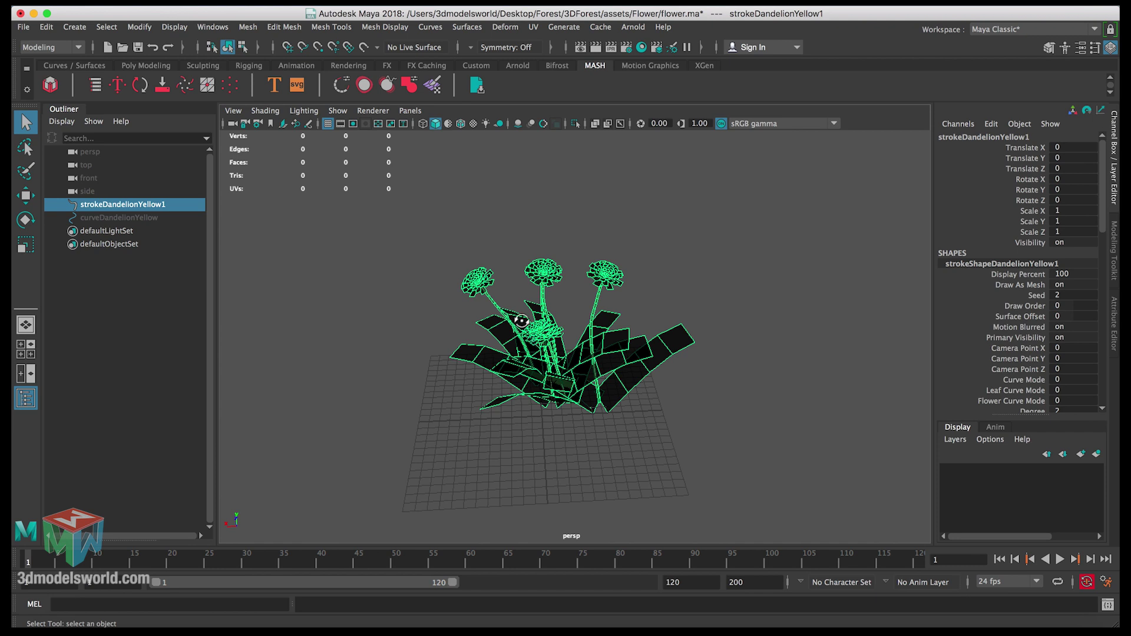
right_click_drag(518, 318, 552, 368, "alt")
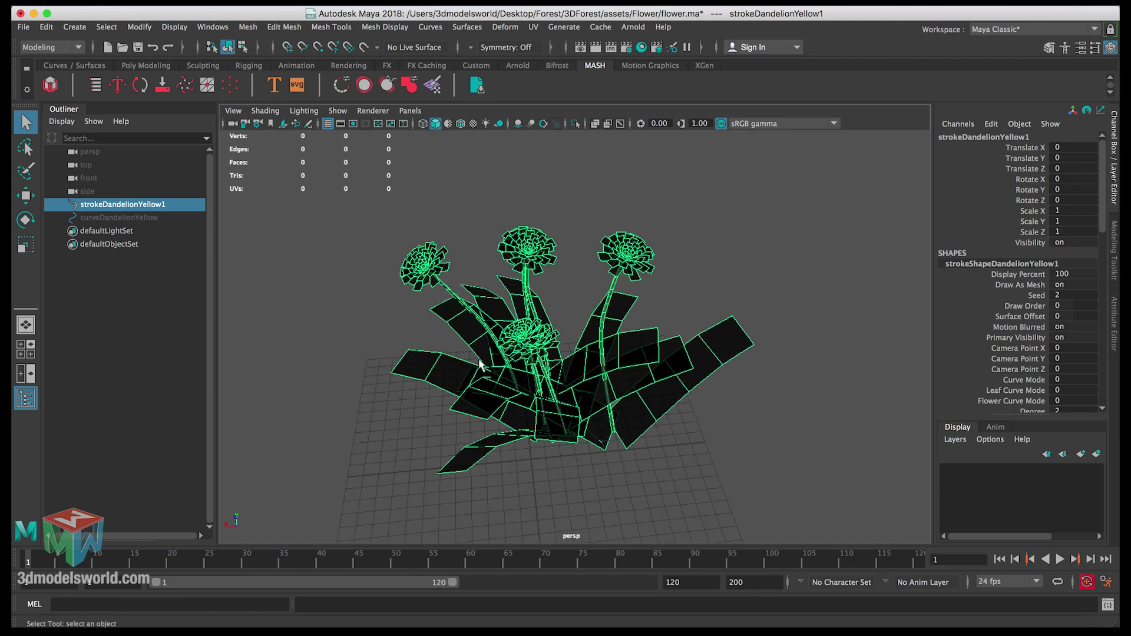
Turn on Two Sided Lighting for the perspective view so the dandelion's leaves and flowers are lit on both sides
left_click(375, 232)
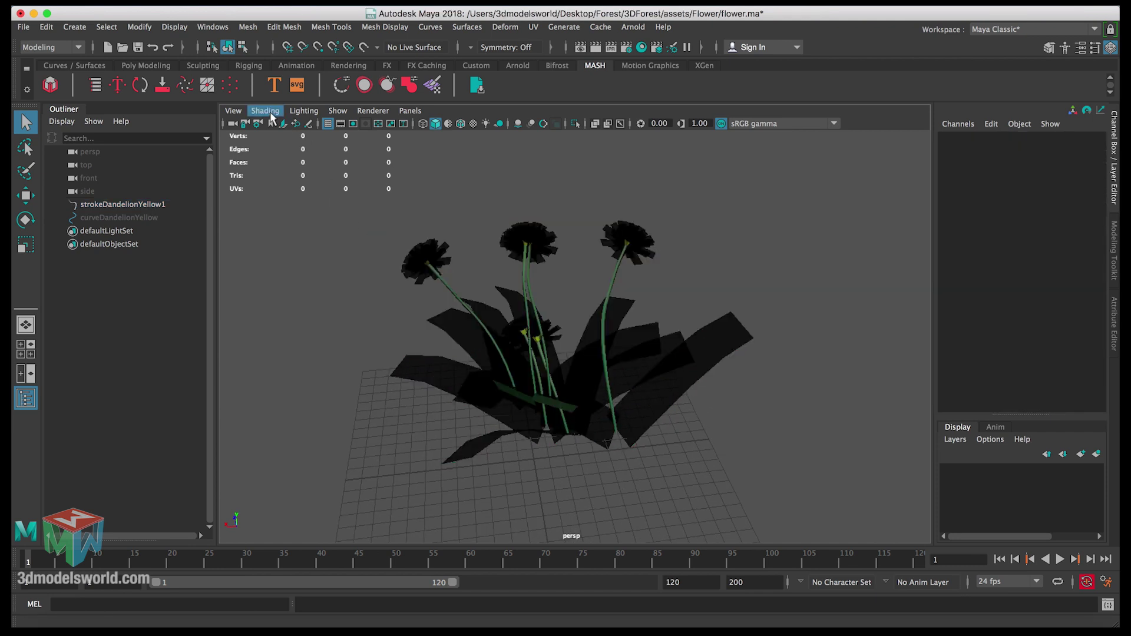
left_click(304, 111)
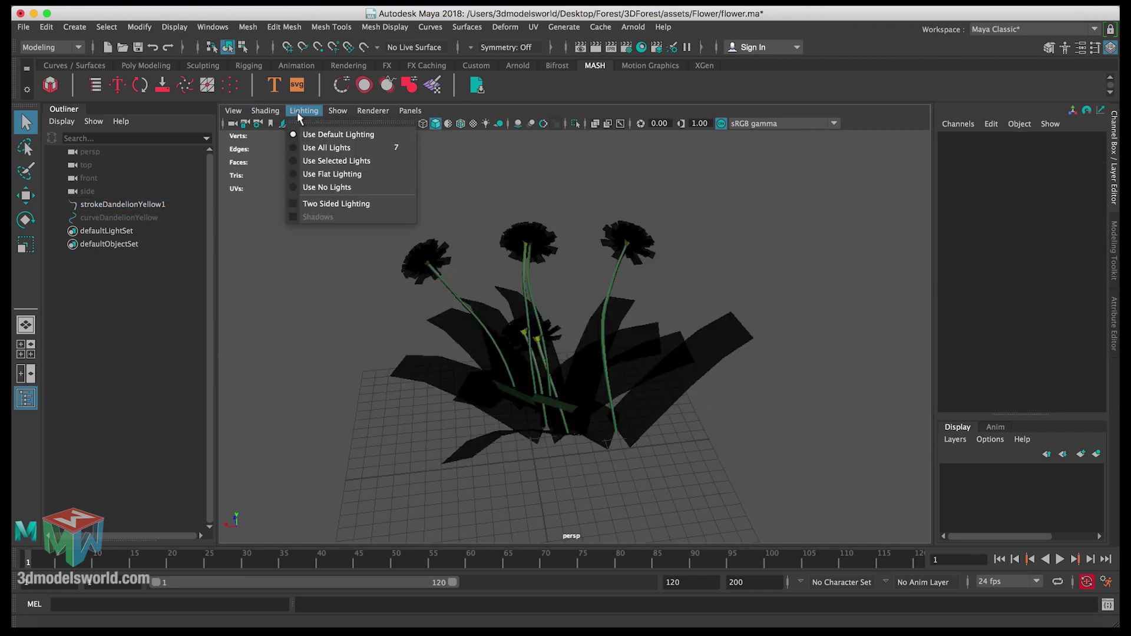
left_click(319, 204)
left_click_drag(397, 282, 484, 350, "alt")
scroll(485, 350, "down", 3)
Convert the dandelion stroke from Paint Effects to polygons, with the options reset and Quad output enabled
left_click(516, 358)
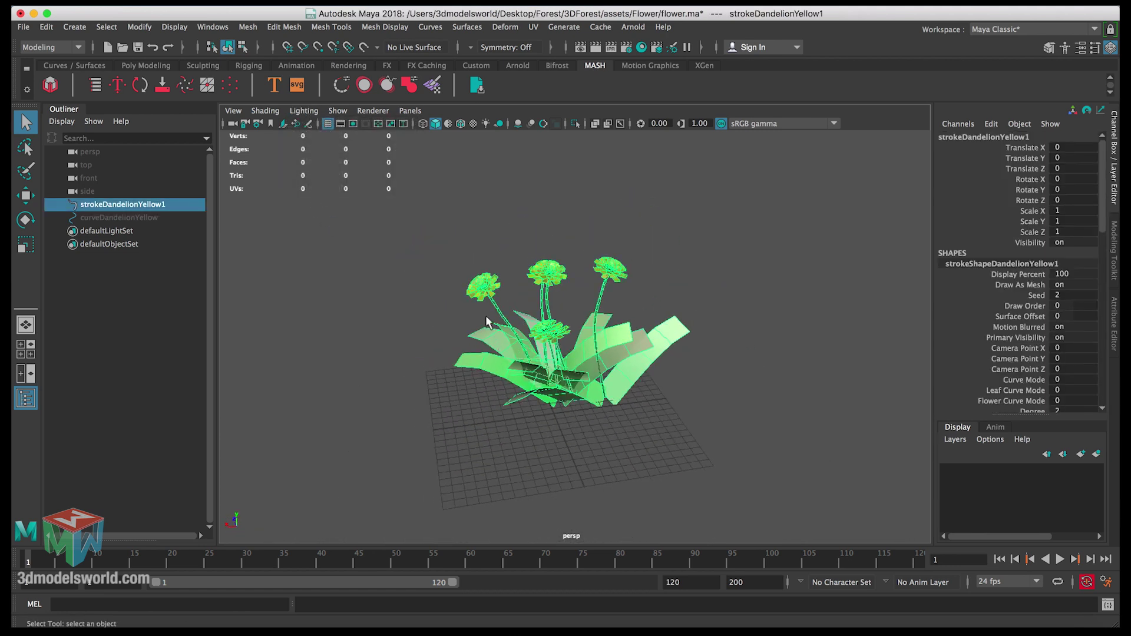
left_click(50, 28)
left_click(139, 27)
mouse_move(211, 347)
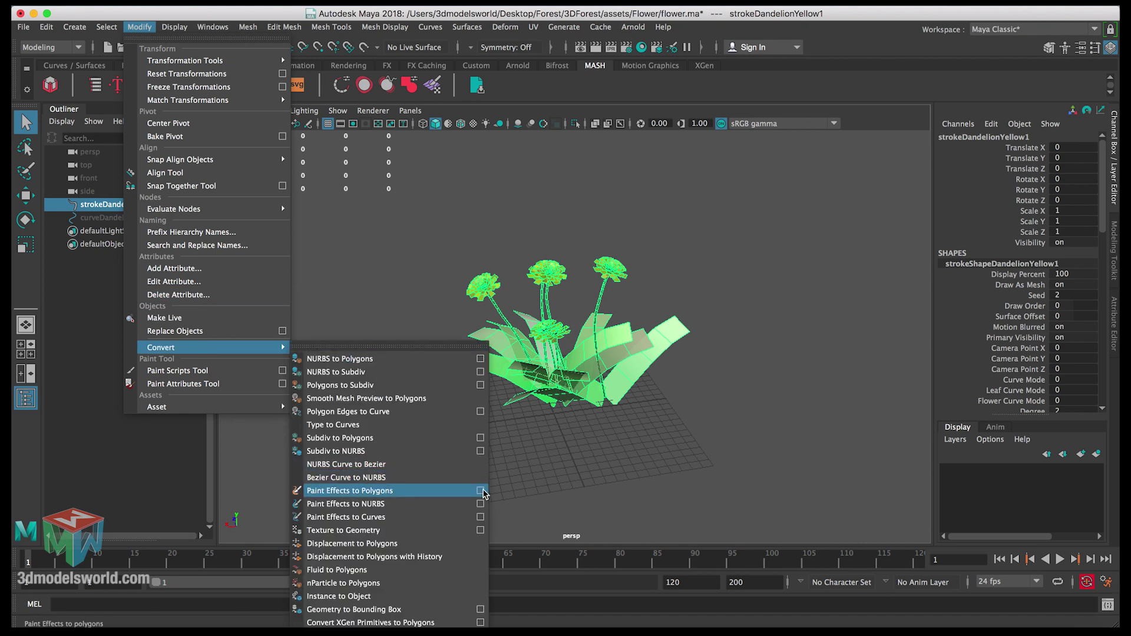
left_click(480, 490)
left_click(403, 238)
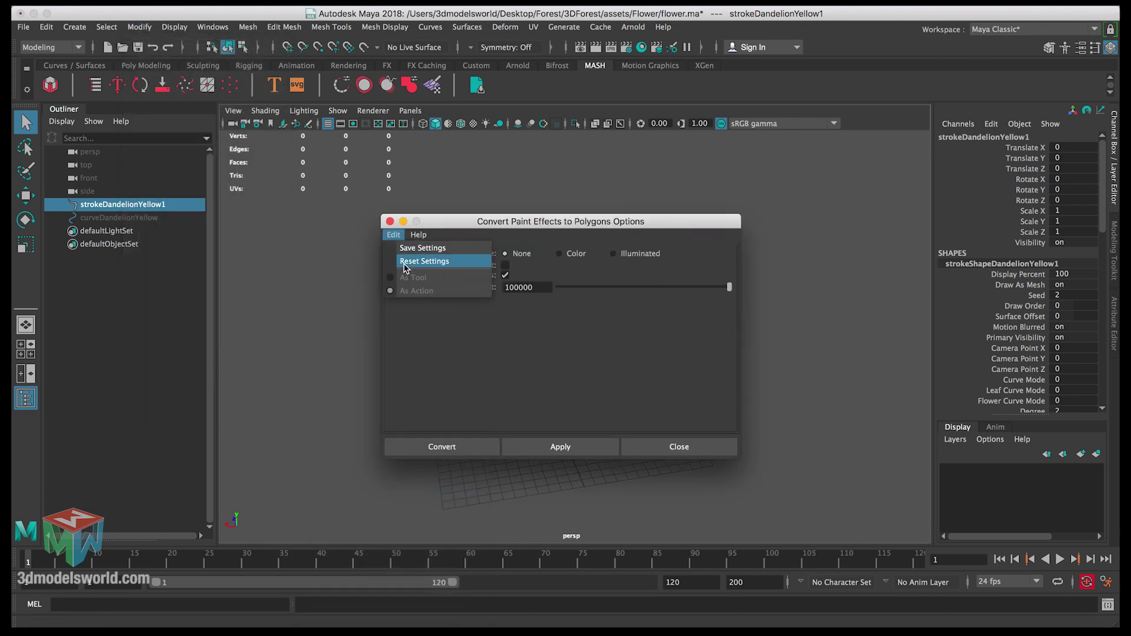
left_click(407, 262)
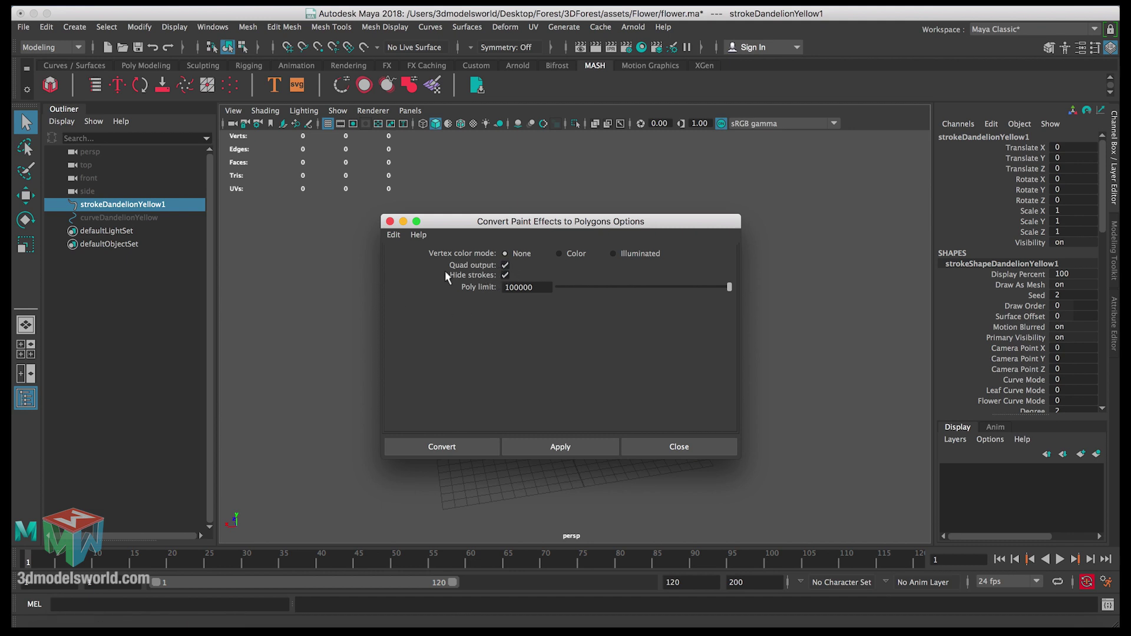
left_click(441, 446)
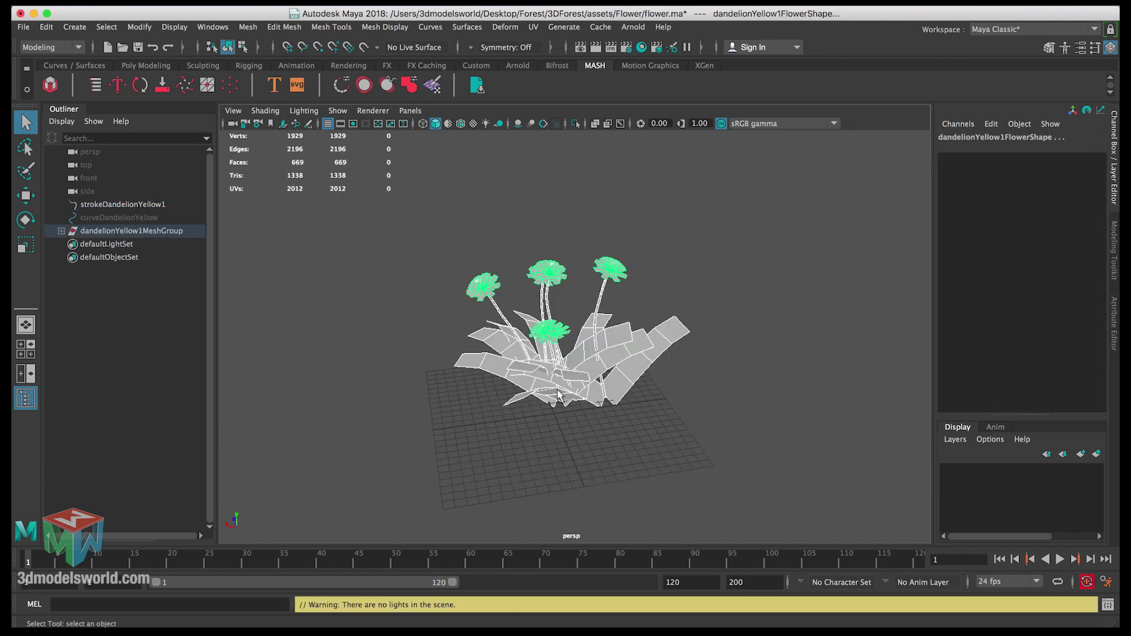
Examine the converted dandelion group and its separate stem, leaf and flower meshes
left_click_drag(590, 405, 429, 285, "alt")
left_click(576, 395)
left_click(141, 231)
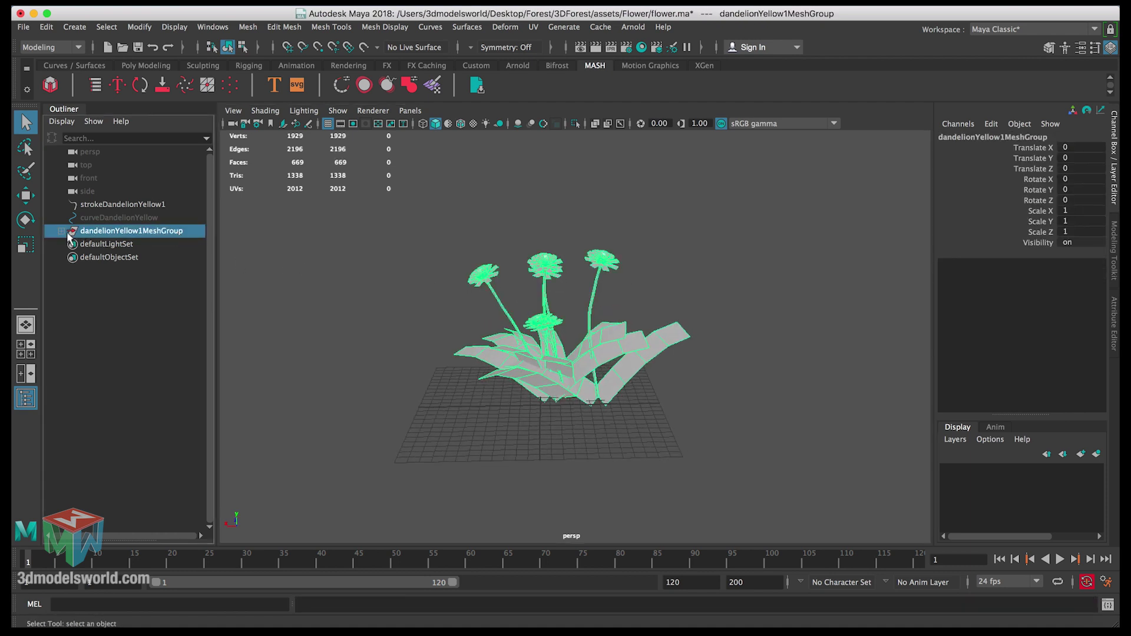
left_click(62, 231)
left_click(135, 244)
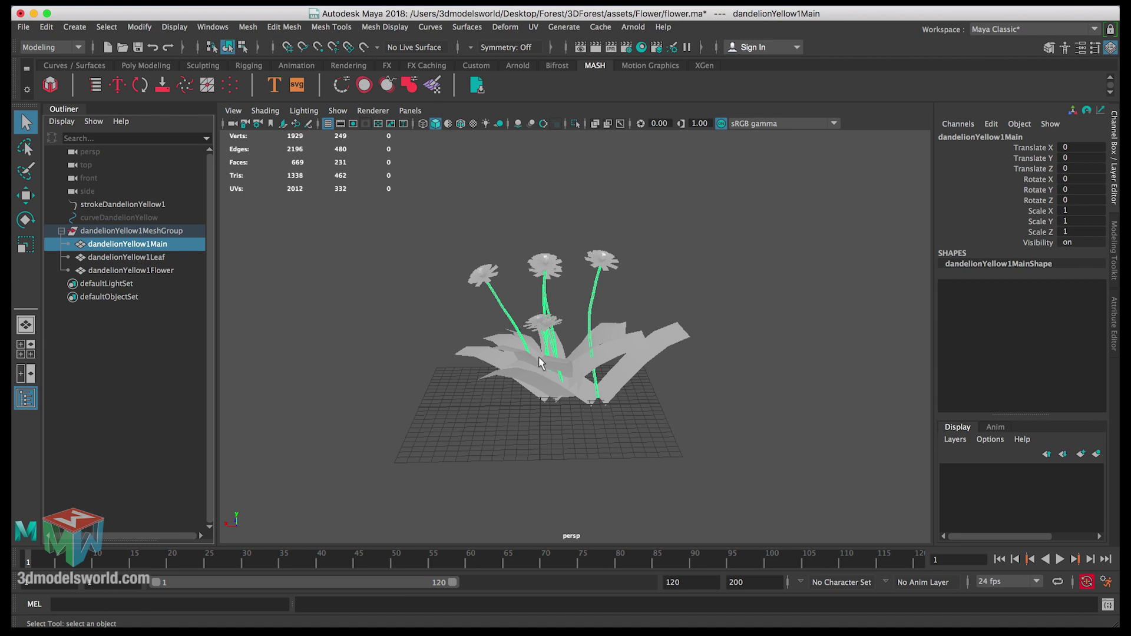
scroll(553, 345, "up", 2)
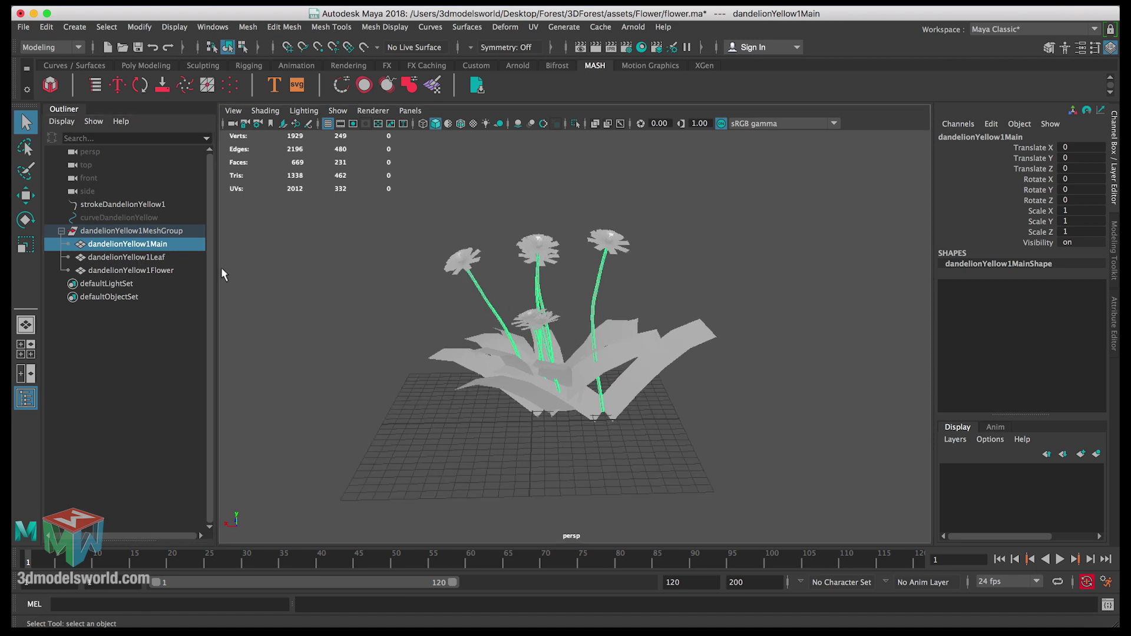
left_click(552, 370)
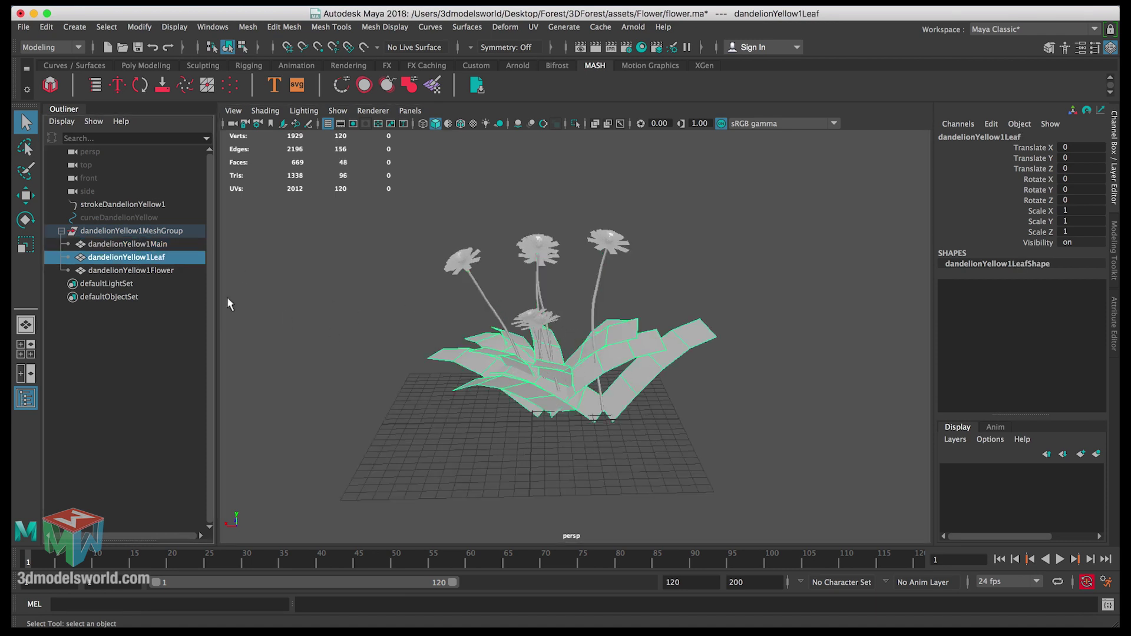
left_click(173, 272)
left_click(426, 326)
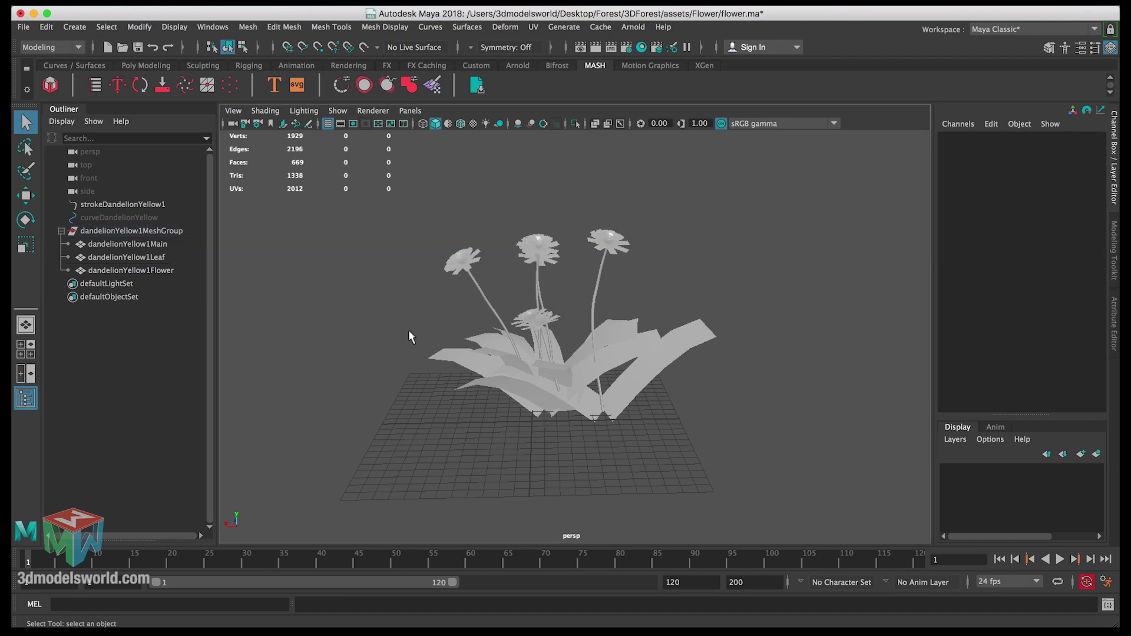
left_click_drag(412, 330, 427, 338, "alt")
left_click(62, 231)
Duplicate dandelionYellow1MeshGroup with Duplicate Special, using reset options and Duplicate input graph enabled
left_click(131, 232)
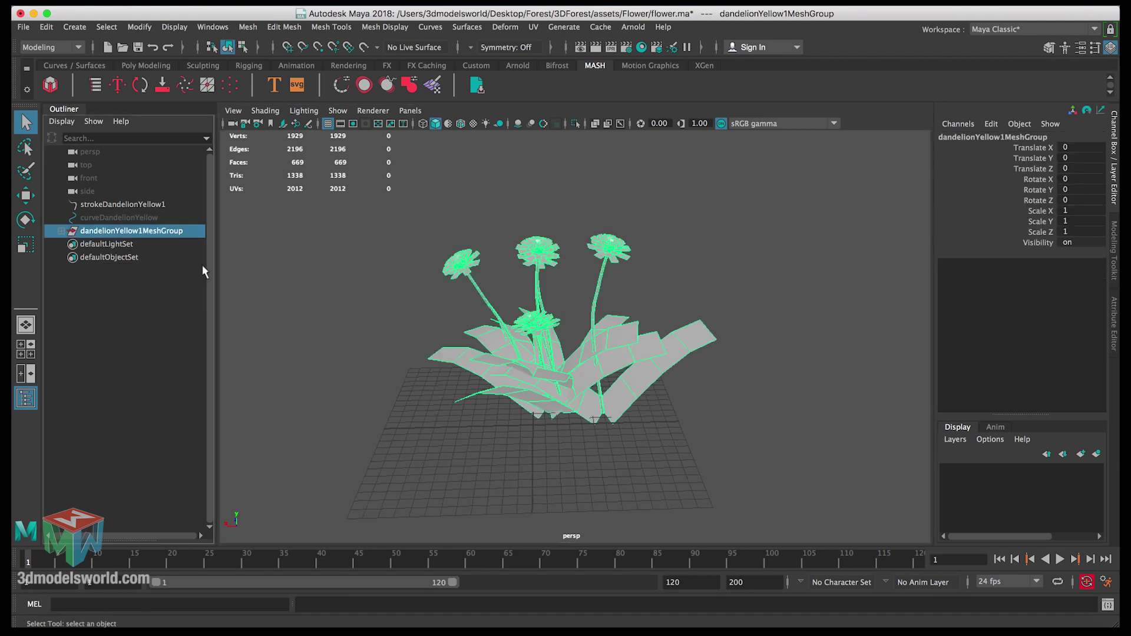
left_click_drag(565, 327, 571, 331, "alt")
key("w")
right_click_drag(570, 332, 525, 307, "alt")
left_click_drag(525, 307, 529, 323, "alt")
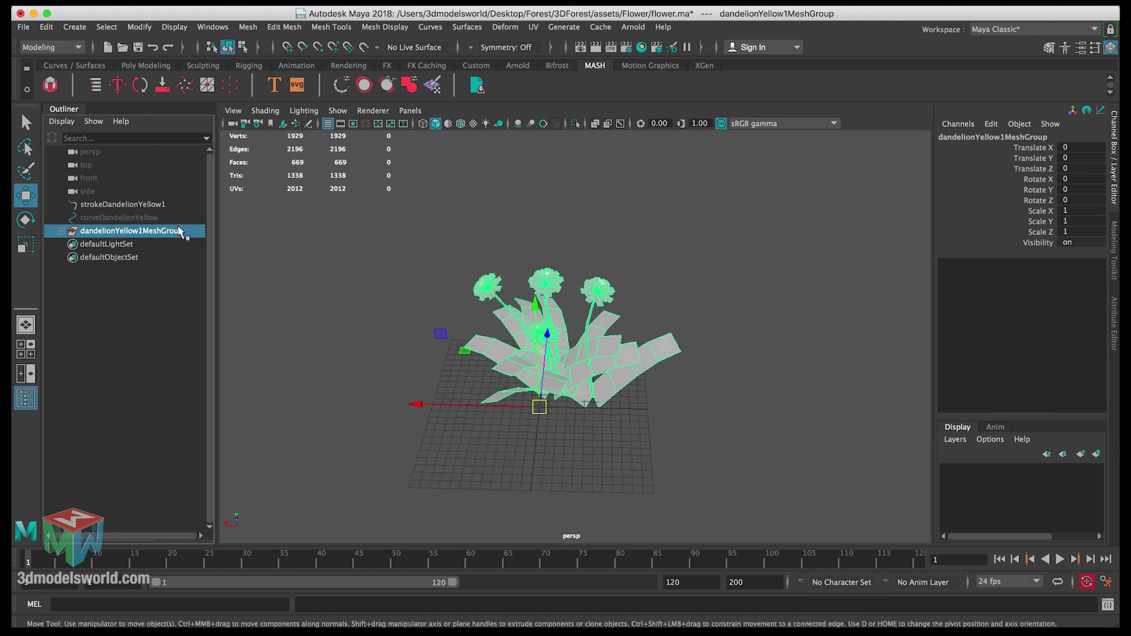
left_click(46, 27)
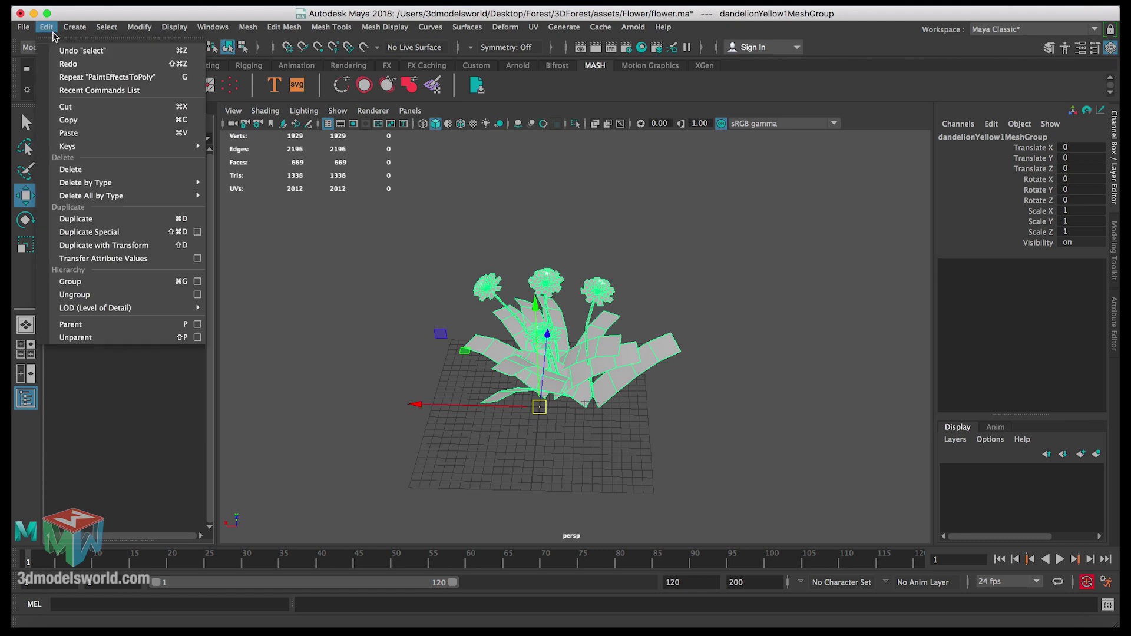
left_click(198, 233)
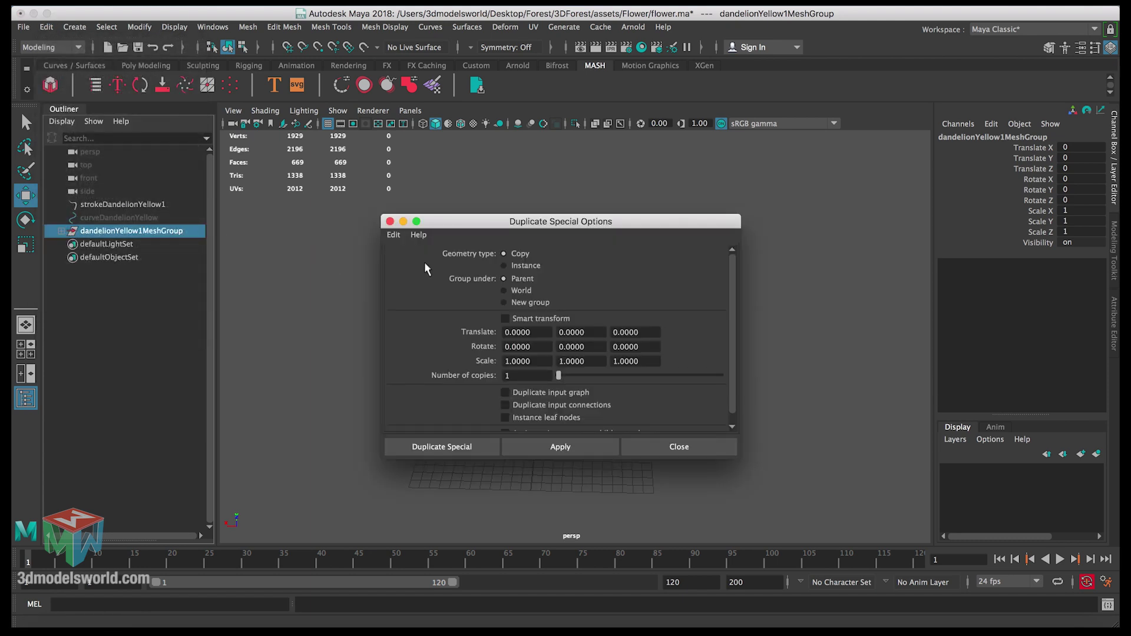
left_click(395, 236)
left_click(405, 261)
left_click_drag(732, 303, 735, 311)
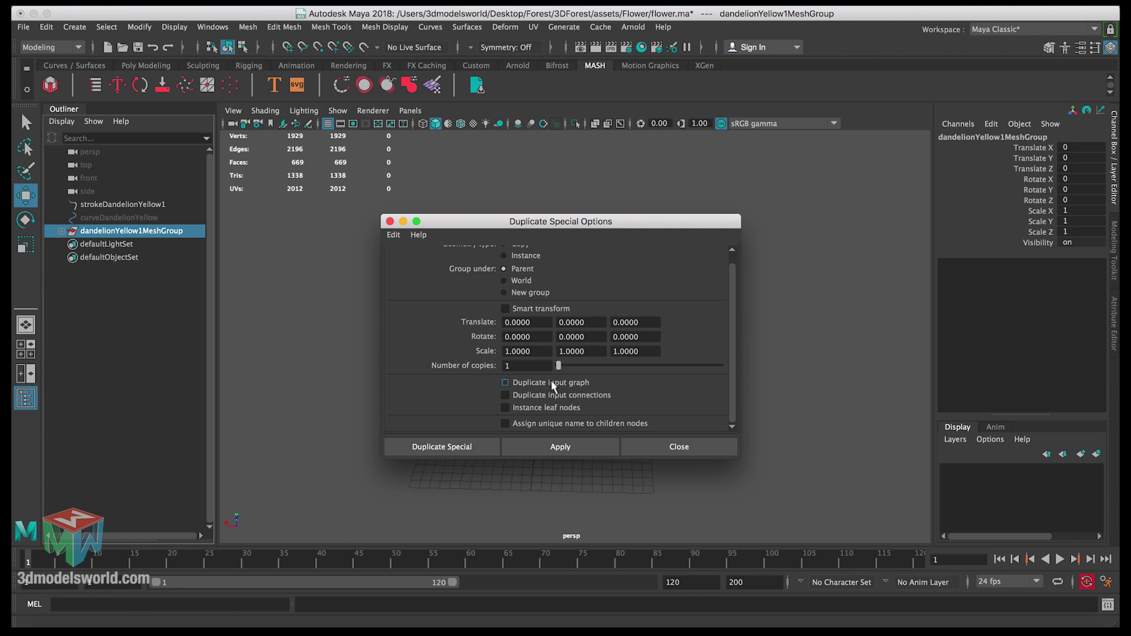
left_click(545, 384)
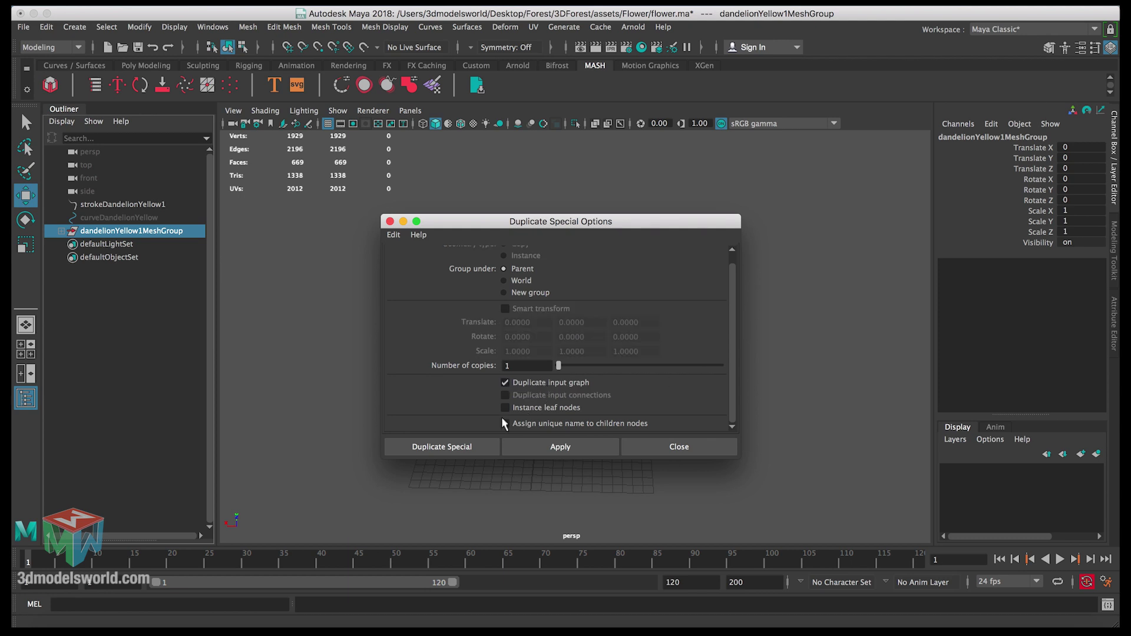
left_click(464, 447)
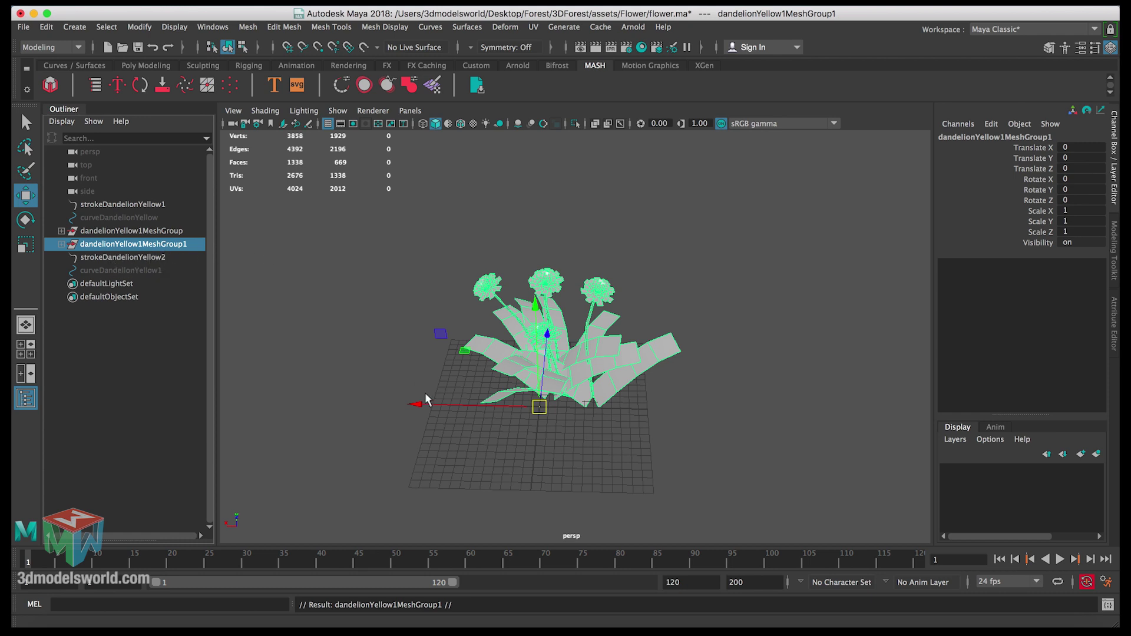
Move the duplicated dandelion group about 26.5 units along X, beside the original plant
left_click_drag(427, 407, 222, 397)
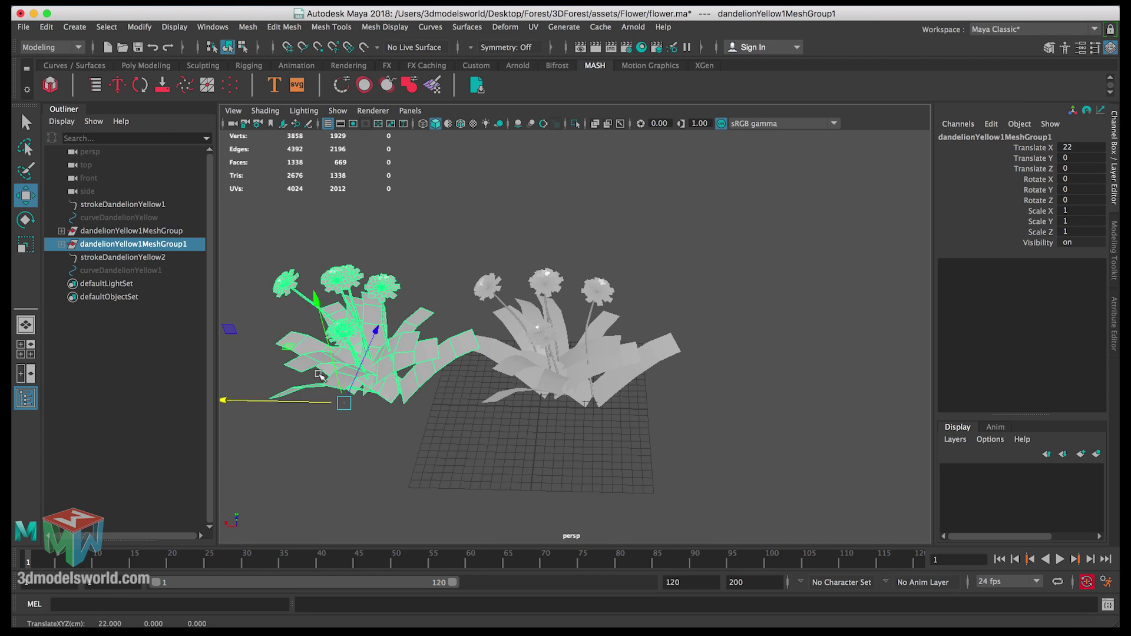
middle_click_drag(465, 324, 604, 322, "alt")
left_click_drag(419, 398, 379, 399)
Set the Seed of strokeDandelionYellow2's stroke shape to 22 to vary the duplicated plant
left_click(159, 259)
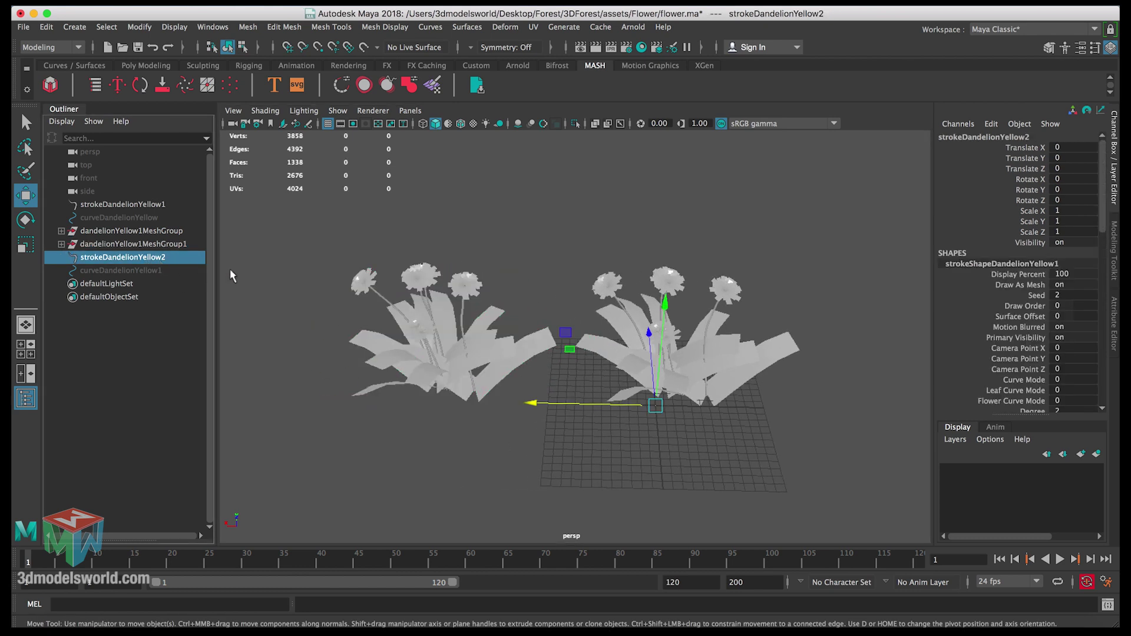
key("ctrl+a")
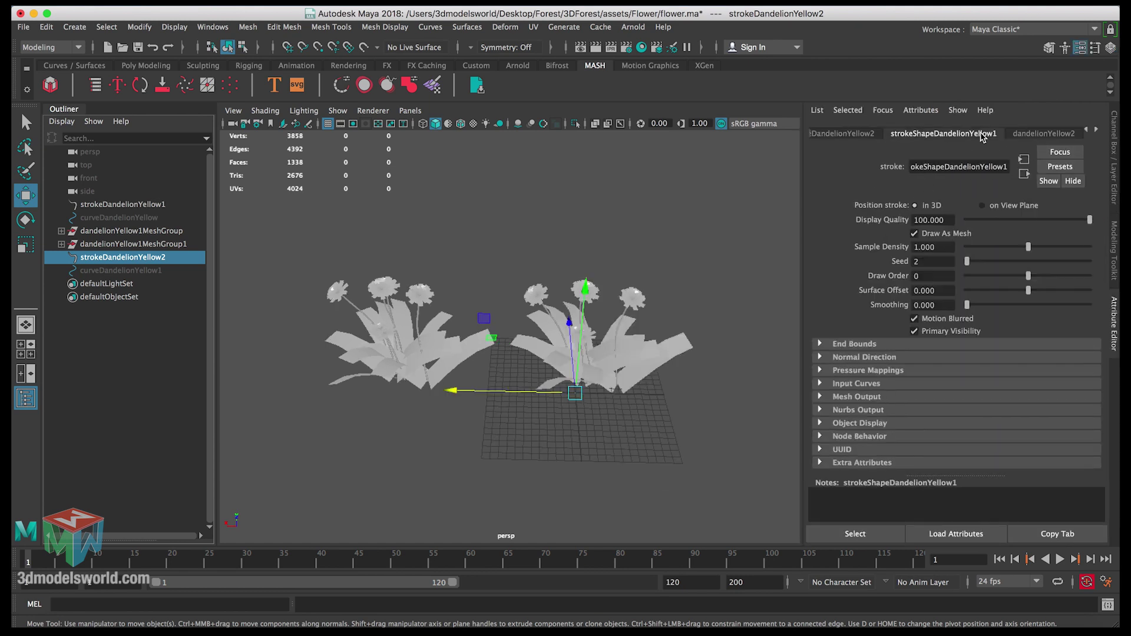
double_click(936, 261)
left_click_drag(966, 266, 972, 268)
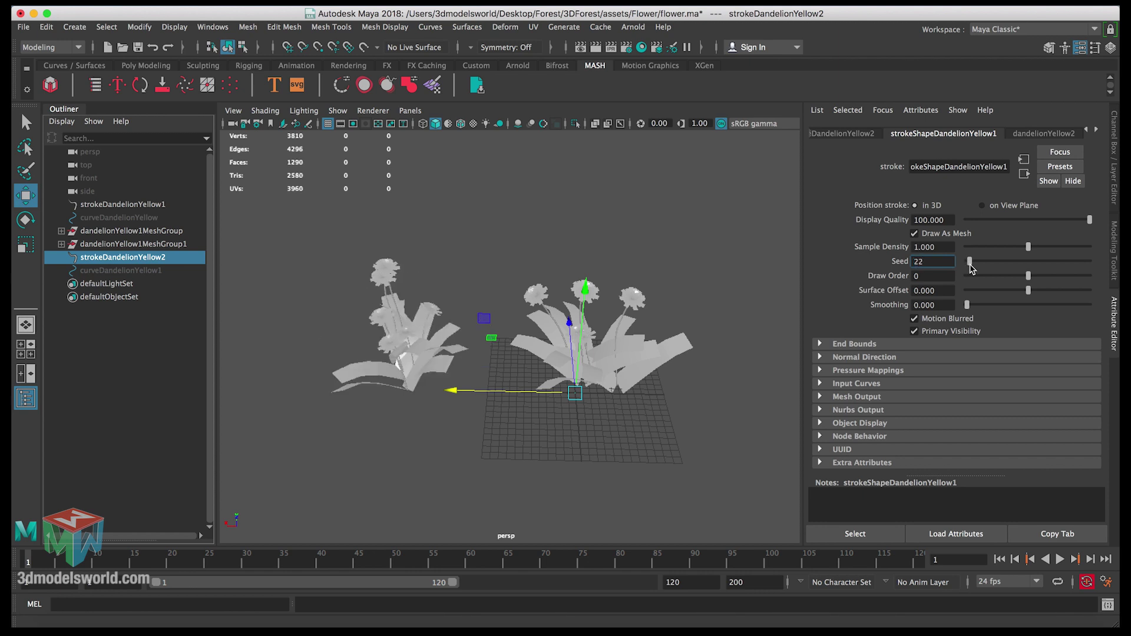
left_click_drag(527, 262, 454, 257, "alt")
left_click(455, 256)
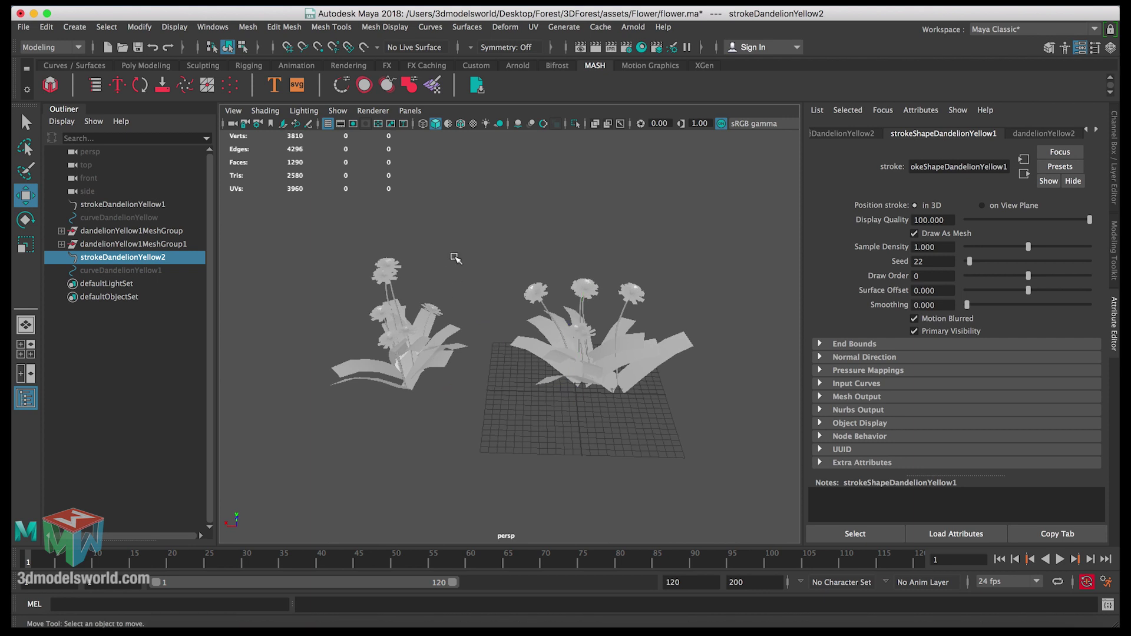
Duplicate dandelionYellow1MeshGroup1 with its input graph and place the copy at about X 16.7, Z -20.8
left_click(109, 244)
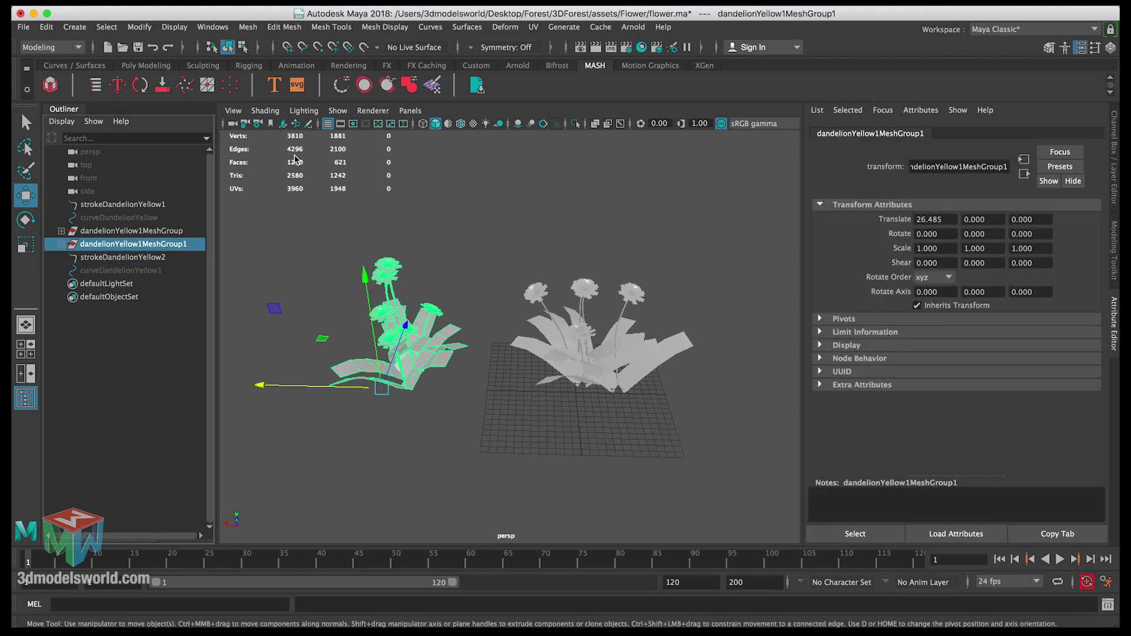
left_click(46, 27)
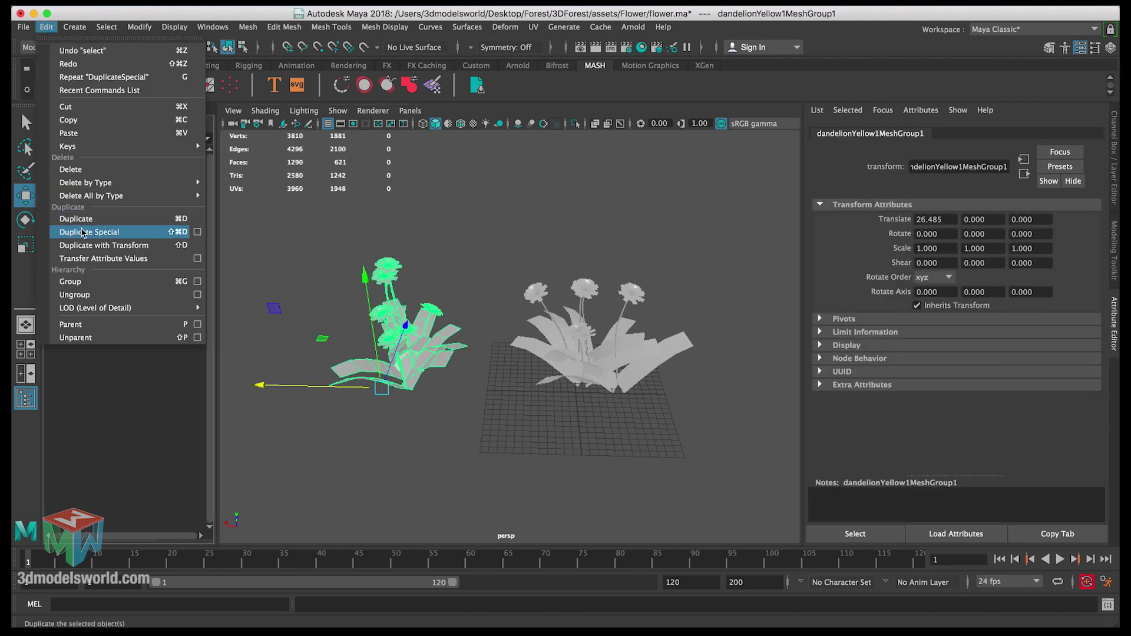
left_click(198, 232)
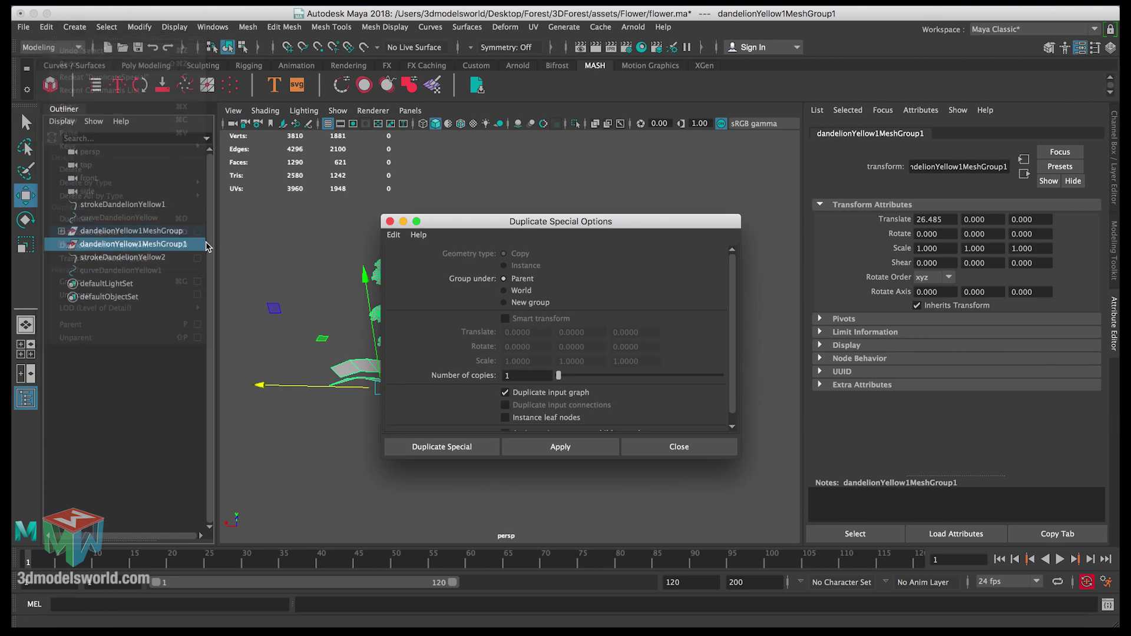
left_click(459, 446)
left_click_drag(434, 318, 378, 396, "alt")
left_click_drag(281, 460, 398, 427)
Set the Seed of strokeDandelionYellow3's stroke shape to 120 to vary the third plant
left_click(163, 309)
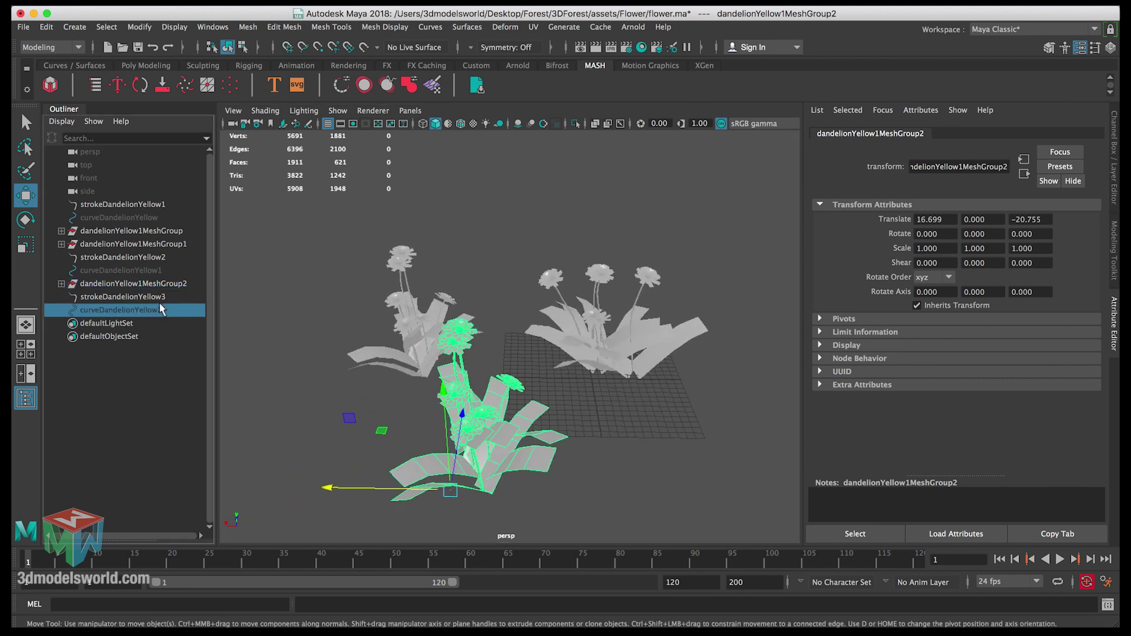
left_click(135, 297)
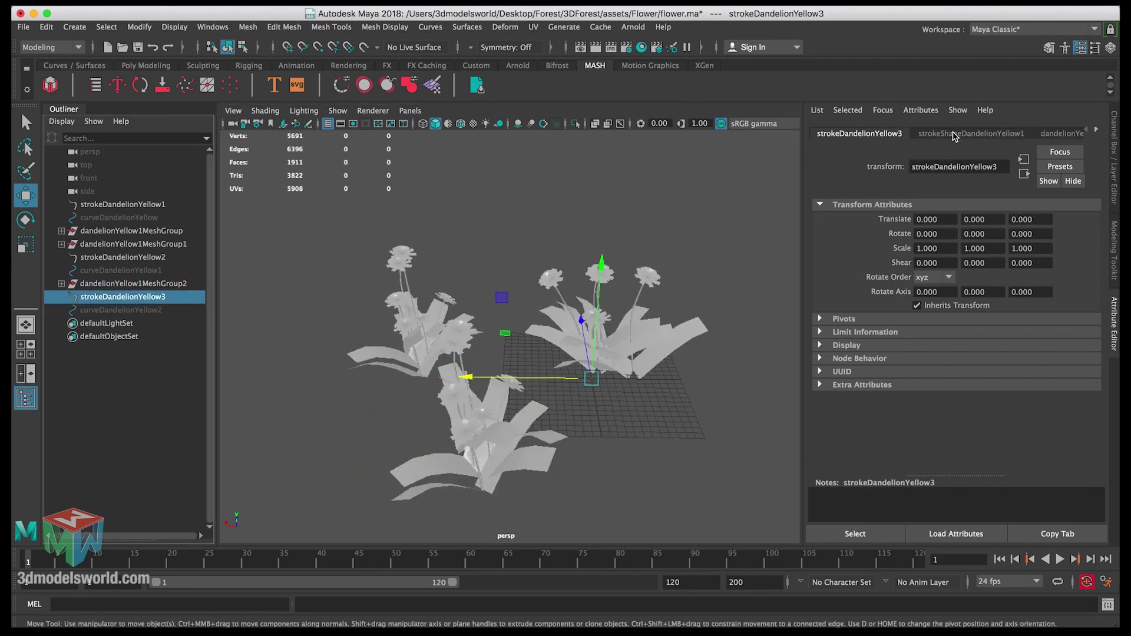
left_click(955, 134)
left_click_drag(976, 263, 982, 266)
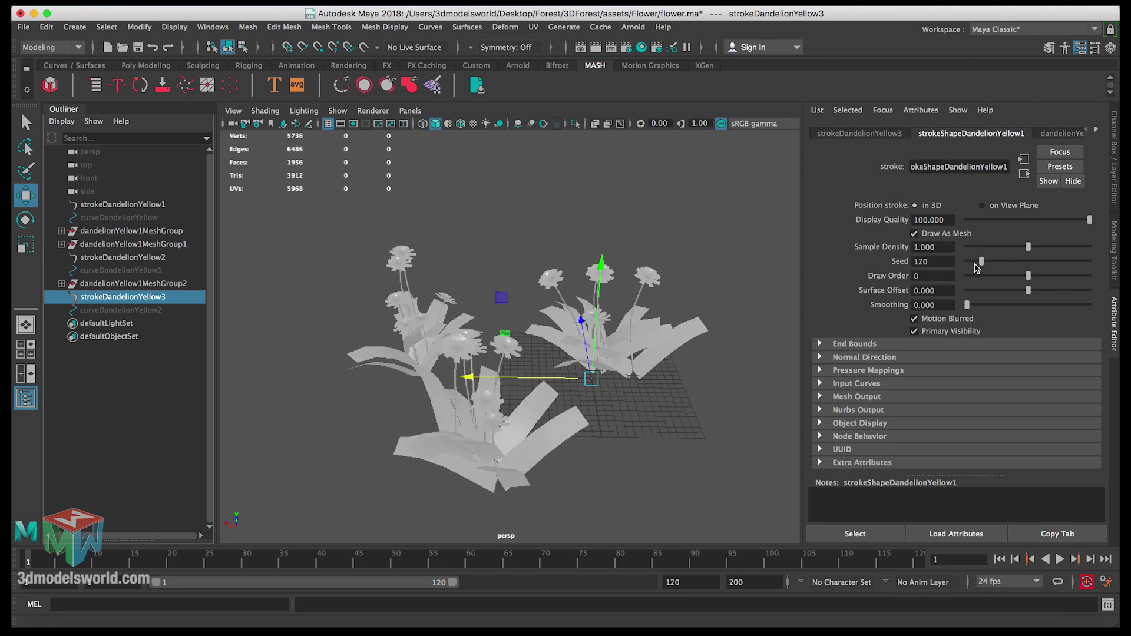
Move dandelionYellow1MeshGroup2 a short distance along X toward the original plant's side of the grid
left_click_drag(713, 325, 617, 445, "alt")
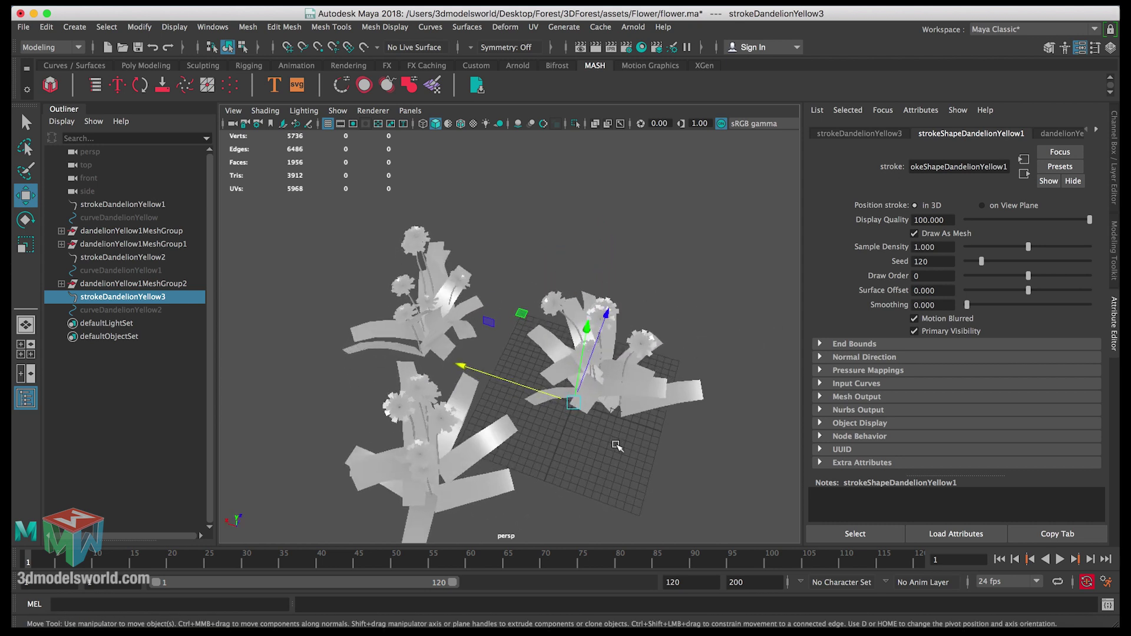
left_click(616, 446)
mouse_move(518, 361)
left_mouse_down("alt")
mouse_move(500, 265)
mouse_move(611, 295)
mouse_move(716, 267)
mouse_move(464, 364)
left_mouse_up("alt")
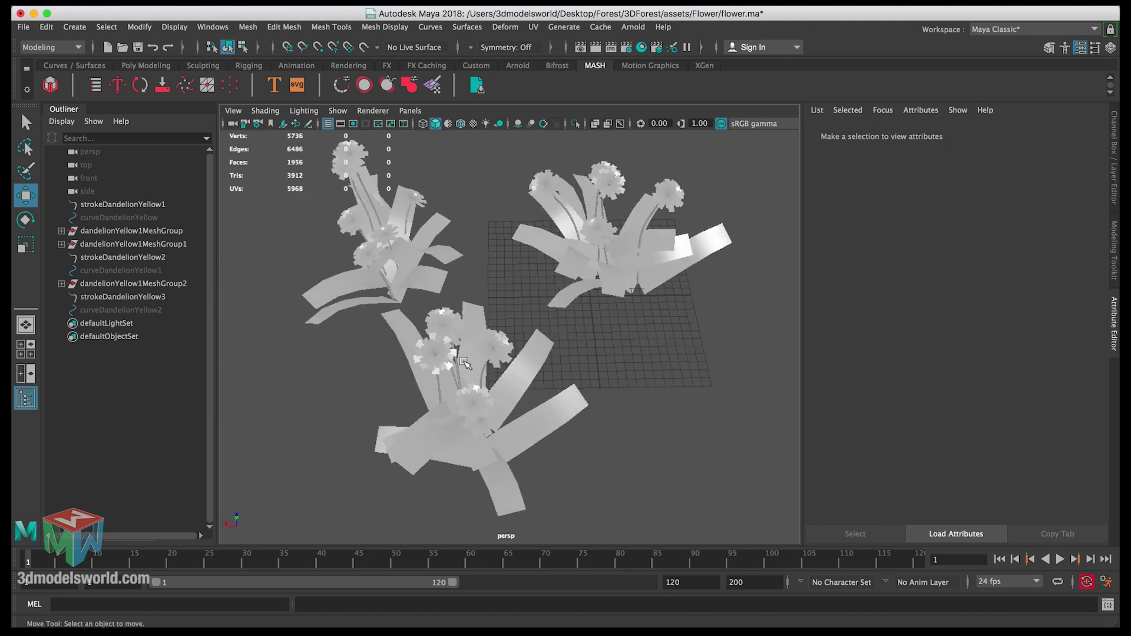
left_click(177, 284)
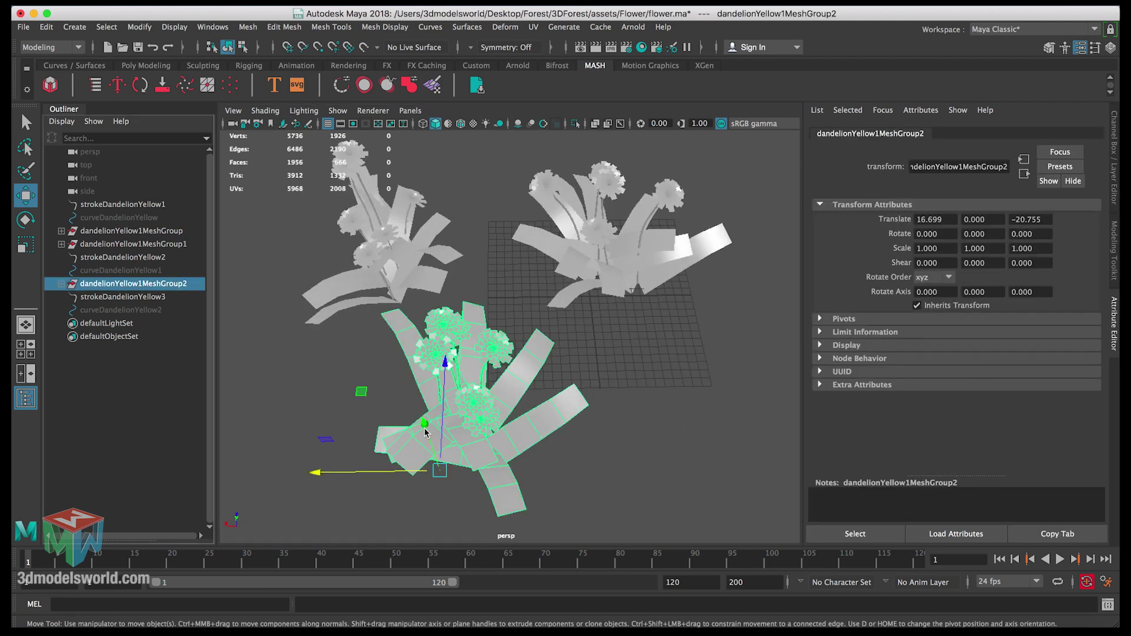
left_click_drag(383, 472, 434, 472)
Inspect the leaves and flowers of the three dandelion plants in textured display from several angles
left_click(382, 380)
left_click_drag(474, 413, 387, 365, "alt")
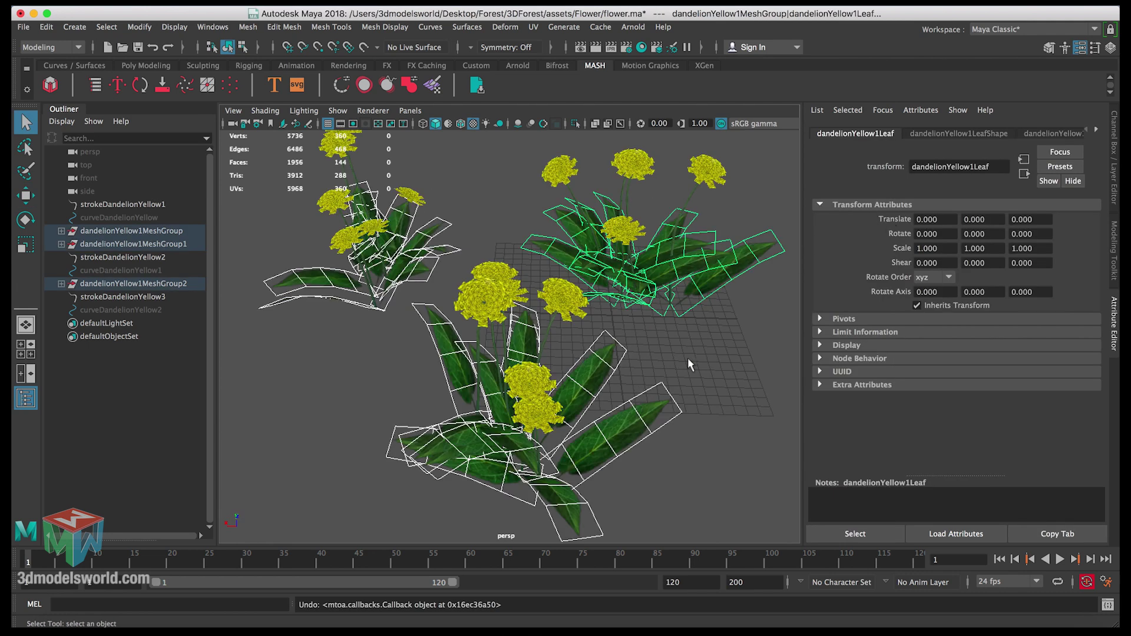
left_click(688, 360)
left_click_drag(689, 361, 467, 390, "alt")
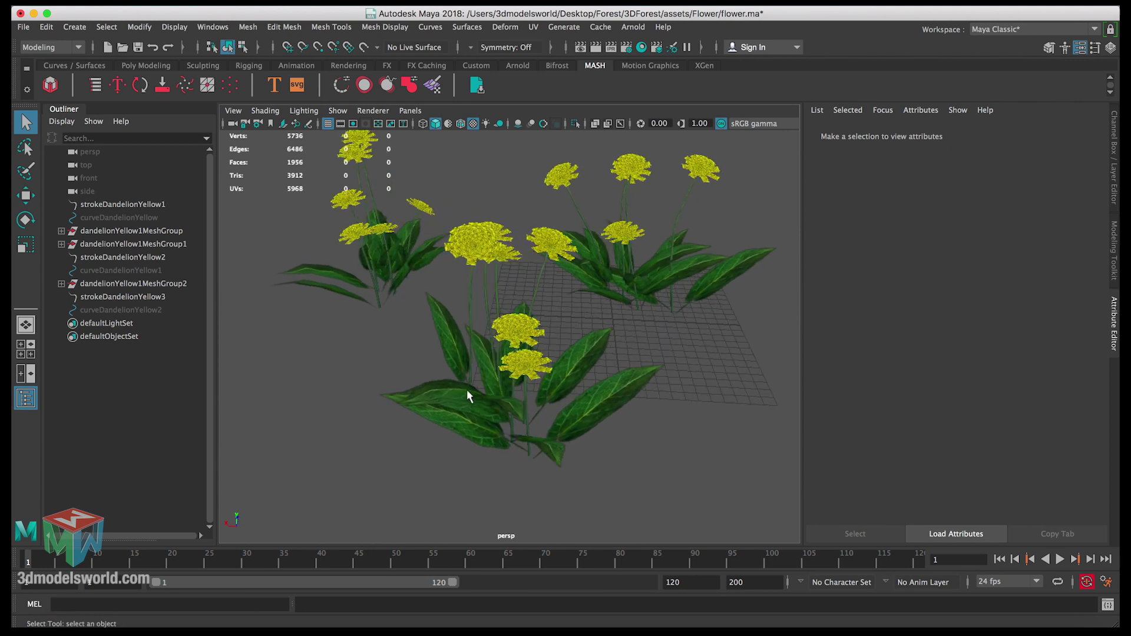
left_click_drag(392, 318, 445, 355, "alt")
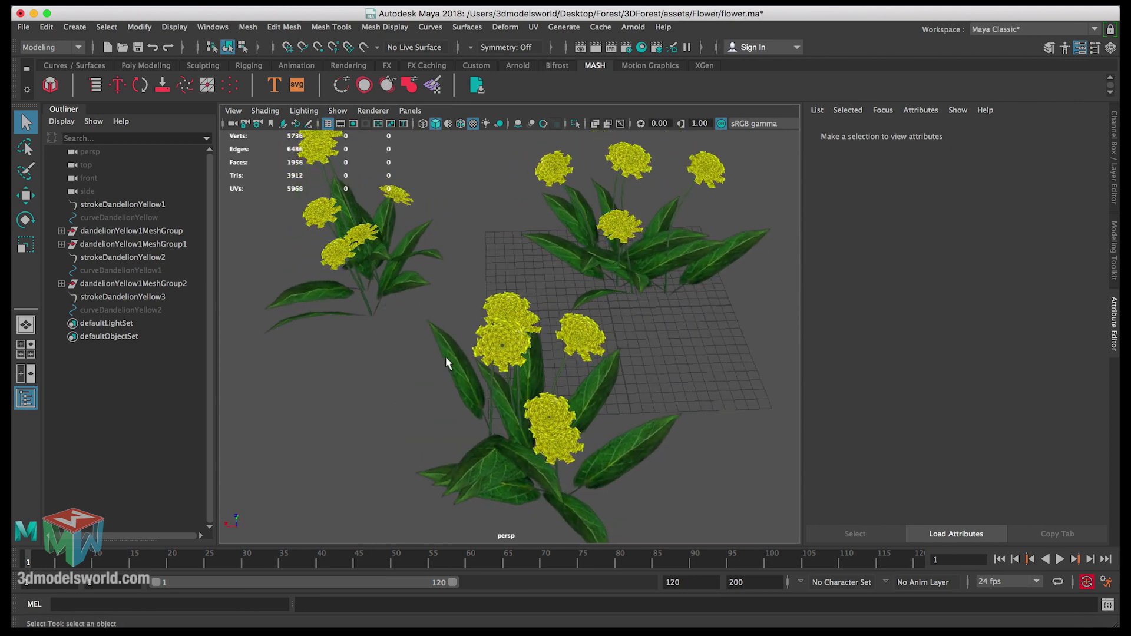
Compare the front plant's leaves with the dandelion reference photo in the web browser and return to Maya
left_click(440, 364)
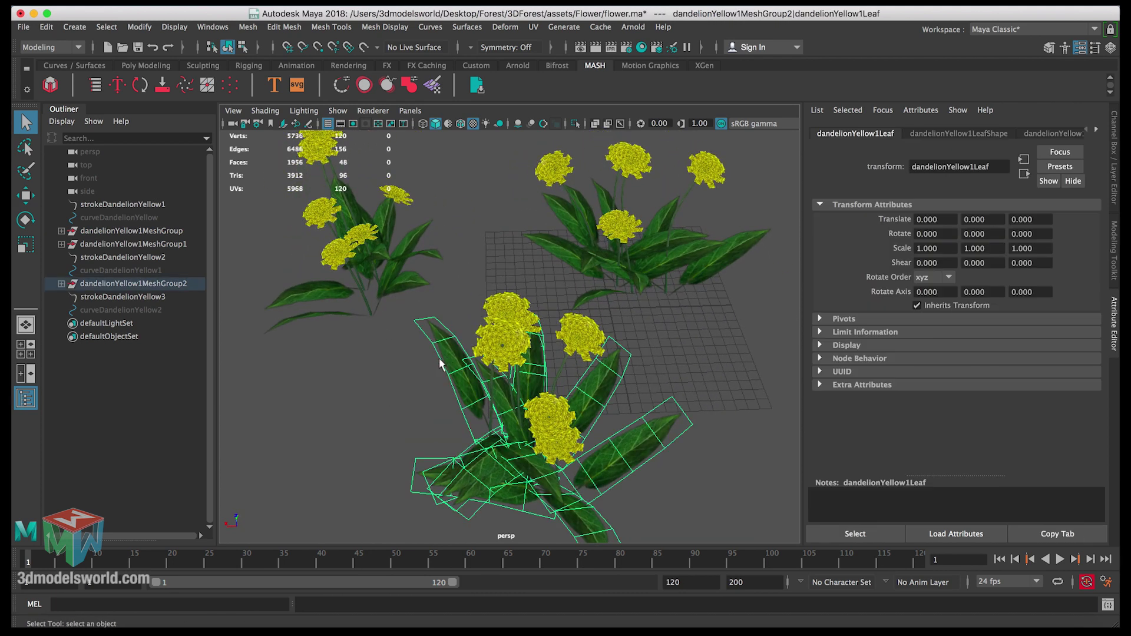
left_click(990, 613)
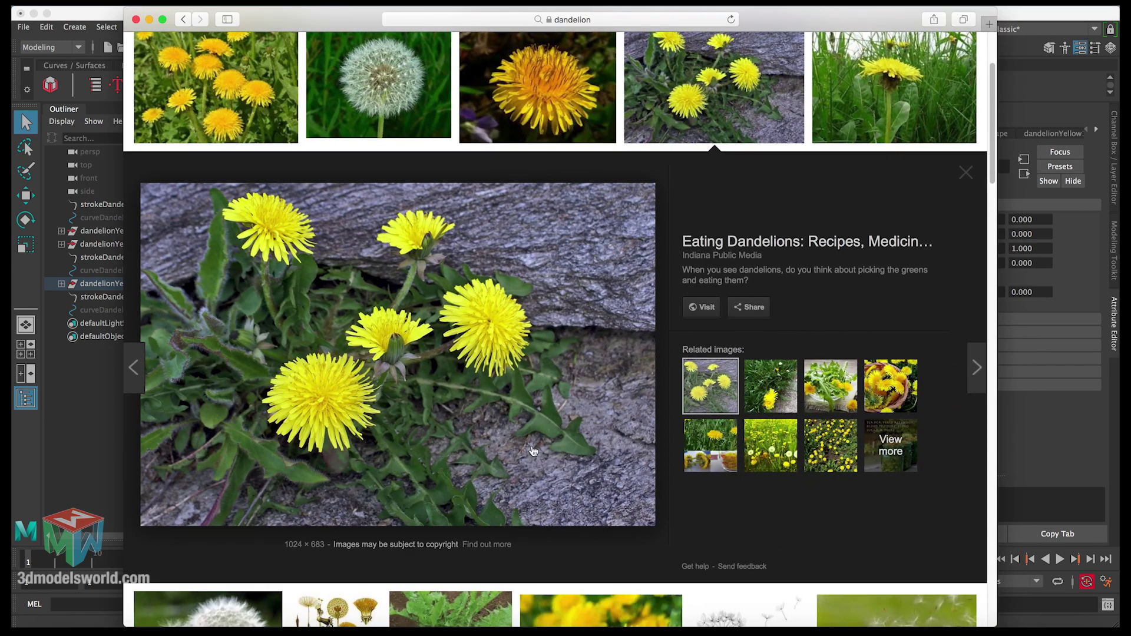
left_click(149, 19)
left_click(677, 388)
Select the leaf meshes of all three plants and assign them a new Arnold aiStandardSurface material
left_click(598, 388)
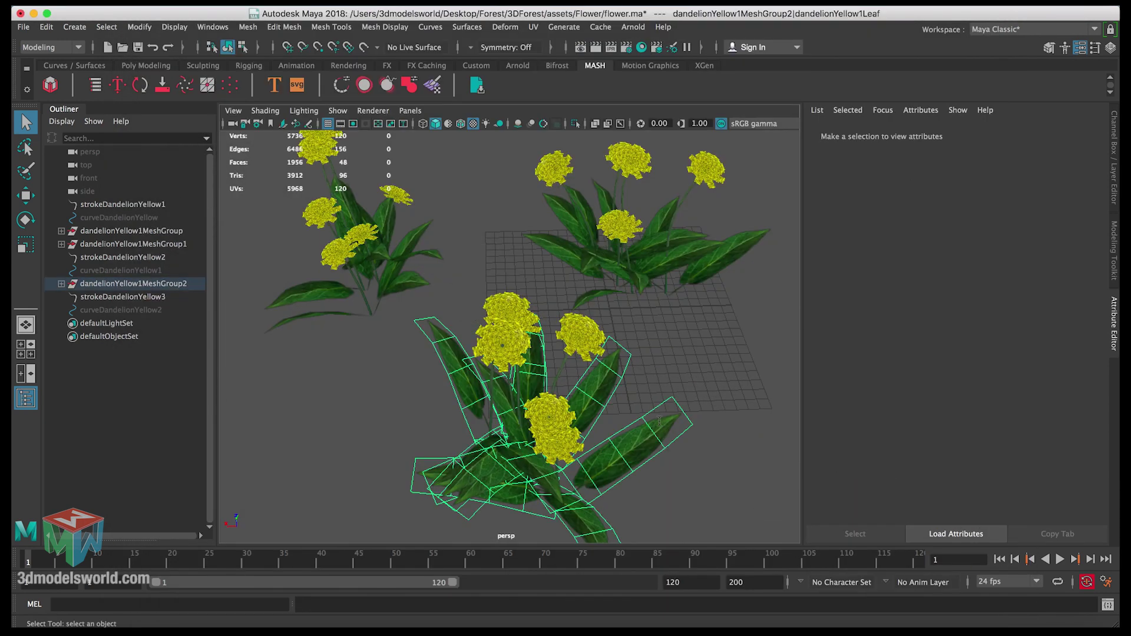
left_click(410, 277, "shift")
left_click(662, 274, "shift")
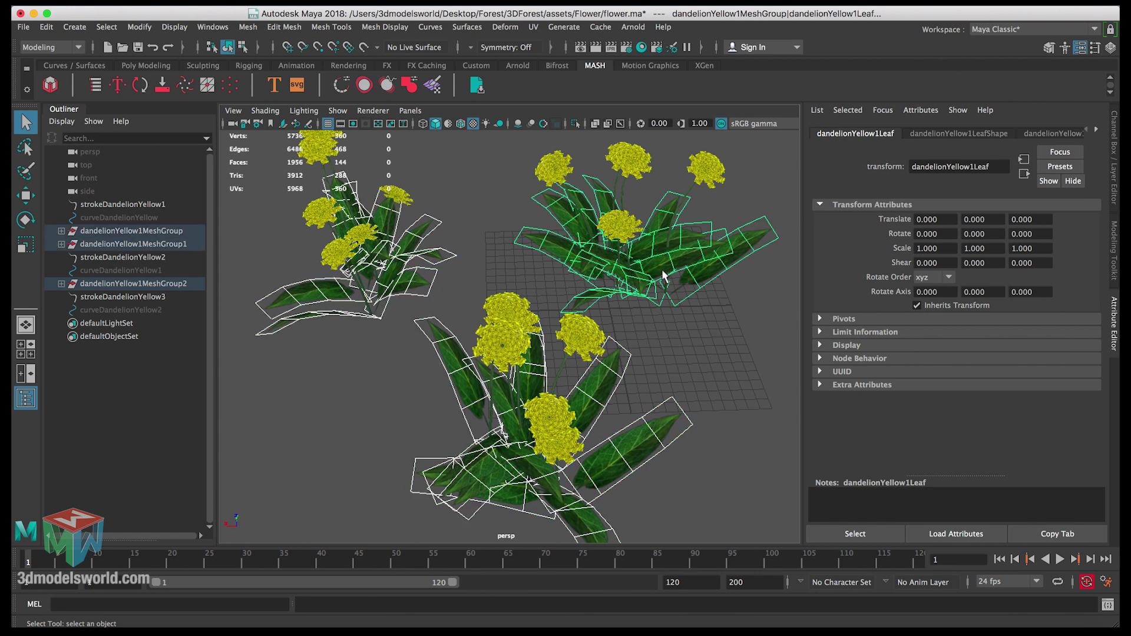
left_click(1095, 127)
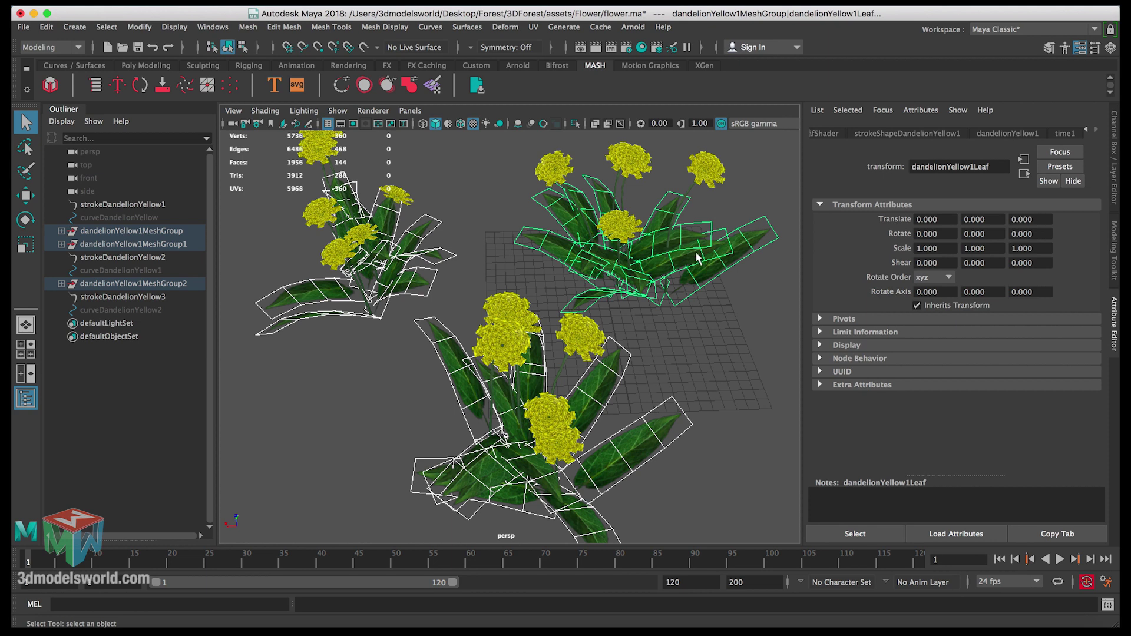
left_click_drag(696, 253, 690, 243, "alt")
right_click_drag(692, 249, 695, 580)
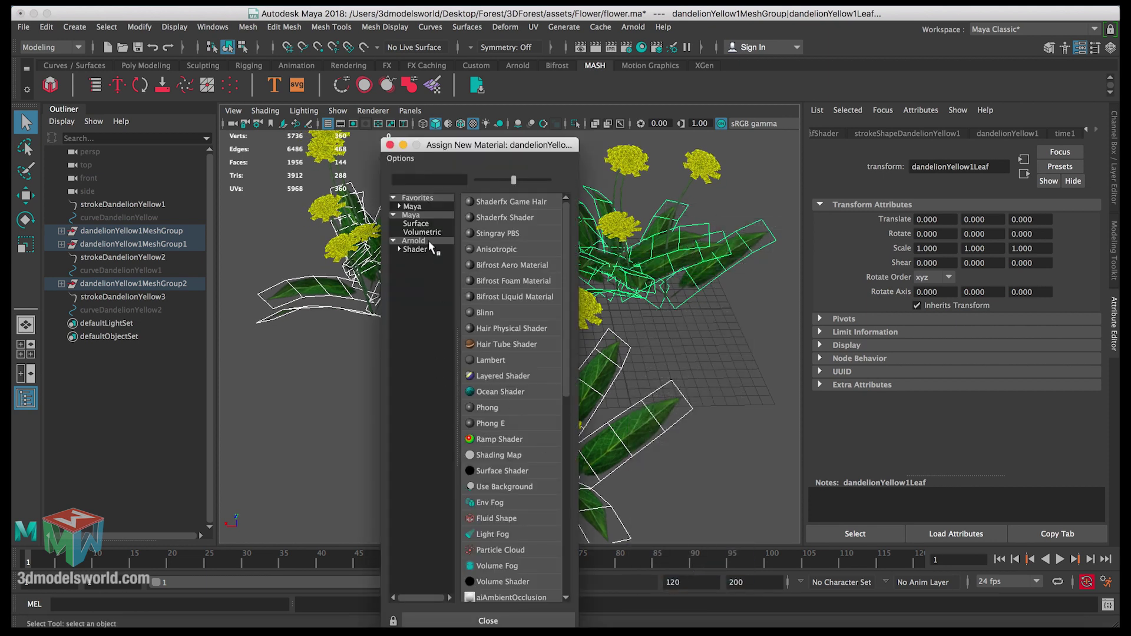
left_click(418, 241)
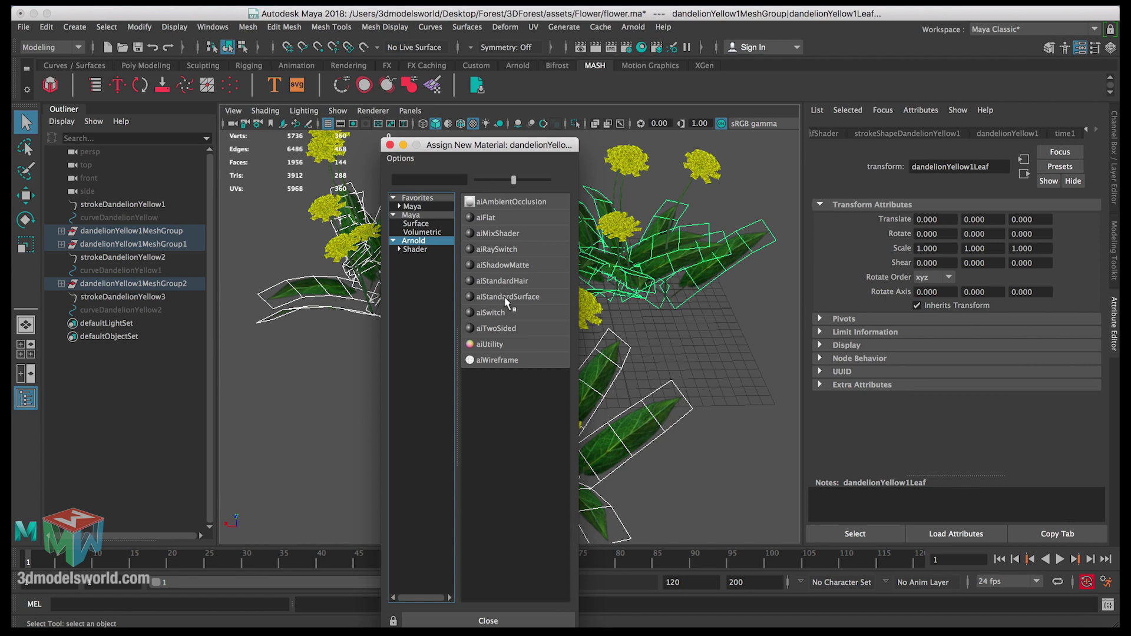
left_click(507, 298)
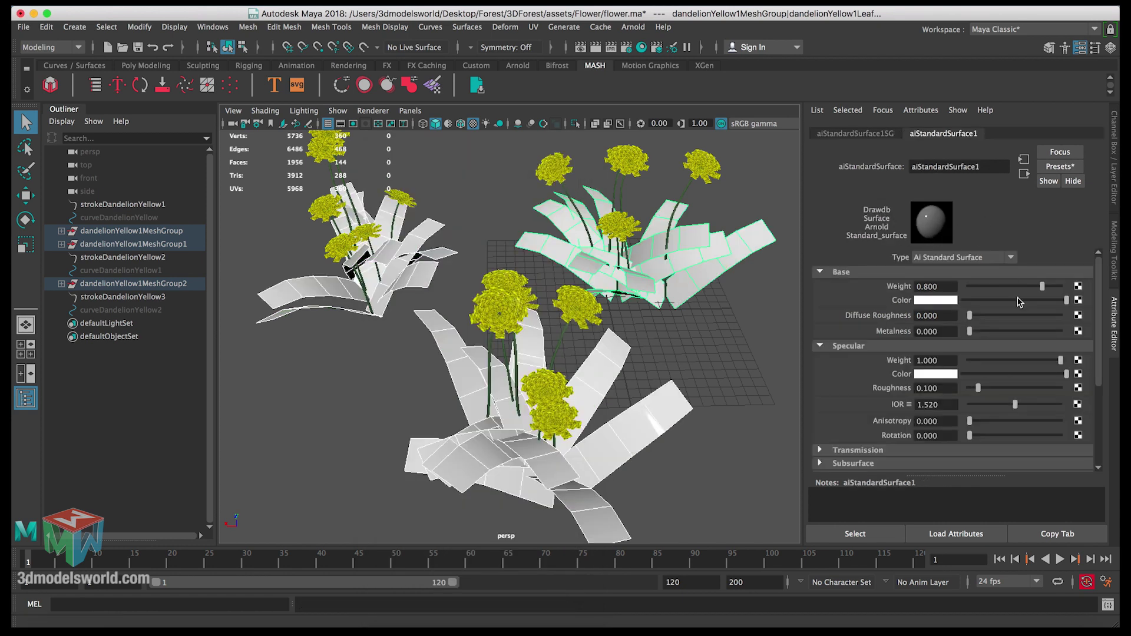
Connect a File texture to the leaf material's base Color and load Dandelion_color.jpg from sourceimages/flower
left_click(1079, 300)
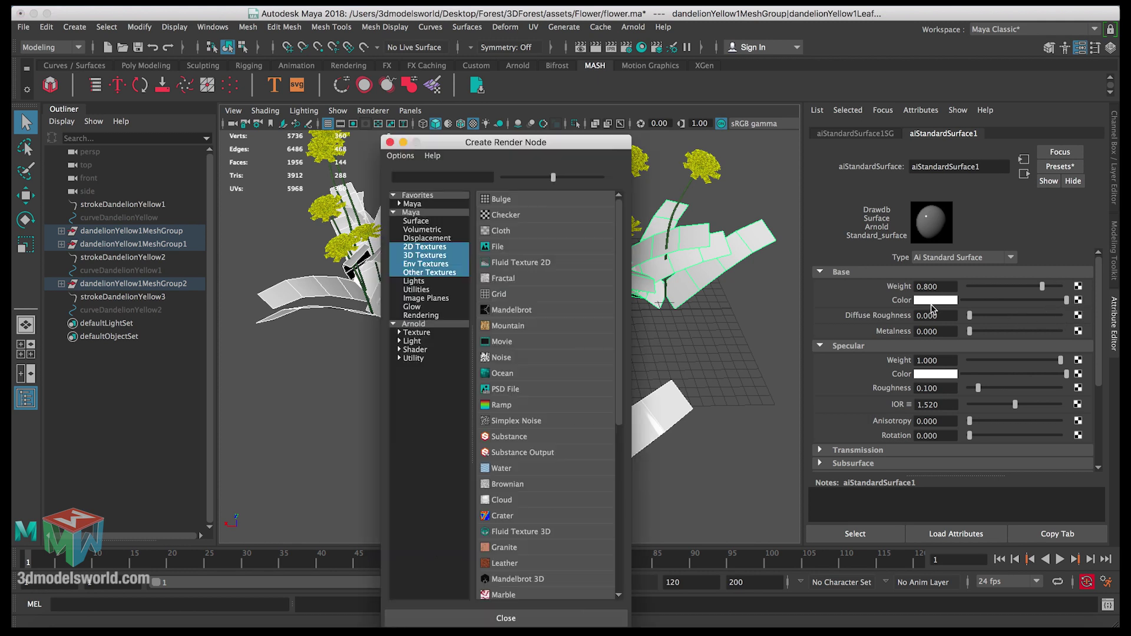
left_click(534, 248)
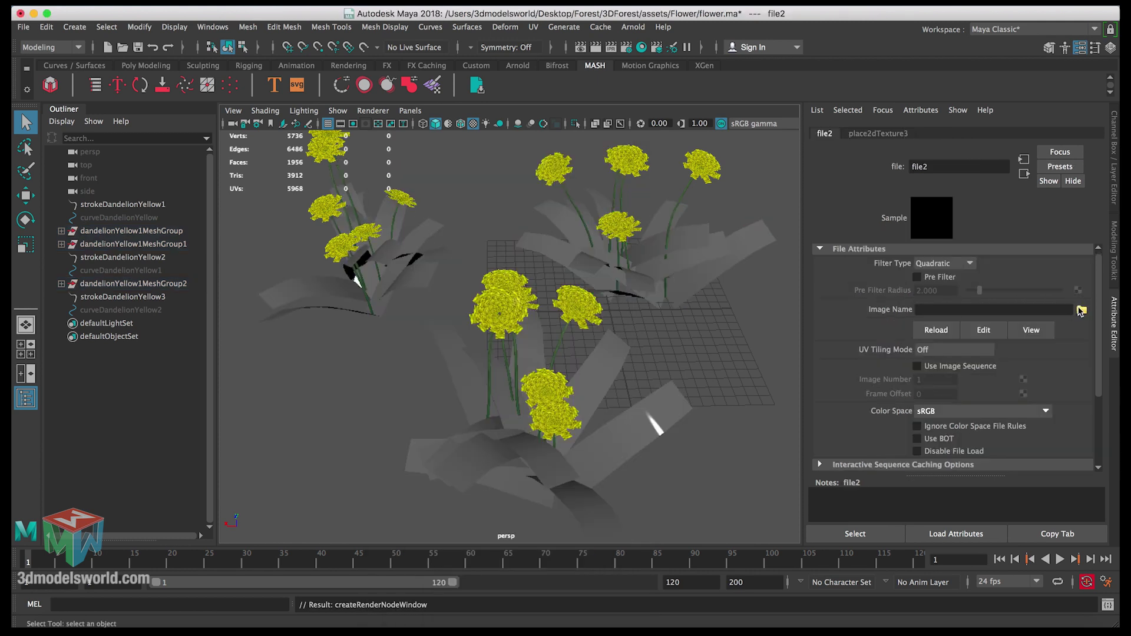
left_click(1081, 310)
left_click(303, 187)
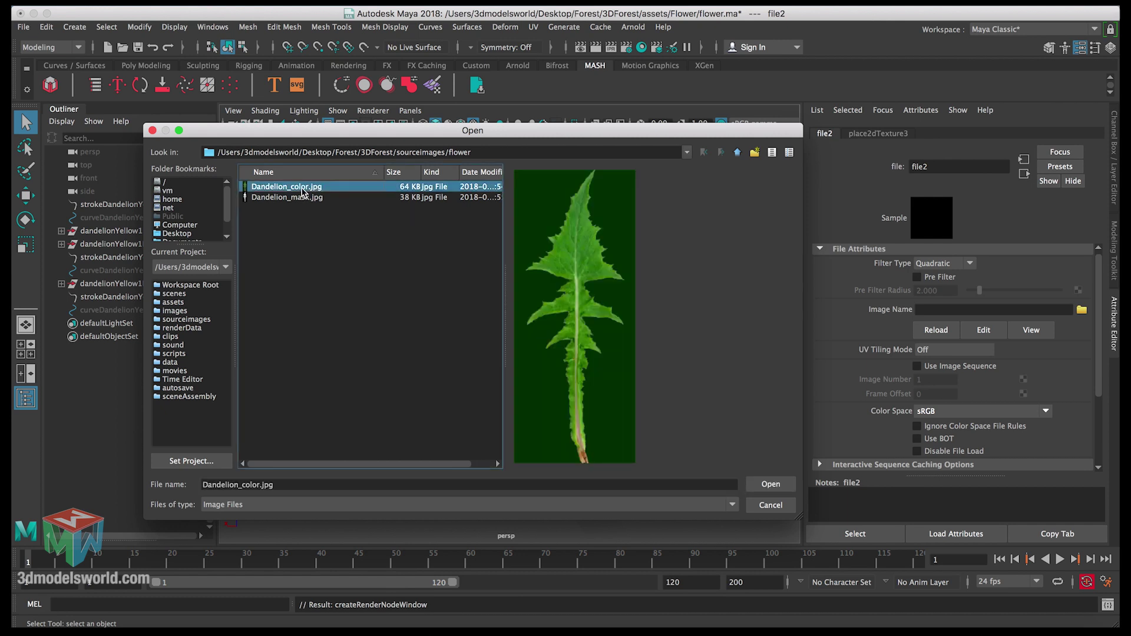
left_click(766, 483)
left_click_drag(642, 413, 609, 416, "alt")
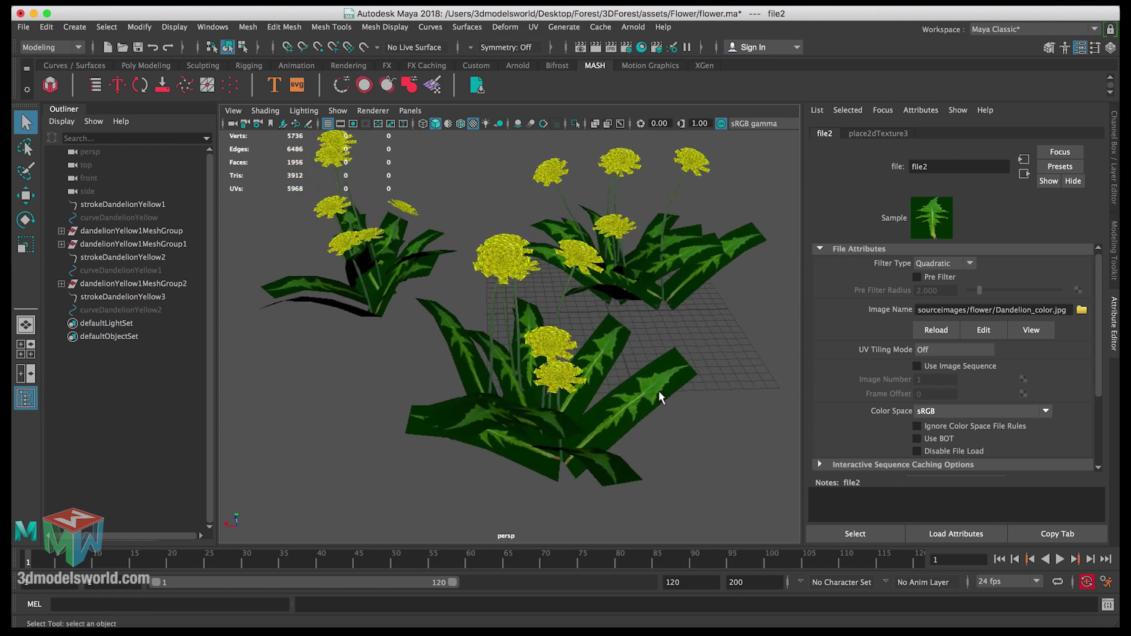
Open the material of the front plant's leaves and rename it ai_LeafFlower
left_click(670, 372)
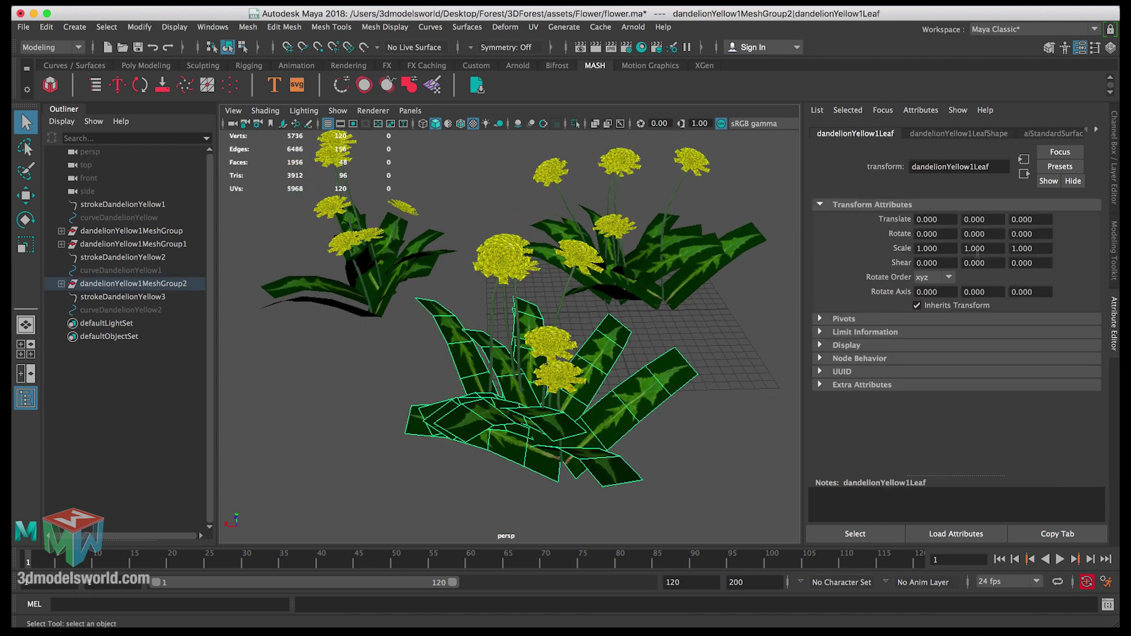
left_click(1095, 130)
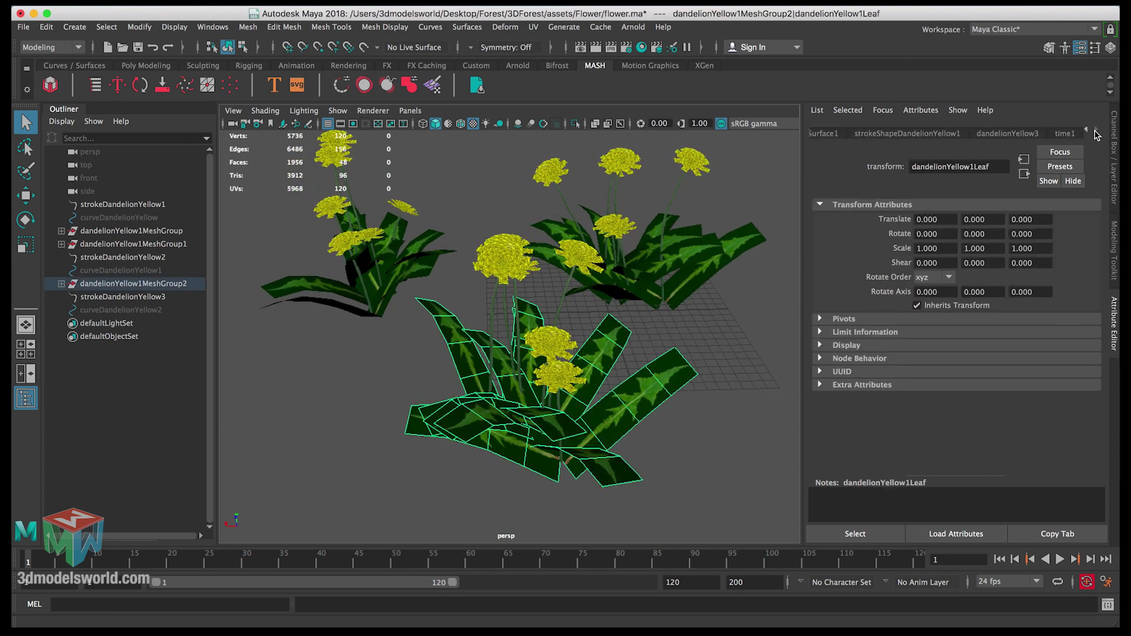
left_click(1008, 133)
left_click(937, 135)
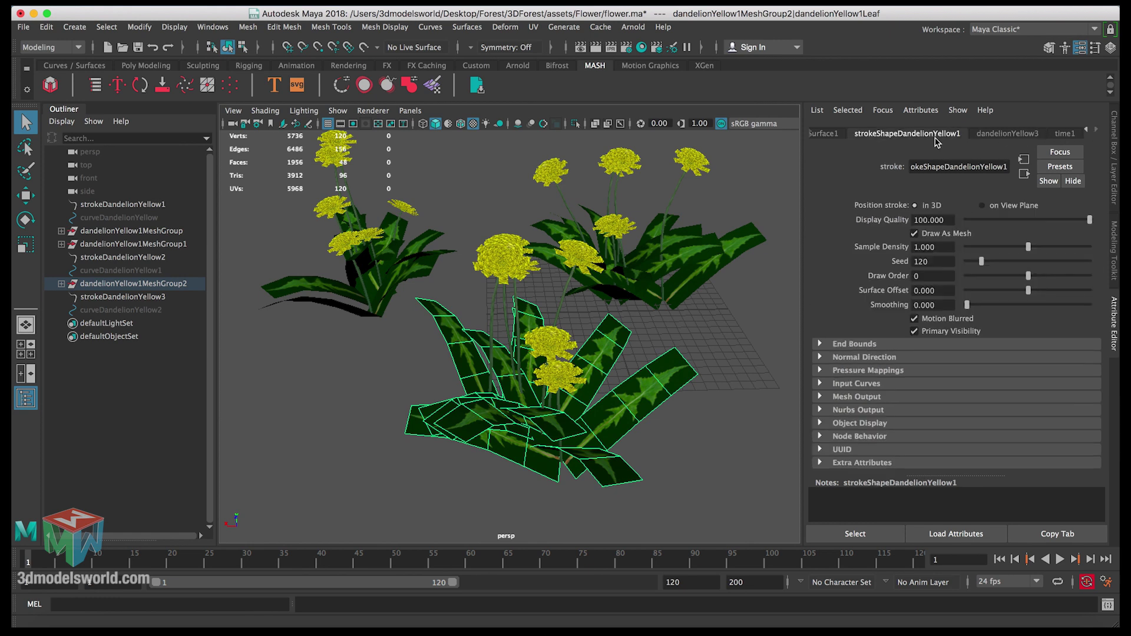
left_click(830, 134)
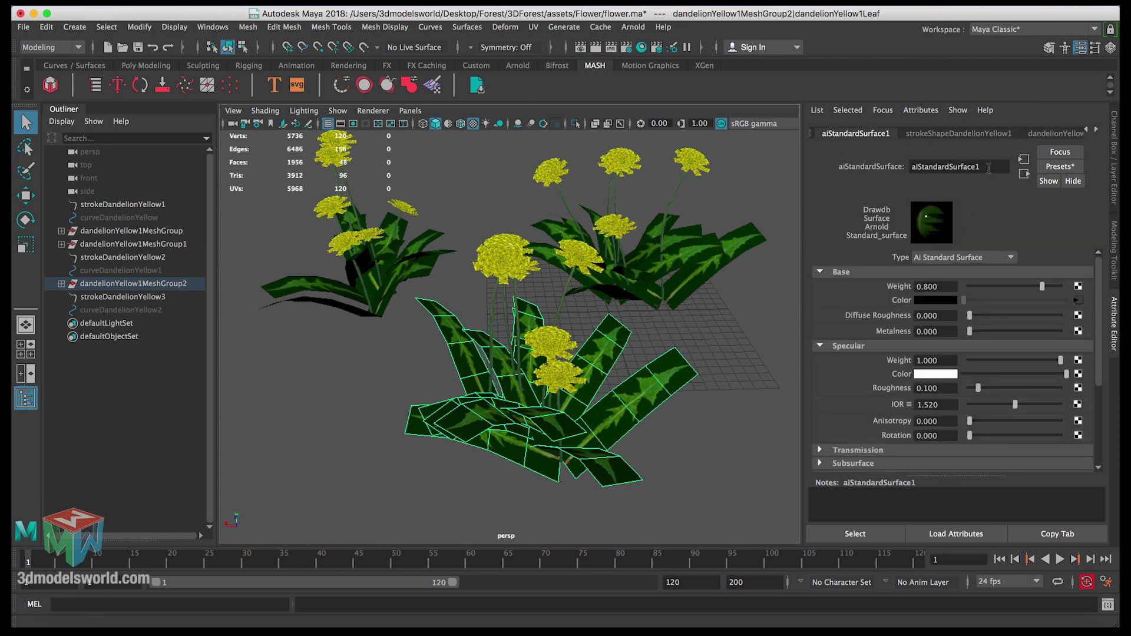
left_click(989, 168)
type("ai_LeafFlow")
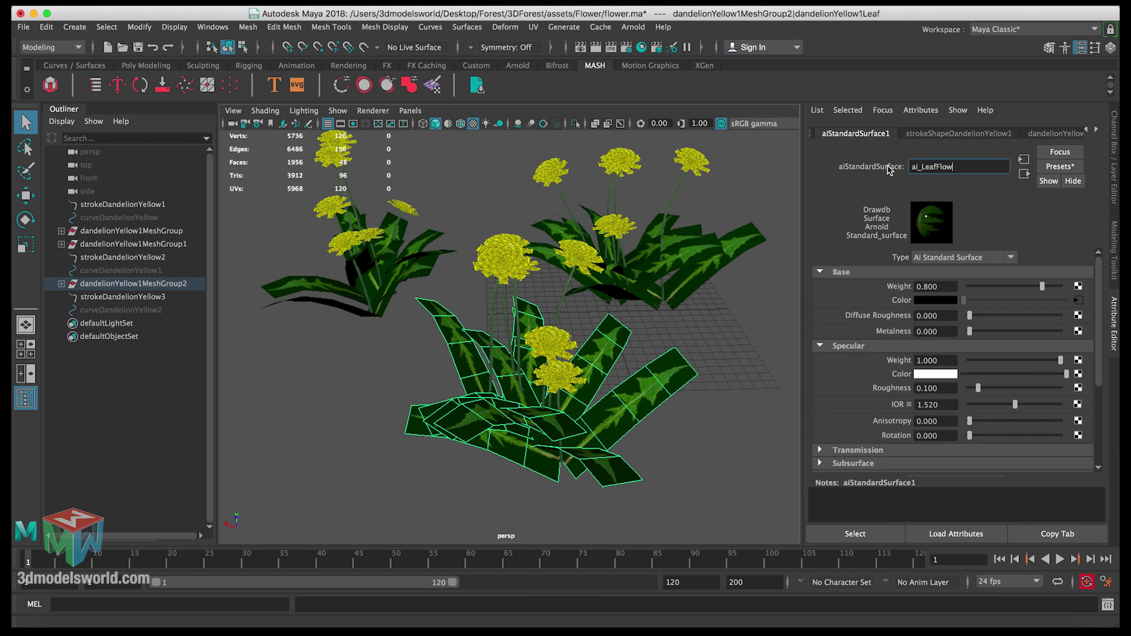
type("er")
key("Return")
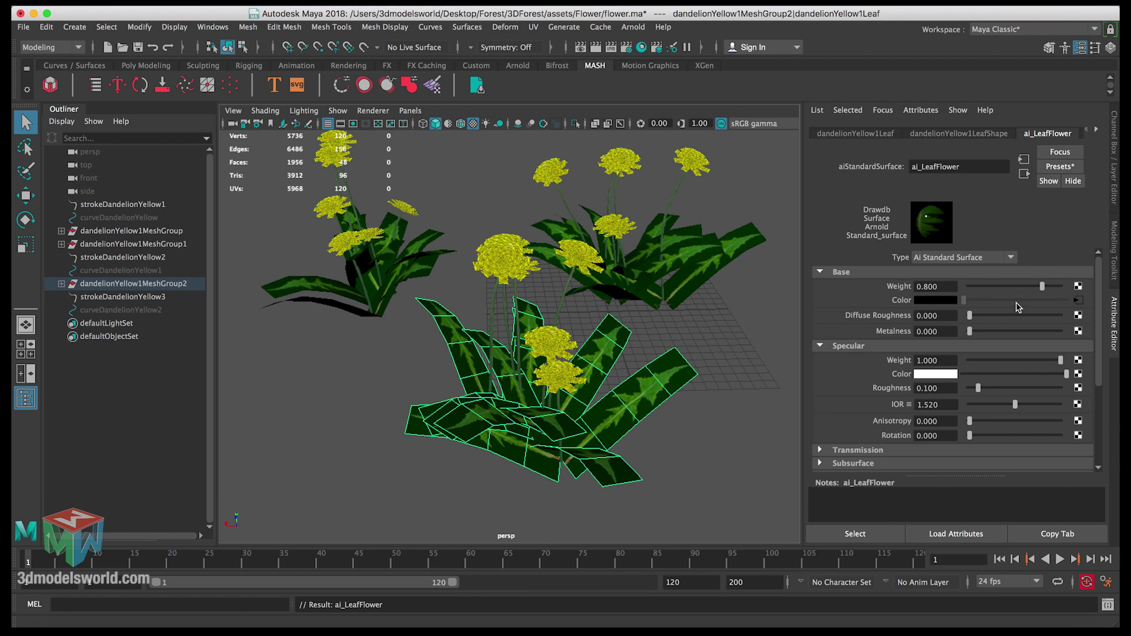
Lower the ai_LeafFlower material's specular Weight to 0.169 and raise its specular Roughness to 0.279
left_click_drag(1012, 364, 984, 363)
left_click_drag(733, 354, 727, 351, "alt")
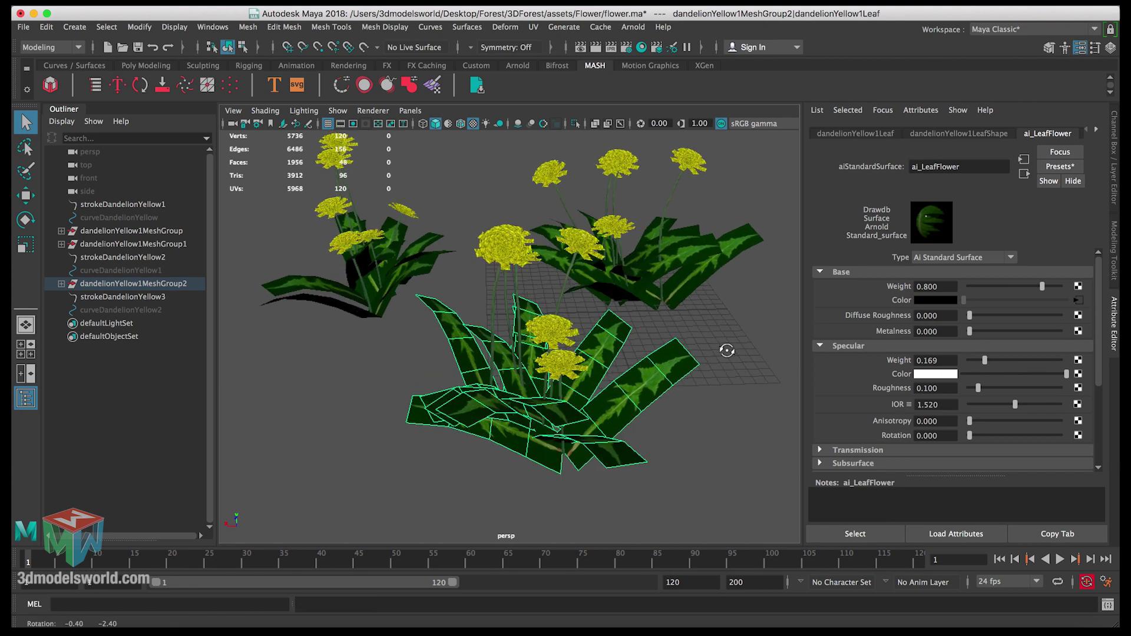
left_click_drag(982, 393, 994, 390)
Connect a File texture to ai_LeafFlower's geometry Opacity and load Dandelion_mask.jpg
left_click_drag(1098, 365, 1100, 447)
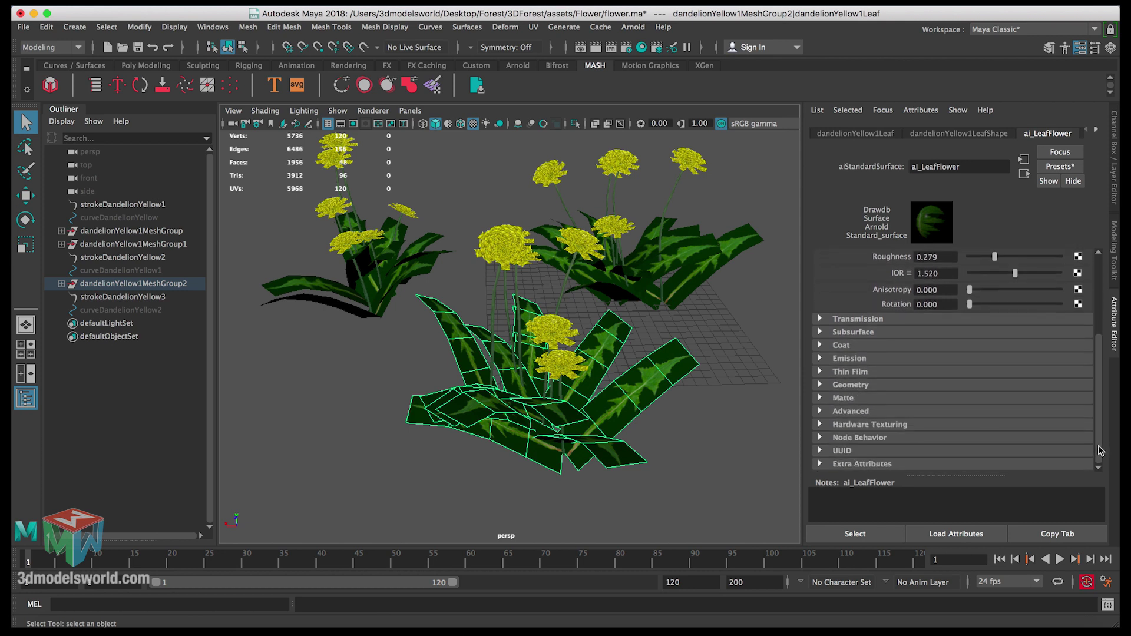
left_click(851, 386)
left_click(1077, 411)
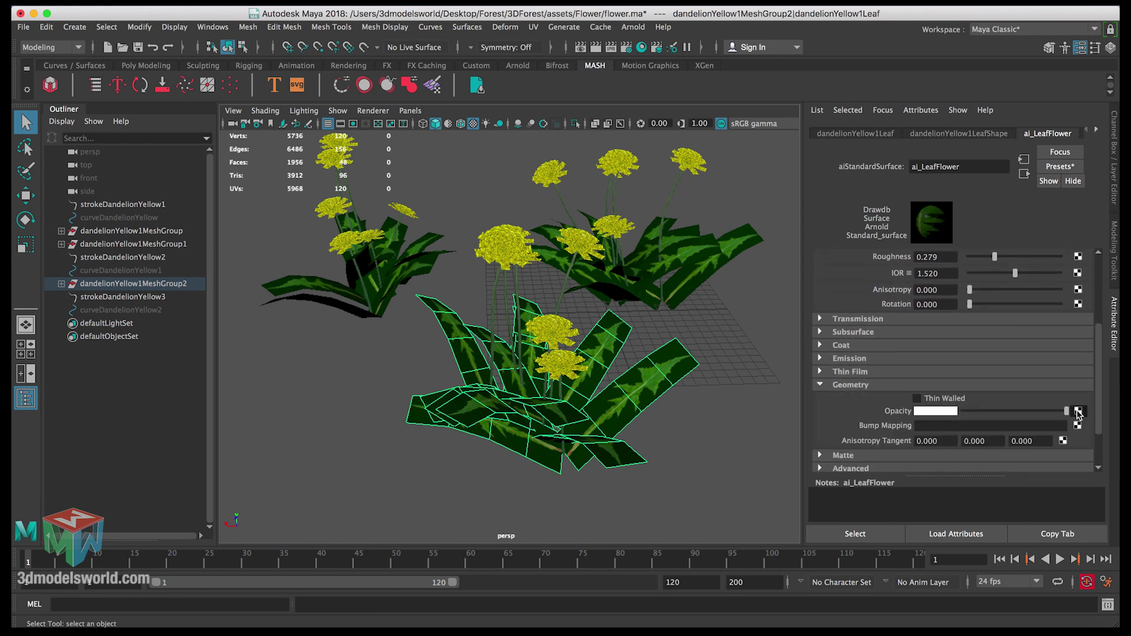
left_click(511, 251)
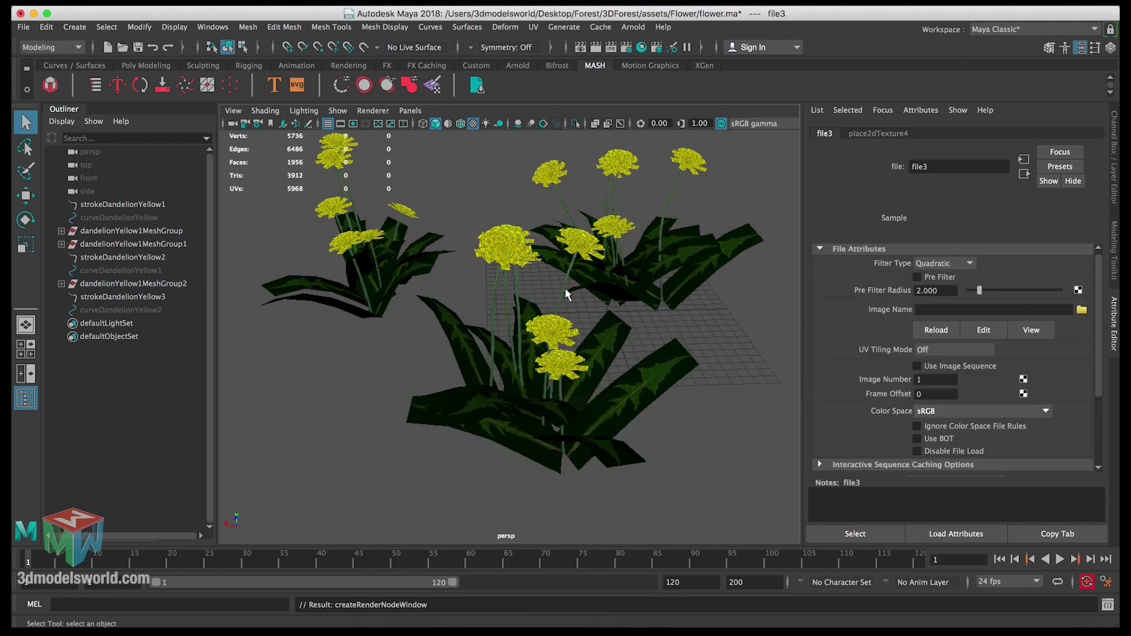
left_click(1081, 310)
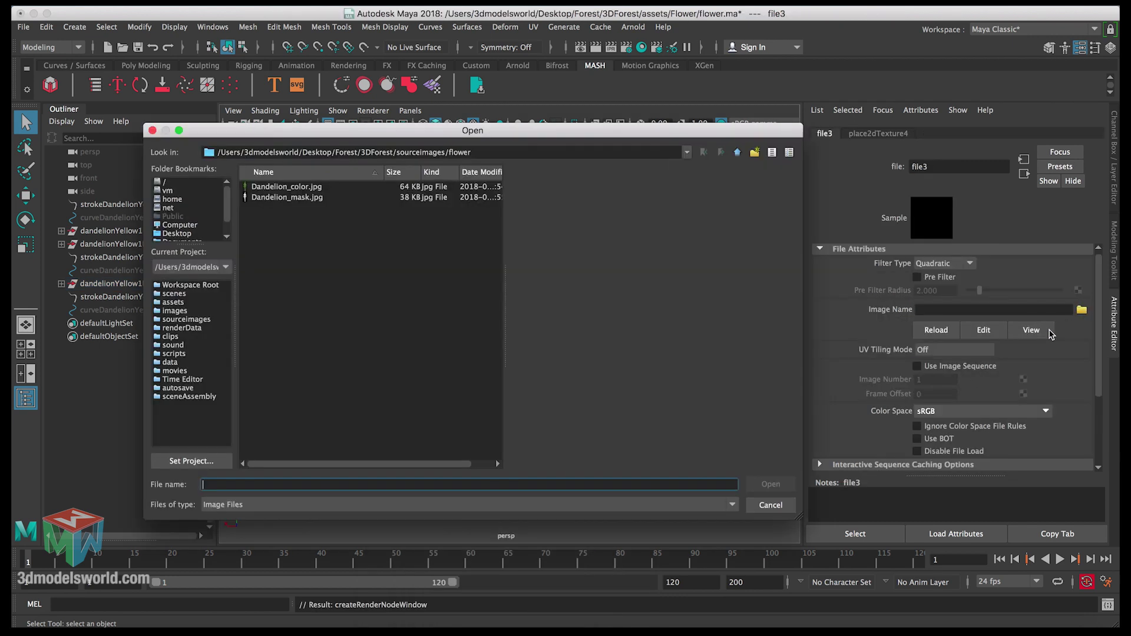
left_click(294, 197)
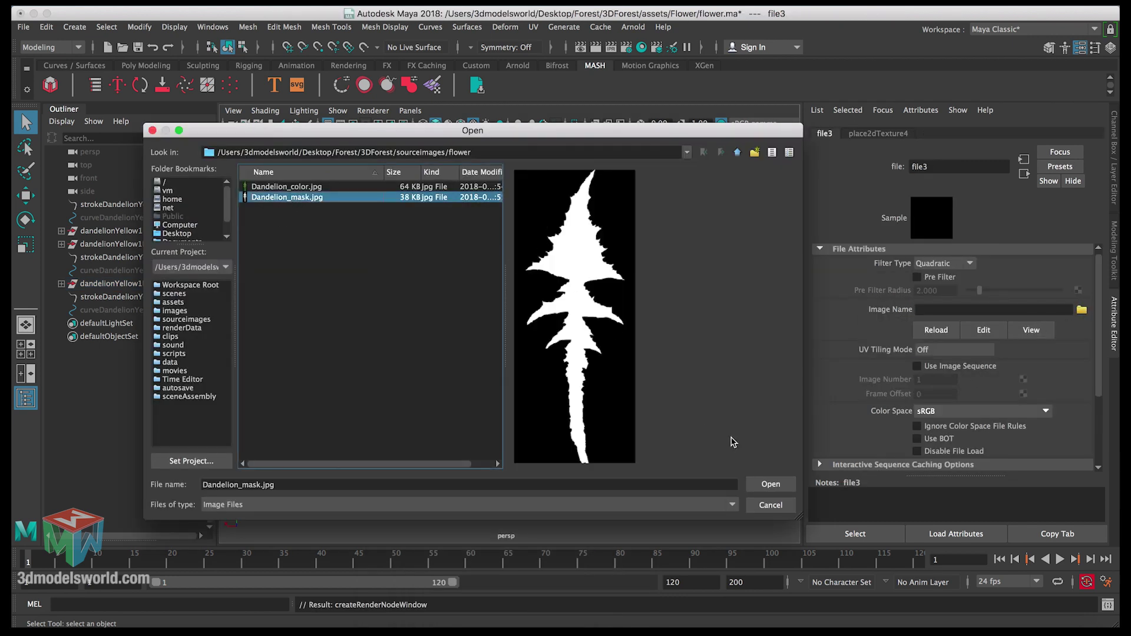
left_click(772, 487)
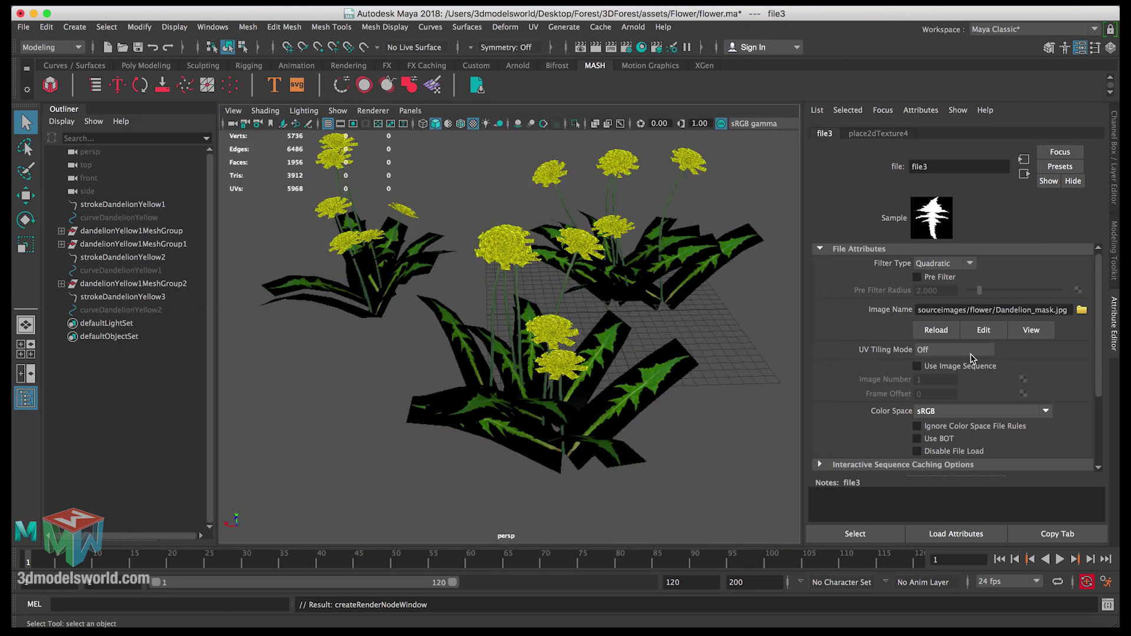
Set the Color Space of the Dandelion_mask.jpg texture to Raw
left_click(933, 413)
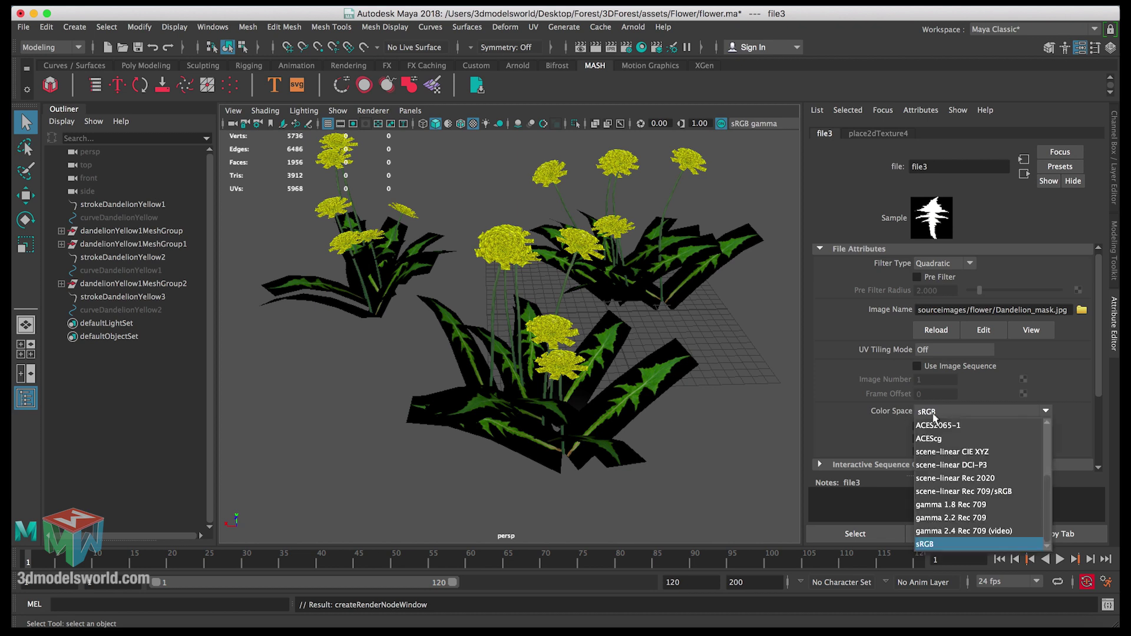
left_click_drag(1049, 483, 1047, 427)
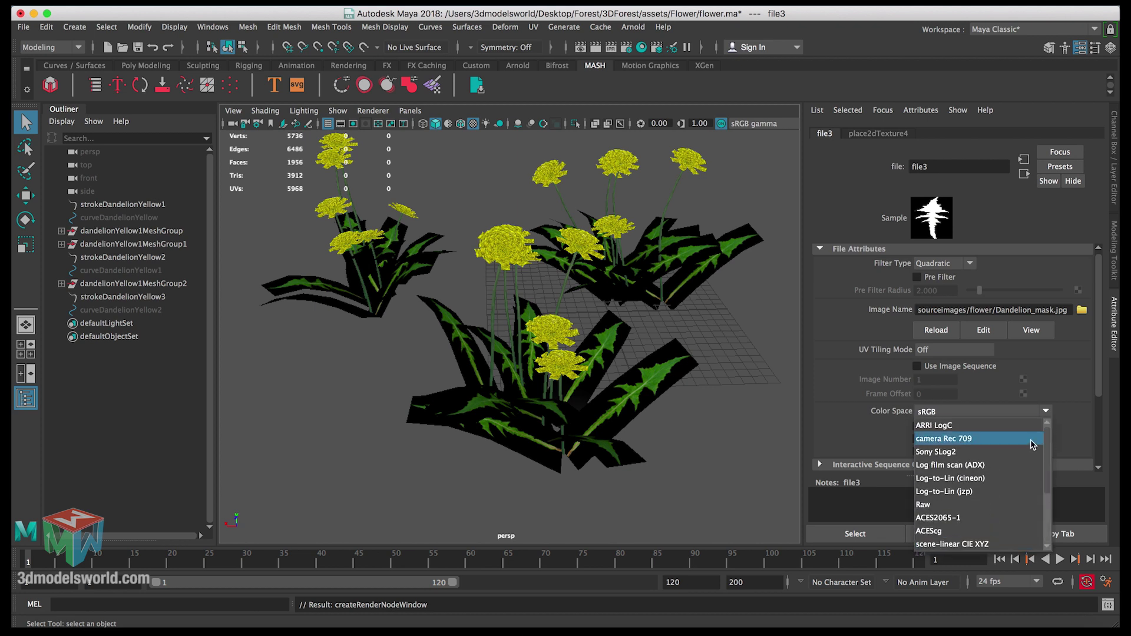
left_click(932, 502)
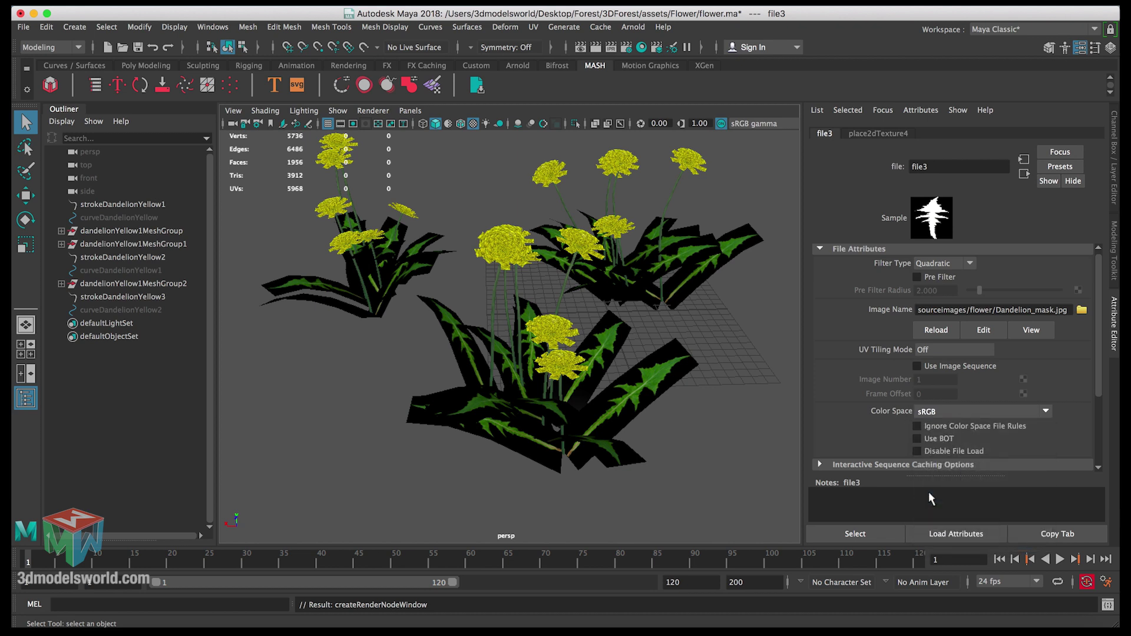
Review the ai_LeafFlower material's attributes and show the Channel Box in place of the Attribute Editor
left_click(1024, 173)
left_click_drag(1097, 354, 1101, 255)
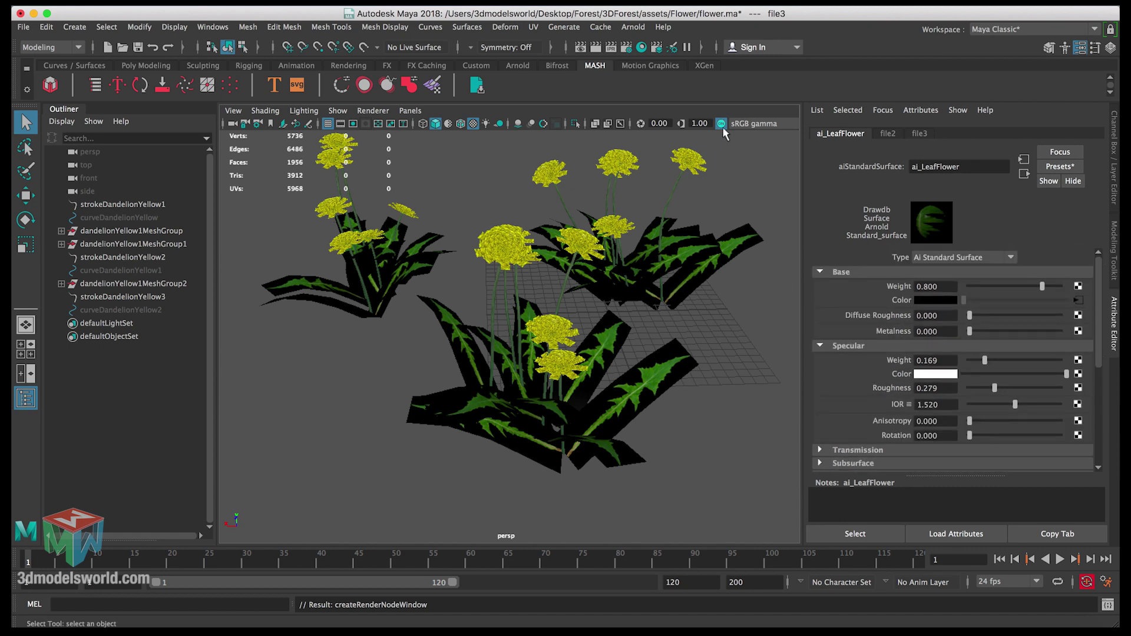
key("ctrl+a")
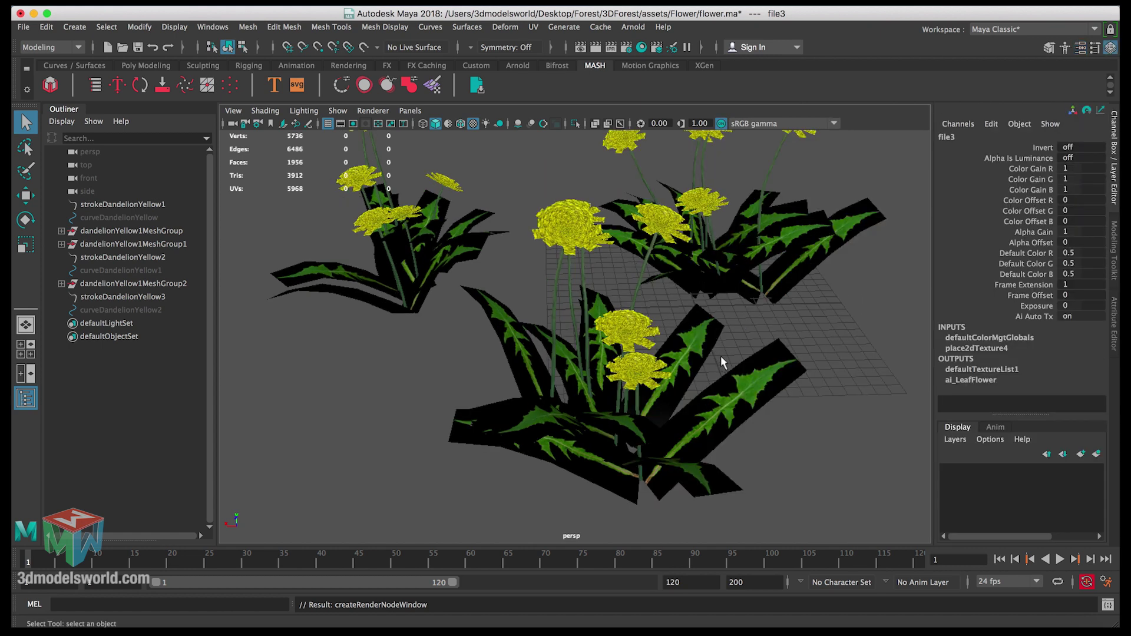
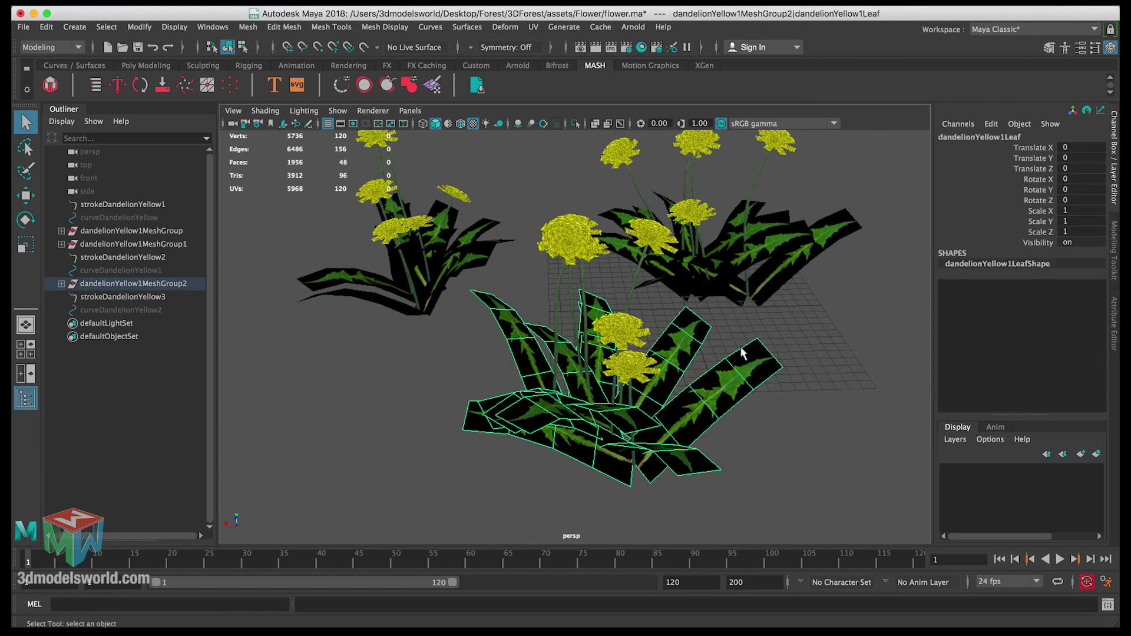
Turn off Opaque in the Arnold attributes of the front dandelion's leaf mesh shape
key("ctrl+a")
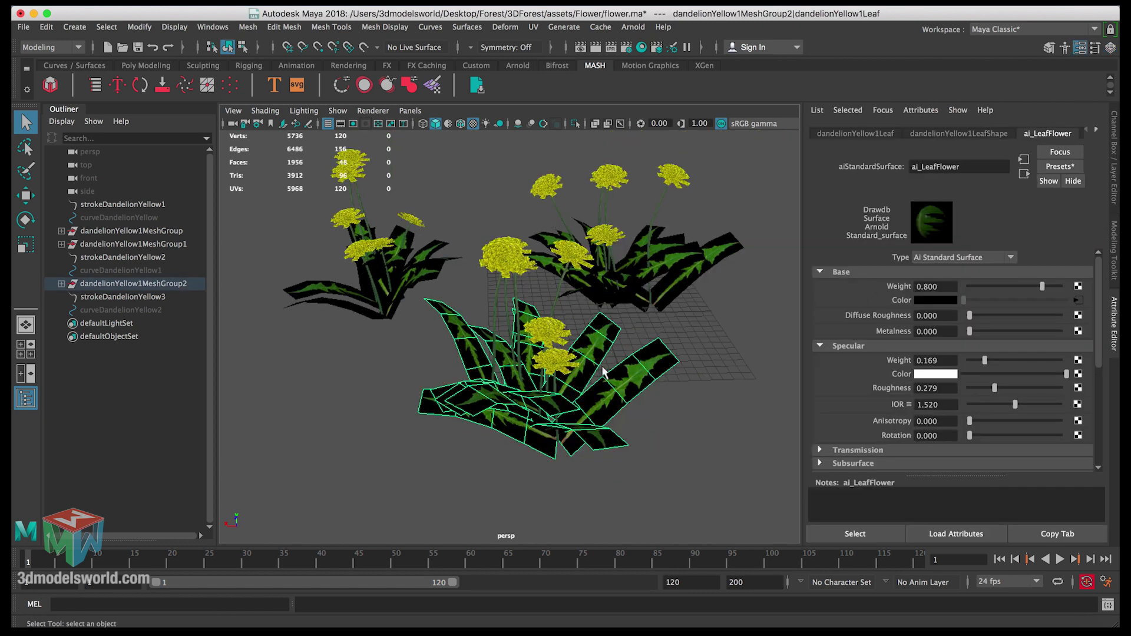
left_click(852, 134)
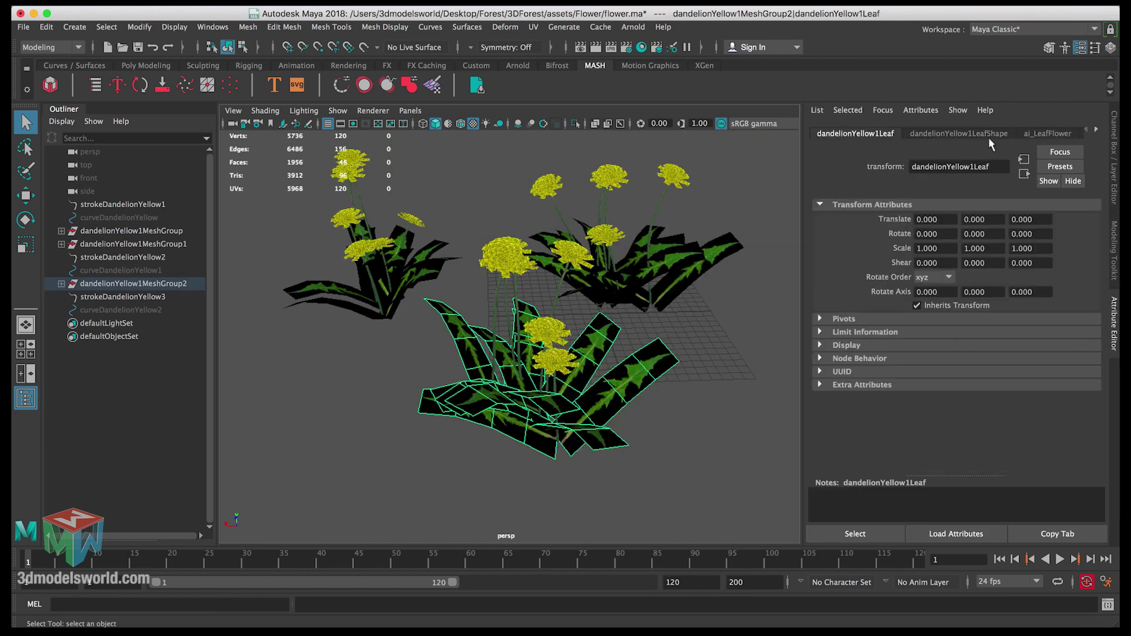
left_click(1097, 130)
left_click(1027, 129)
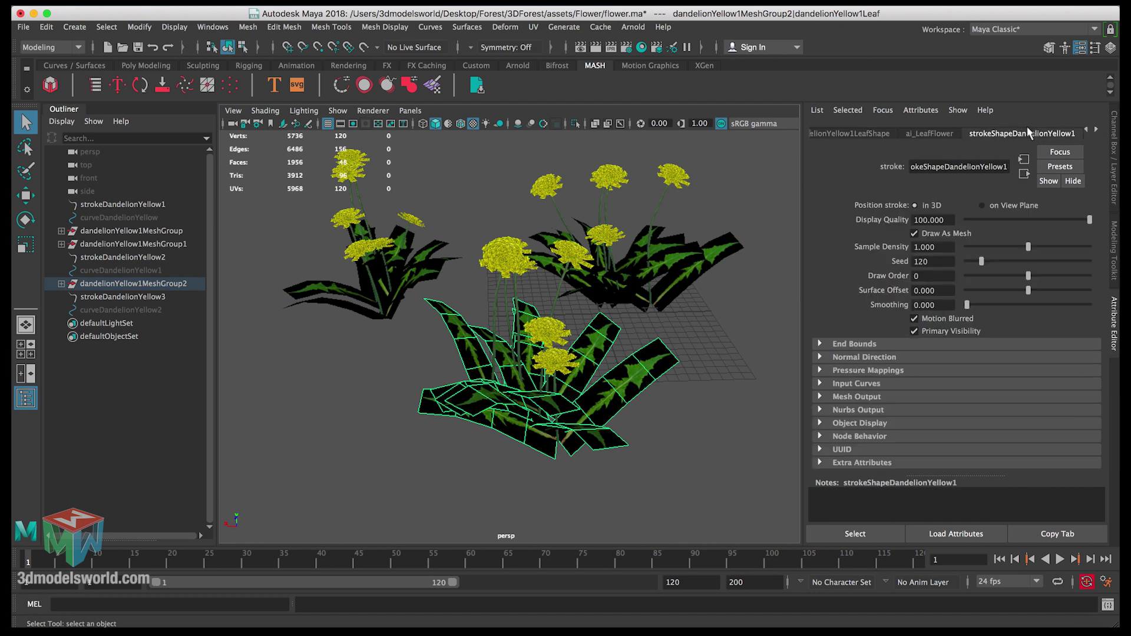
left_click(949, 129)
left_click(881, 130)
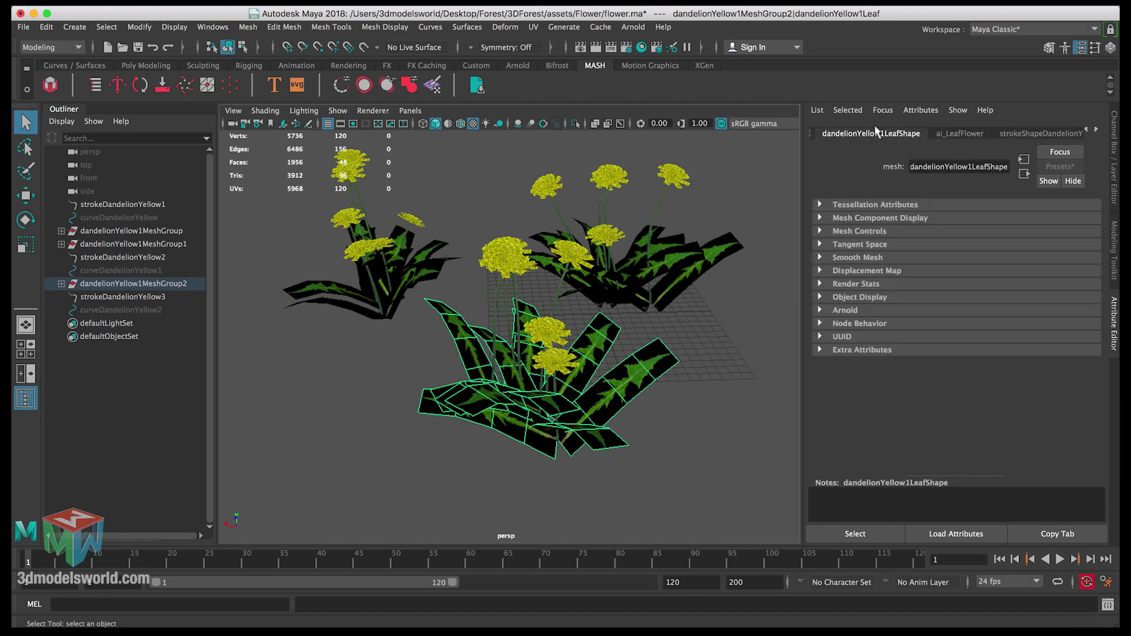
left_click(824, 310)
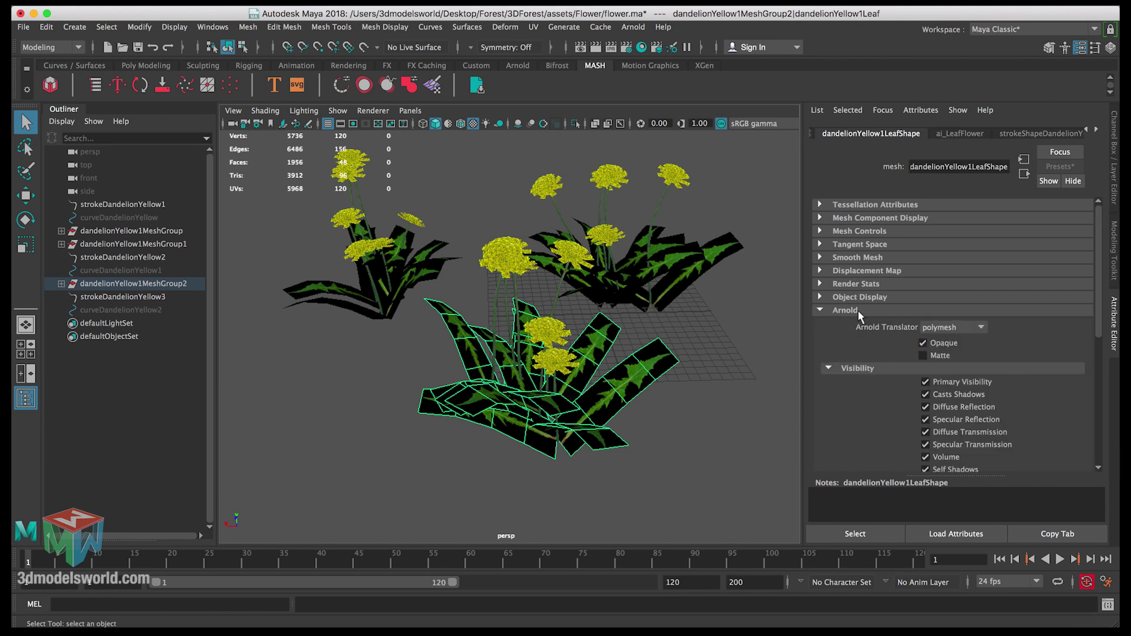
left_click(934, 344)
Turn off Arnold's Opaque option for the leaf meshes of the two rear dandelion plants, then deselect them
left_click(706, 272)
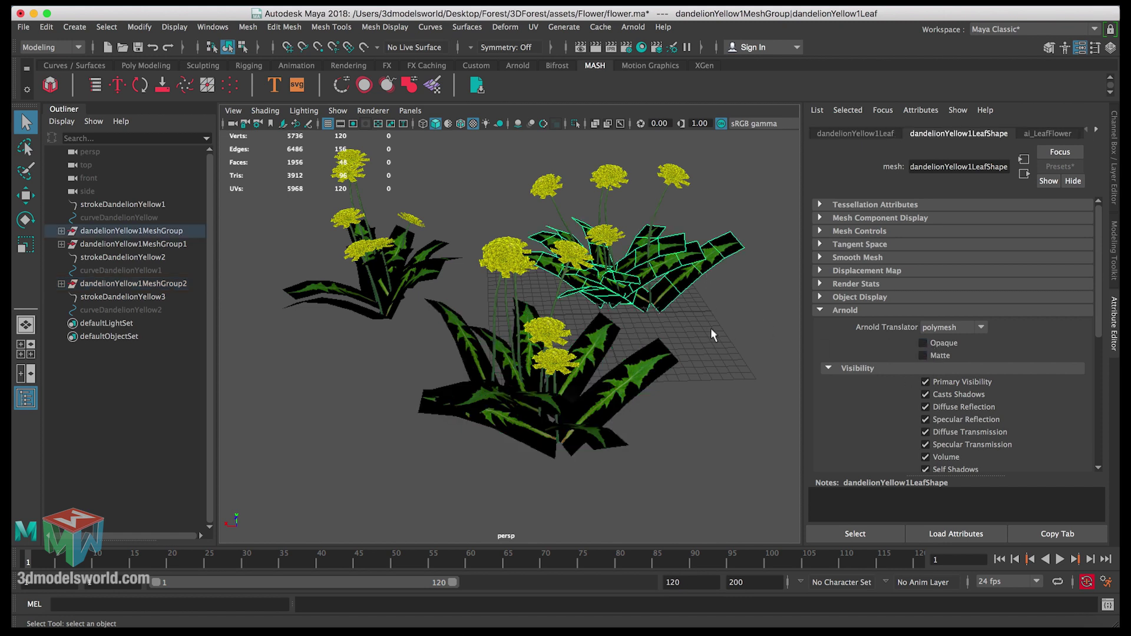
left_click(461, 266)
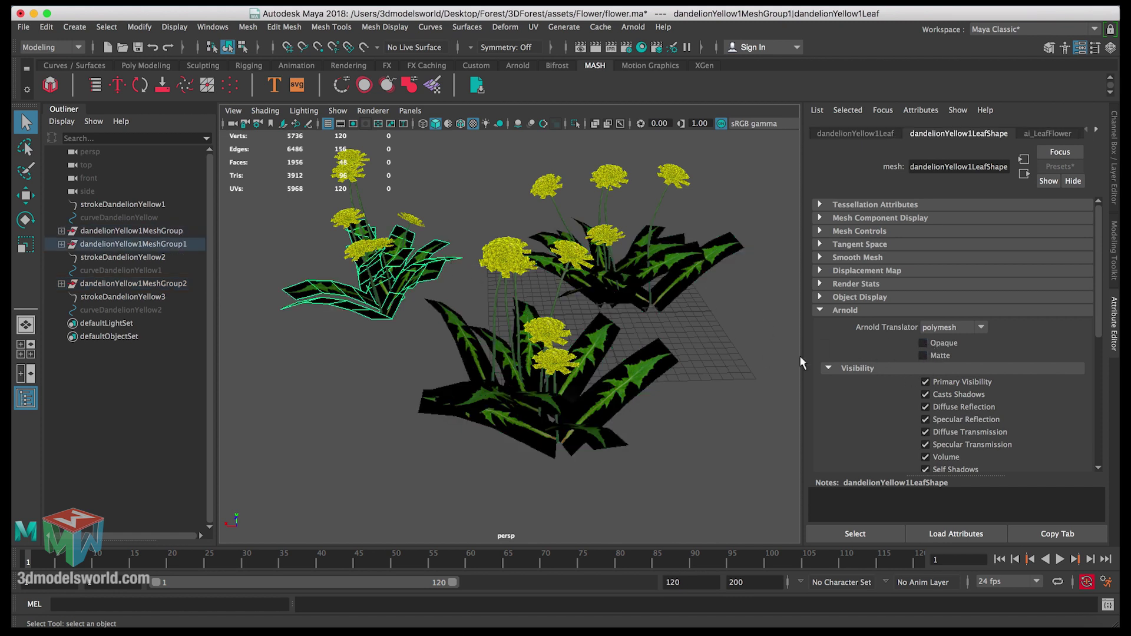
left_click(692, 361)
left_click_drag(691, 362, 640, 345, "alt")
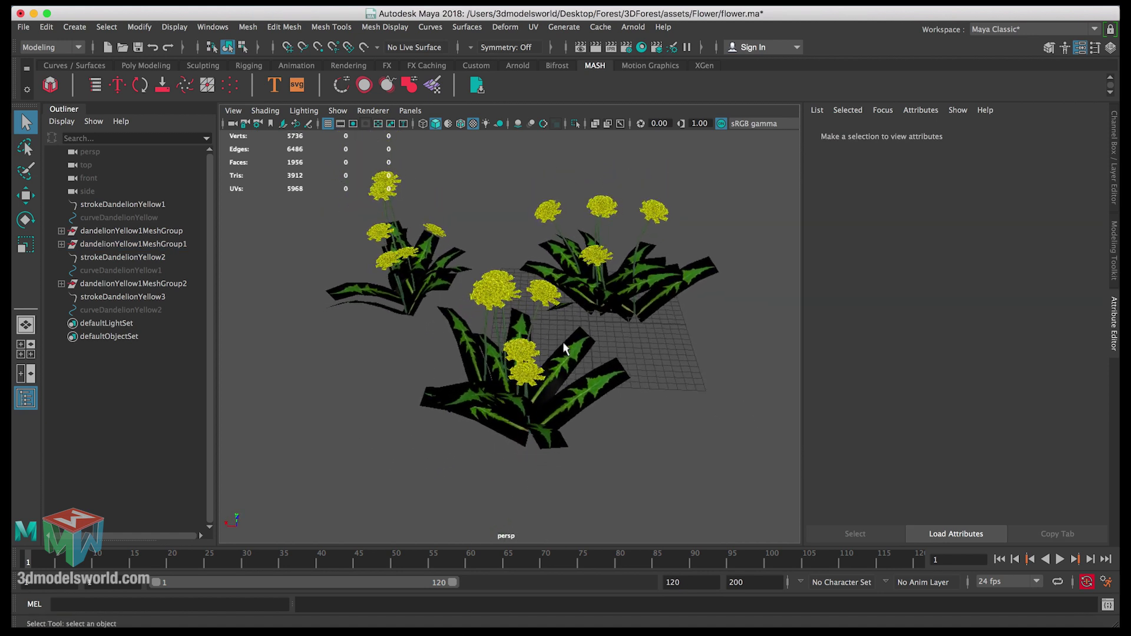
Save the scene as flower-1.ma in the project's assets/Flower folder
key("super+shift+s")
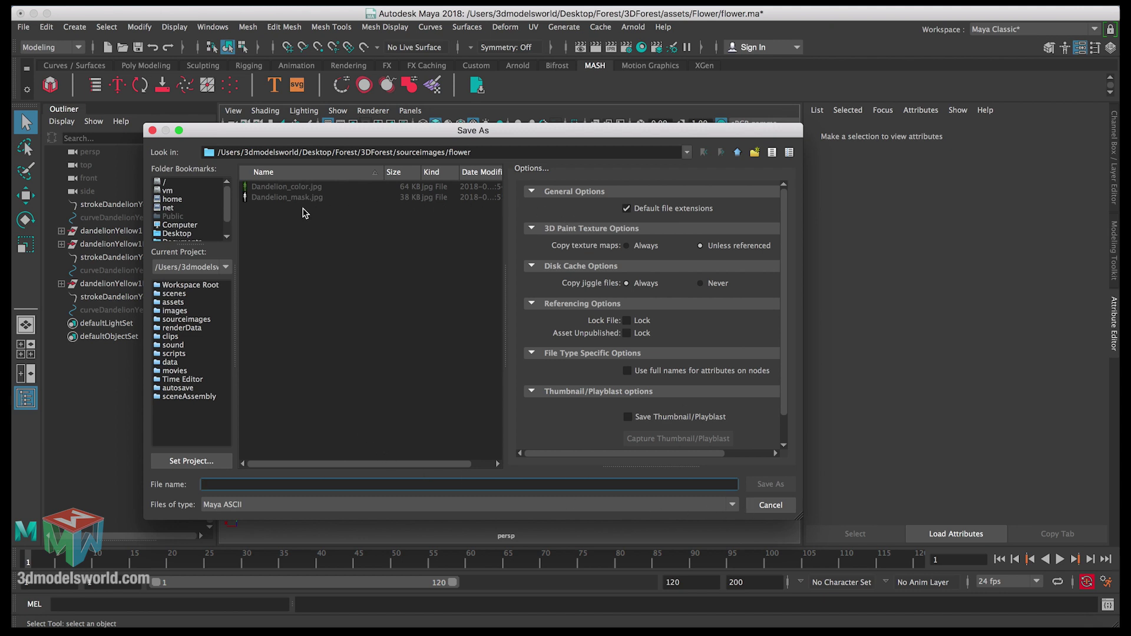
left_click(179, 302)
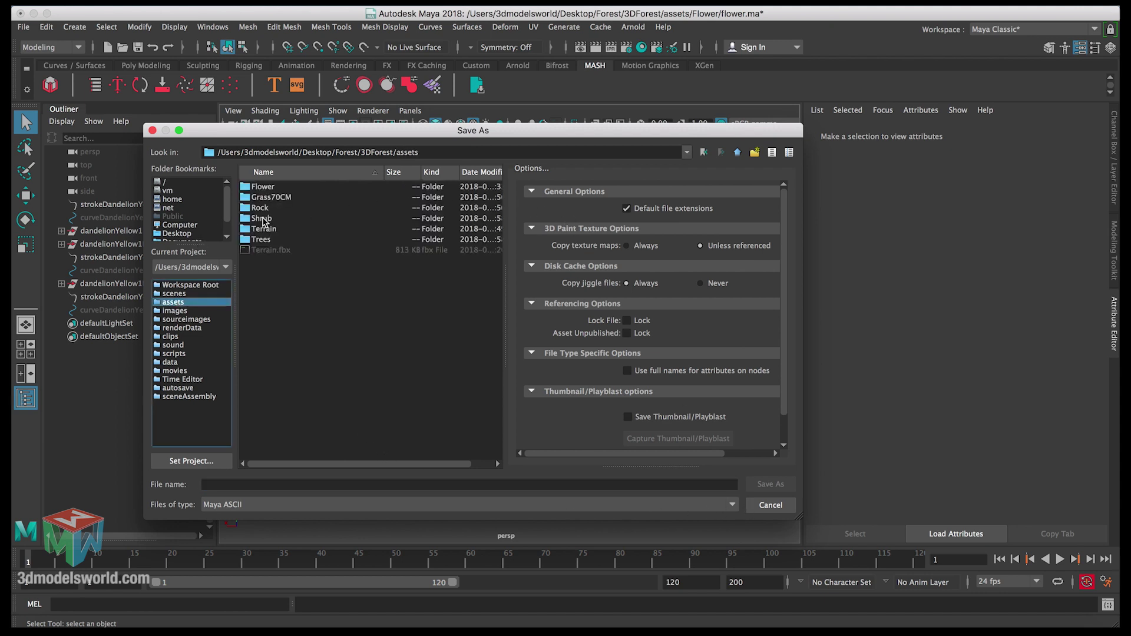
double_click(265, 186)
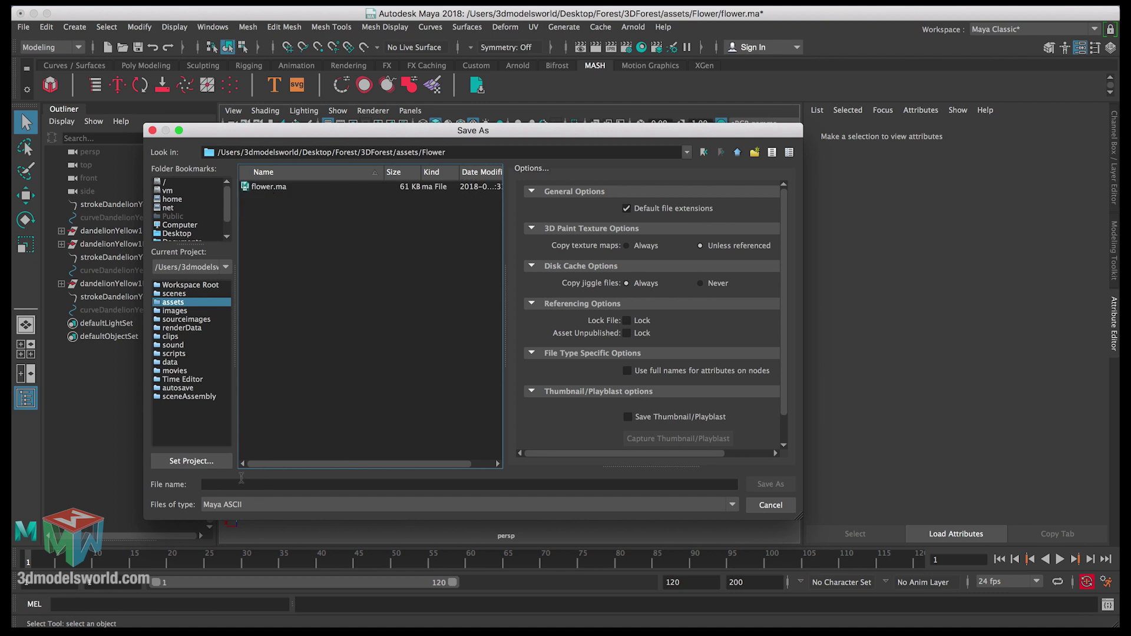
left_click(272, 186)
left_click(225, 485)
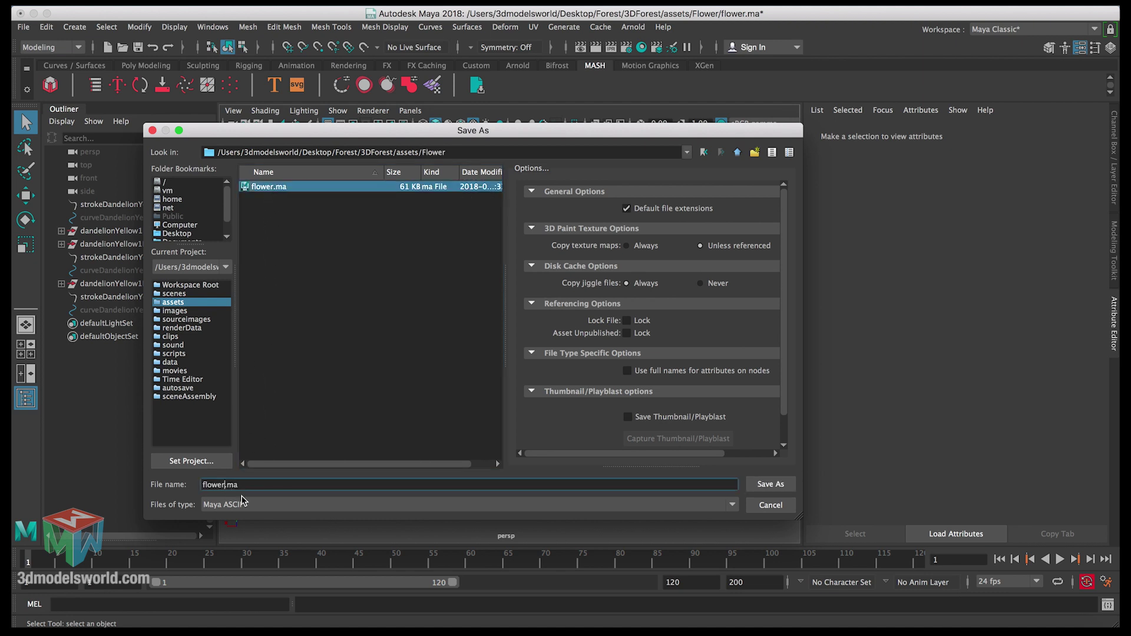
type("-1")
key("Return")
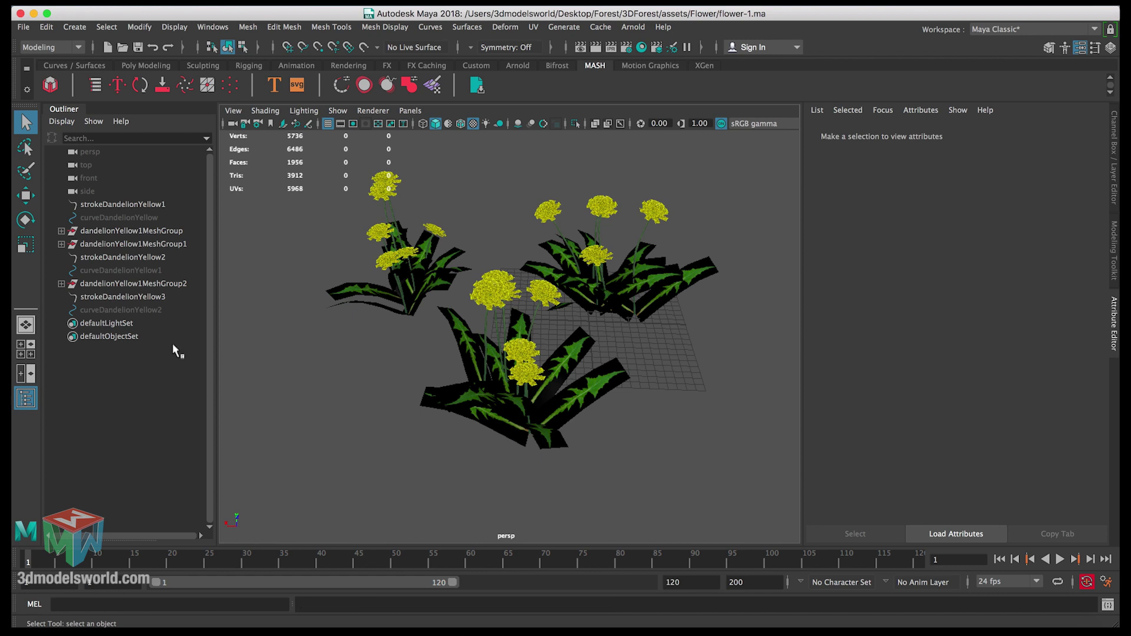
Examine the front plant's stem shader, following its Color through the ramp to the fractal feeding Color Gain
left_click_drag(368, 371, 421, 302, "alt")
left_click(486, 295)
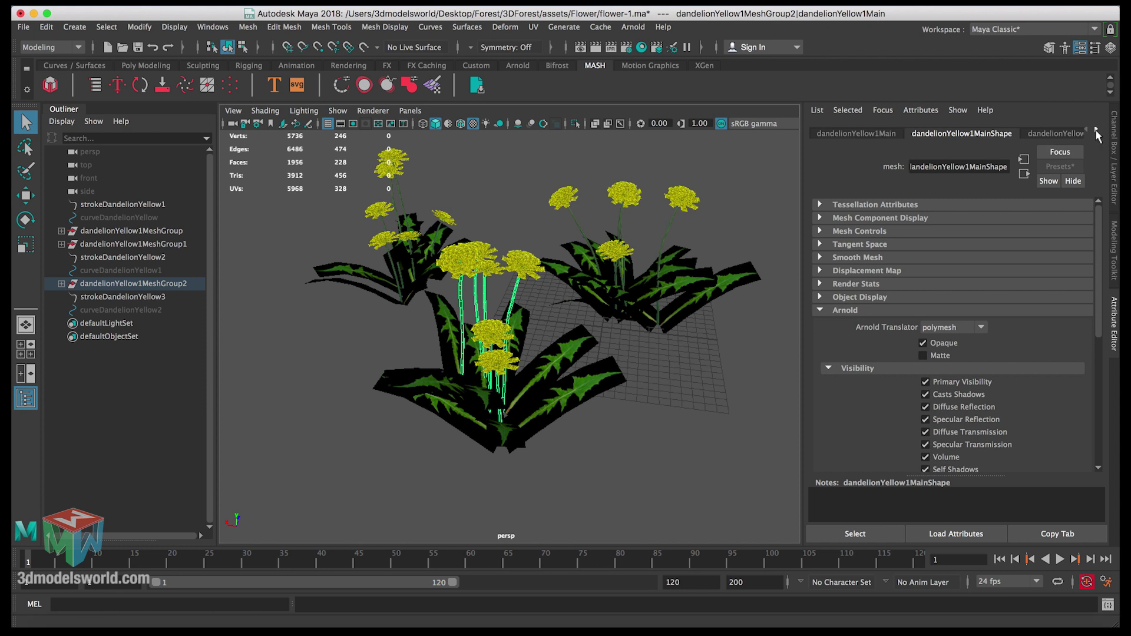
left_click(1096, 130)
left_click(1016, 133)
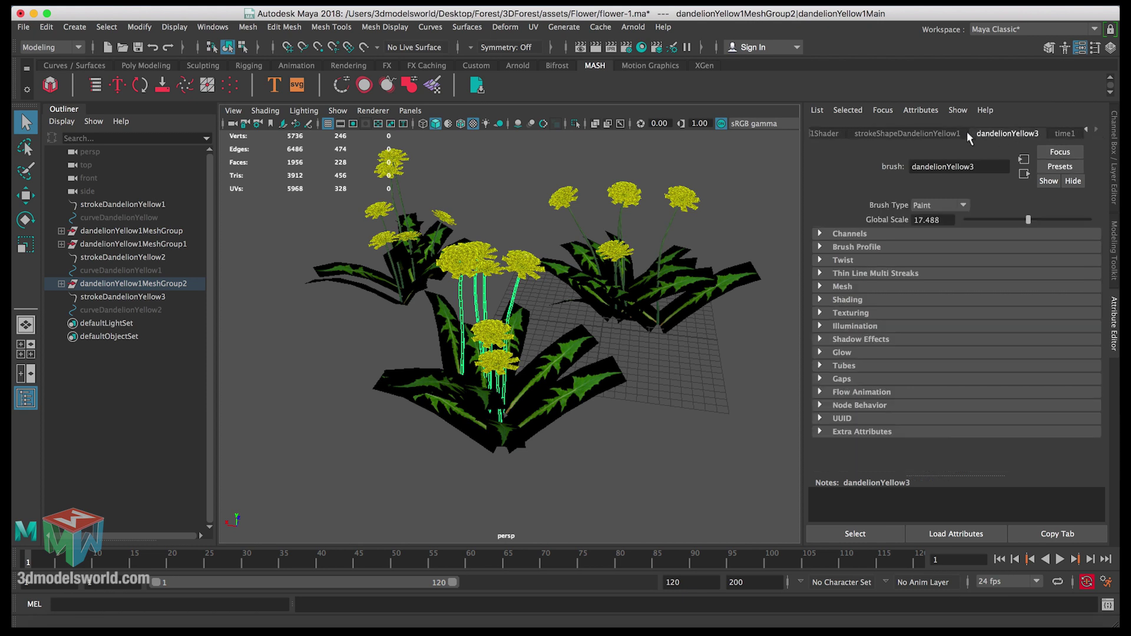
left_click(941, 130)
left_click(827, 133)
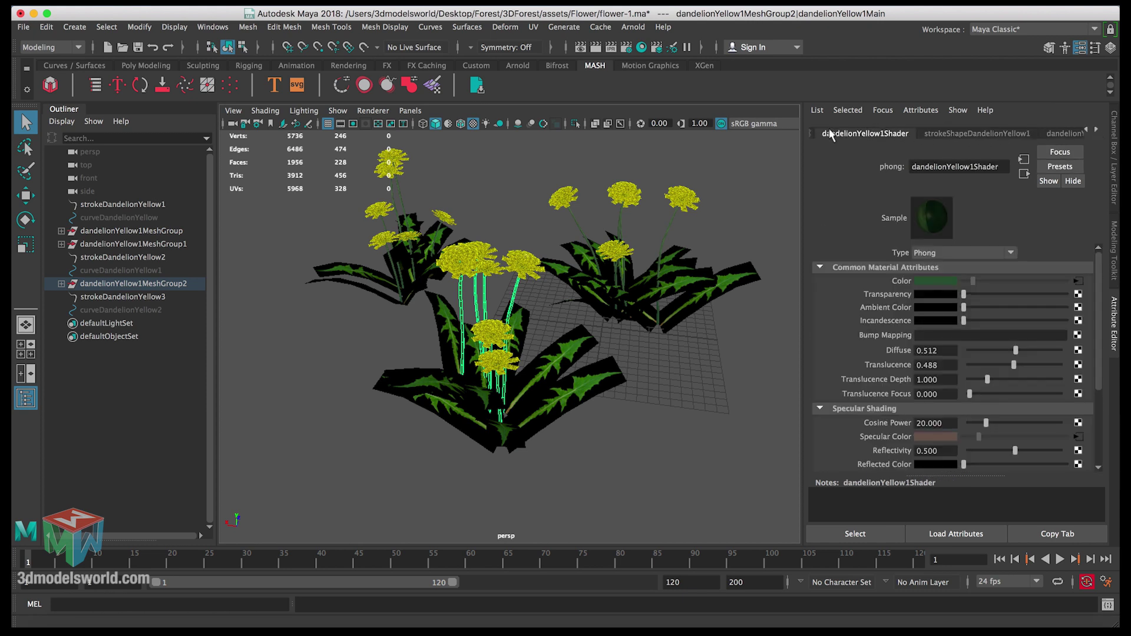
left_click(1078, 281)
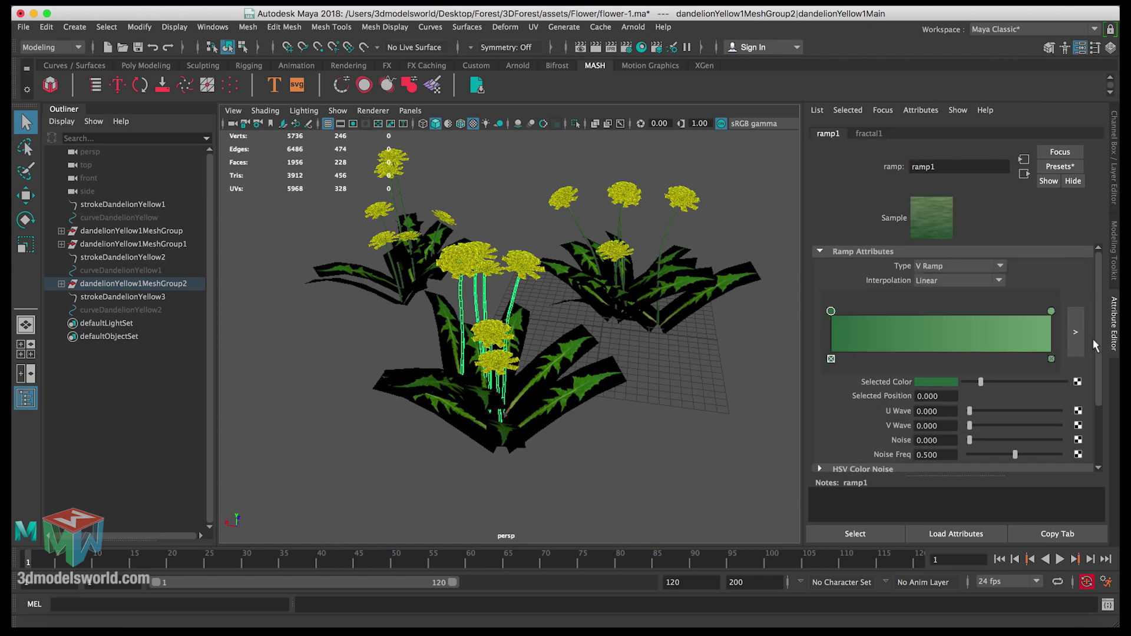
left_click_drag(1096, 380, 1097, 433)
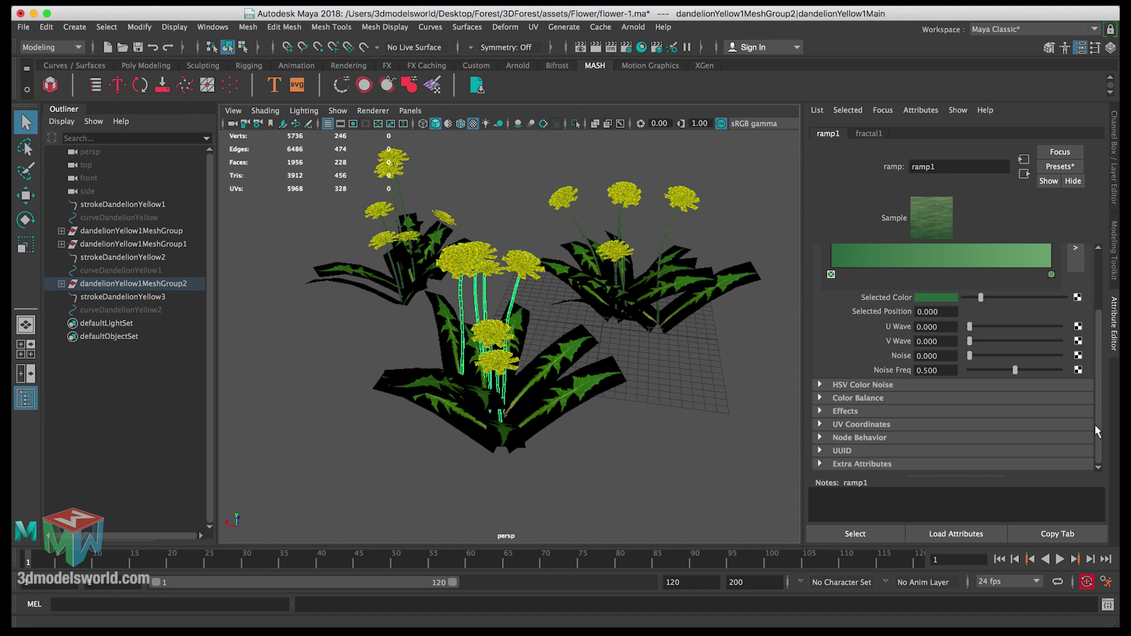
left_click(891, 399)
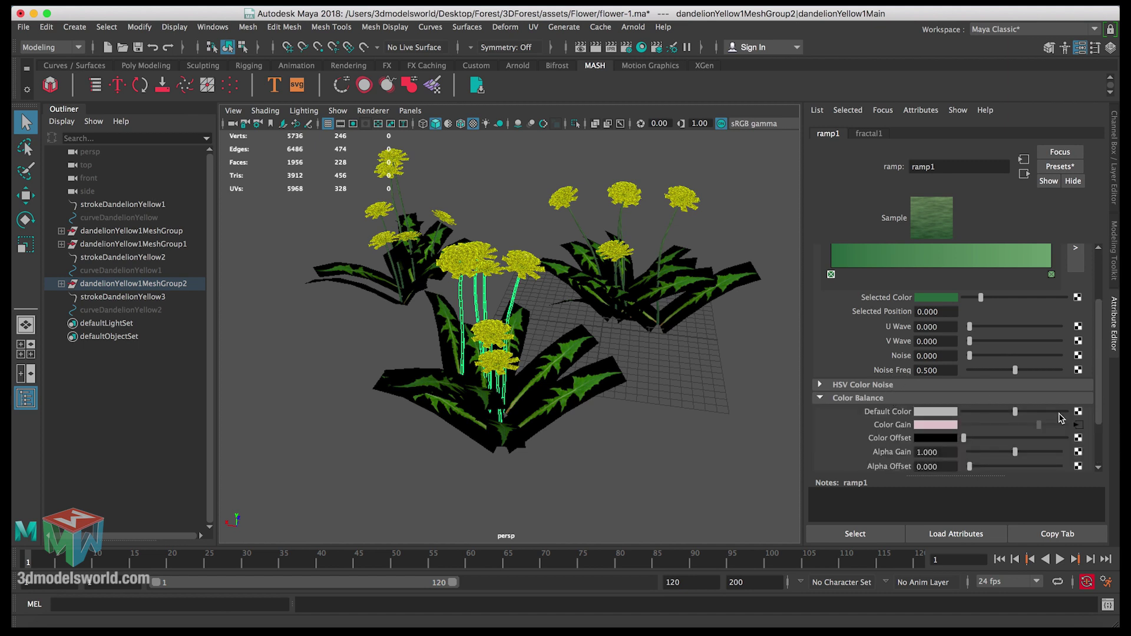
left_click(1077, 425)
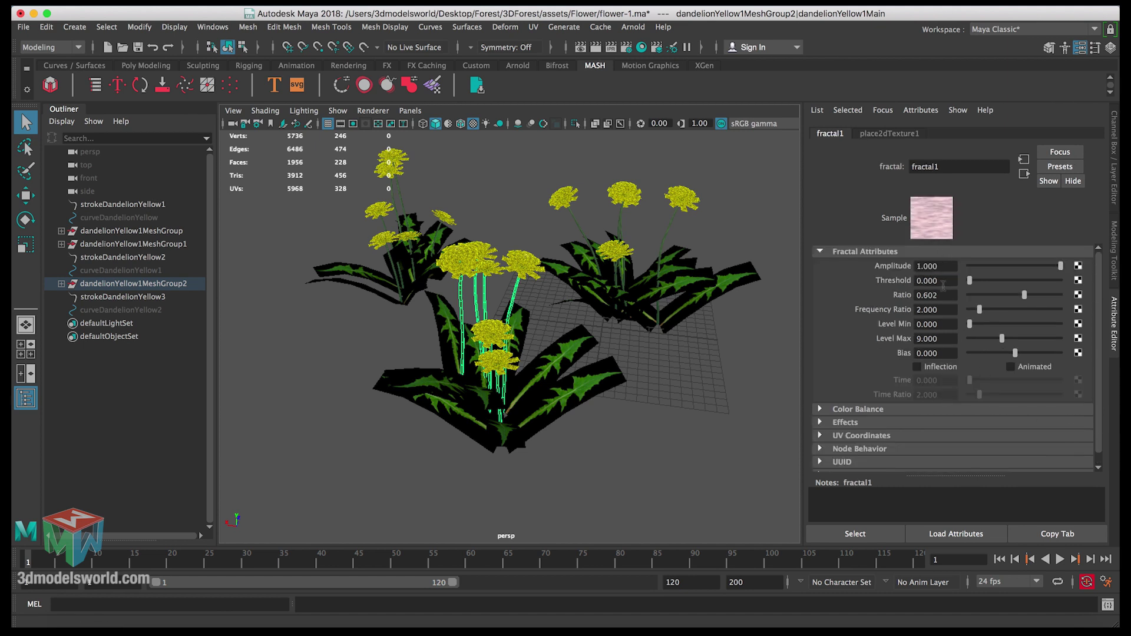
Inspect the yellow flower heads up close and compare them with the dandelion reference photos in the web browser
left_click(724, 369)
key("ctrl+a")
left_click_drag(650, 312, 614, 316, "alt")
scroll(614, 330, "up", 8)
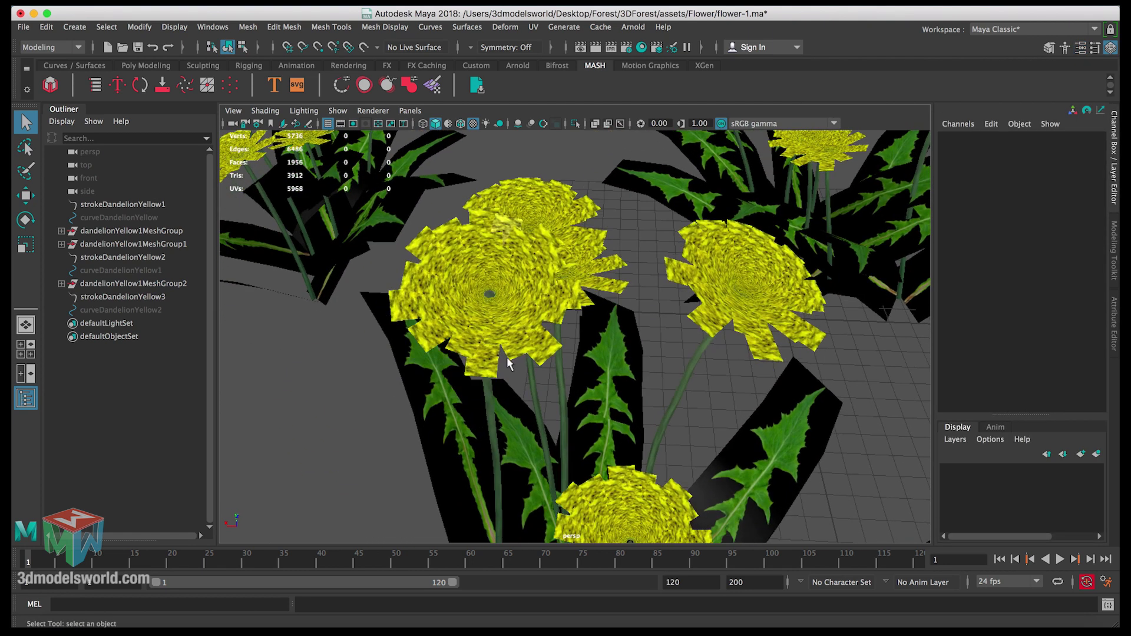
scroll(518, 348, "down", 6)
scroll(543, 328, "up", 3)
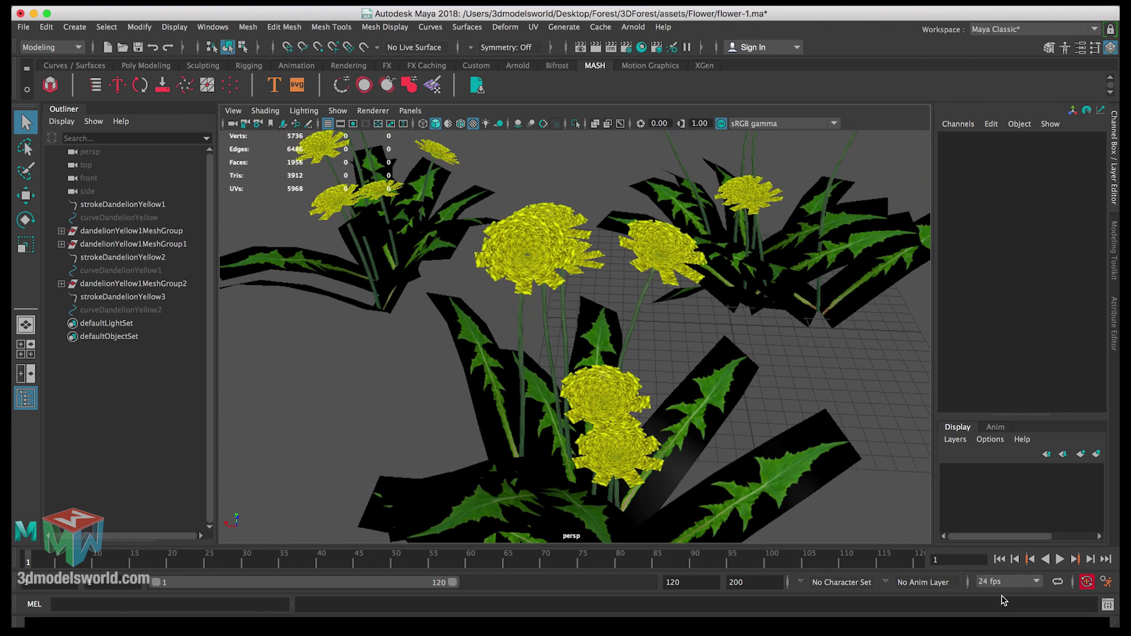
left_click(1018, 632)
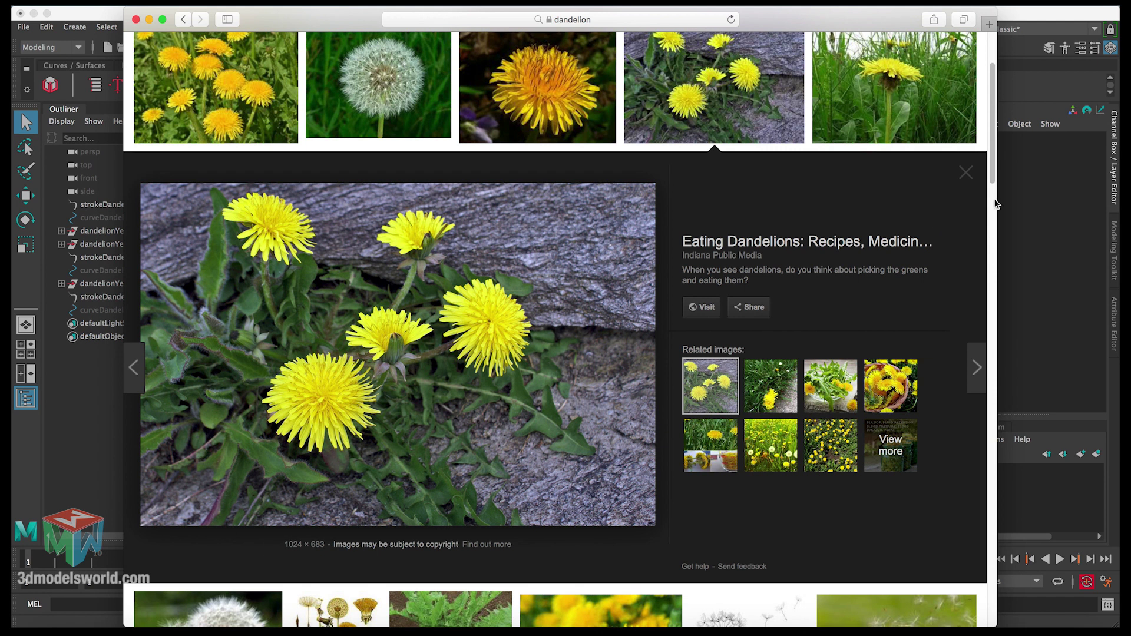
left_click(1010, 201)
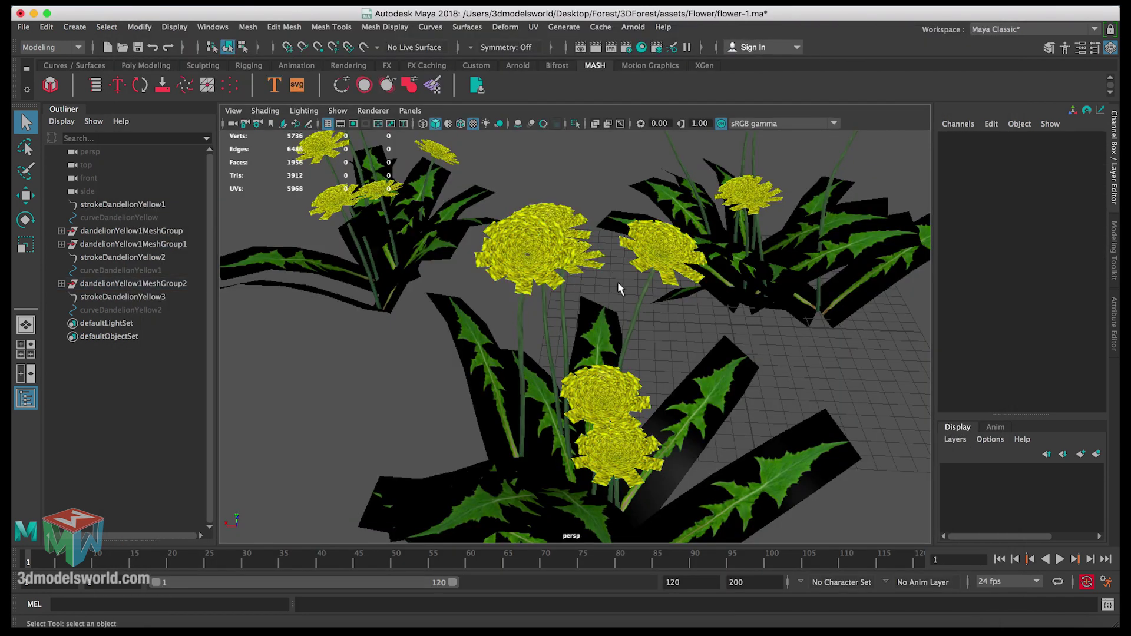
scroll(616, 285, "down", 5)
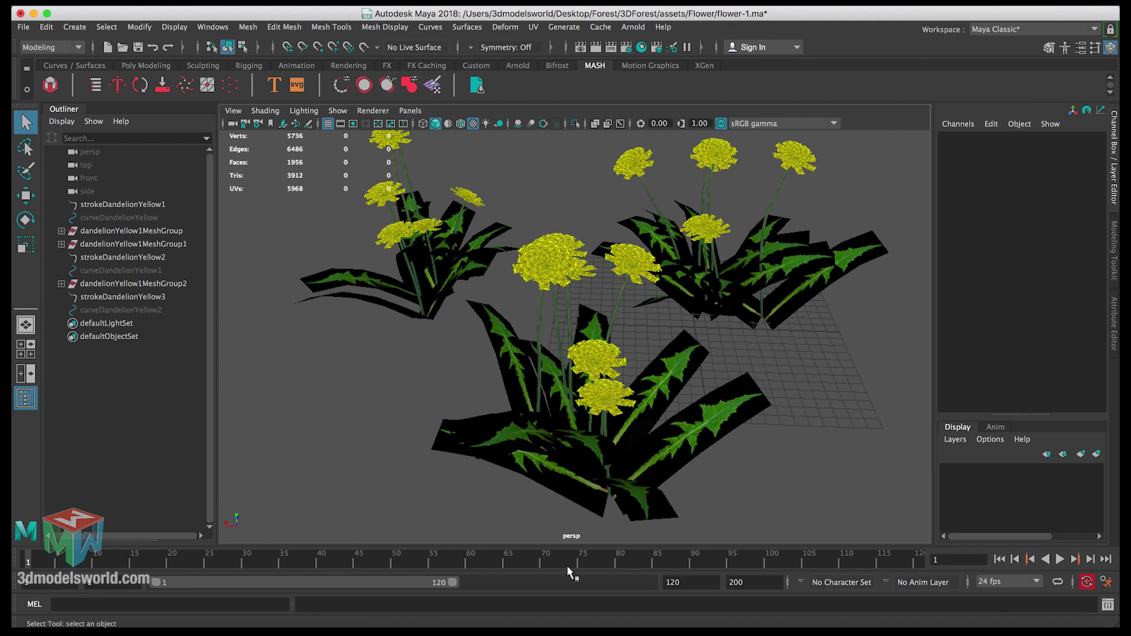
Switch to Photoshop and create a new white document 512 by 512 pixels
left_click(556, 628)
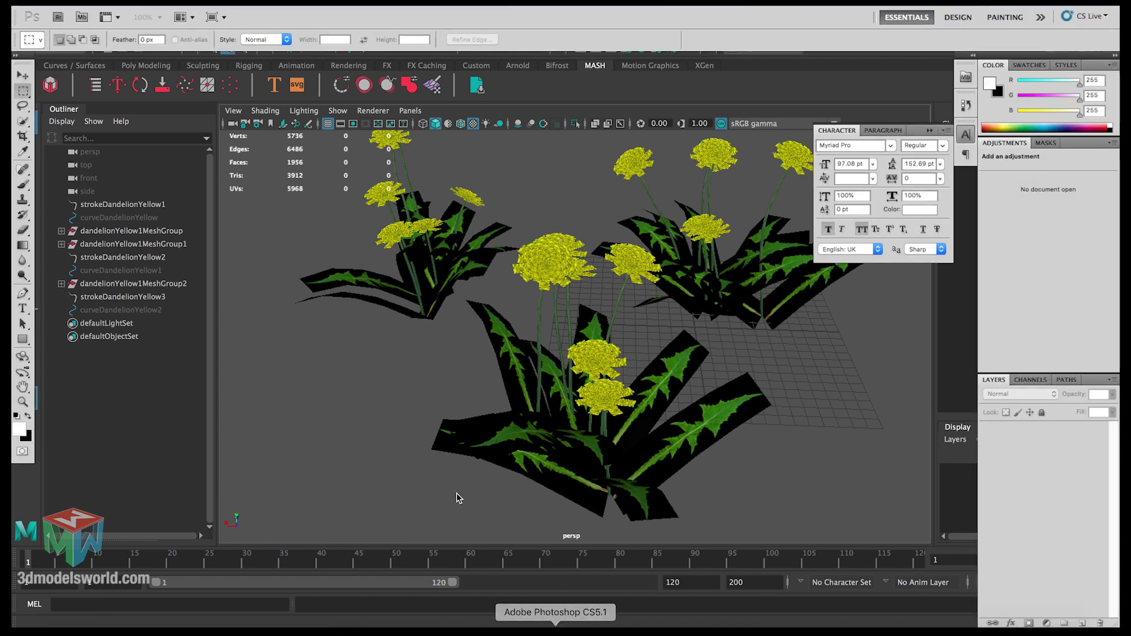
left_click(124, 7)
left_click(126, 13)
double_click(529, 277)
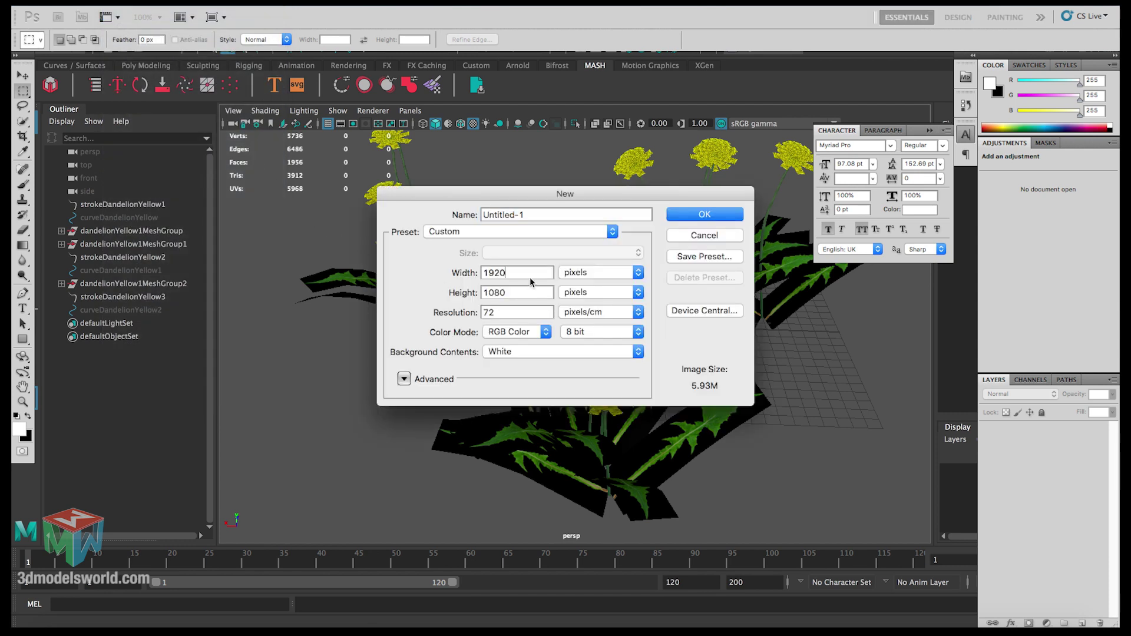
type("500")
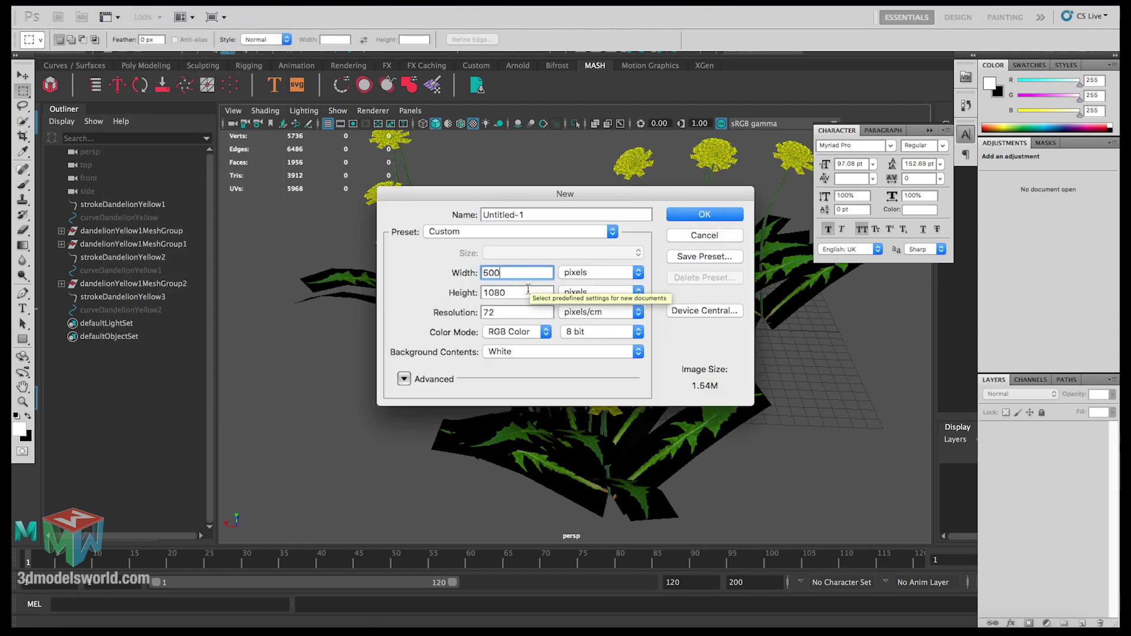
double_click(529, 293)
double_click(511, 272)
type("512")
double_click(518, 292)
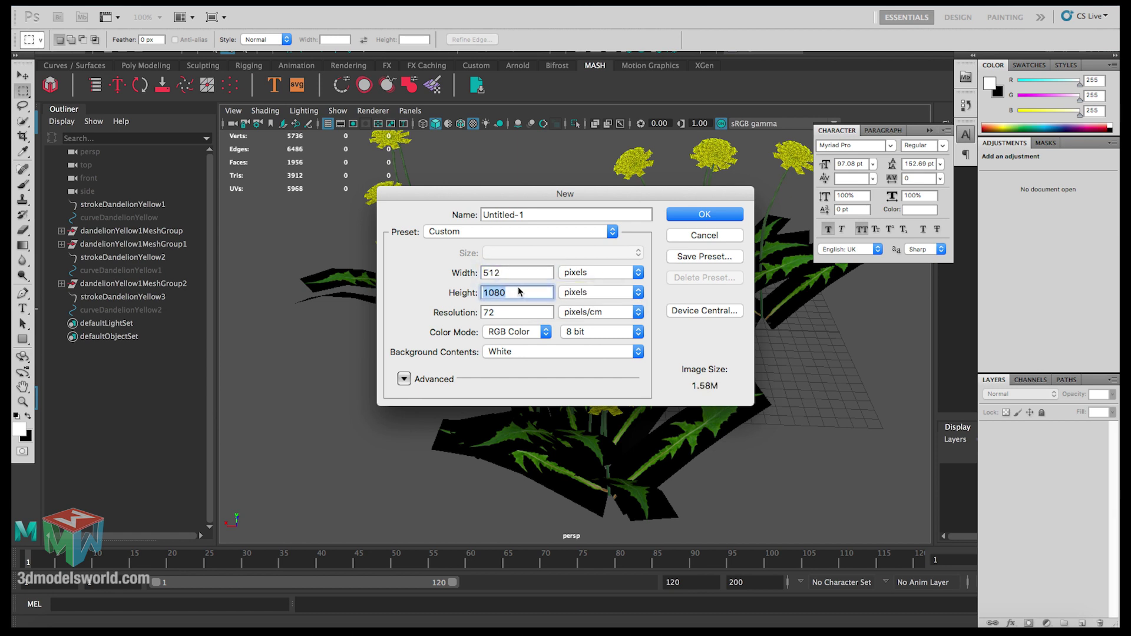
type("512")
left_click(522, 274)
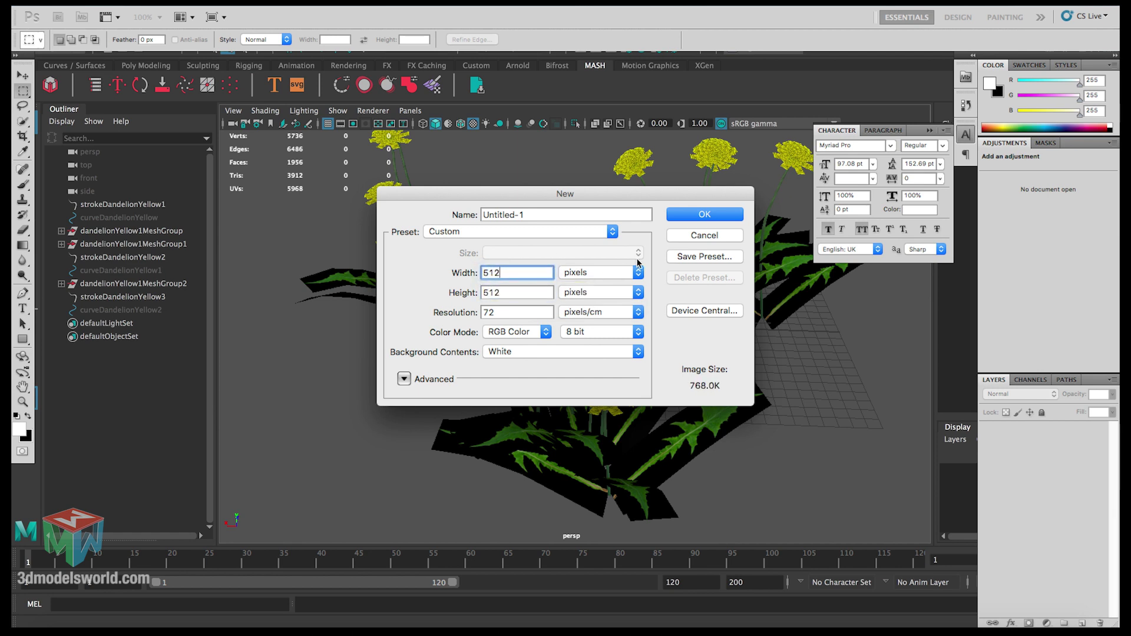
key("Return")
Move the blank document clear of the panels and set the foreground color to dark green, RGB 75, 117, 3
left_click_drag(315, 57, 363, 160)
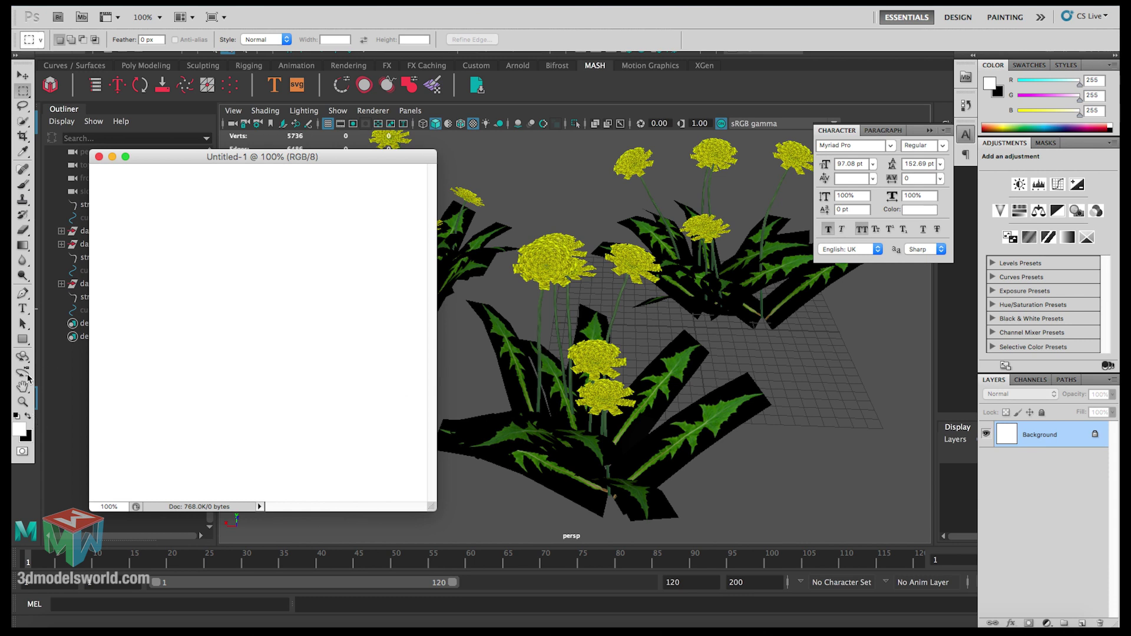
left_click(19, 428)
left_click_drag(840, 353, 843, 345)
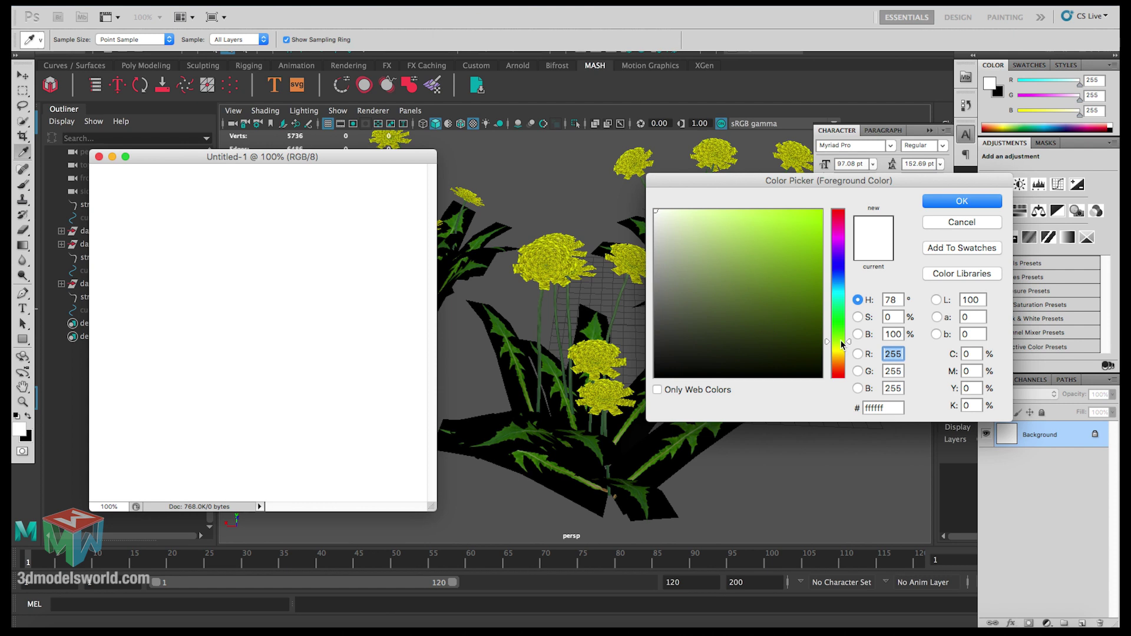
mouse_move(813, 285)
left_mouse_down()
mouse_move(815, 271)
mouse_move(819, 300)
left_mouse_up()
left_click(962, 200)
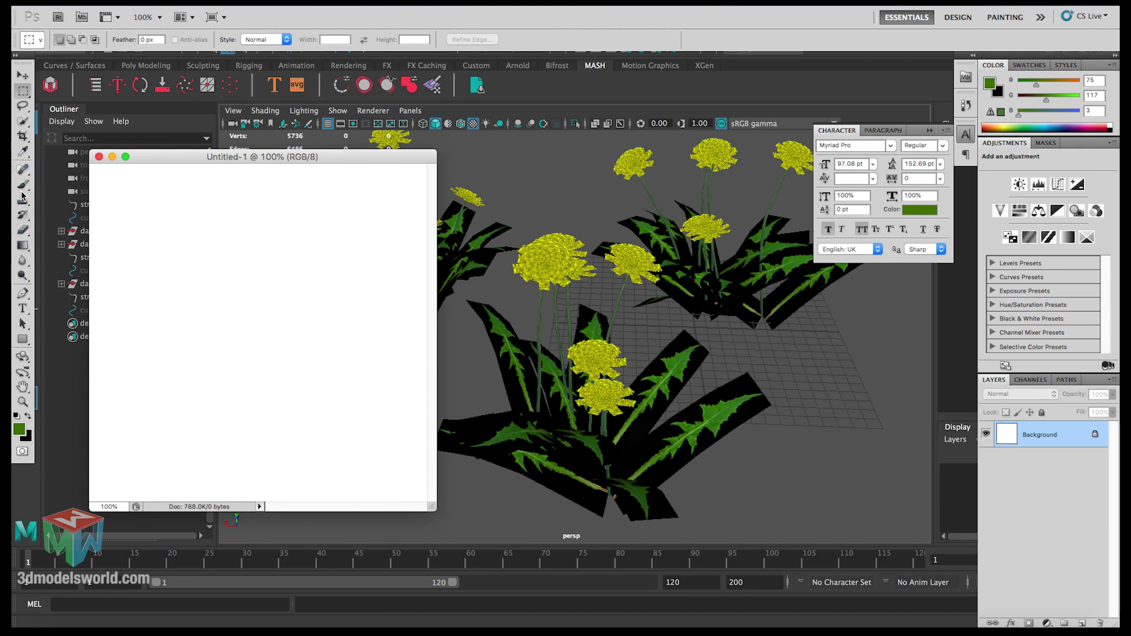
Fill the blank document's background with the dark green foreground color
key("shift+F5")
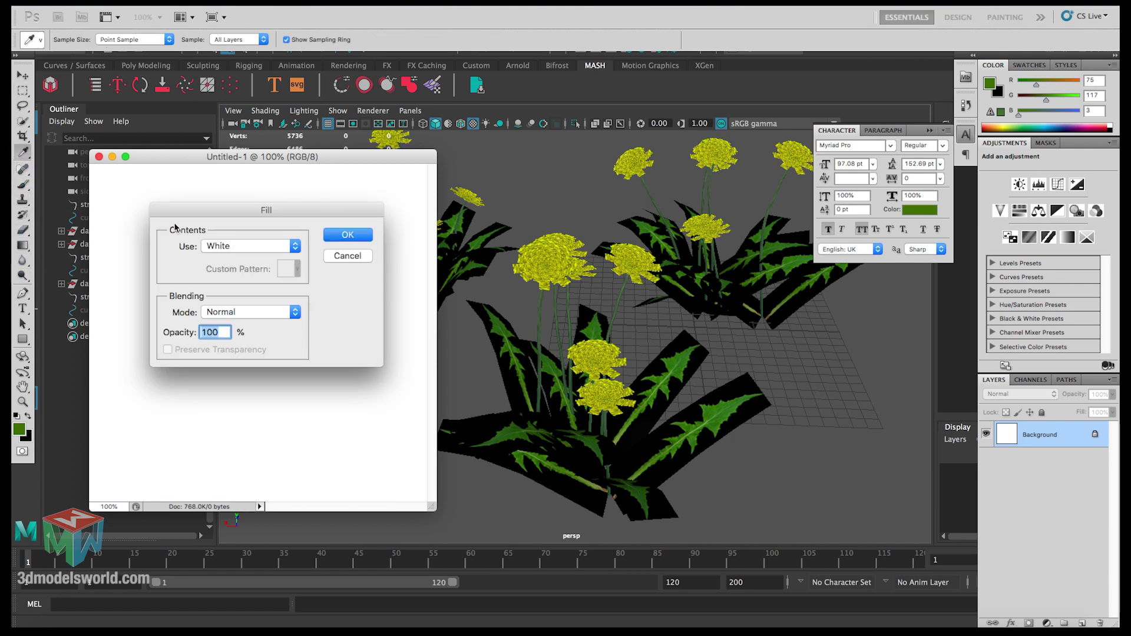
left_click(210, 247)
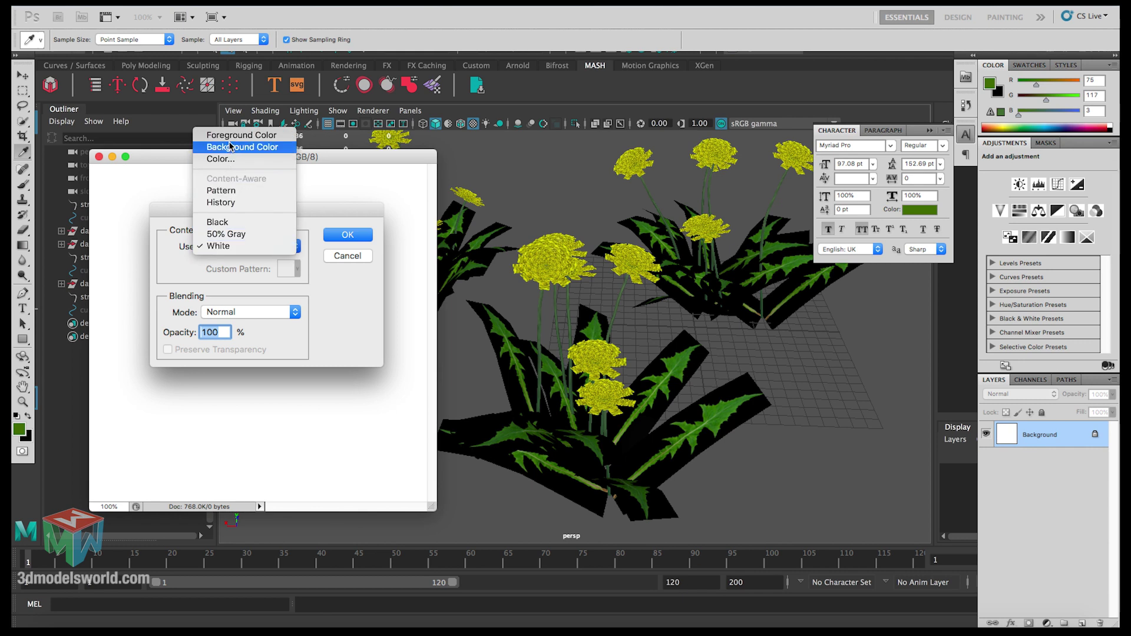
left_click(242, 163)
left_click(332, 233)
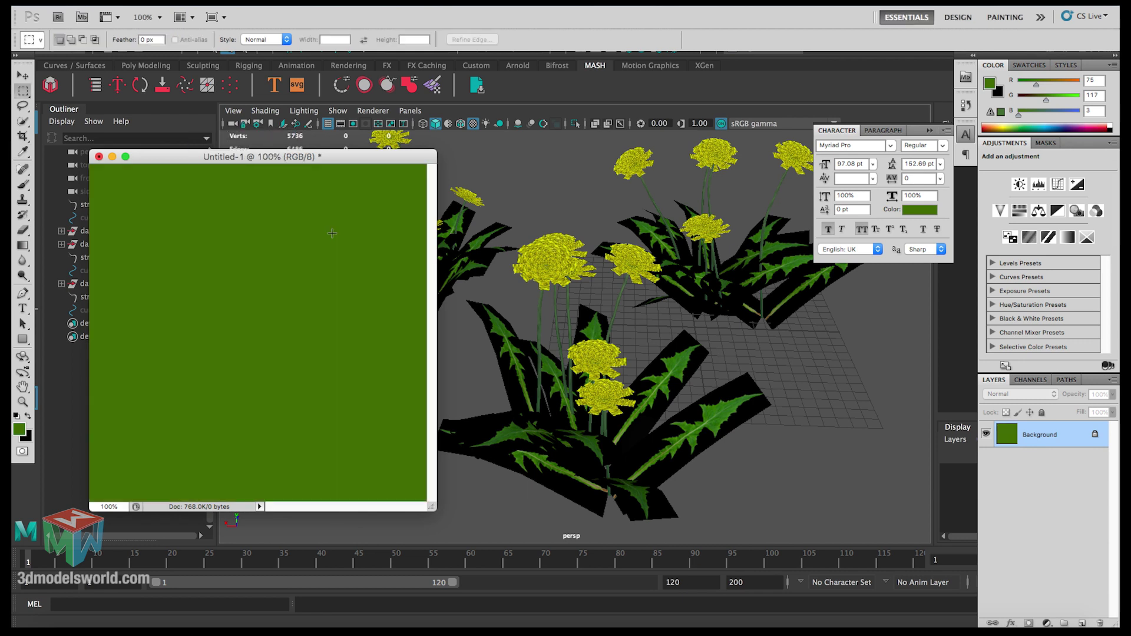
key("v")
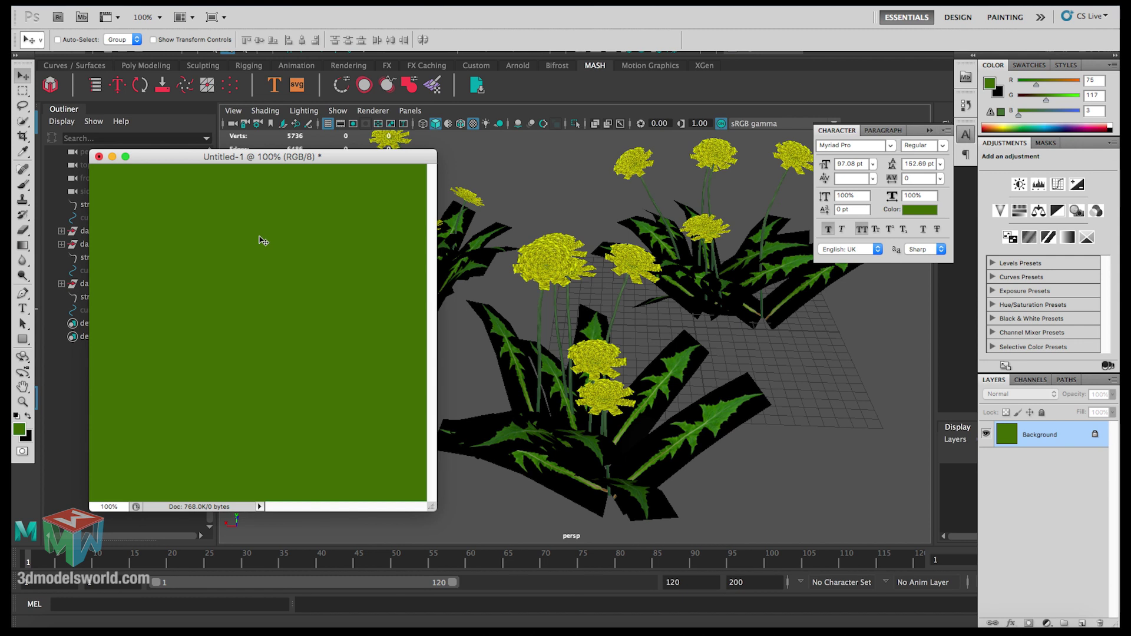
Try the Fibers filter on the green background with Variance 2 and Strength 4, and undo it
left_click_drag(186, 162, 188, 166)
left_click(295, 2)
left_click(295, 2)
left_click(294, 2)
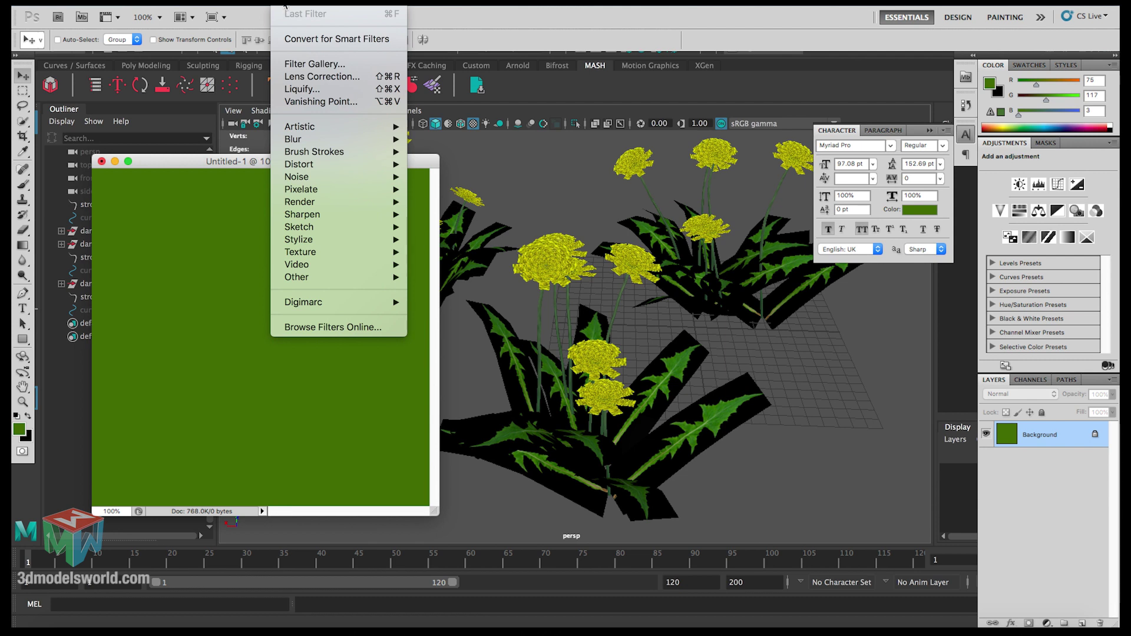
mouse_move(302, 201)
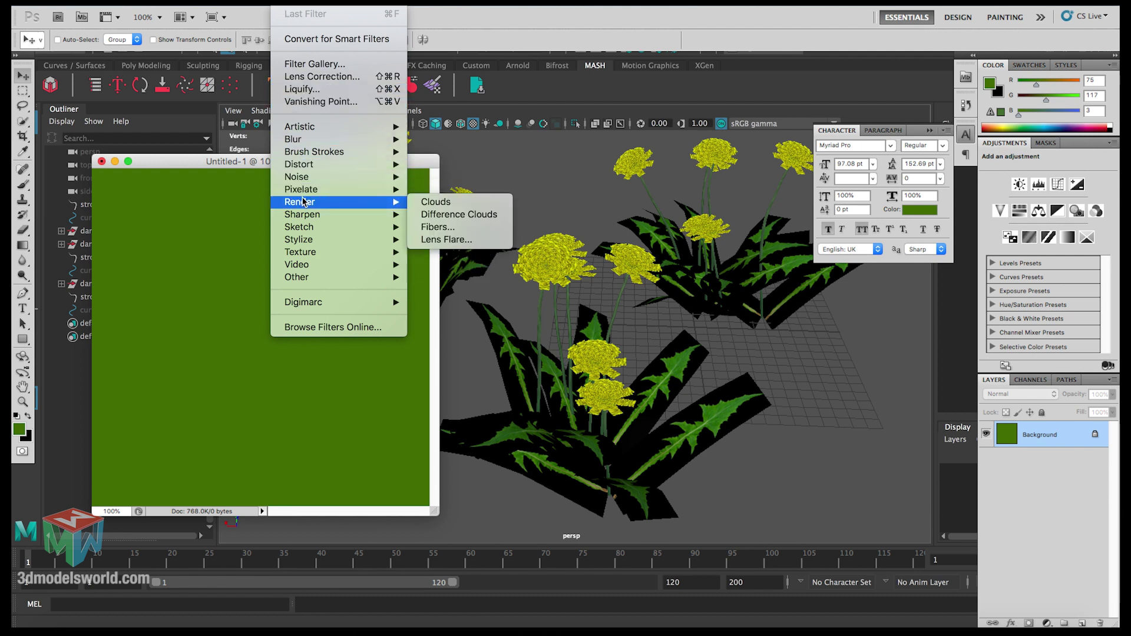
left_click(437, 227)
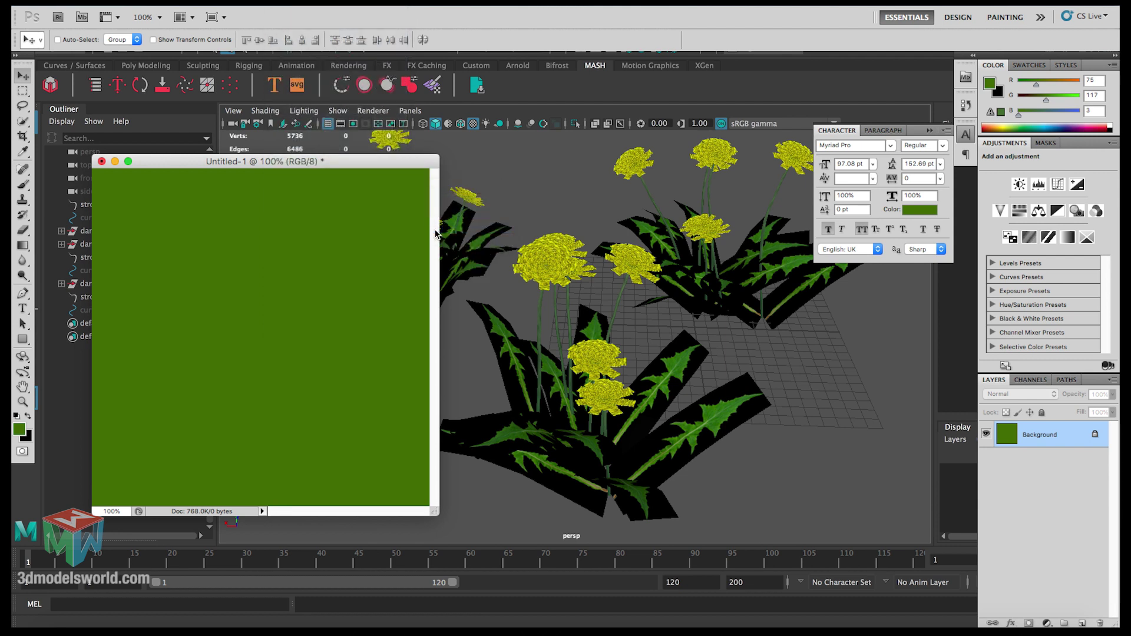
left_click_drag(515, 127, 610, 148)
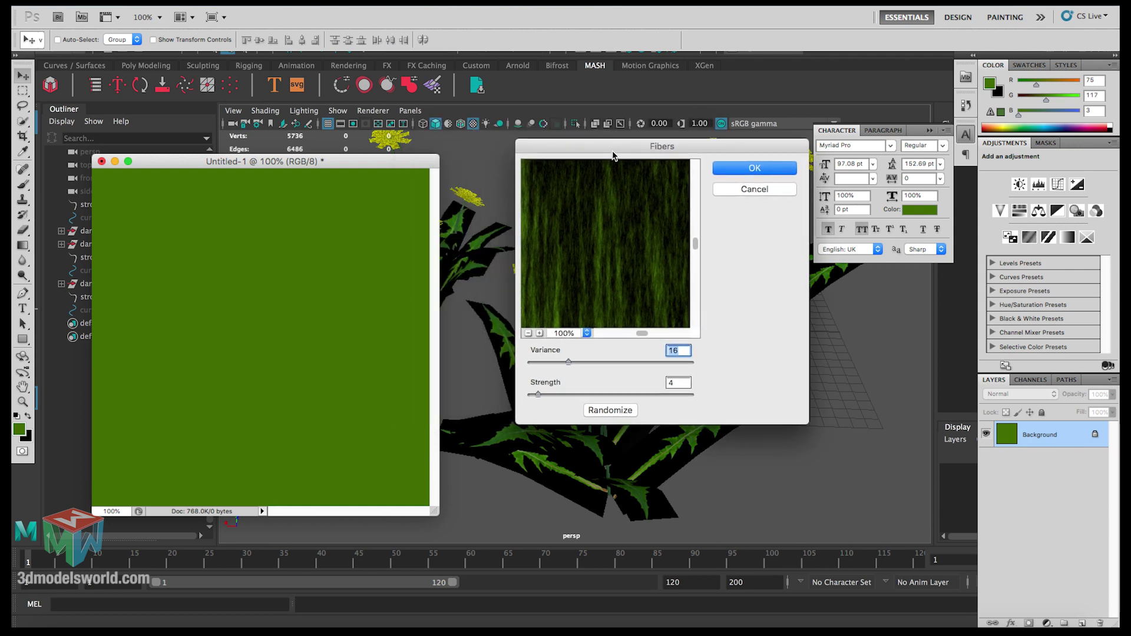
left_click_drag(569, 362, 530, 364)
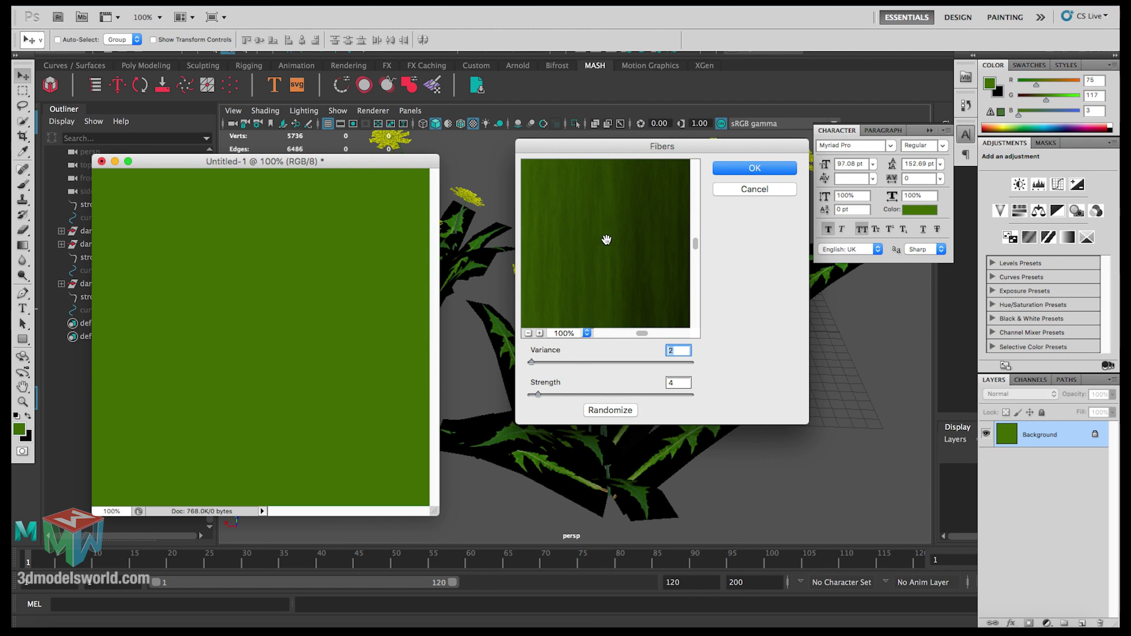
left_click(754, 171)
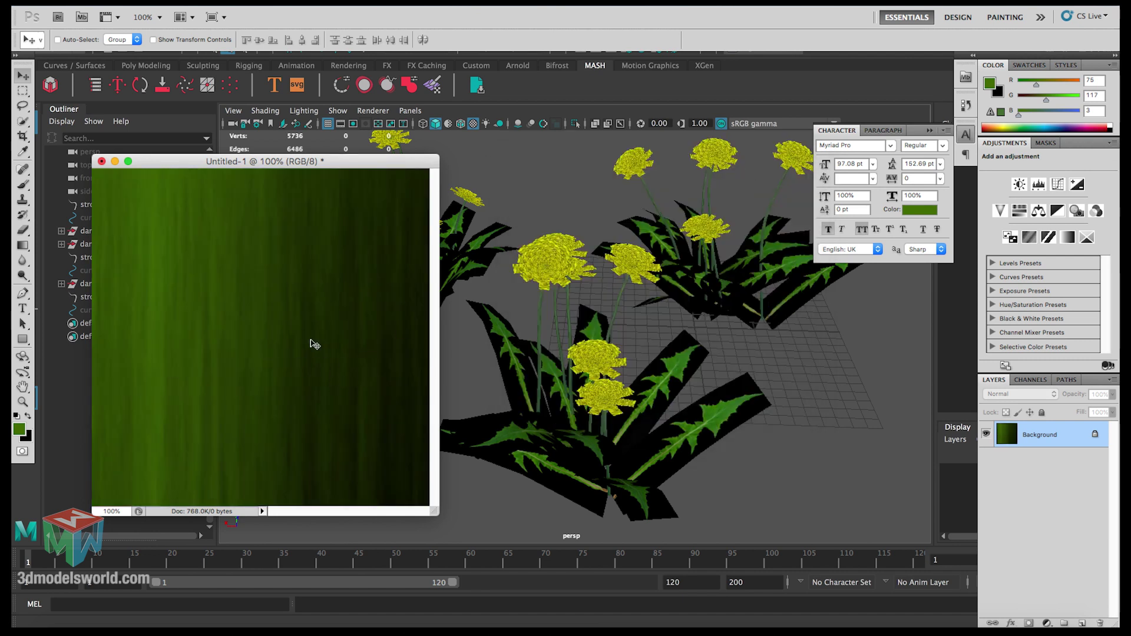
key("ctrl+z")
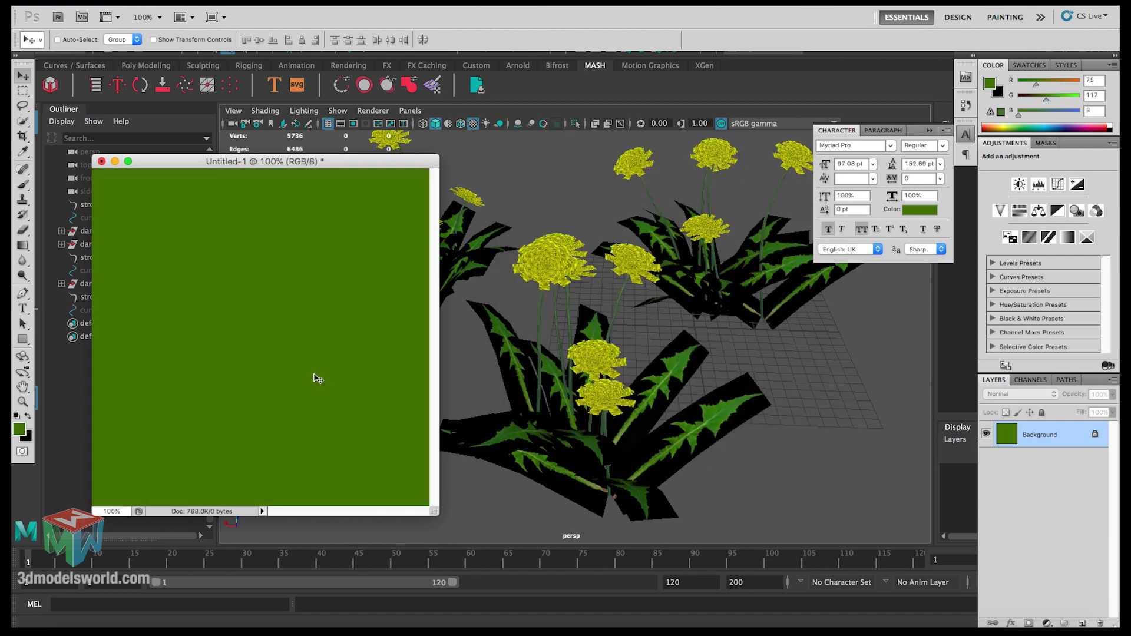
Render Fibers over the green background with Variance 1 and Strength 4
left_click(293, 5)
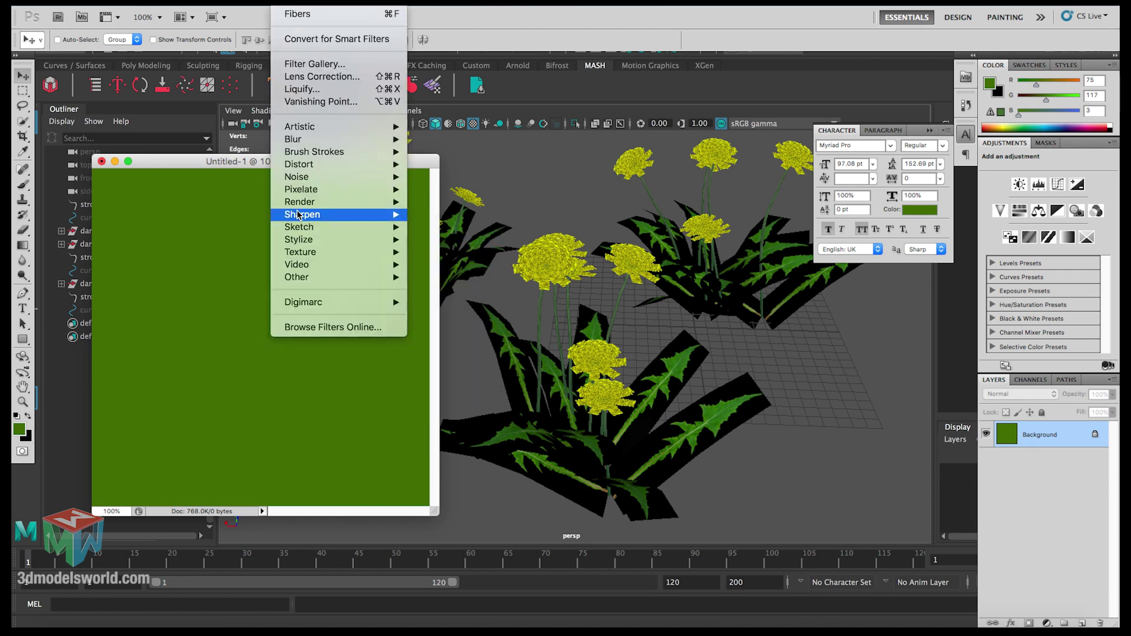
mouse_move(354, 202)
left_click(447, 227)
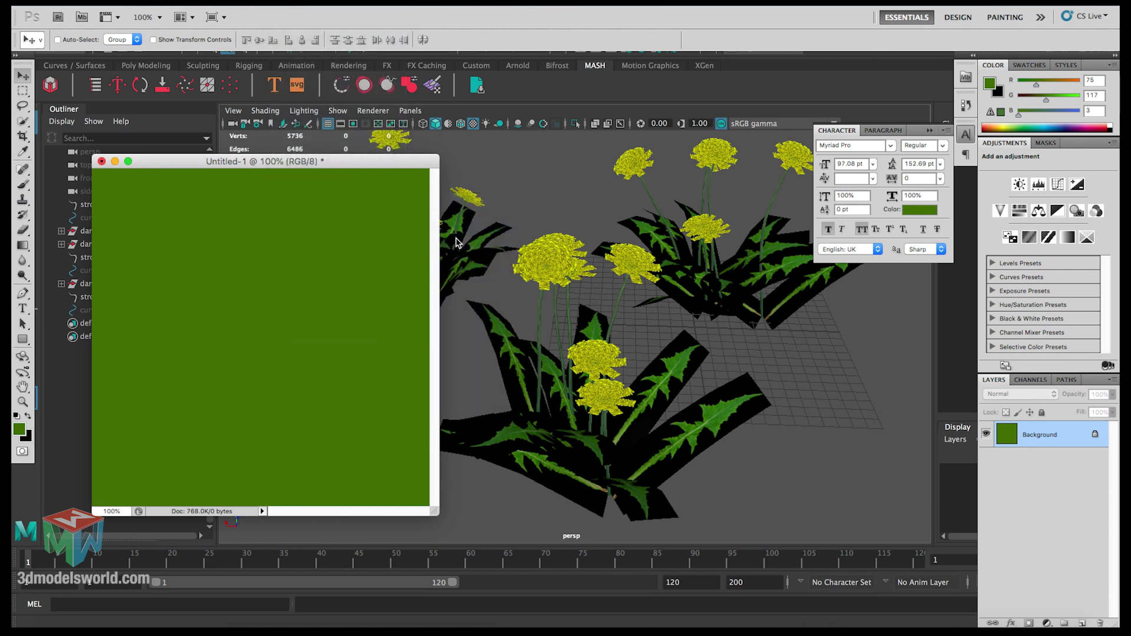
left_click_drag(537, 395, 529, 364)
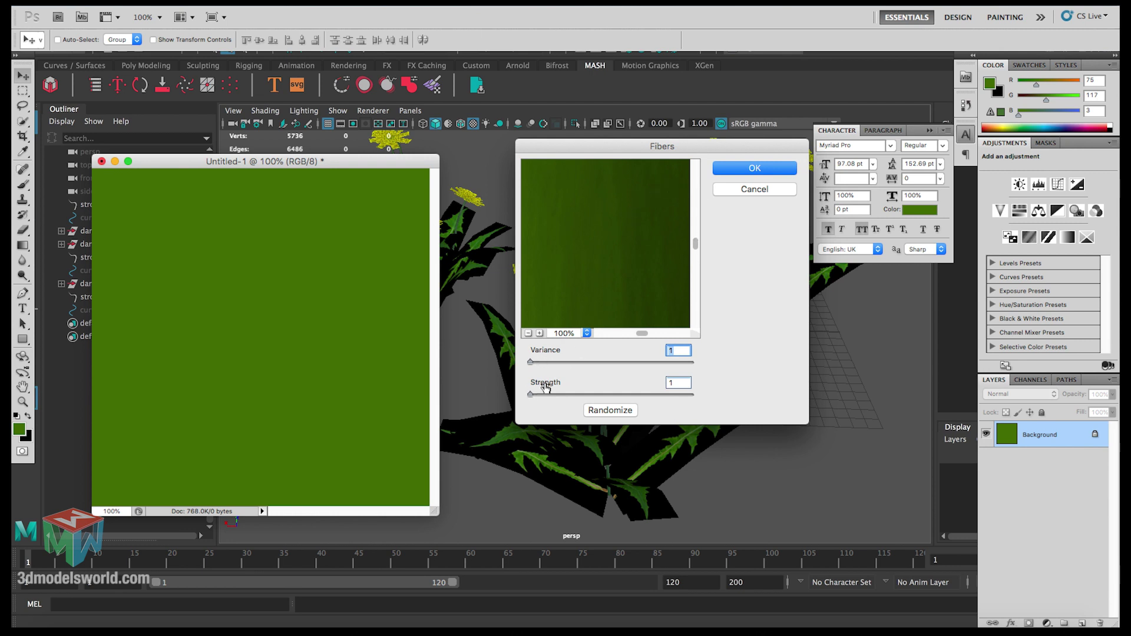
left_click_drag(529, 399, 608, 396)
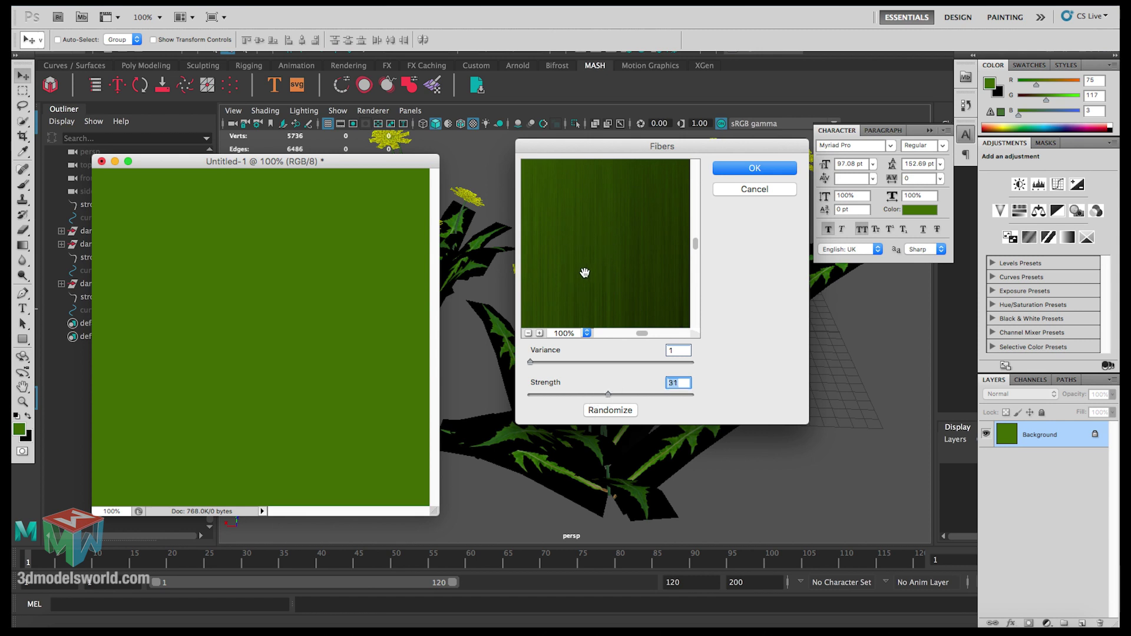
left_click_drag(592, 394, 534, 397)
left_click(531, 362)
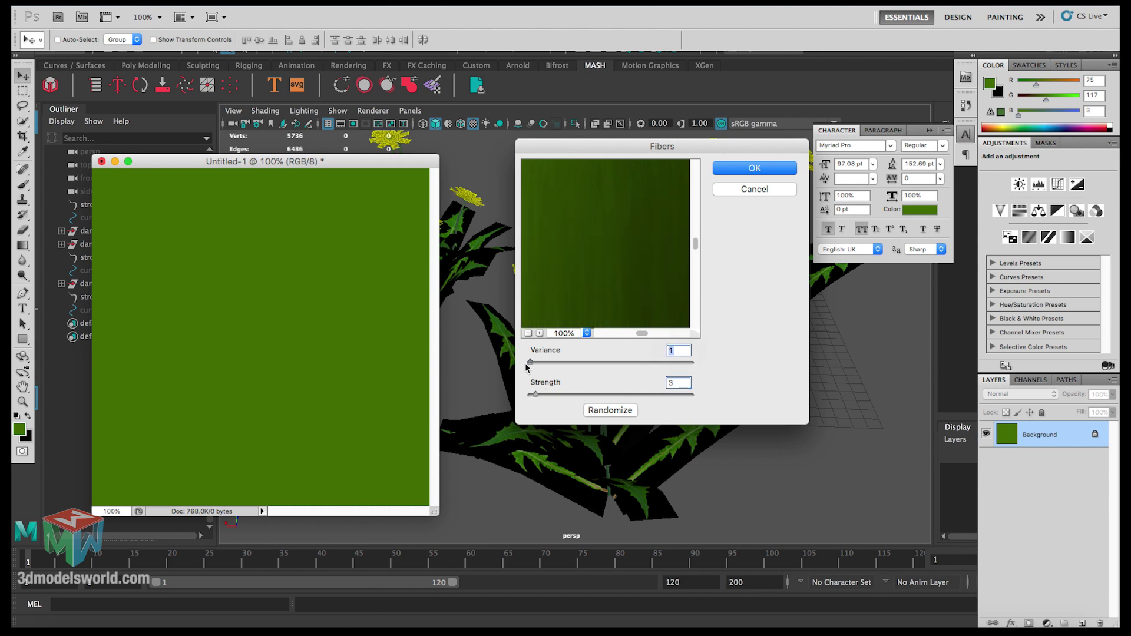
left_click(540, 395)
left_click(753, 171)
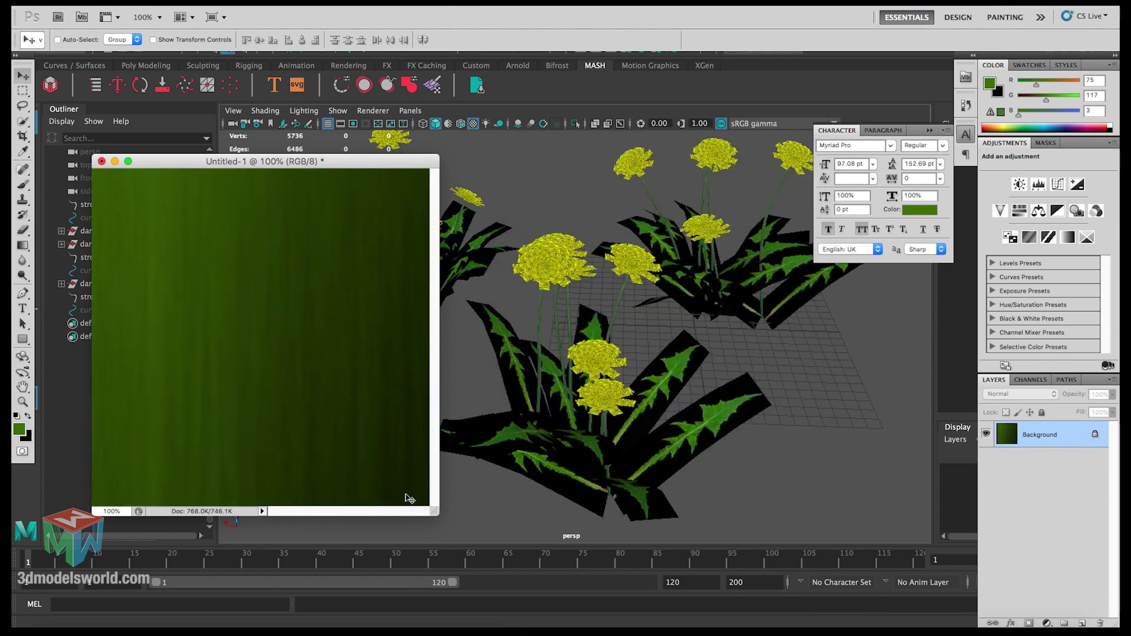
Convert the Background to a regular layer named Layer 0 and place a new empty layer beneath it
left_click_drag(434, 512, 511, 551)
double_click(1040, 434)
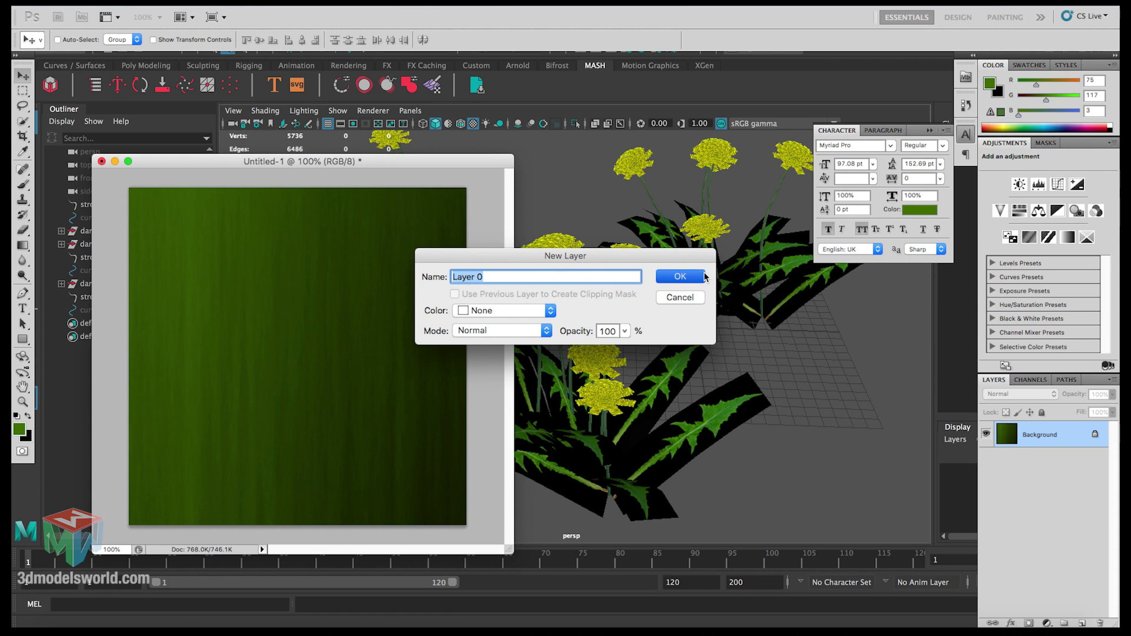
left_click(701, 276)
left_click(1086, 623)
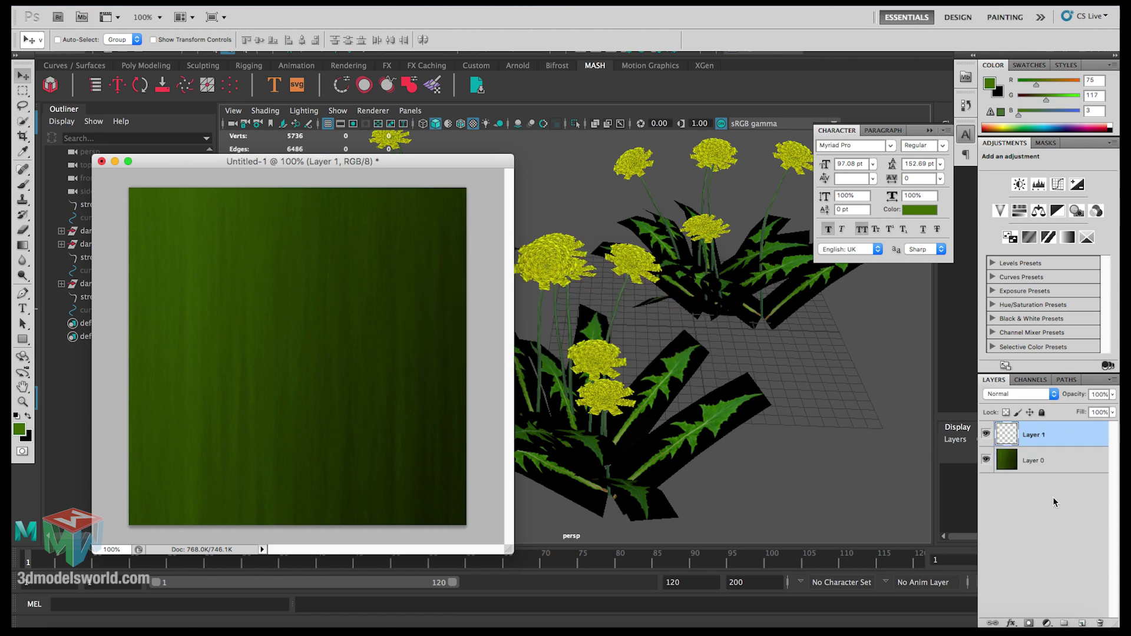
left_click_drag(1031, 437, 1031, 474)
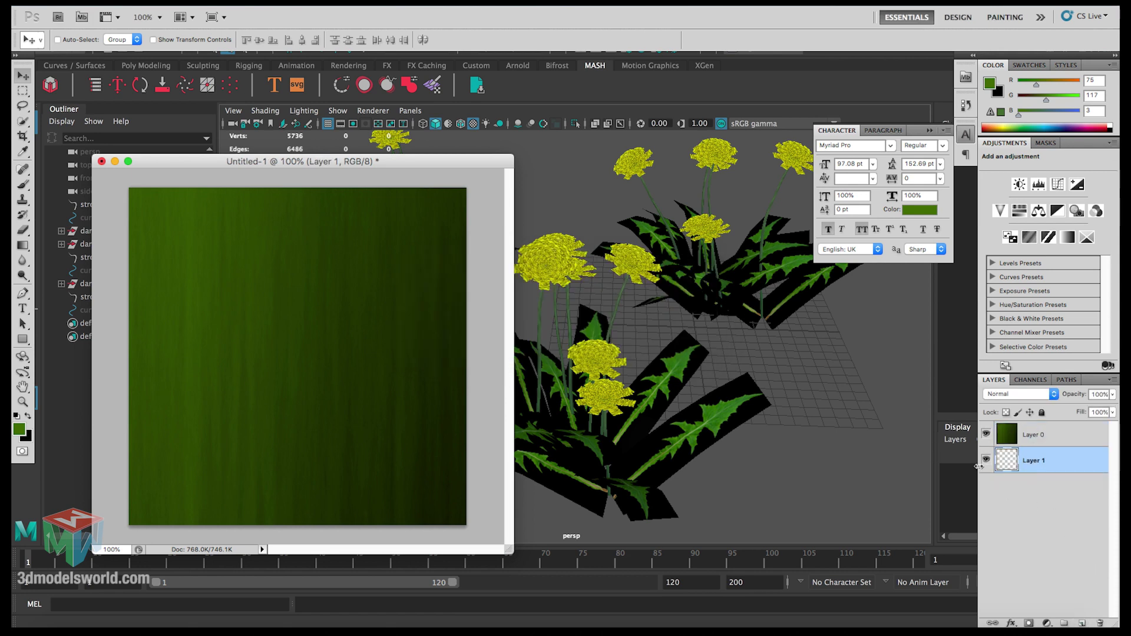
Hide Layer 0 and fill the empty layer with the foreground green at 100% opacity
left_click(986, 434)
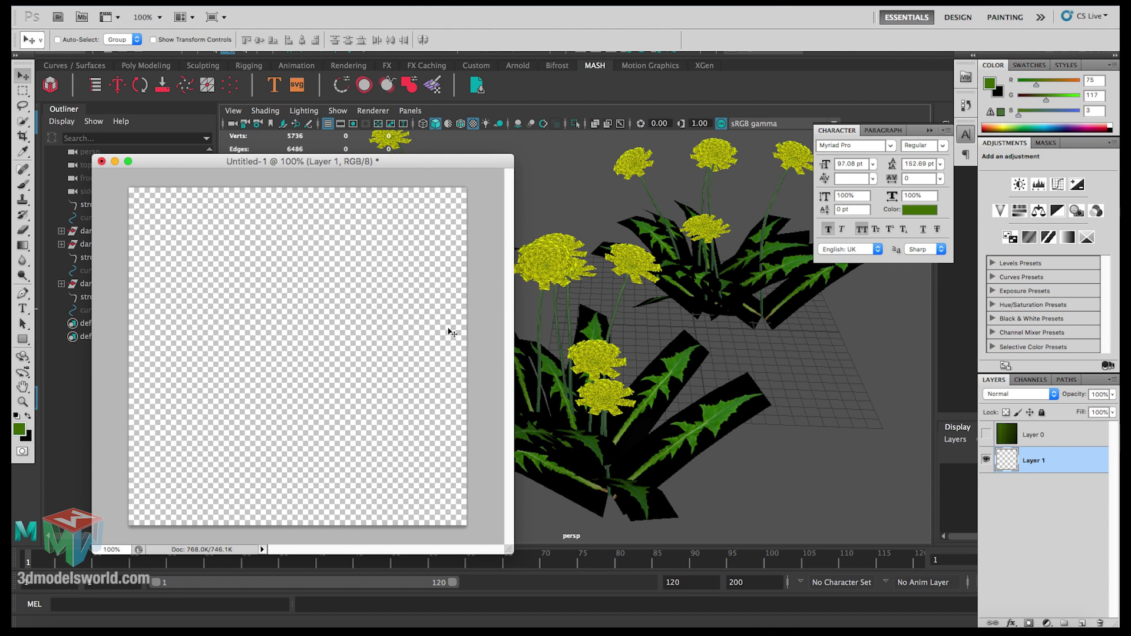
key("shift+F5")
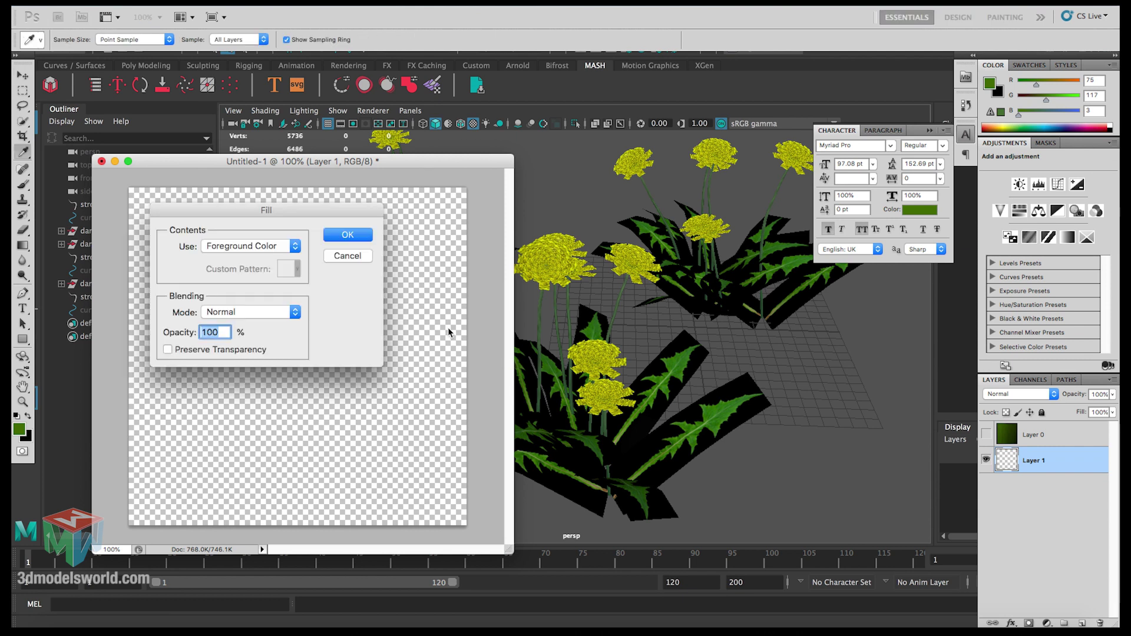
left_click(334, 236)
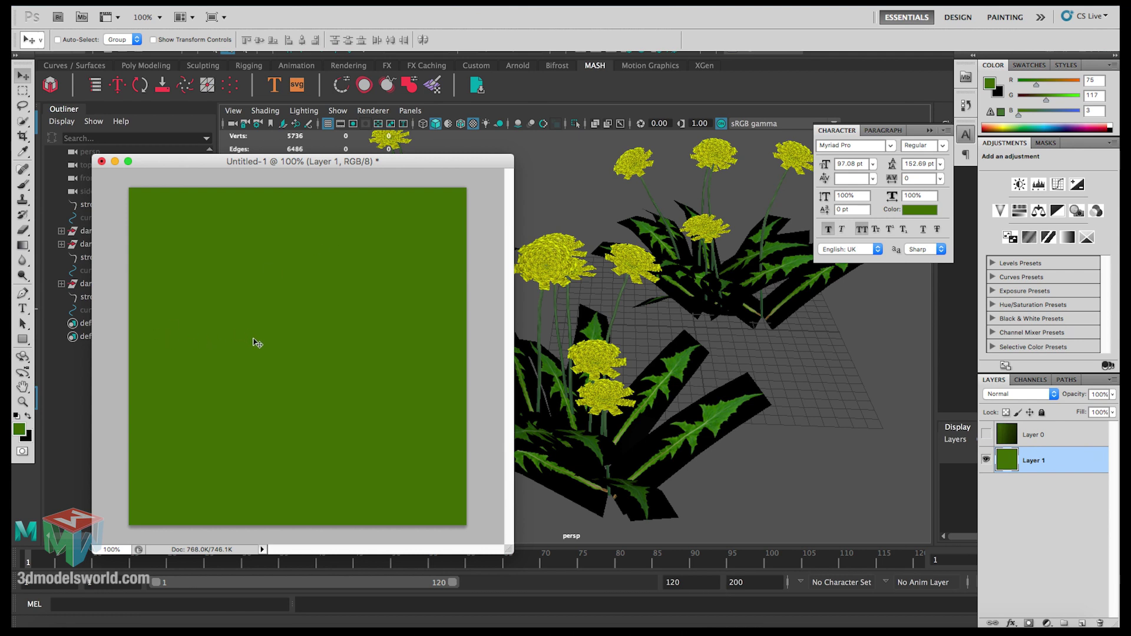
Show Layer 0 again and lower its opacity to about 38%, comparing the result with the layer hidden
left_click(997, 437)
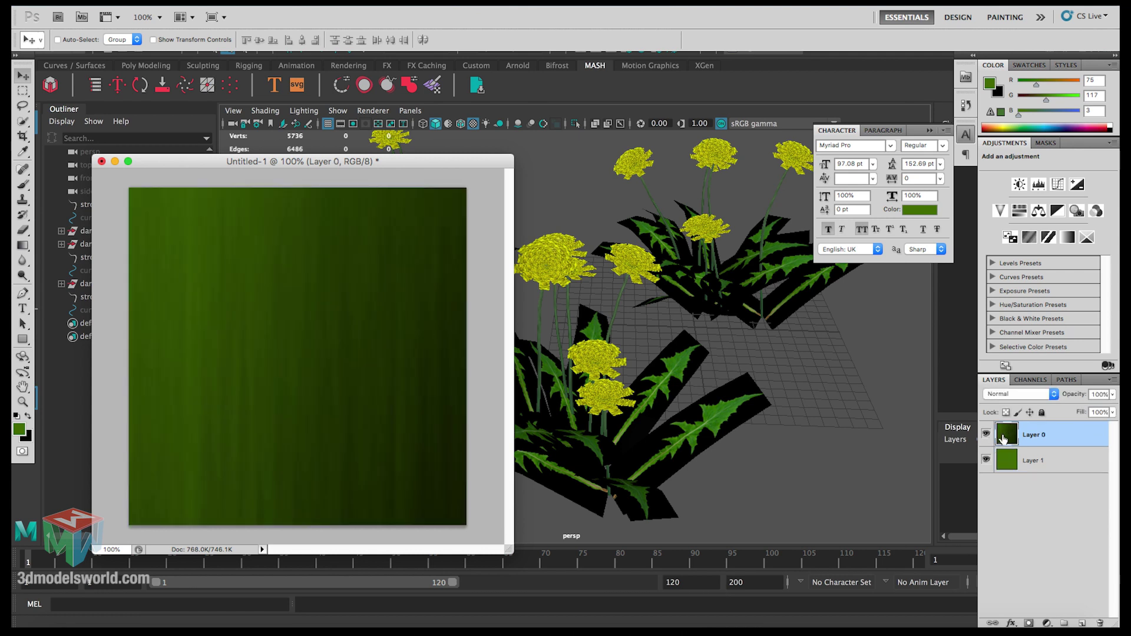
left_click(1112, 394)
left_click_drag(1110, 408, 1067, 407)
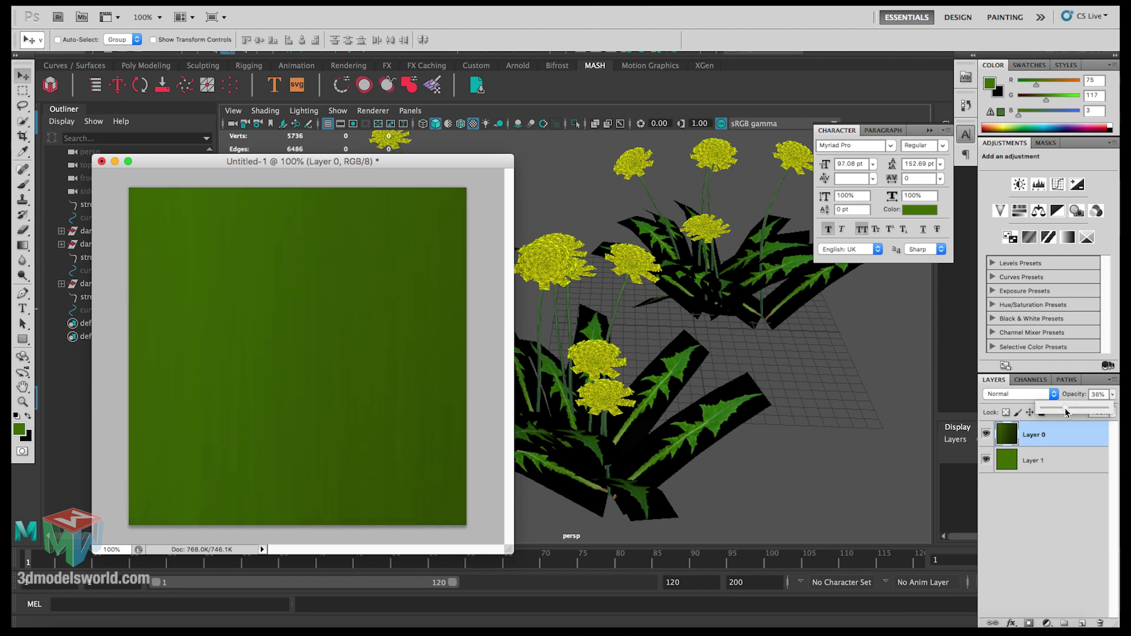
left_click(987, 434)
left_click(986, 435)
left_click(987, 434)
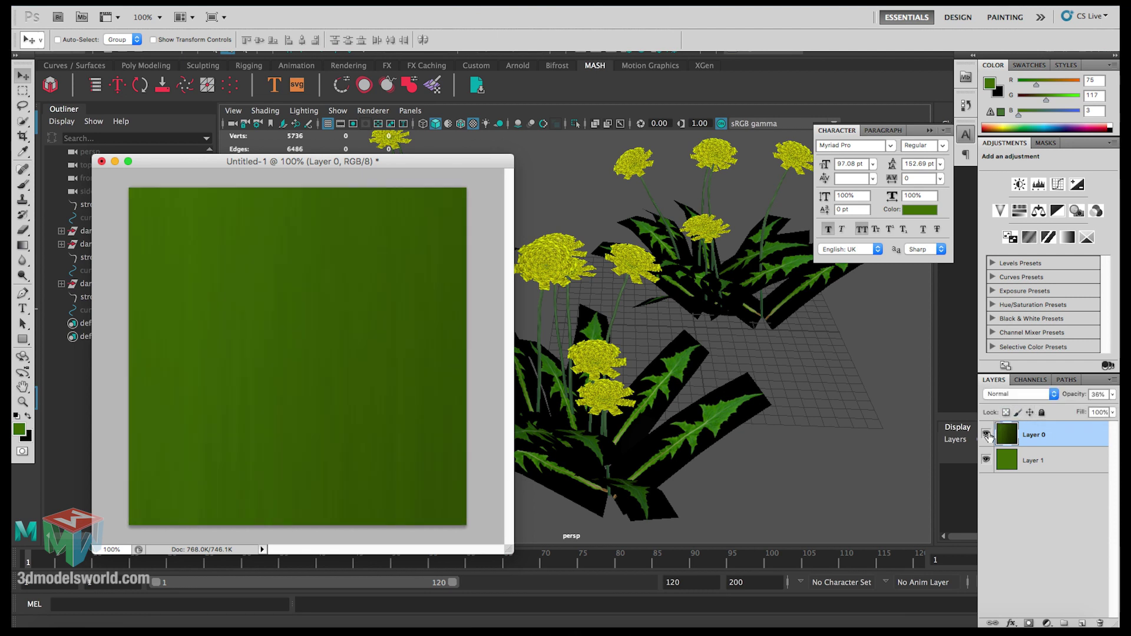
Try Darken, Multiply, Color Burn and Lighten blending on Layer 0, return it to Normal, and compare it hidden and shown
left_click(1010, 394)
left_click(1008, 419)
left_click(1009, 394)
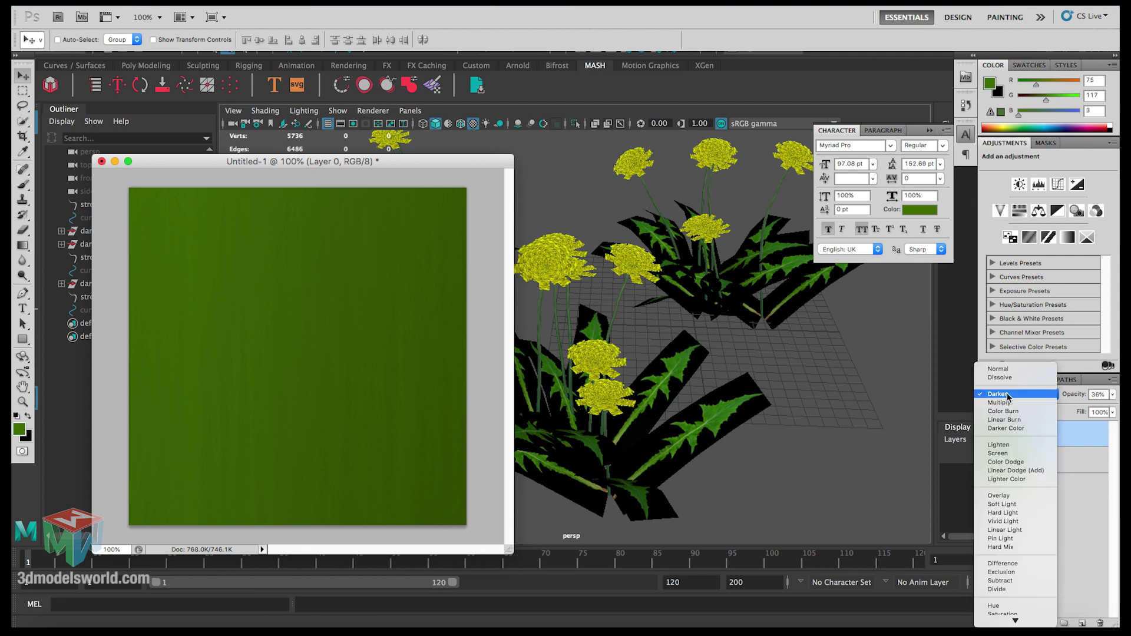
left_click(1007, 406)
left_click(1008, 396)
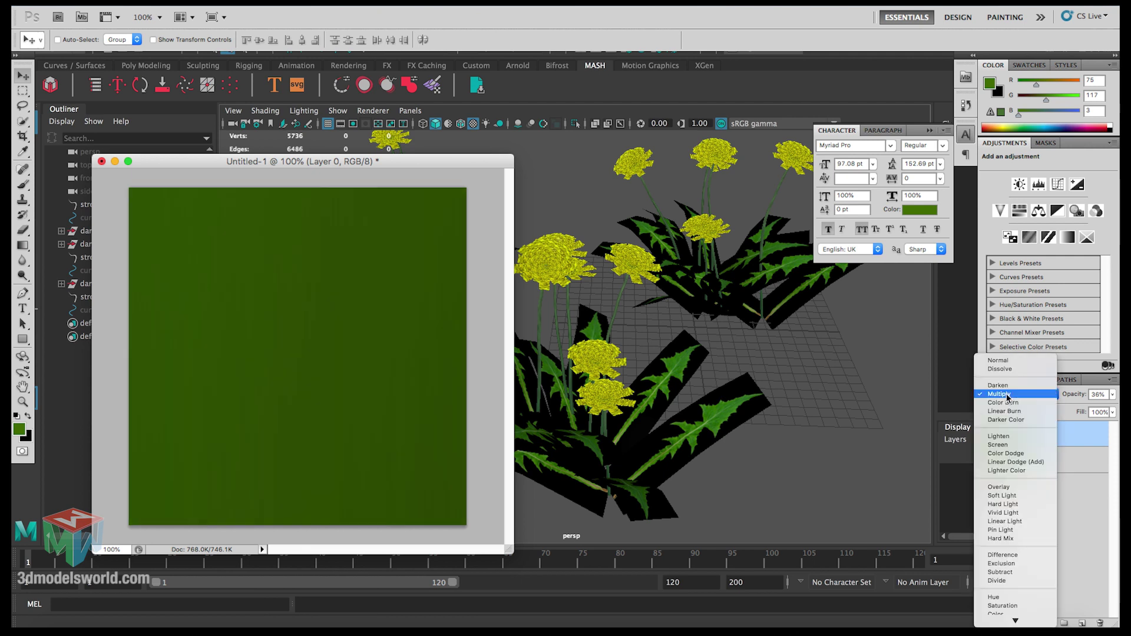
left_click(1008, 403)
left_click(1009, 398)
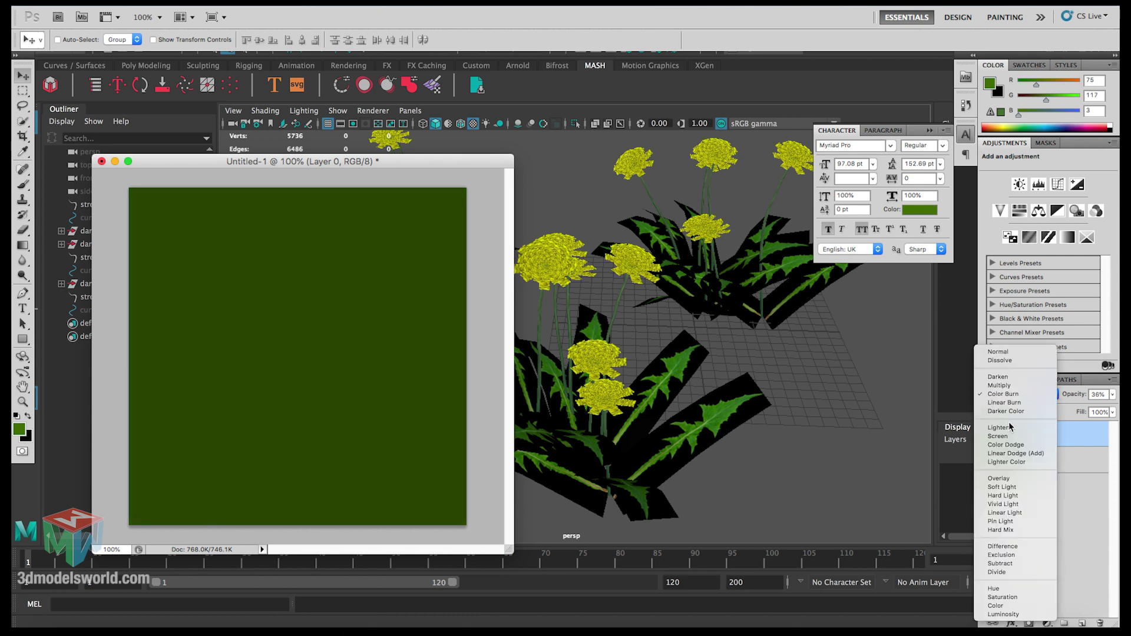
left_click(1008, 426)
left_click(1008, 393)
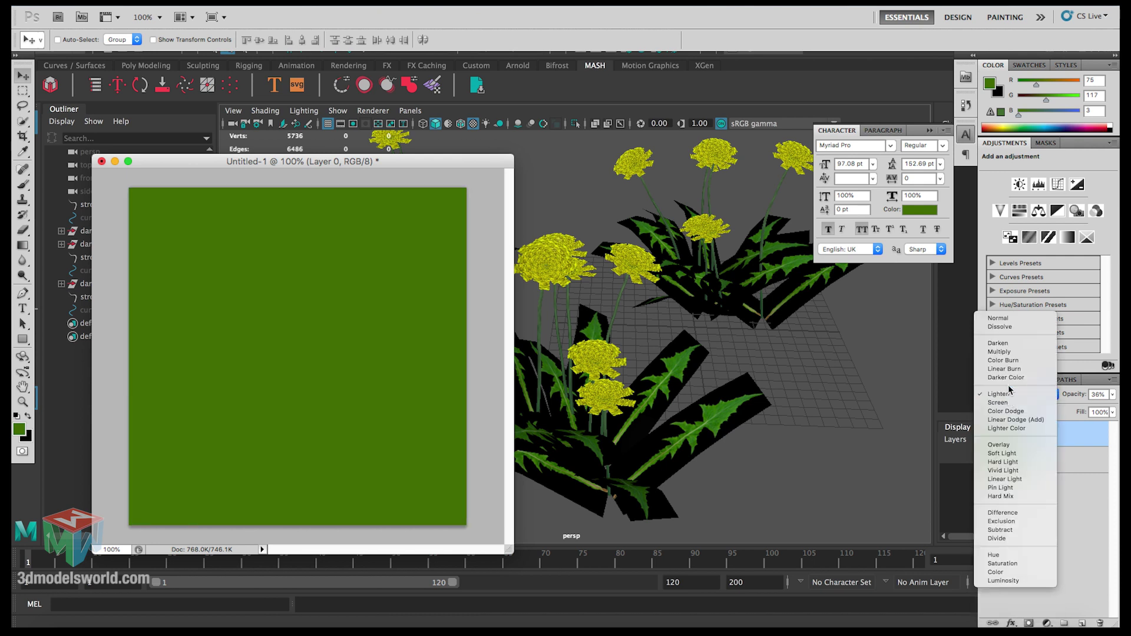
left_click(999, 319)
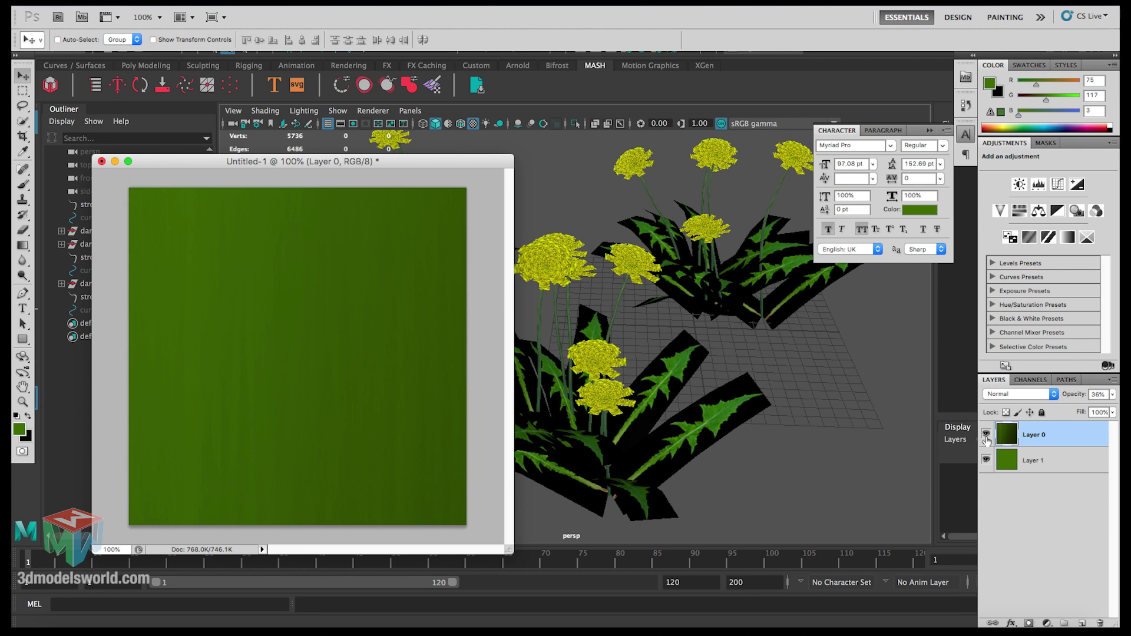
left_click(985, 437)
left_click(986, 437)
left_click(985, 437)
left_click(986, 437)
Start saving the stem texture in JPEG format and choose the 3DForest project's sourceimages/flower folder as its destination
key("super+s")
left_click(510, 378)
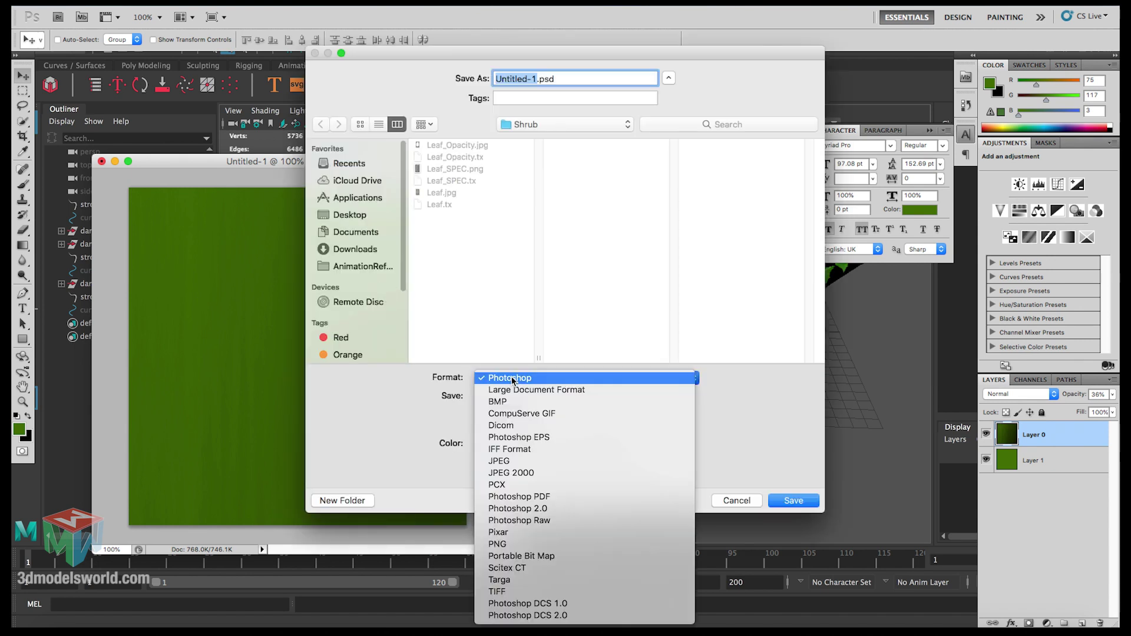
left_click(512, 461)
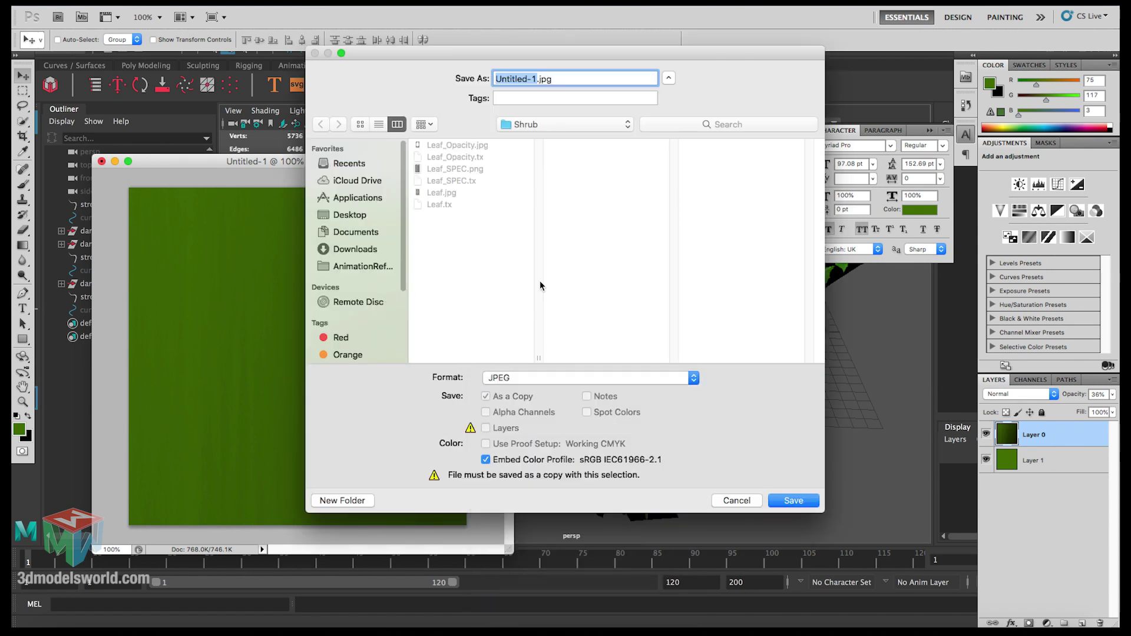
left_click(527, 125)
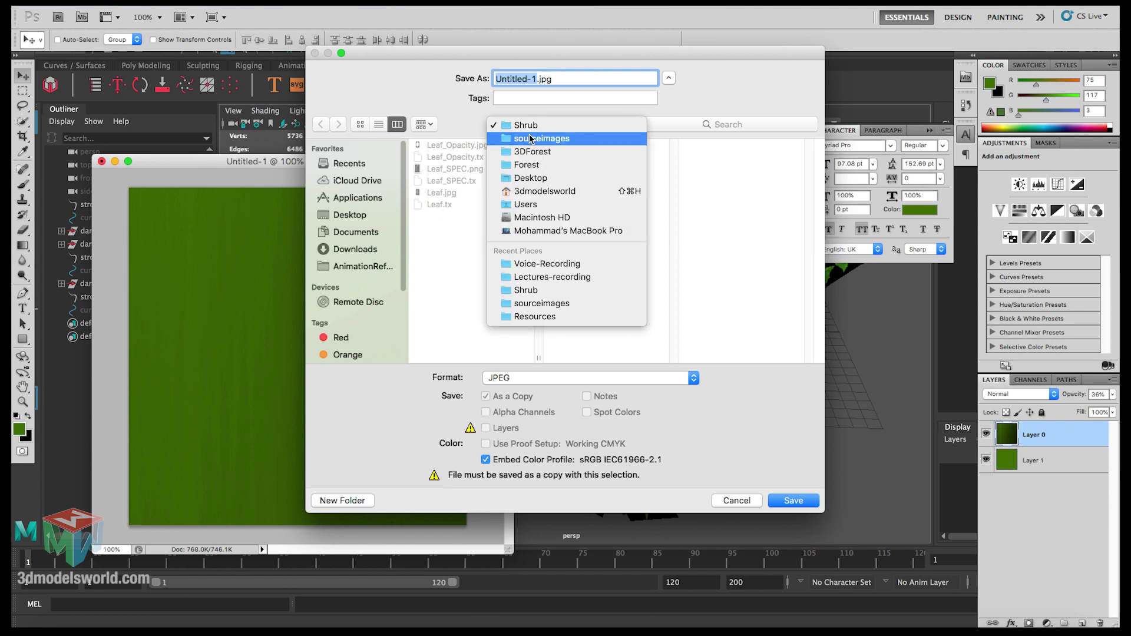
left_click(529, 140)
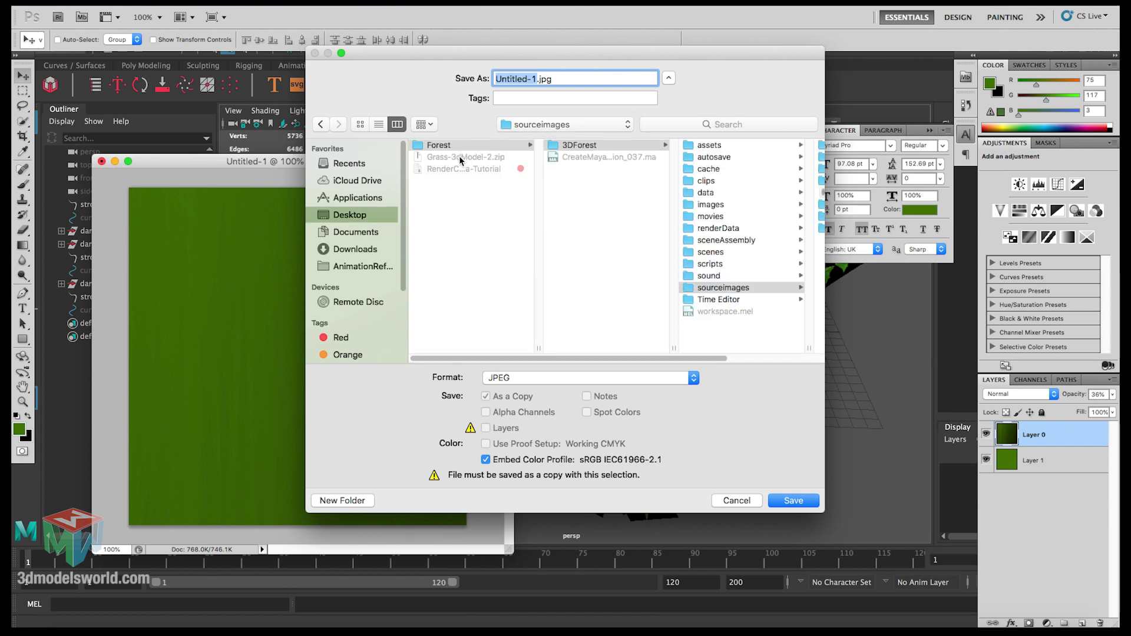
left_click(595, 147)
left_click(724, 286)
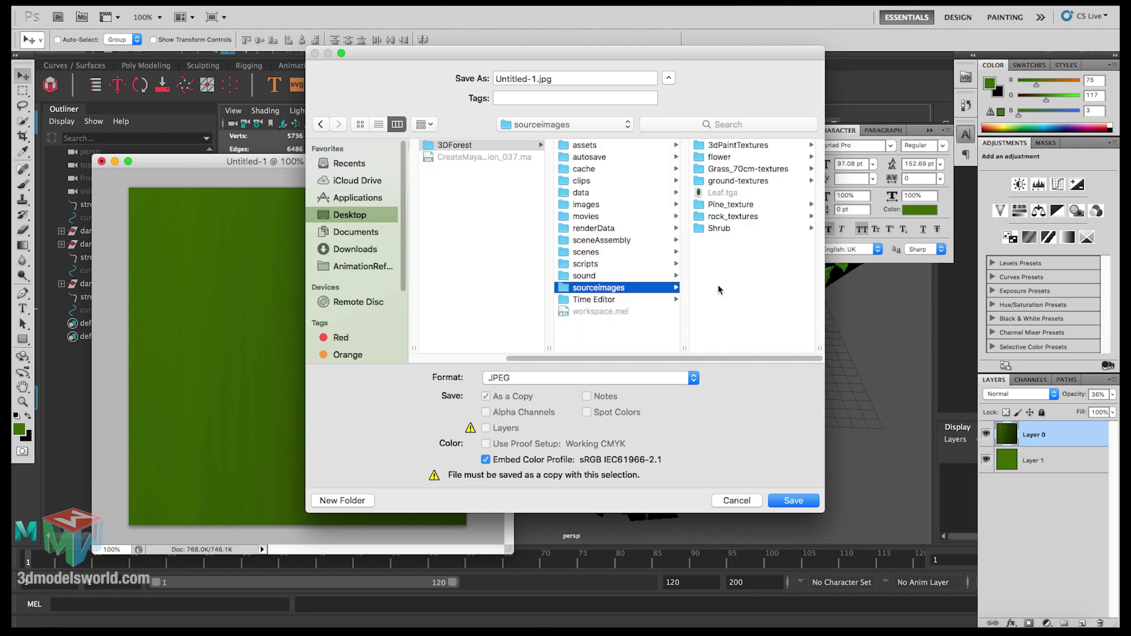
left_click(720, 157)
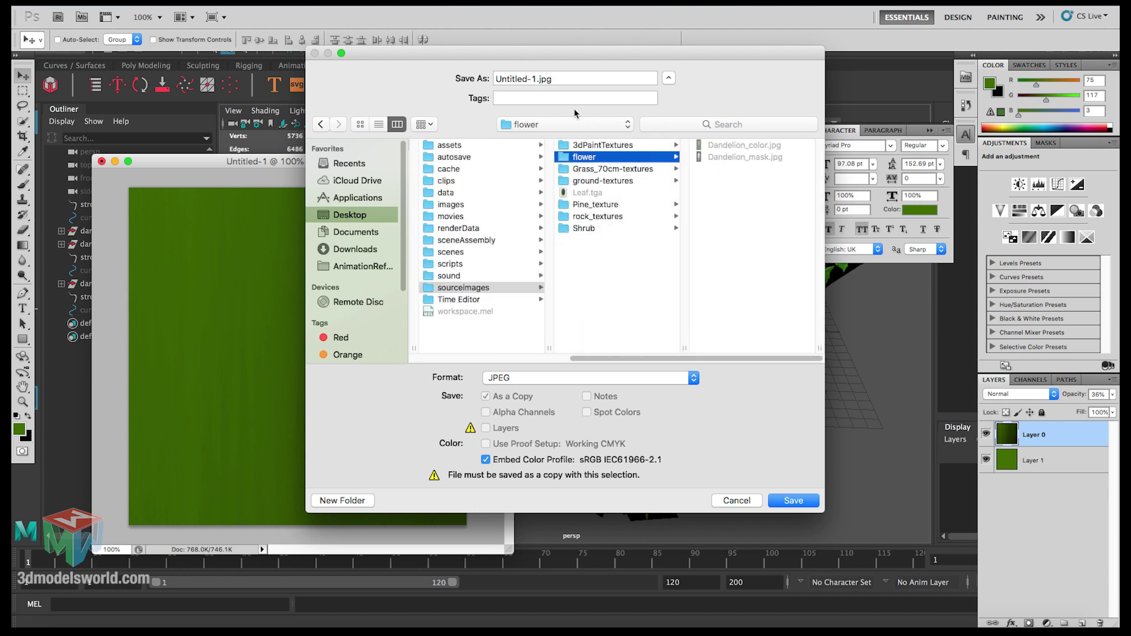
Name the file root_diffuse.jpg and save it with Maximum quality 12 and the Baseline ("Standard") format option
key("Tab")
type("root_")
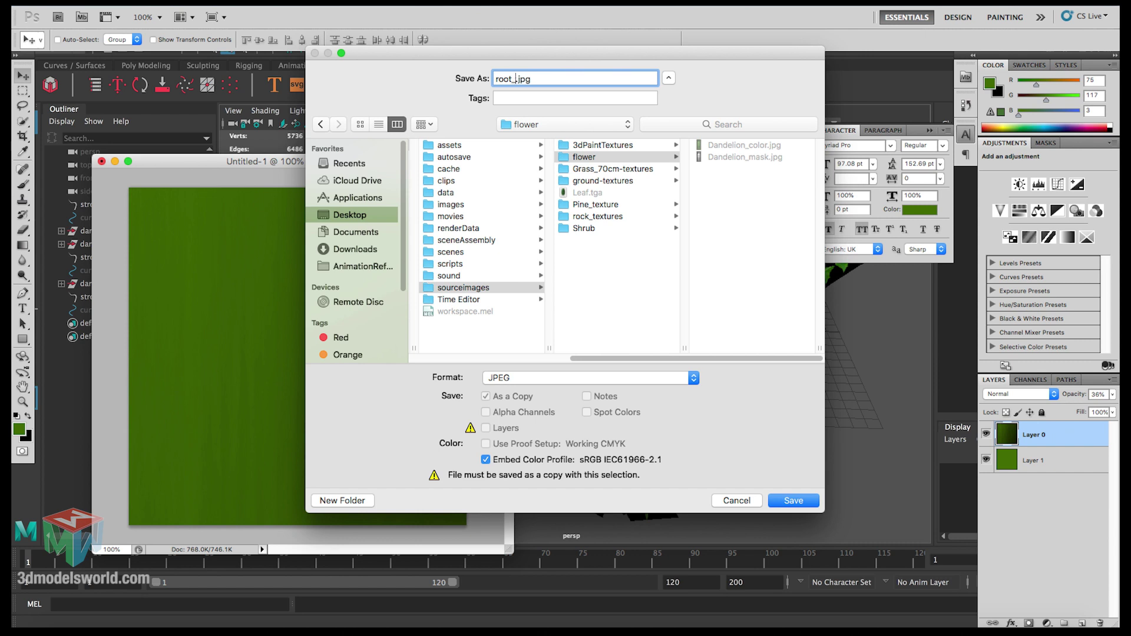
type("te")
key("BackSpace")
key("BackSpace")
type("diffuse")
left_click(801, 501)
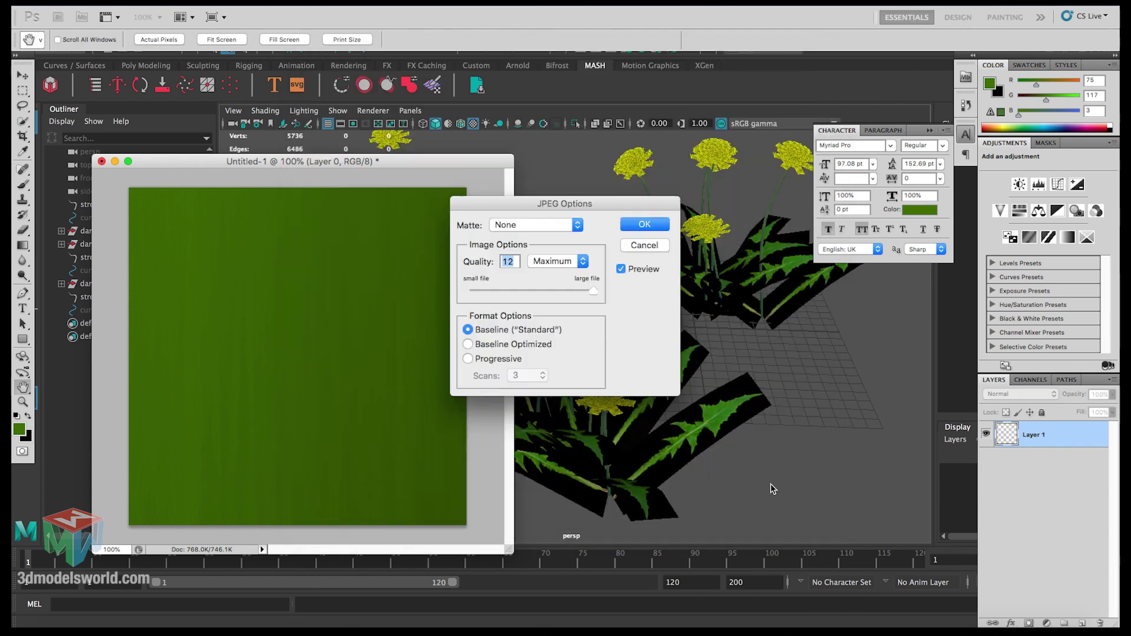
left_click(642, 225)
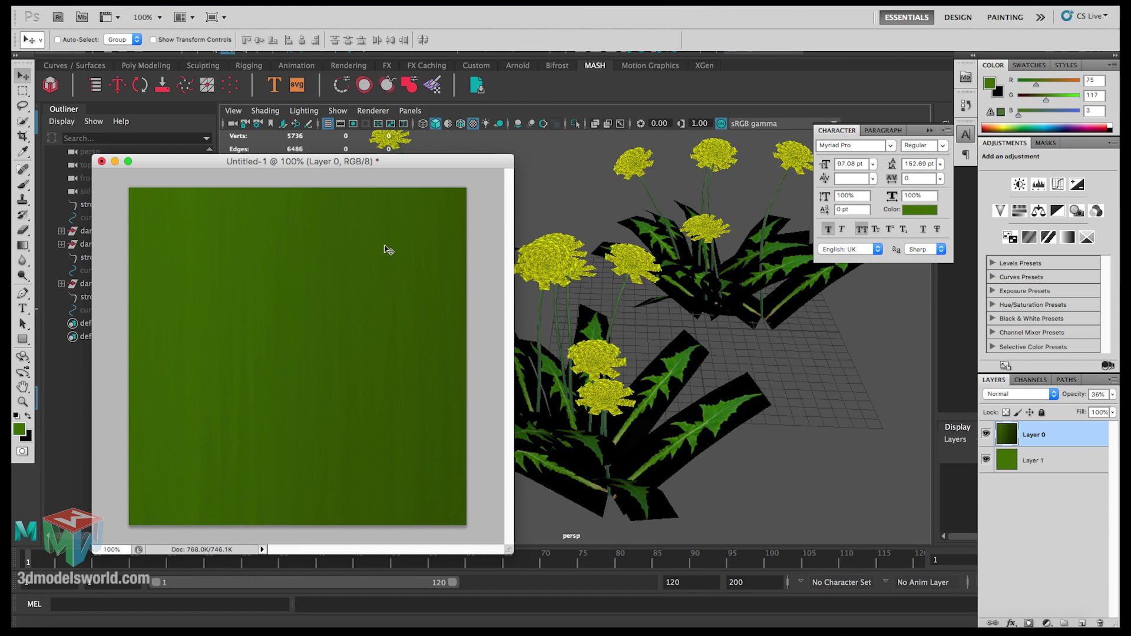
left_click_drag(349, 158, 346, 157)
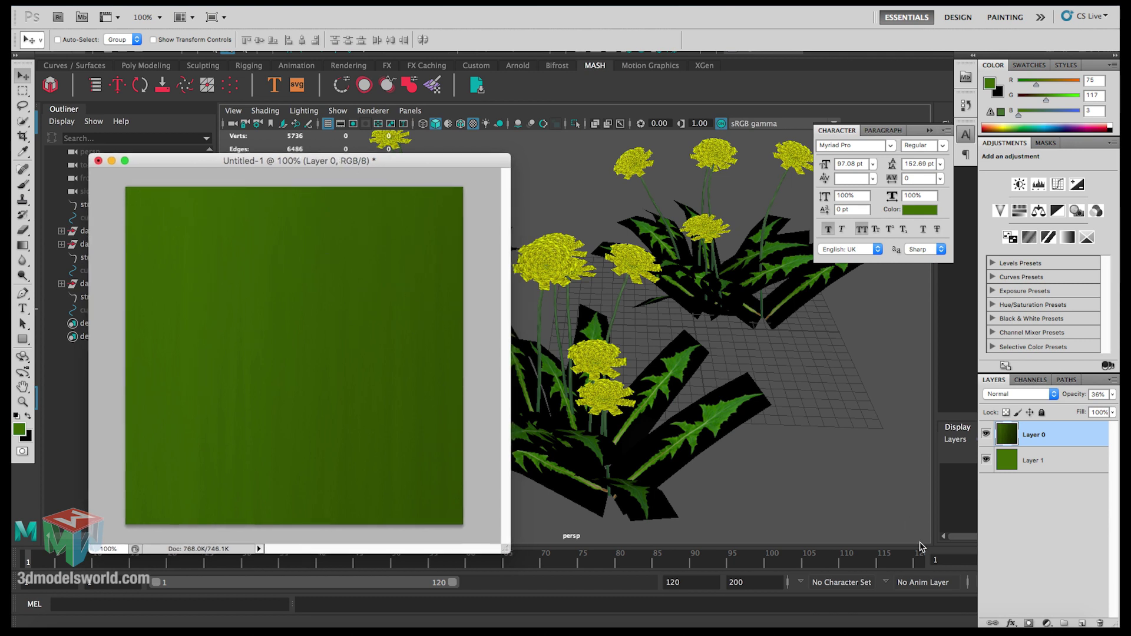
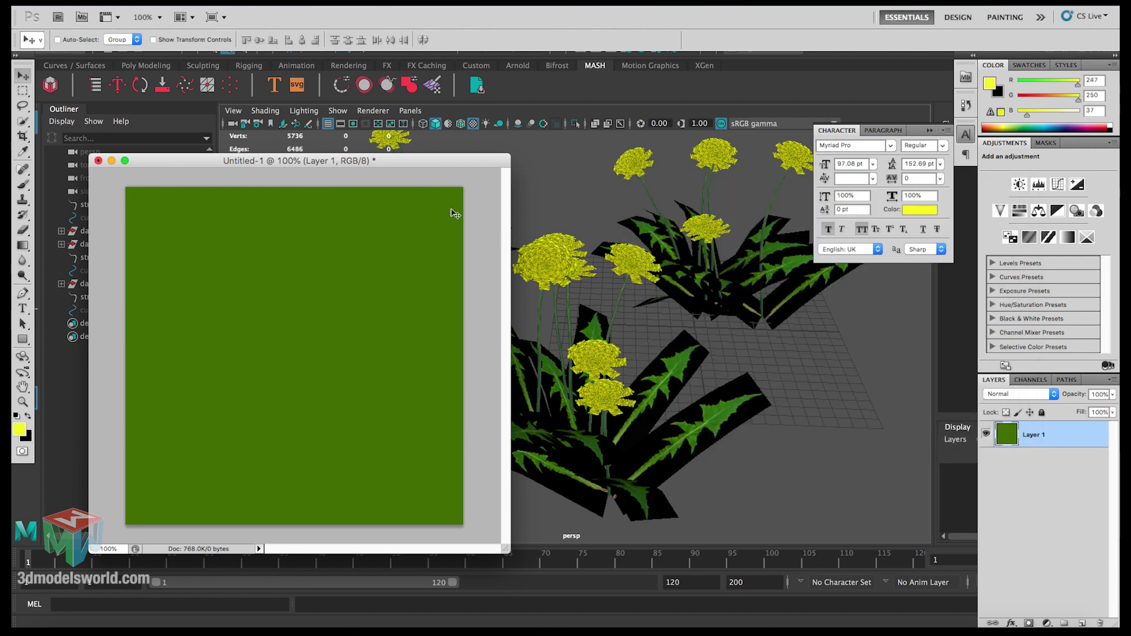
Fill Layer 1 with the yellow foreground colour and render Fibers on it with Variance 1 and Strength 4
key("shift+BackSpace")
left_click(353, 233)
key("v")
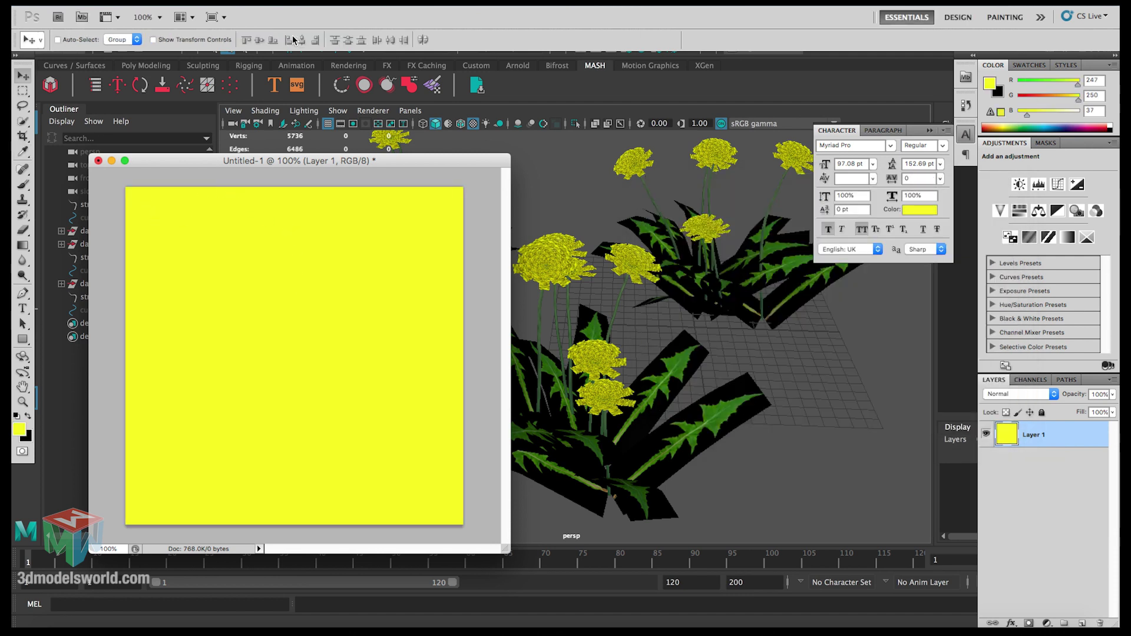
left_click(288, 6)
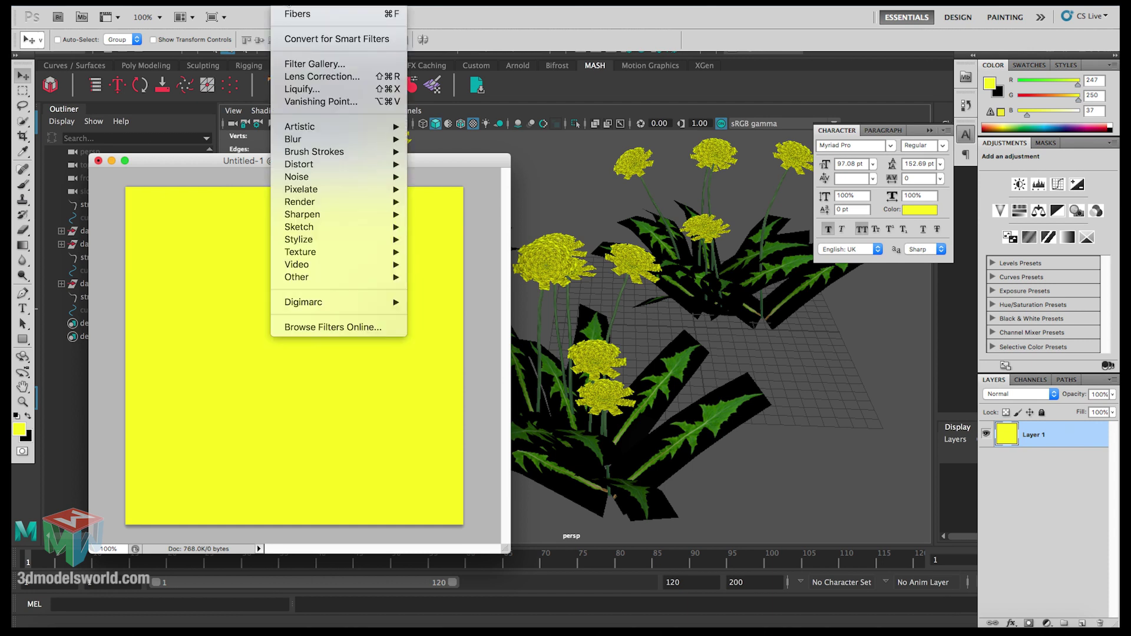
mouse_move(369, 207)
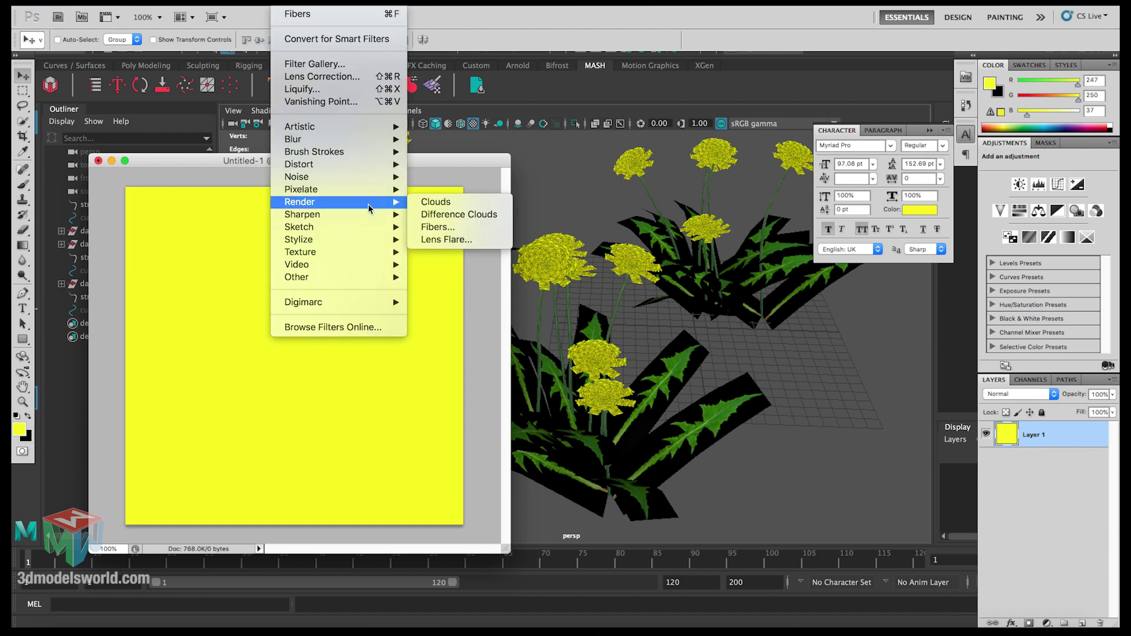
left_click(436, 227)
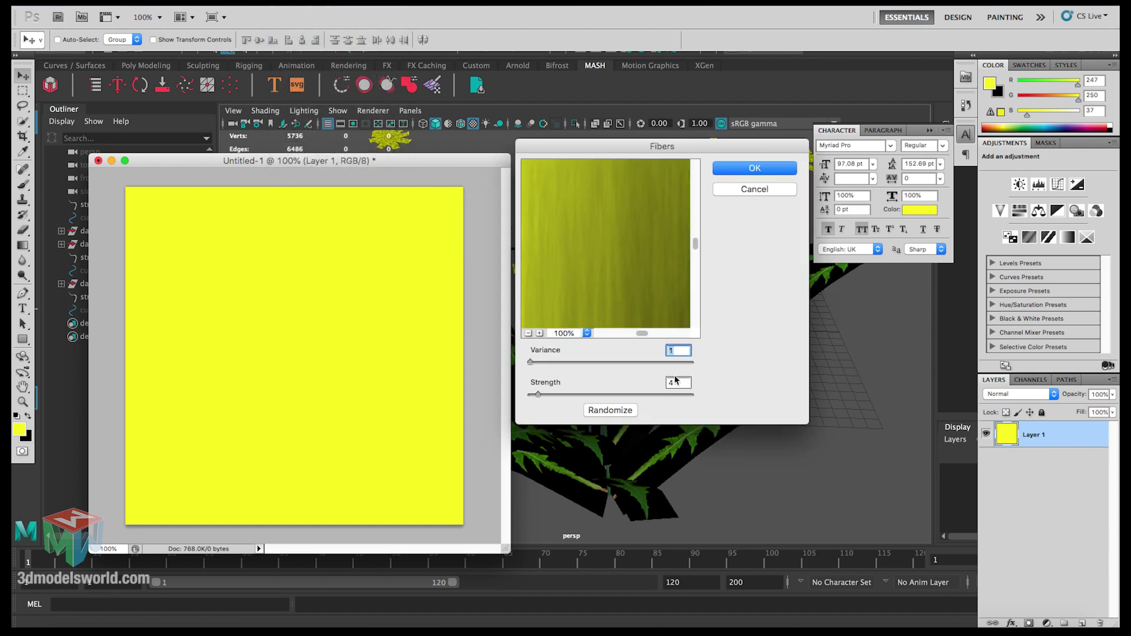
left_click(730, 170)
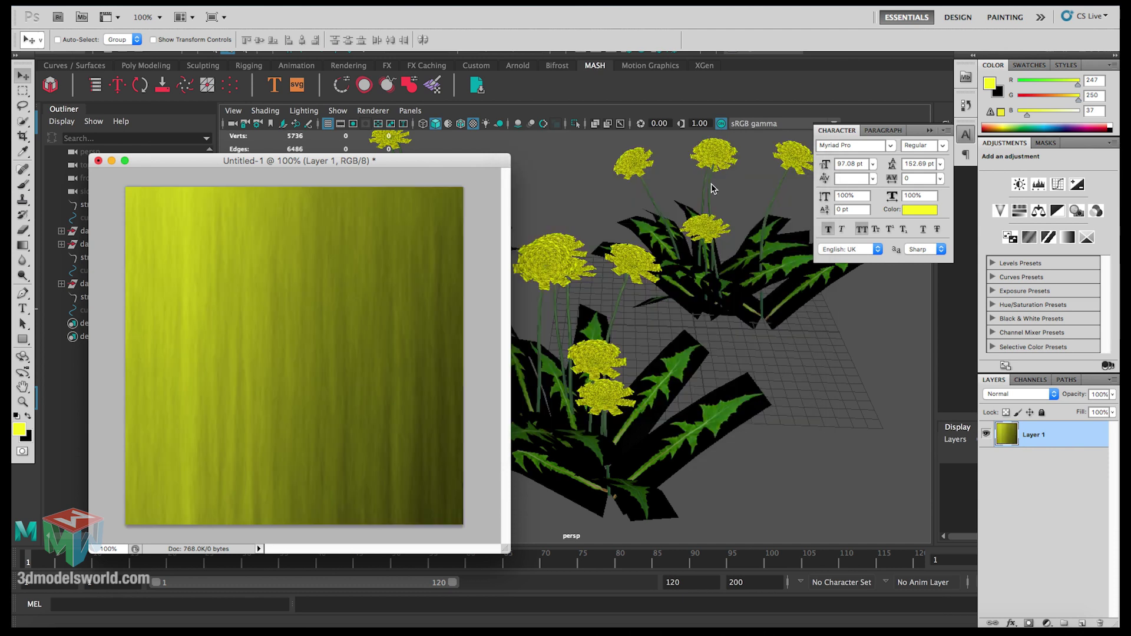
Add a new layer beneath Layer 1 and fill it with the yellow foreground colour at 100% opacity
left_click(1082, 624)
left_click_drag(1042, 442, 1040, 474)
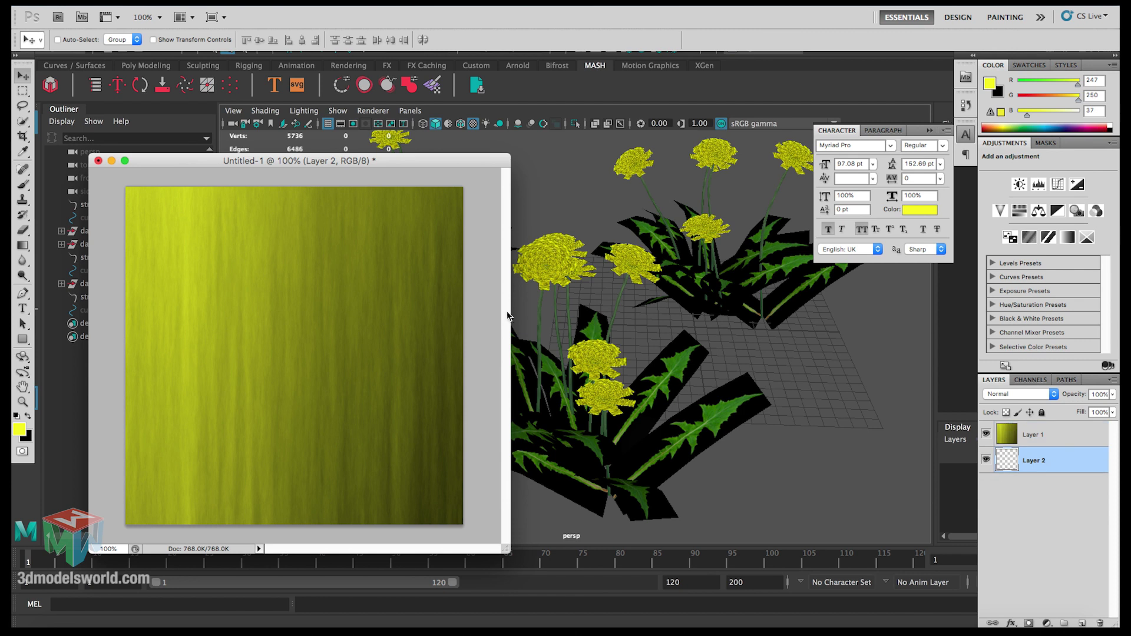
key("shift+BackSpace")
key("Return")
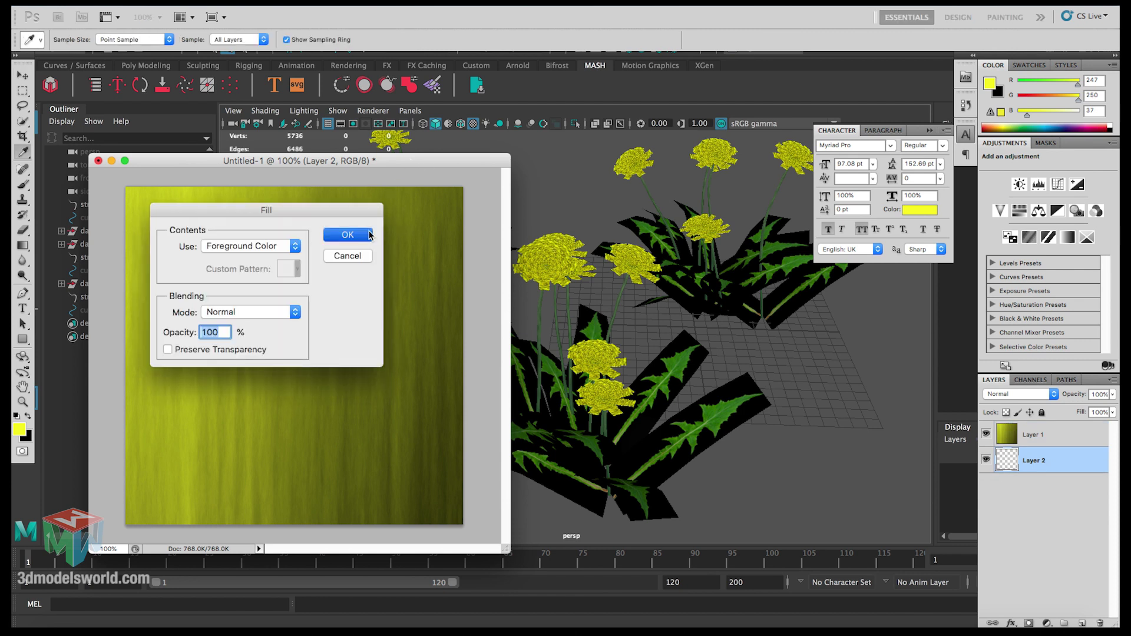
Lower the opacity of the fibrous Layer 1 to 31% so it blends with the solid yellow layer beneath
left_click(1028, 434)
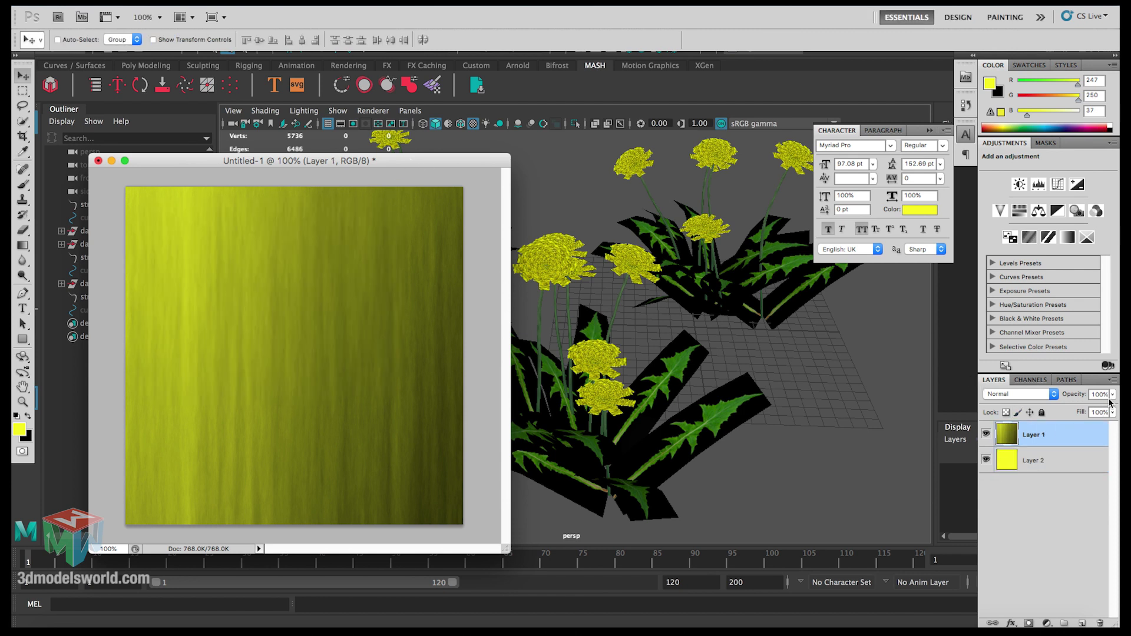
left_click_drag(1111, 395, 1059, 406)
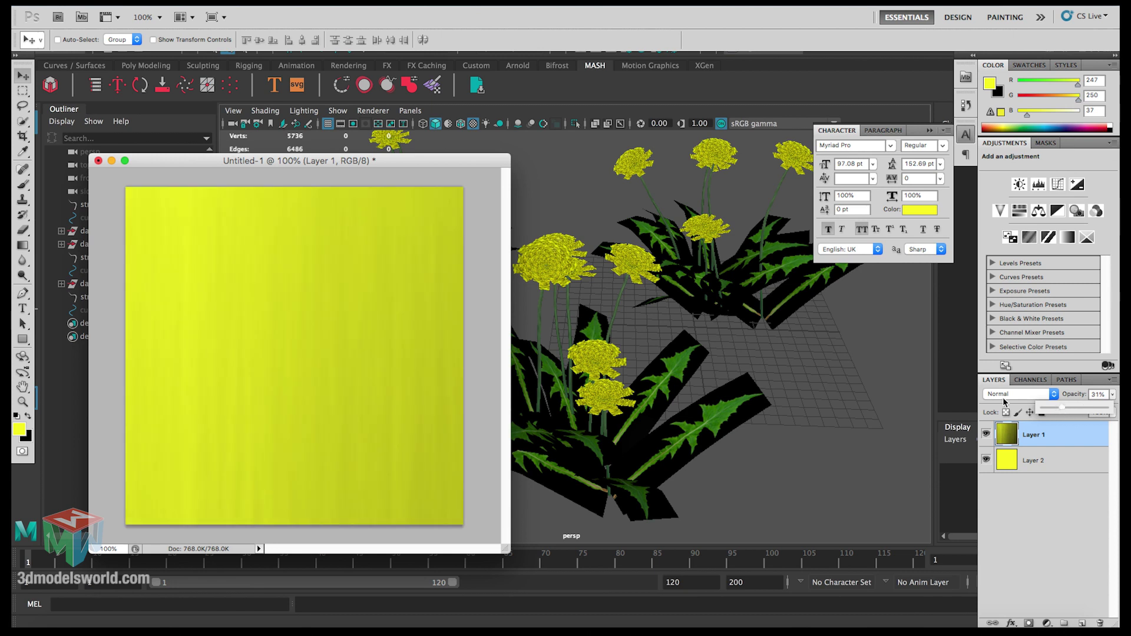
left_click(314, 160)
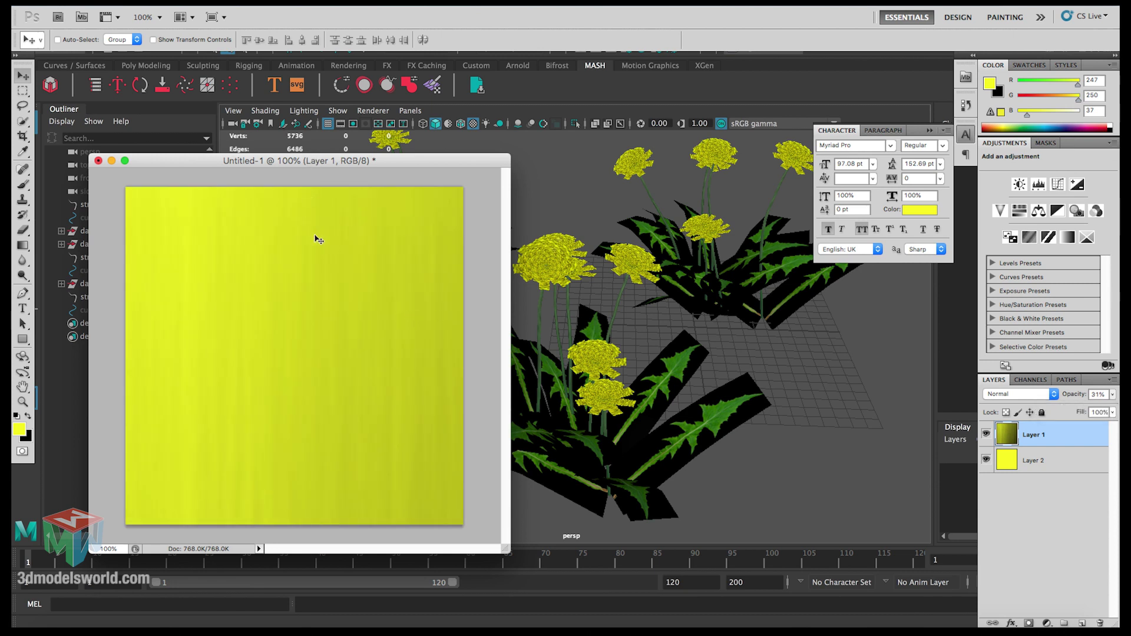
Save the yellow texture as a JPEG named yellow_diffuse.jpg in the flower folder
key("super+s")
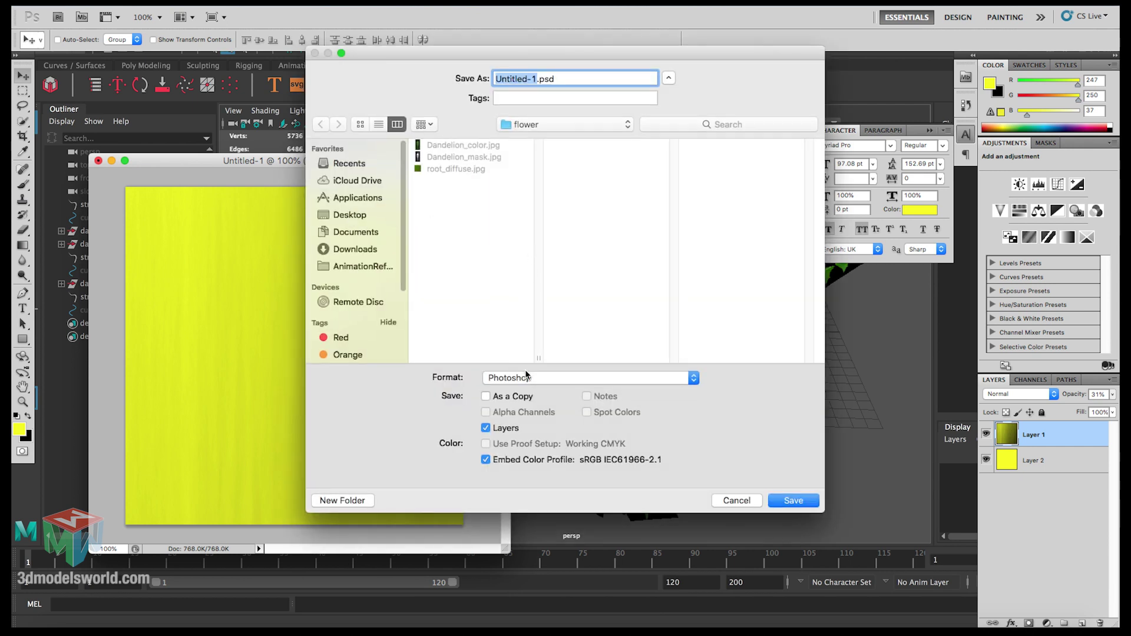
left_click(525, 376)
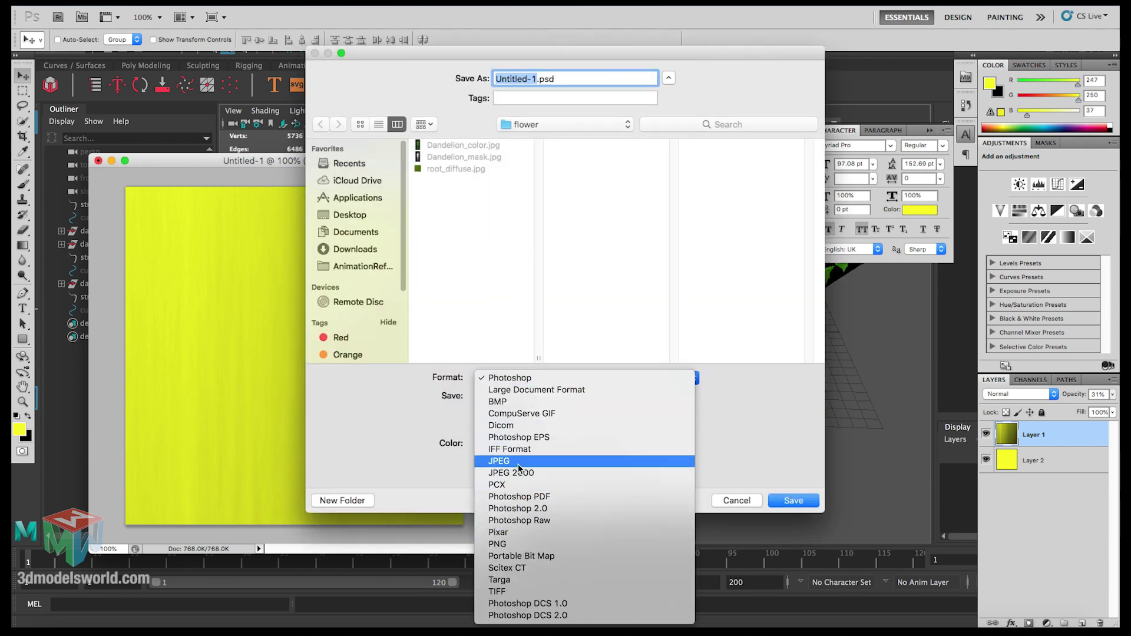
left_click(498, 461)
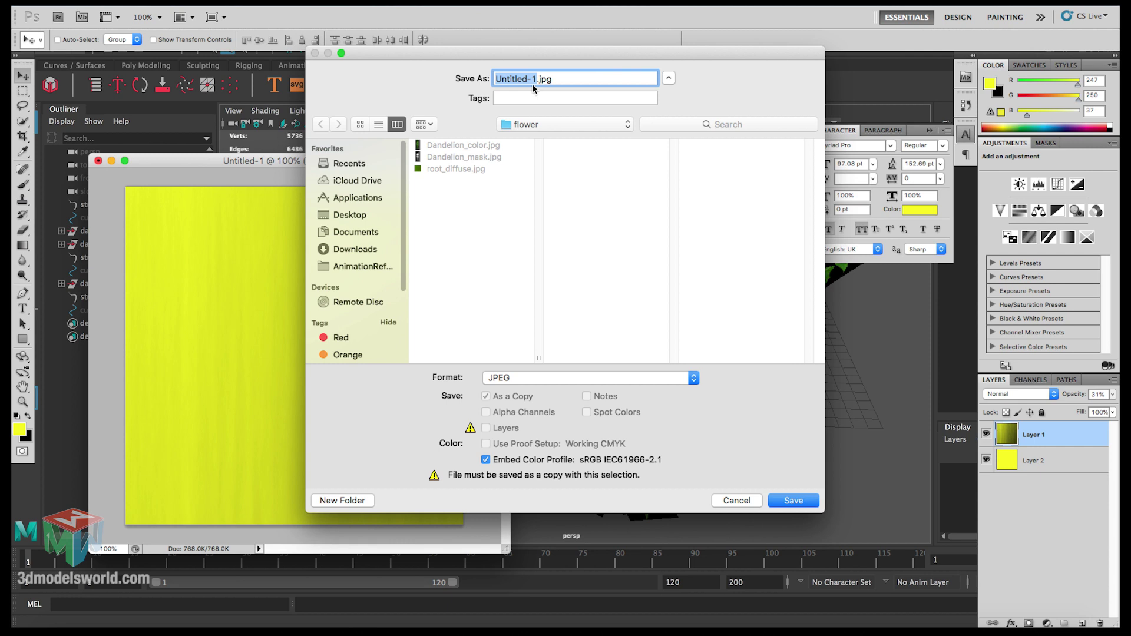
type("yellow_diffuse")
key("Return")
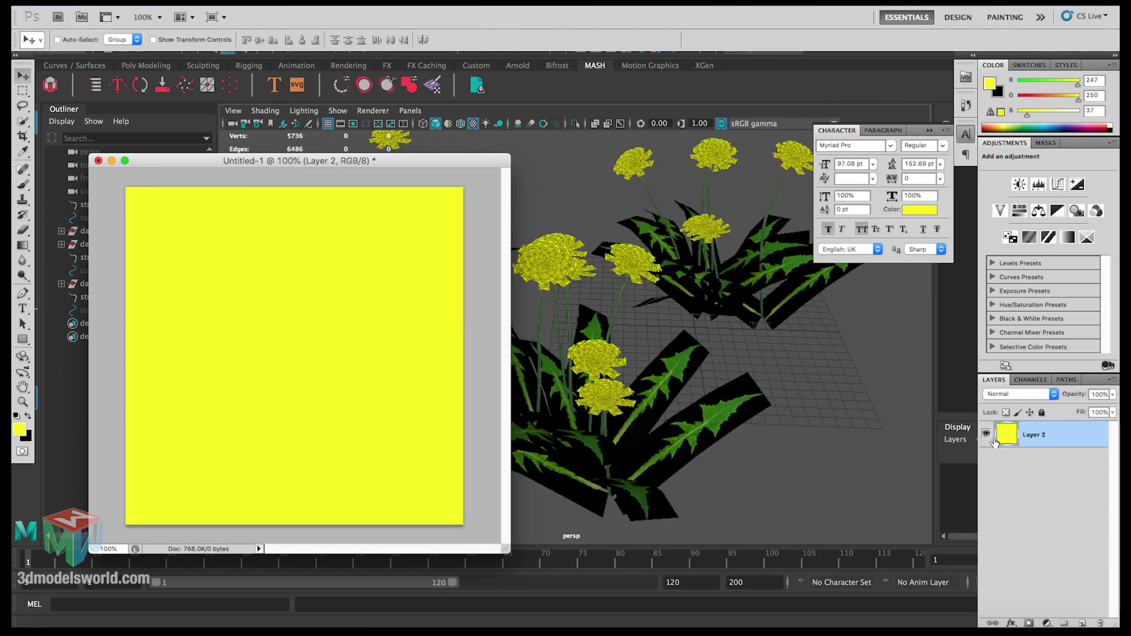
Set the foreground colour to purple #b309c2 and fill Layer 2 with it
left_click(20, 431)
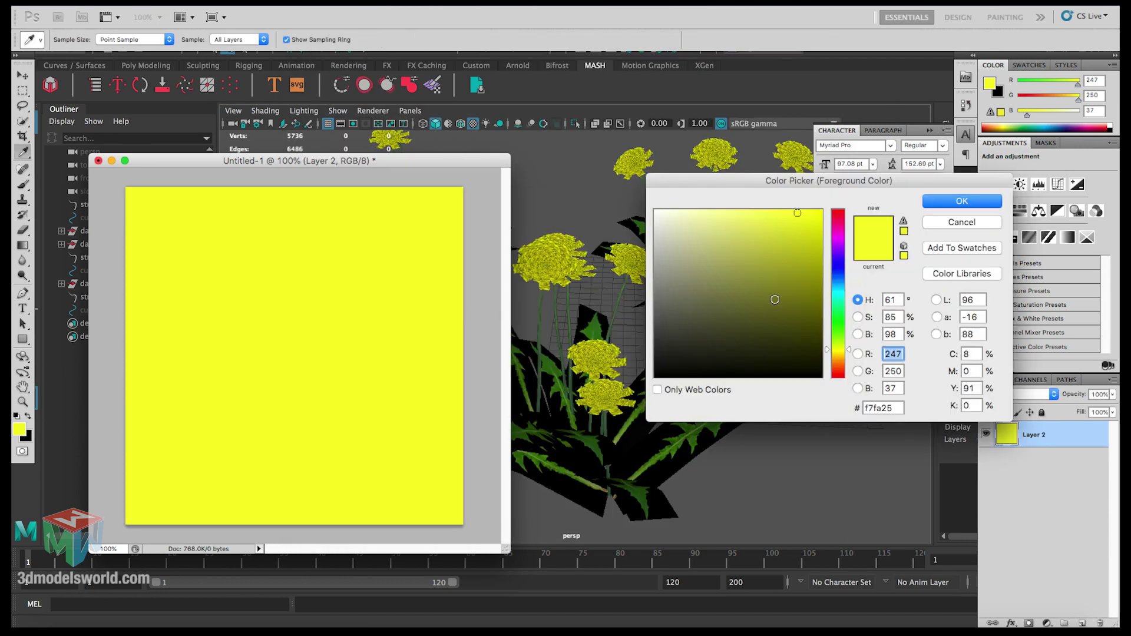
left_click(837, 240)
mouse_move(815, 238)
left_mouse_down()
mouse_move(805, 213)
mouse_move(814, 250)
left_mouse_up()
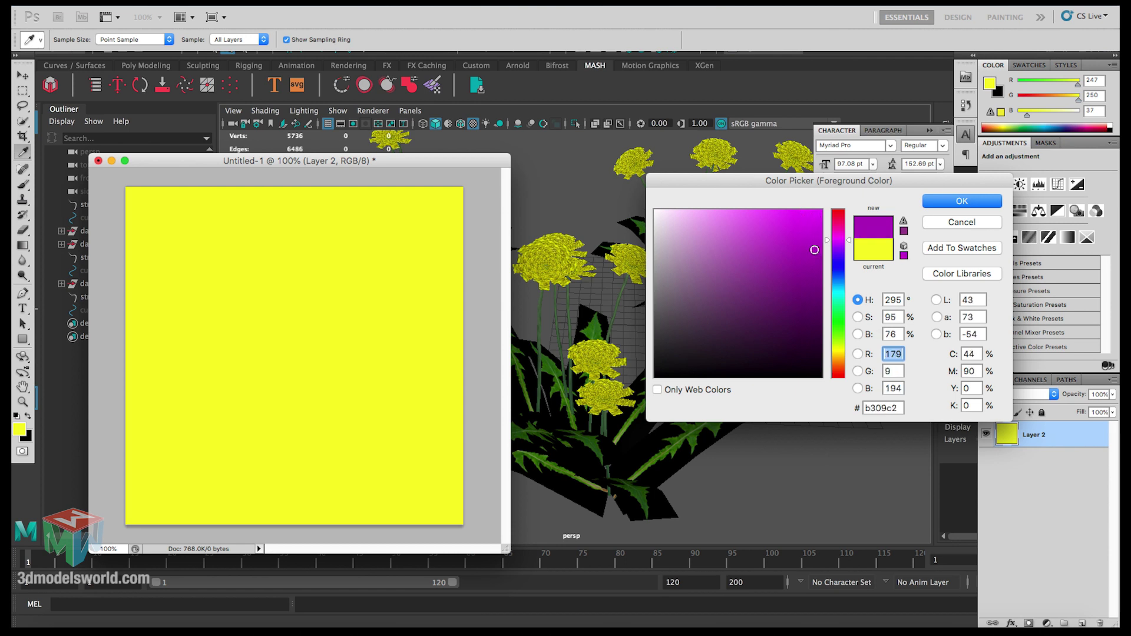
left_click(938, 199)
key("v")
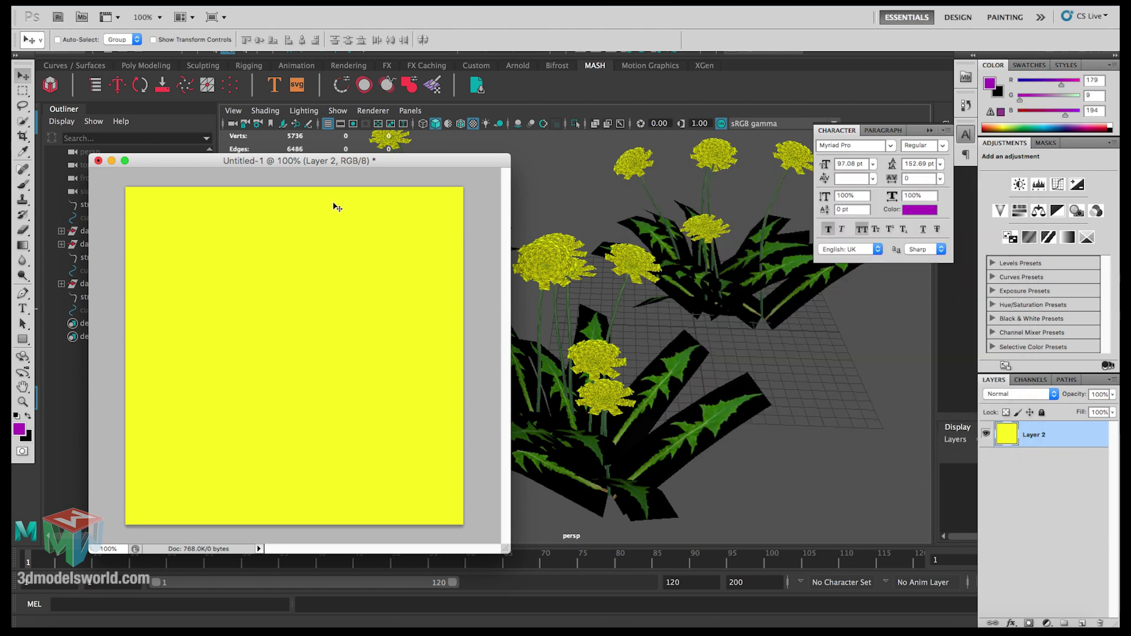
key("shift+F5")
key("Return")
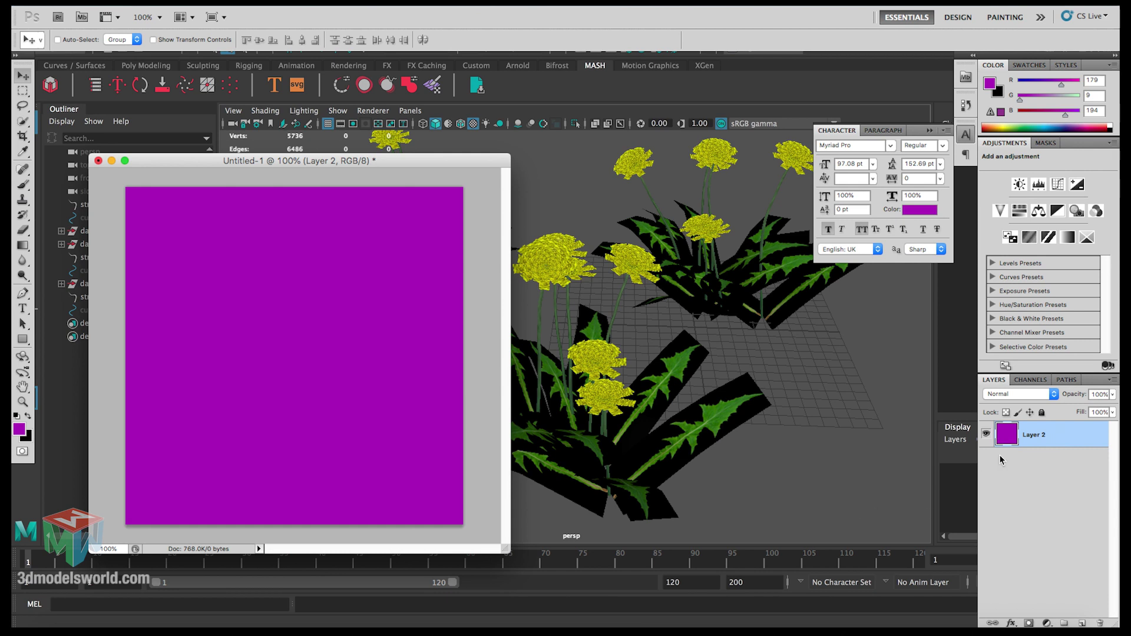
Duplicate the purple Layer 2 and render Fibers on the copy
left_click_drag(1047, 442, 1082, 622)
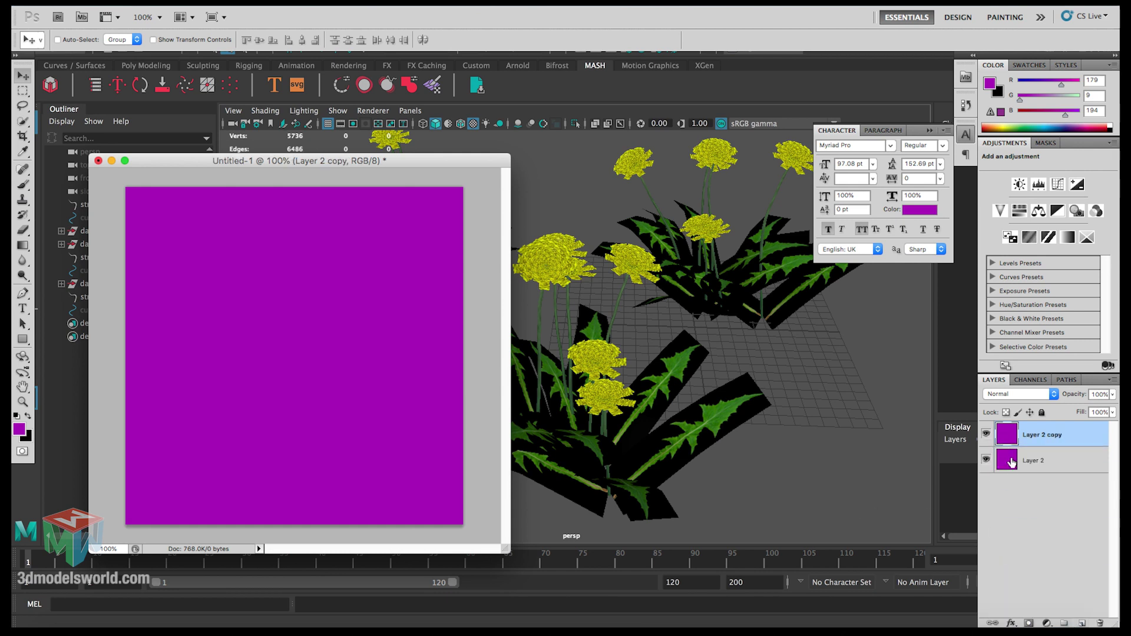
left_click(282, 3)
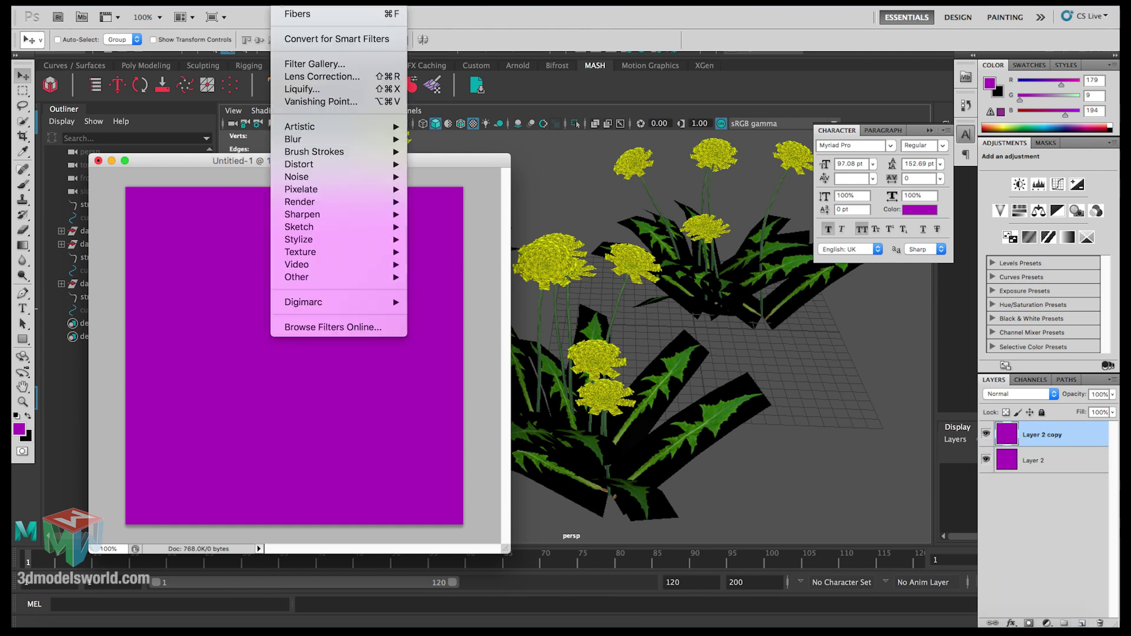
mouse_move(306, 201)
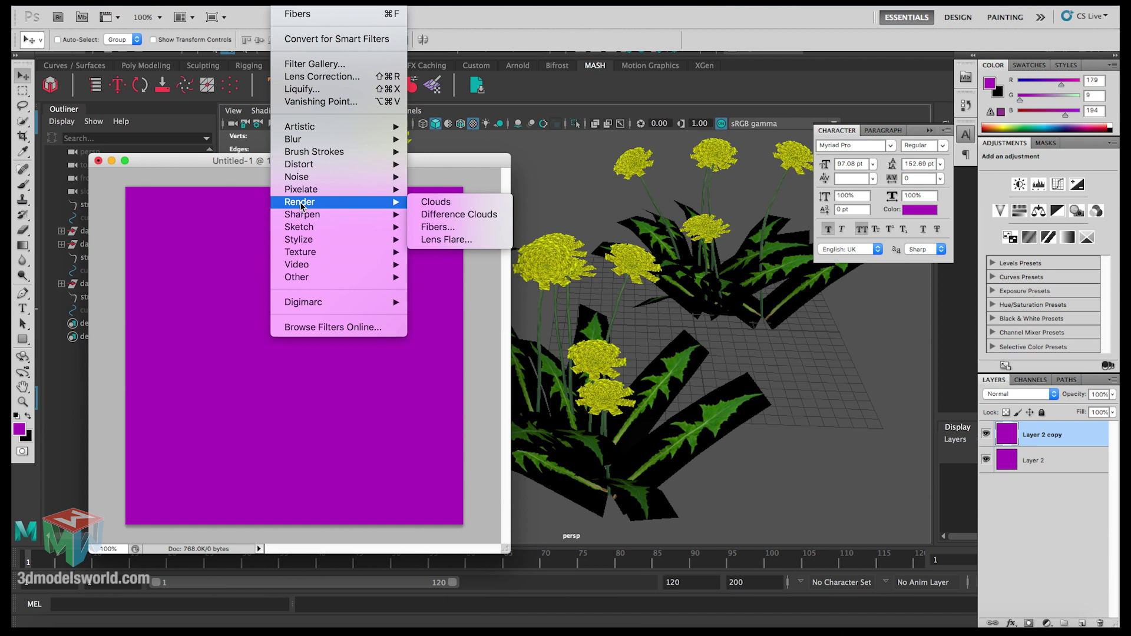
left_click(466, 227)
left_click(759, 172)
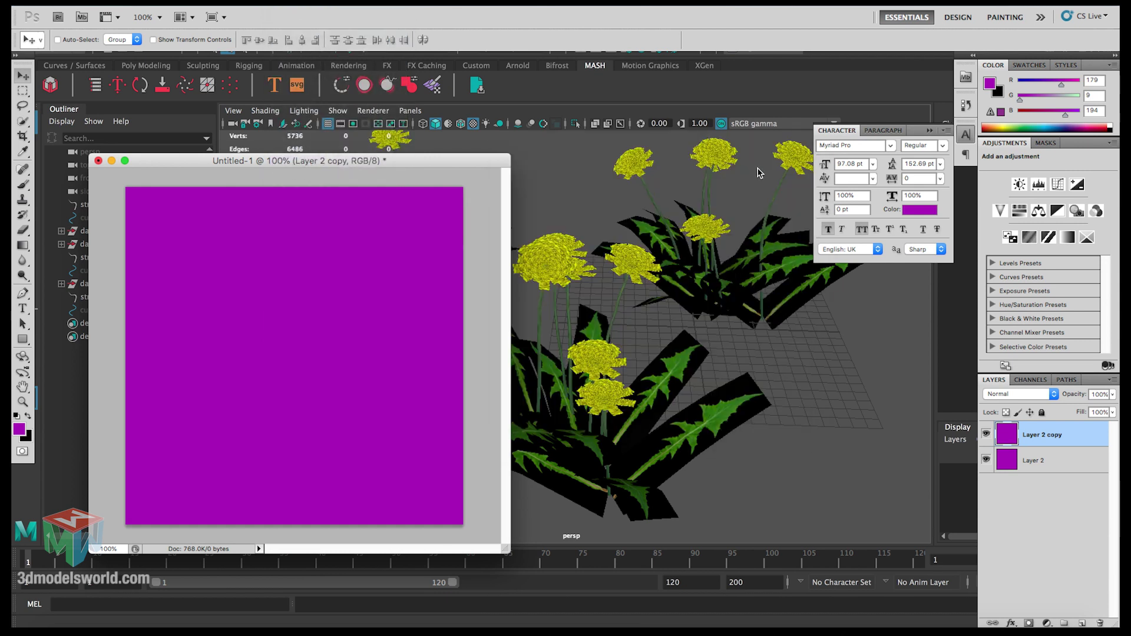
Lower the opacity of the fibrous Layer 2 copy to 51%
left_click(1111, 394)
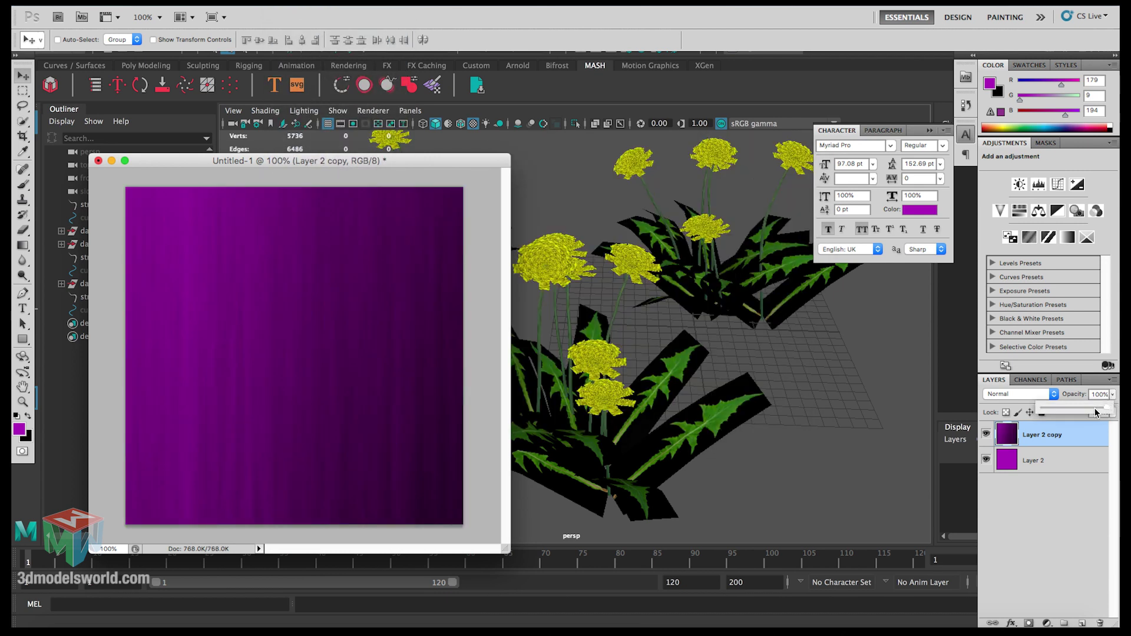
left_click_drag(1075, 410, 1066, 410)
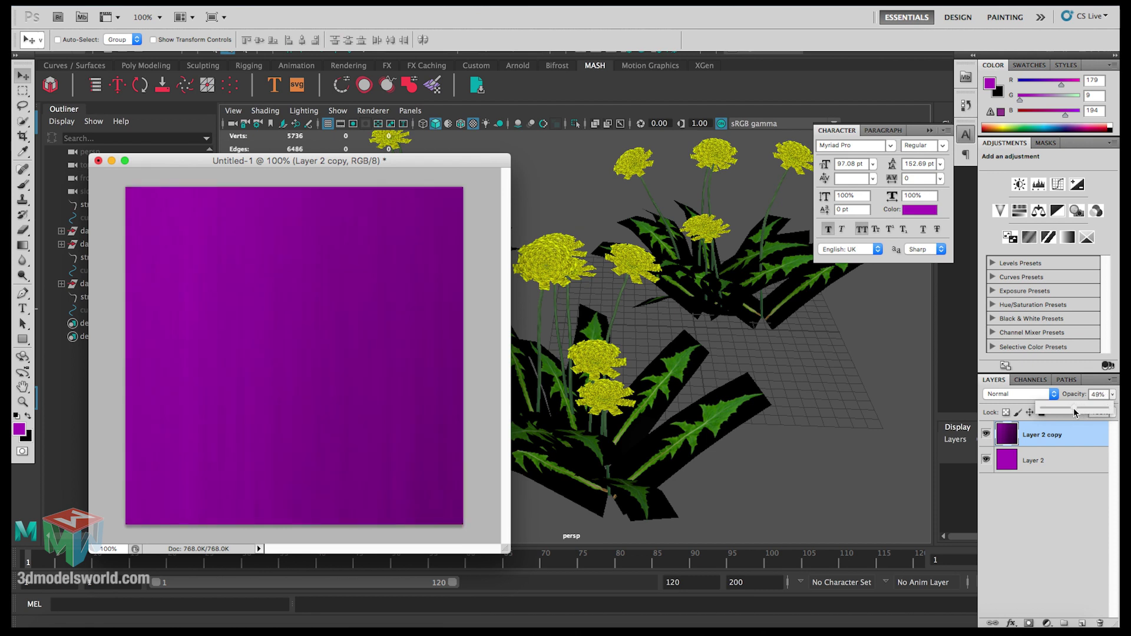
left_click_drag(1073, 408, 1074, 409)
left_click(459, 364)
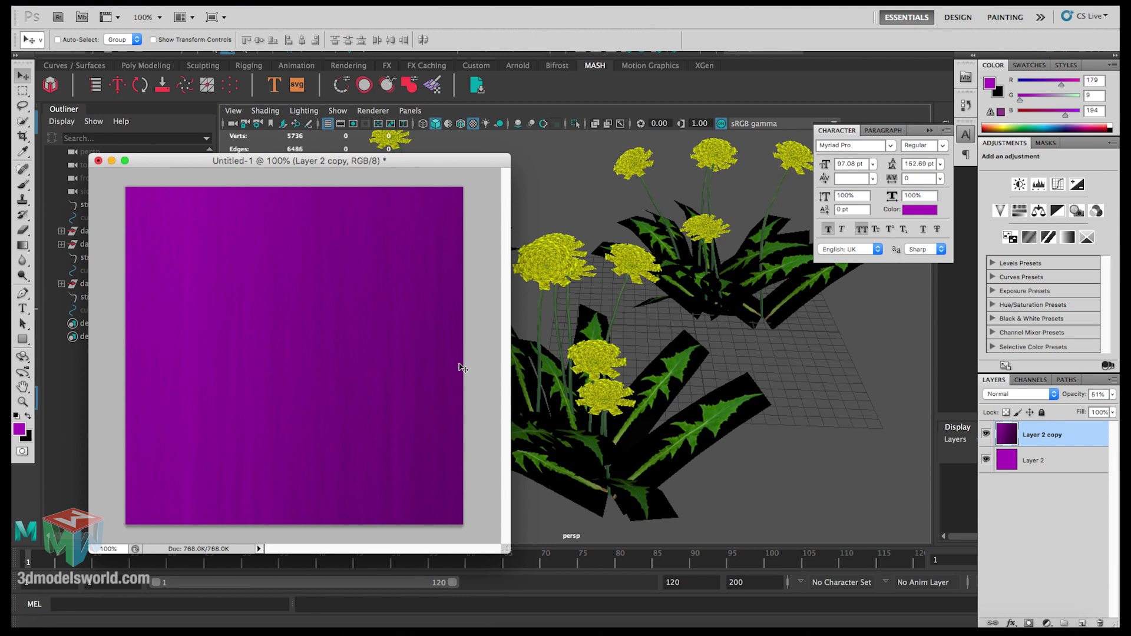
Save the purple texture as a JPEG named purple_diffuse.jpg in the flower folder
key("super+shift+s")
left_click(510, 378)
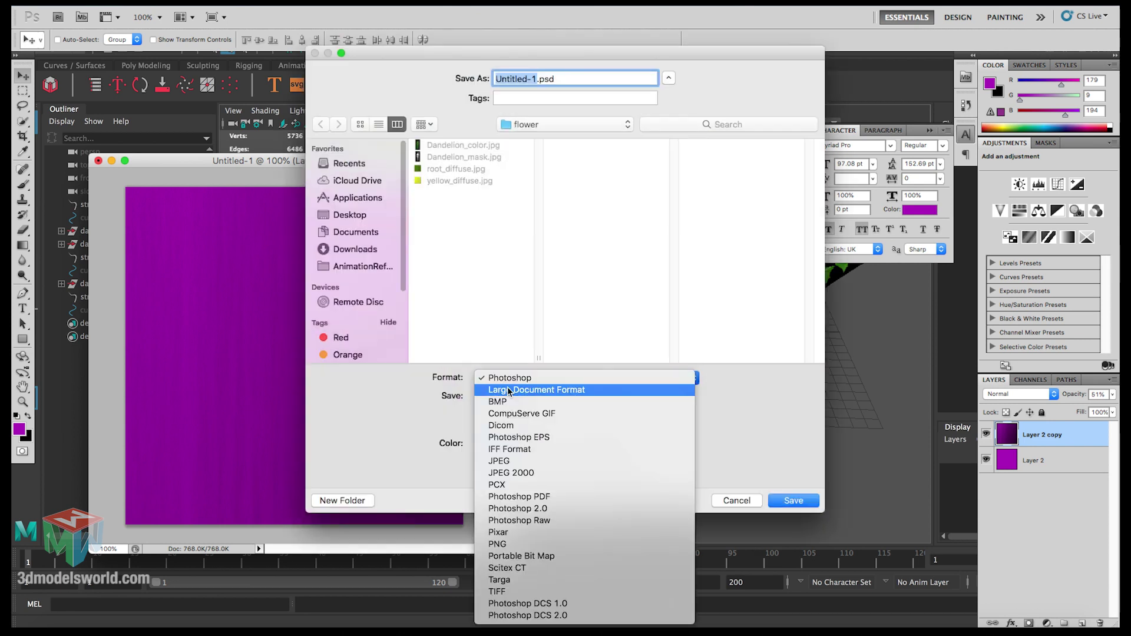
left_click(510, 462)
left_click(463, 182)
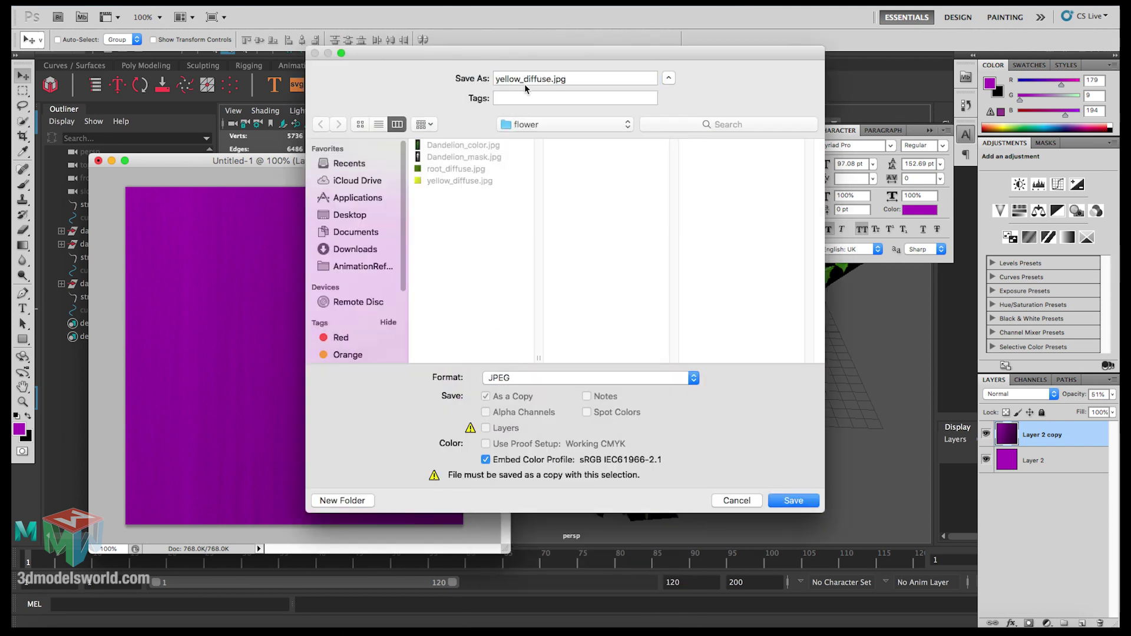
left_click_drag(519, 79, 486, 84)
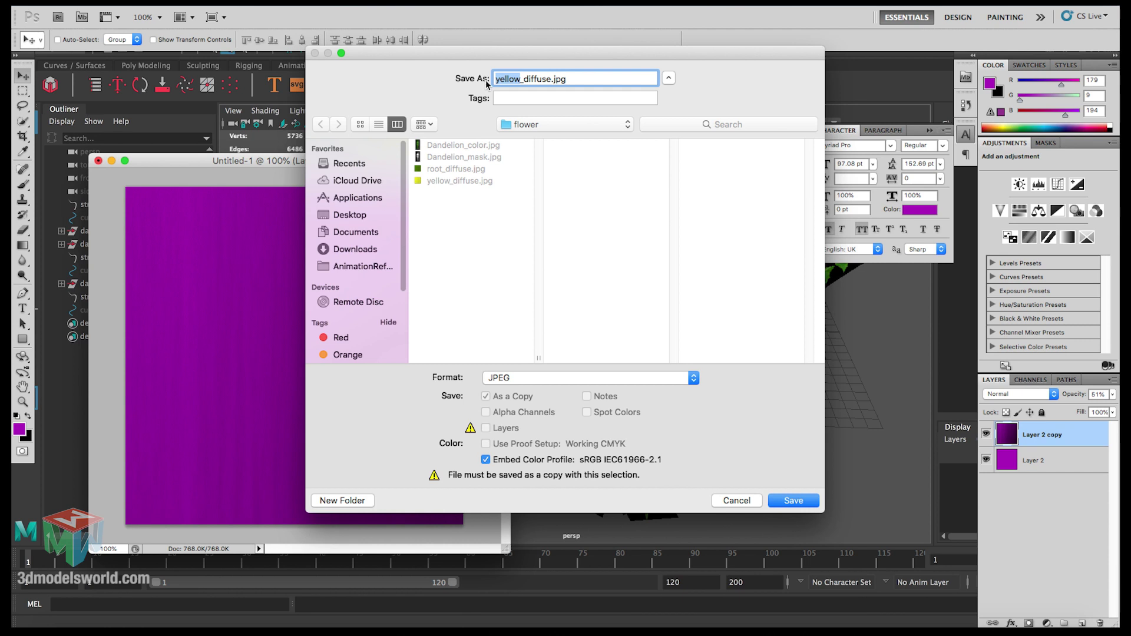
type("purple")
key("Return")
key("Return")
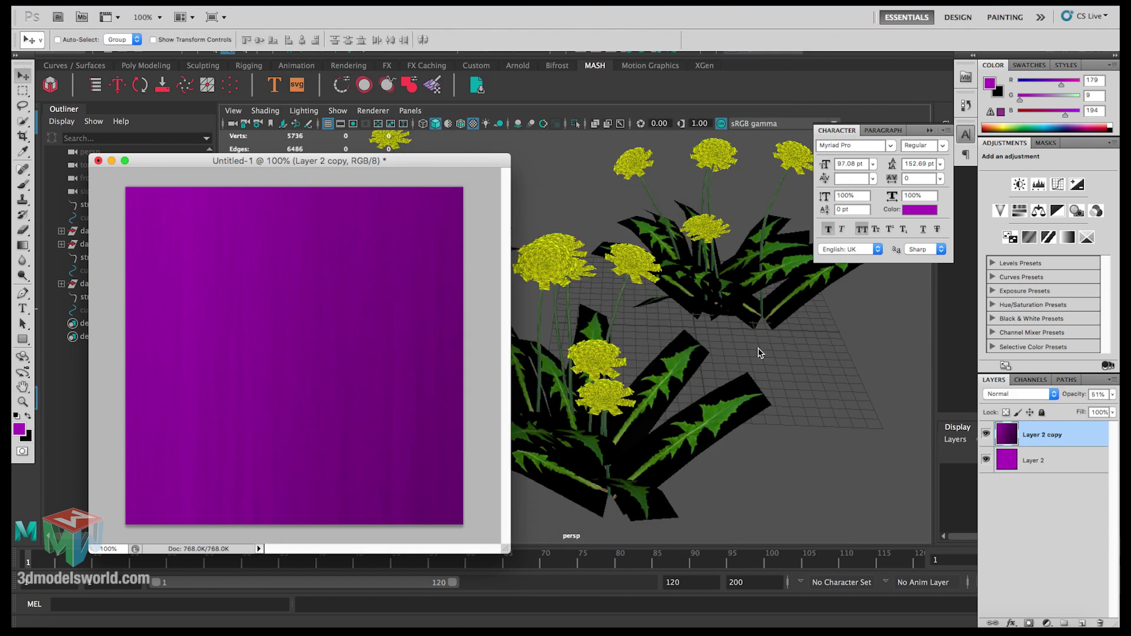
Delete the fibrous Layer 2 copy and refill Layer 2 with an off-white foreground colour, RGB 255, 255, 251
left_click_drag(1006, 442, 1096, 623)
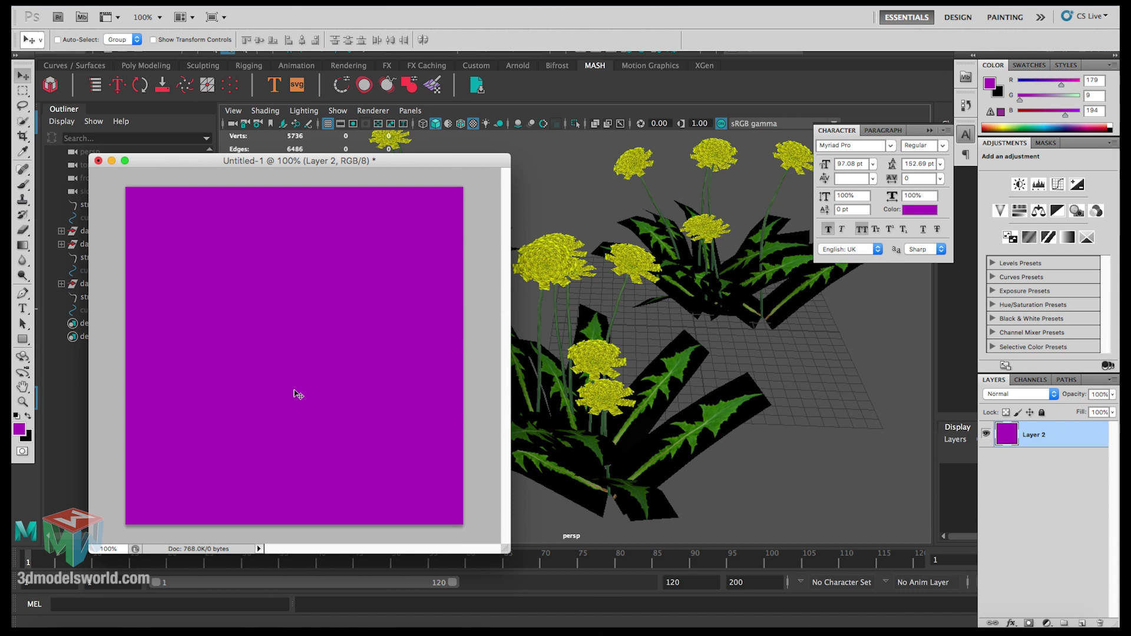
left_click(19, 428)
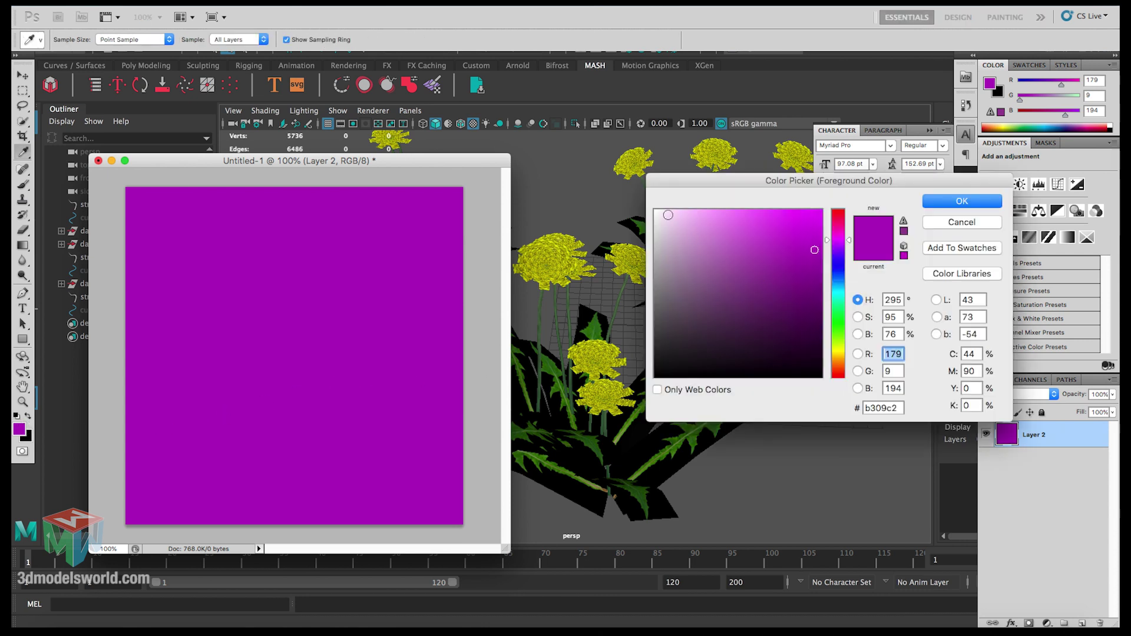
mouse_move(668, 215)
left_mouse_down()
mouse_move(636, 196)
mouse_move(657, 210)
left_mouse_up()
left_click(838, 353)
left_click(945, 210)
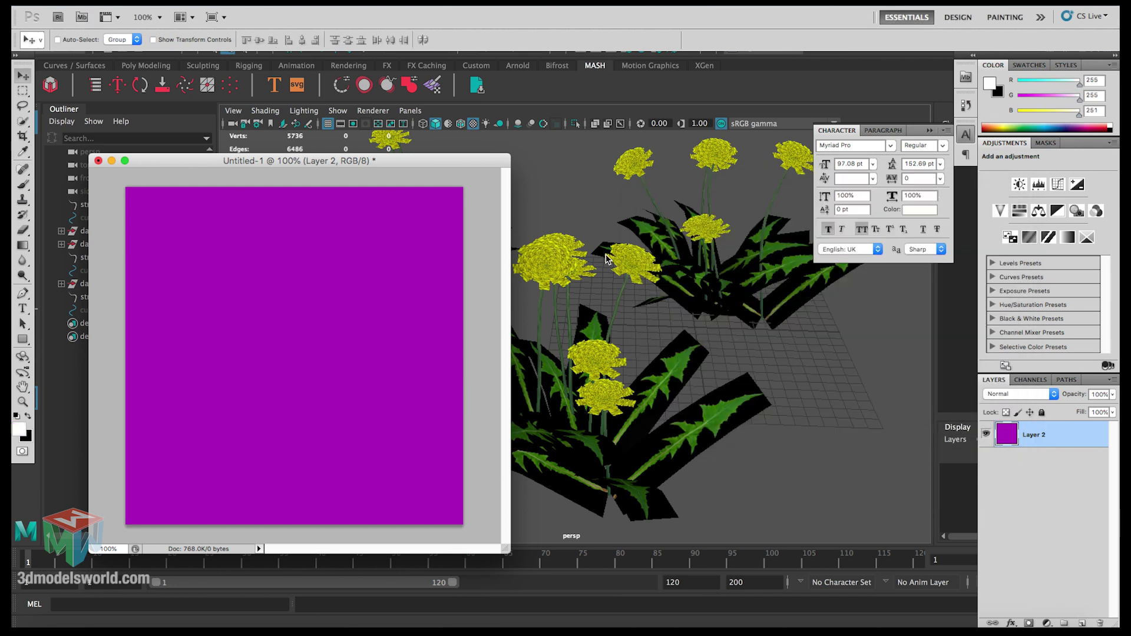
key("shift+F5")
key("Return")
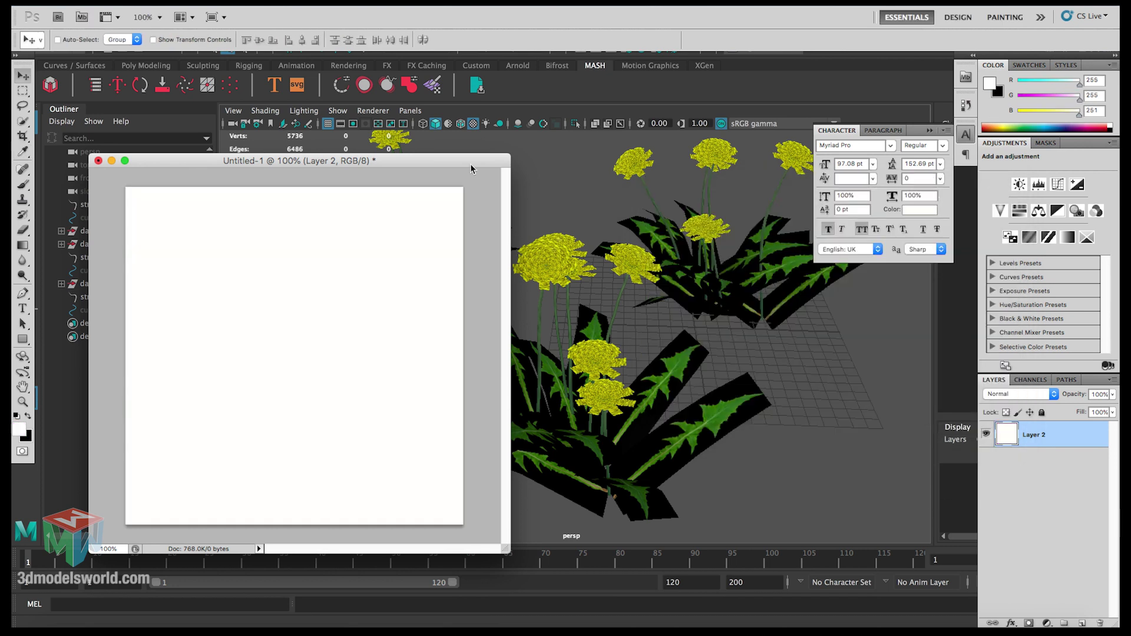
Duplicate the off-white Layer 2 and render Fibers on the copy with variance 1 and strength 4
left_click_drag(1040, 441, 1083, 623)
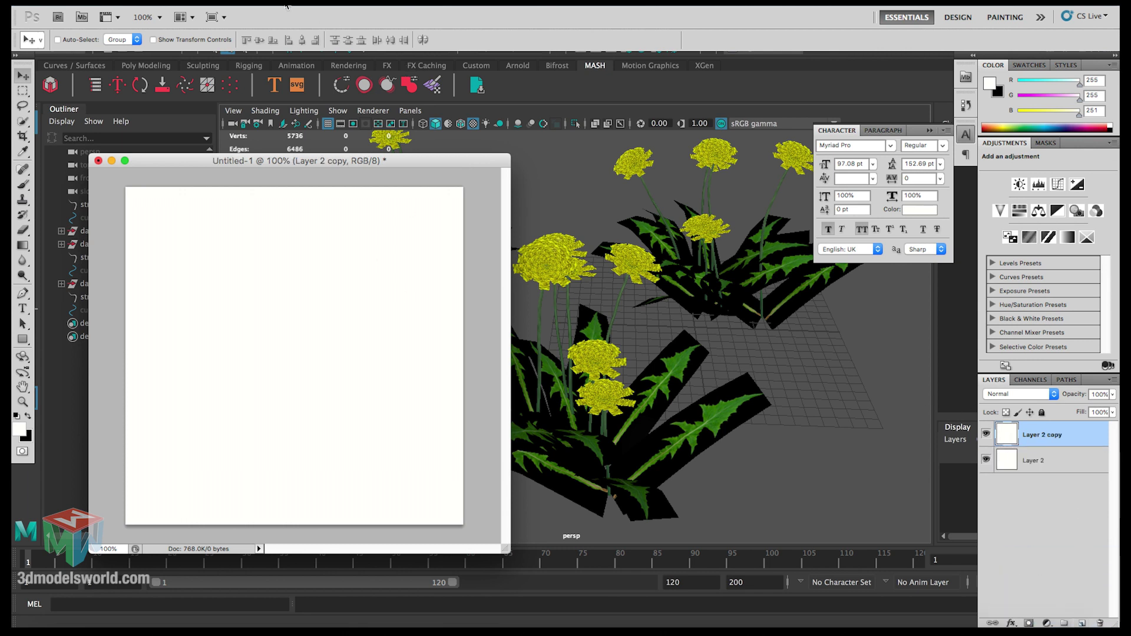
left_click(250, 2)
mouse_move(285, 3)
mouse_move(330, 202)
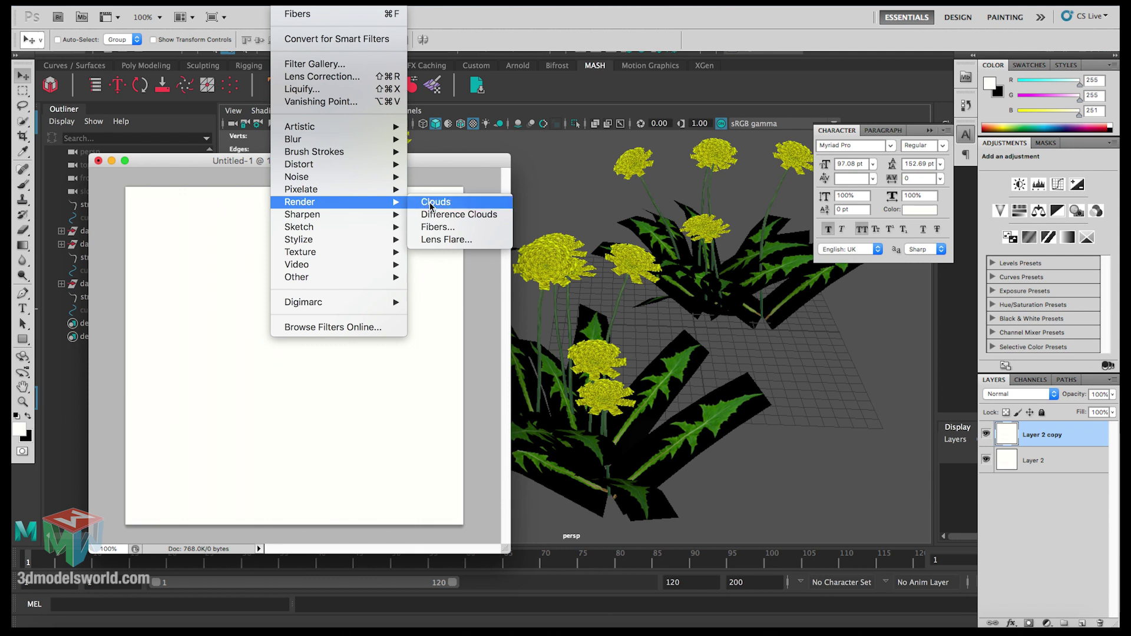
left_click(435, 229)
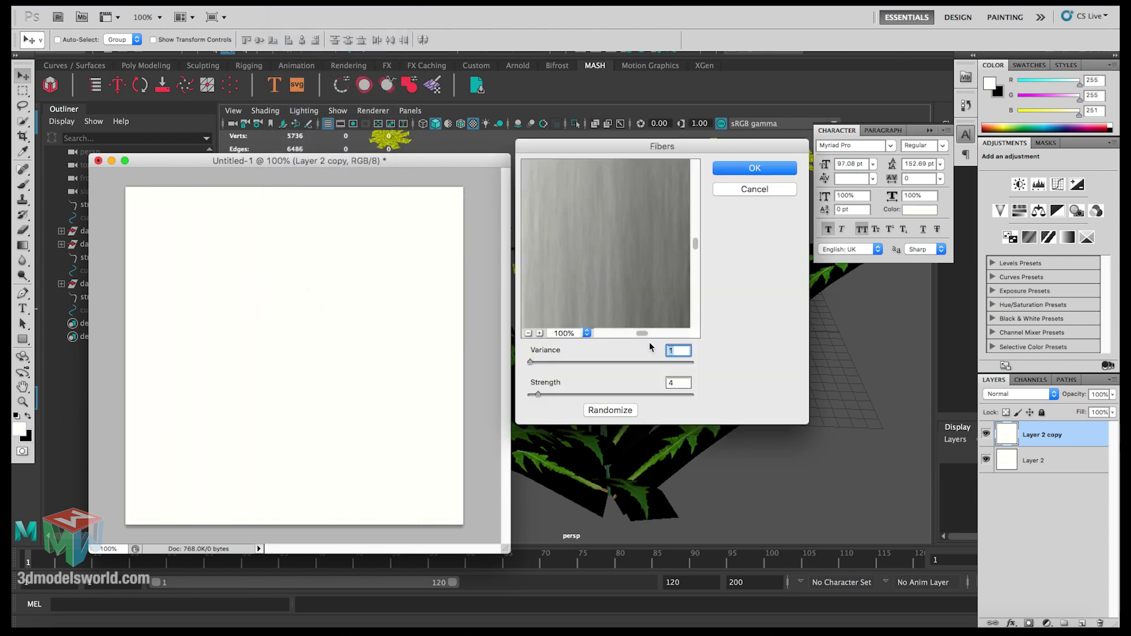
left_click(752, 171)
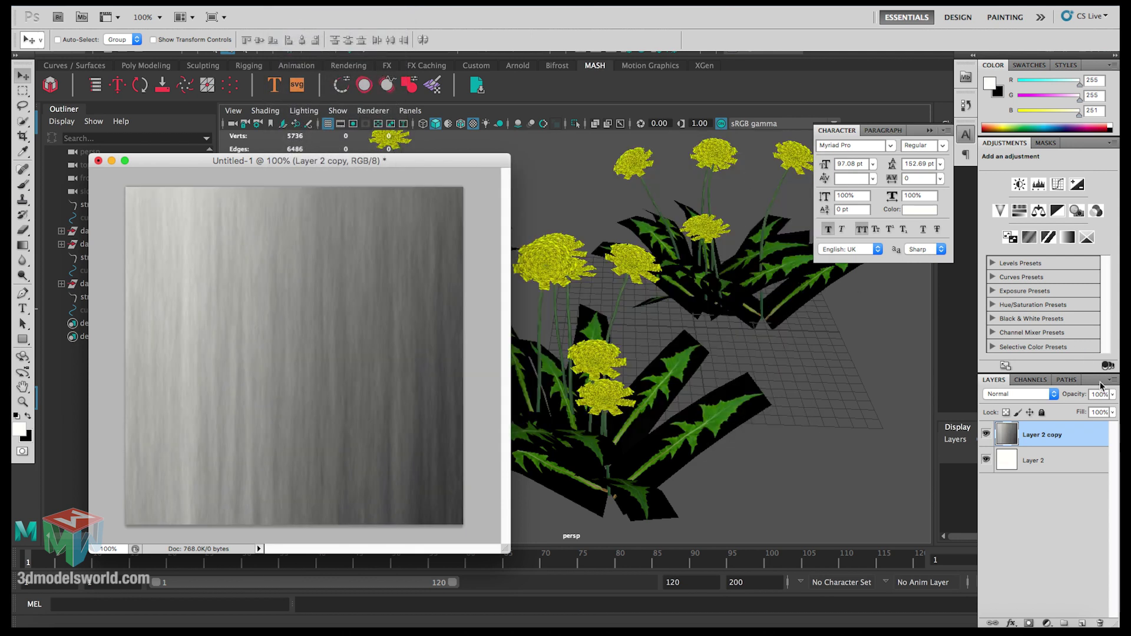
Lower the opacity of the fibrous Layer 2 copy to 24%
left_click_drag(1113, 396, 1061, 409)
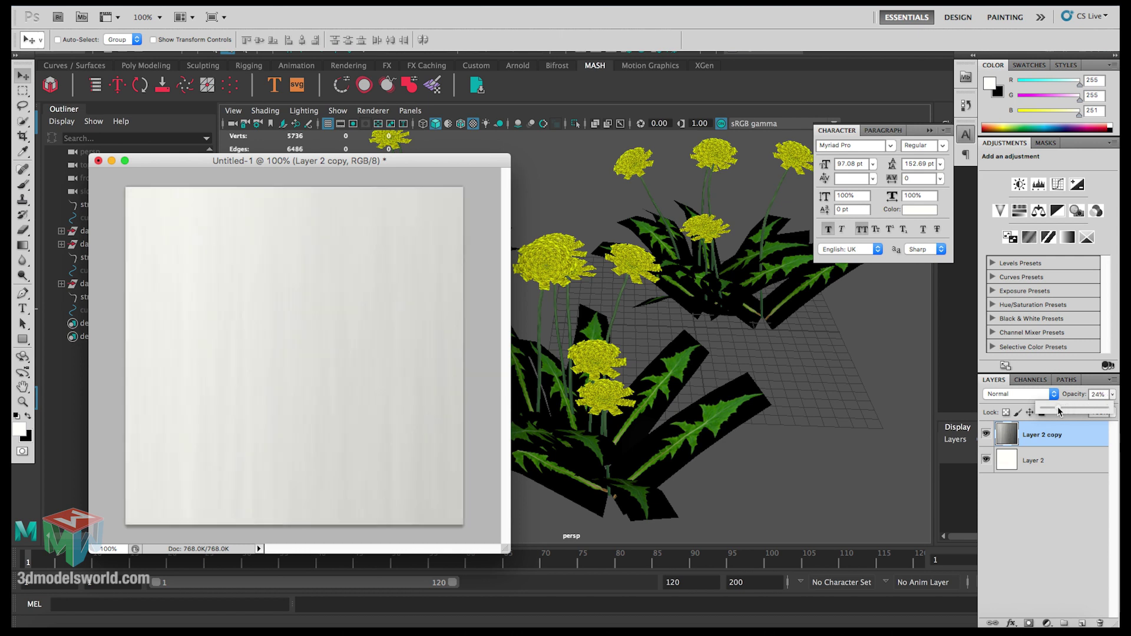
left_click(498, 299)
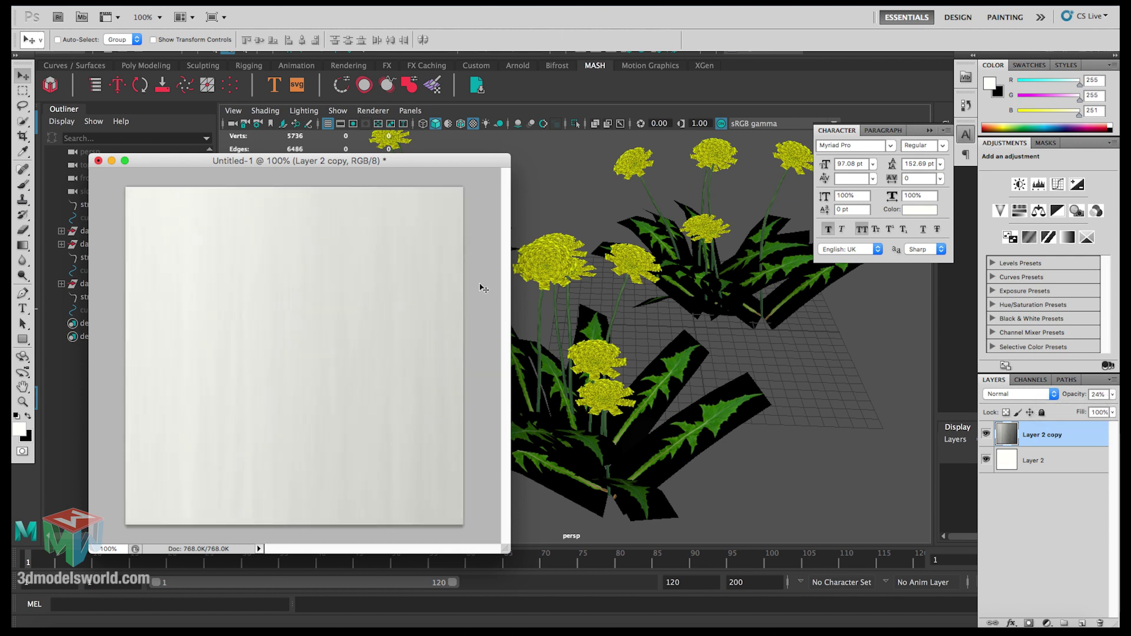
Save the white texture as a maximum-quality JPEG named white_diffuse.jpg in the flower folder
key("super+shift+s")
left_click(513, 377)
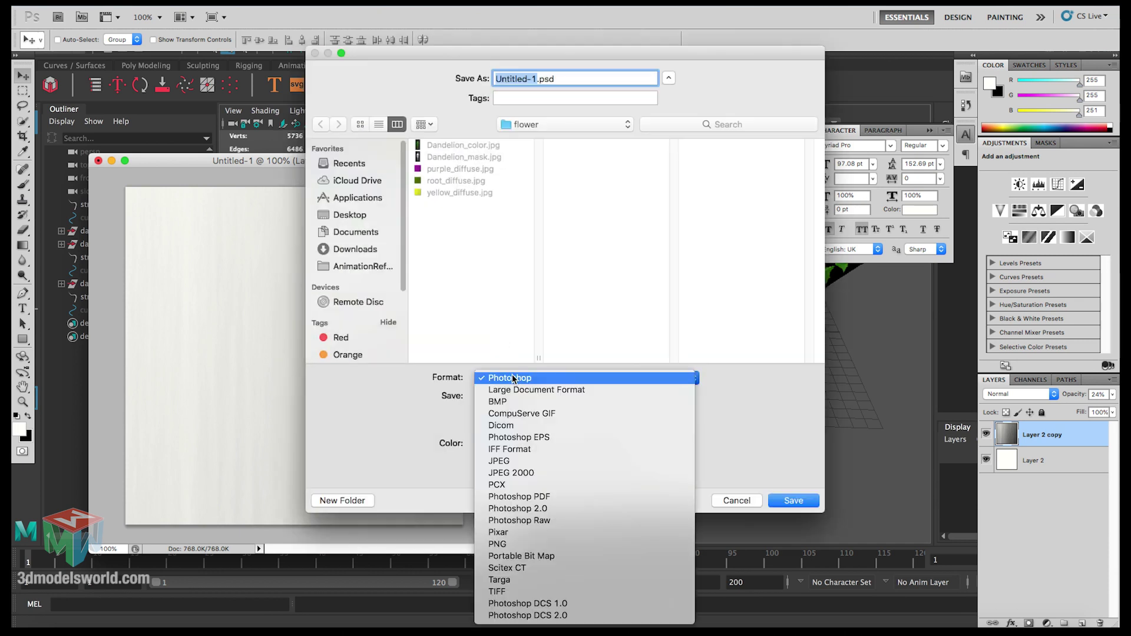
left_click(507, 462)
left_click(463, 194)
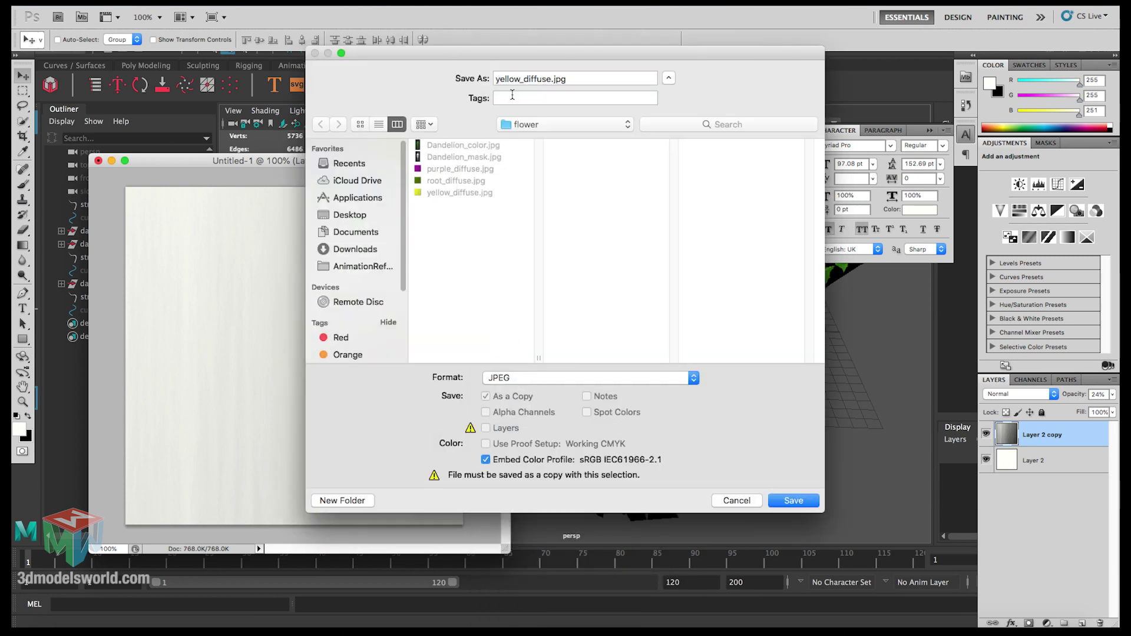
left_click_drag(520, 81, 495, 81)
type("w")
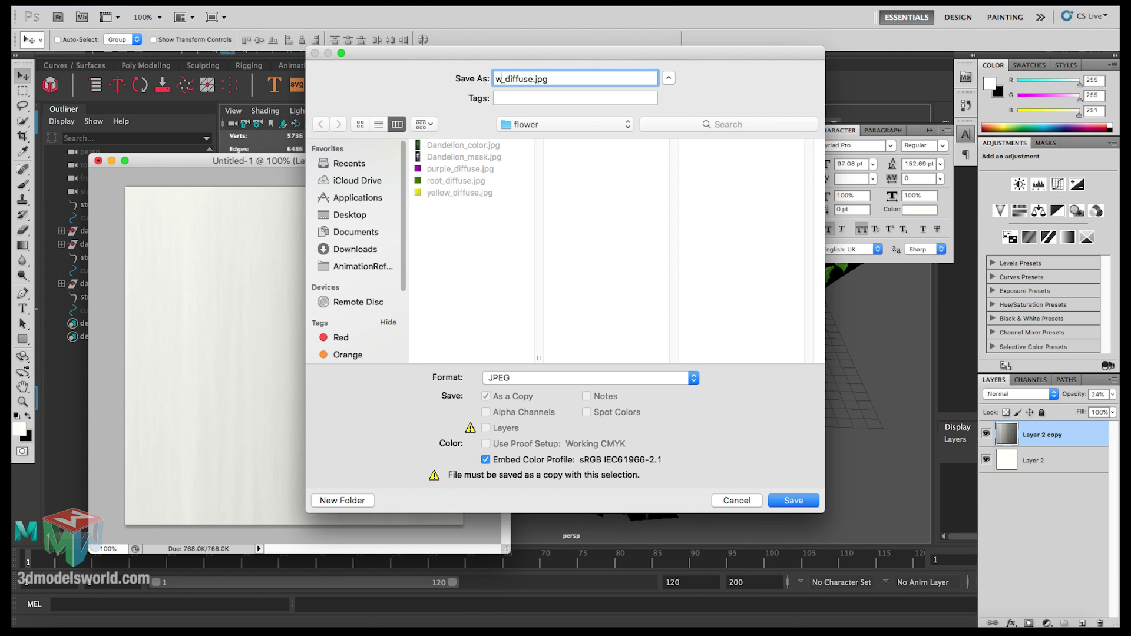
type("hite")
key("Return")
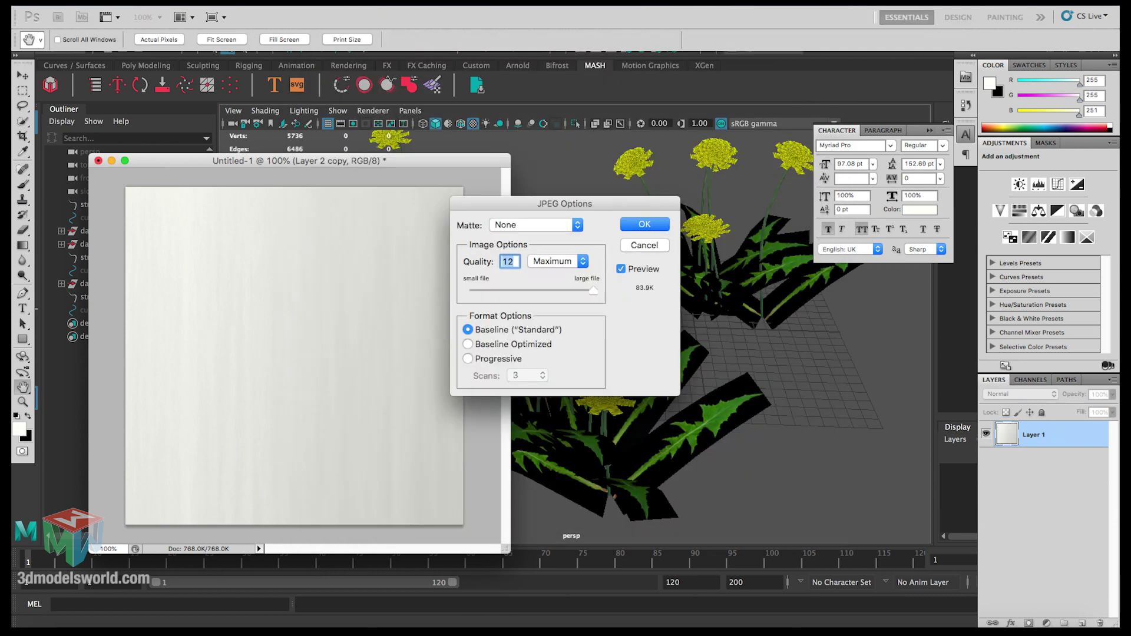
key("Return")
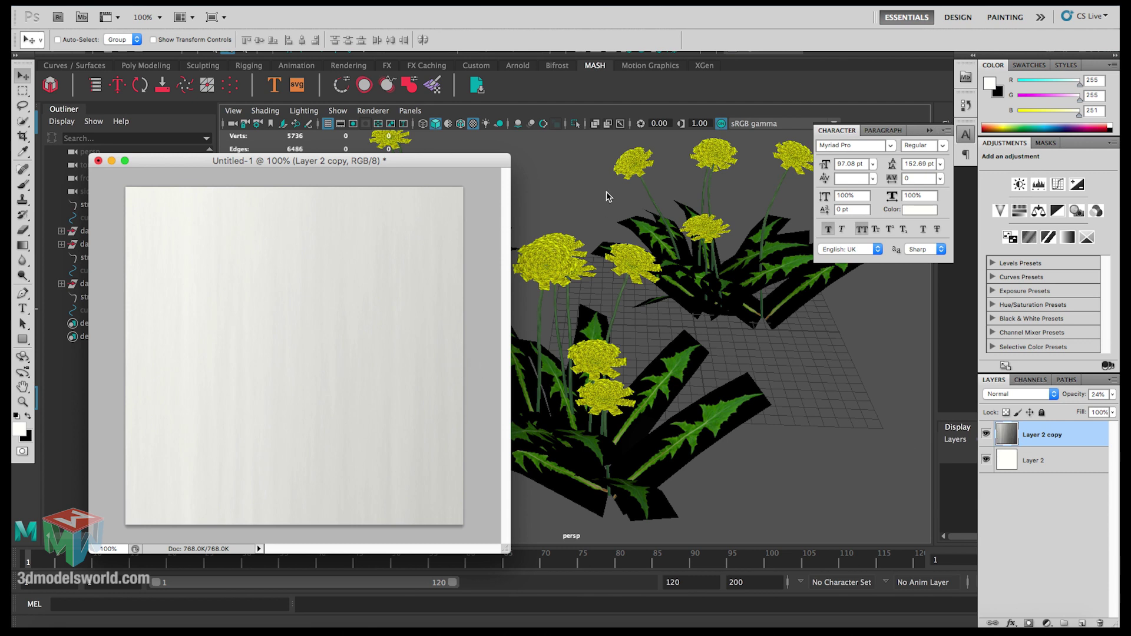
Switch to Maya and examine the petal shapes of the front dandelion, comparing them with the dandelion reference photo in the browser
left_click(659, 108)
scroll(625, 249, "up", 10)
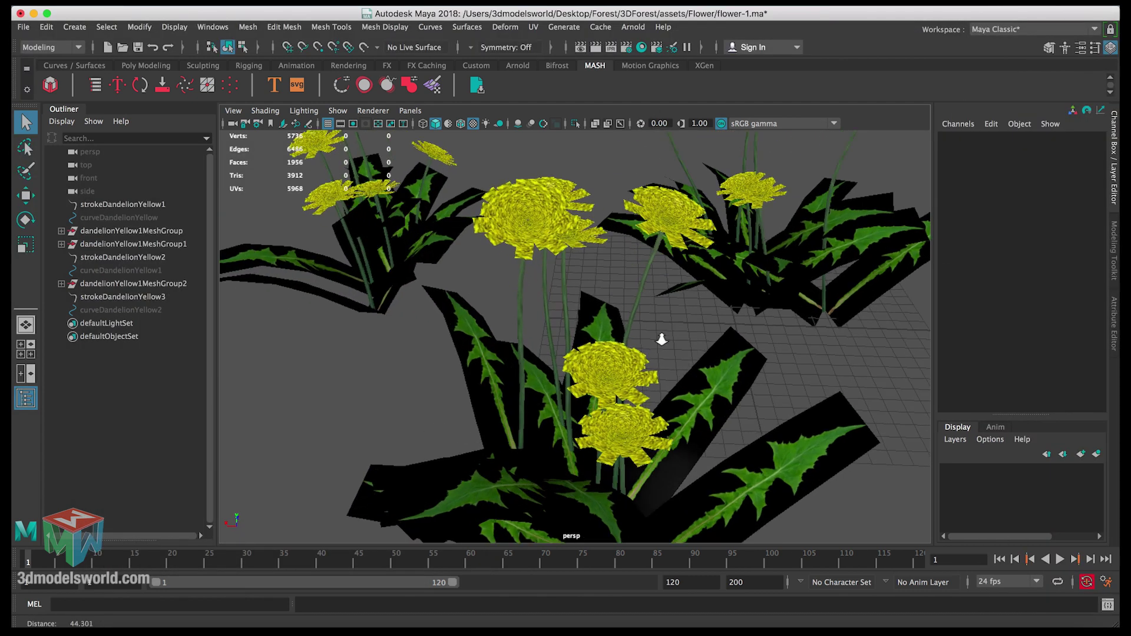
left_click(618, 289)
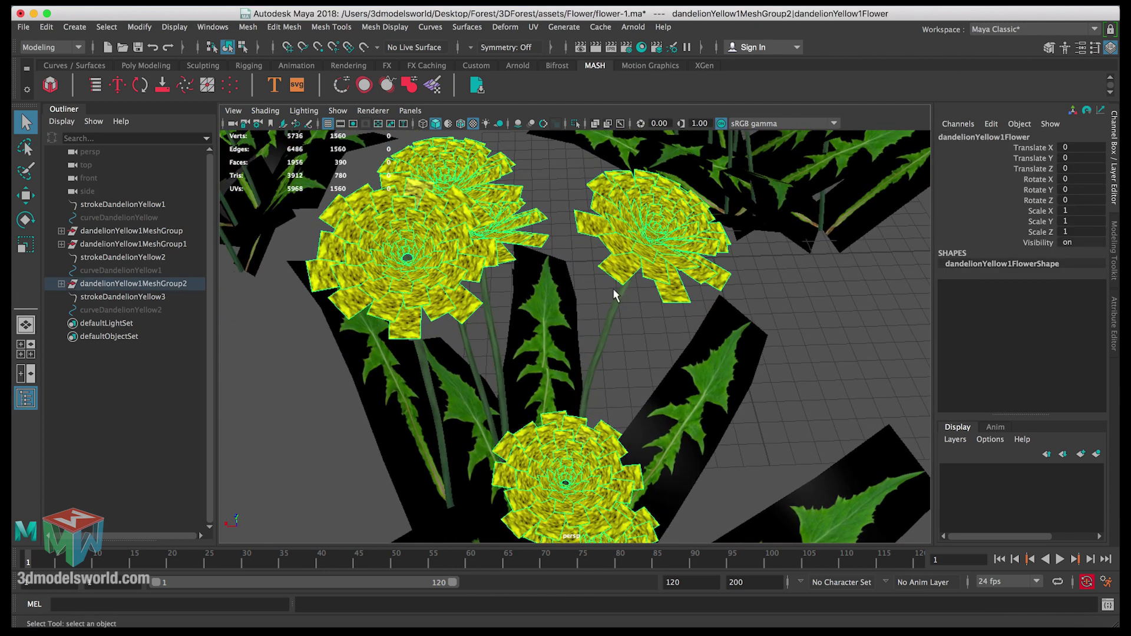
scroll(437, 216, "up", 8)
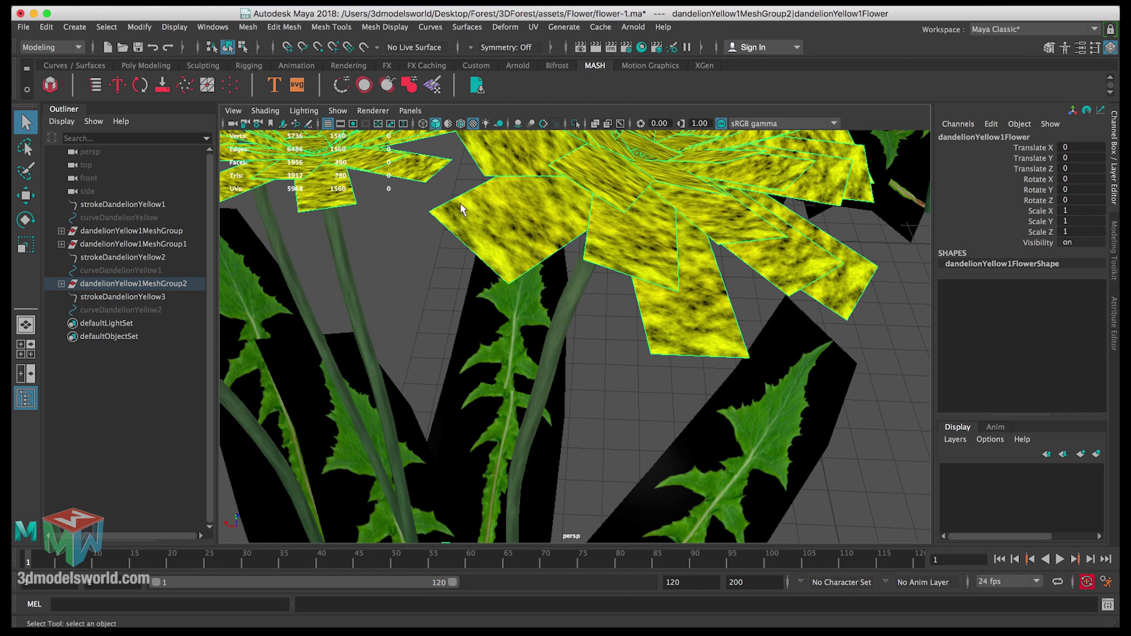
right_click_drag(457, 240, 437, 238, "alt")
left_click_drag(436, 239, 454, 224, "alt")
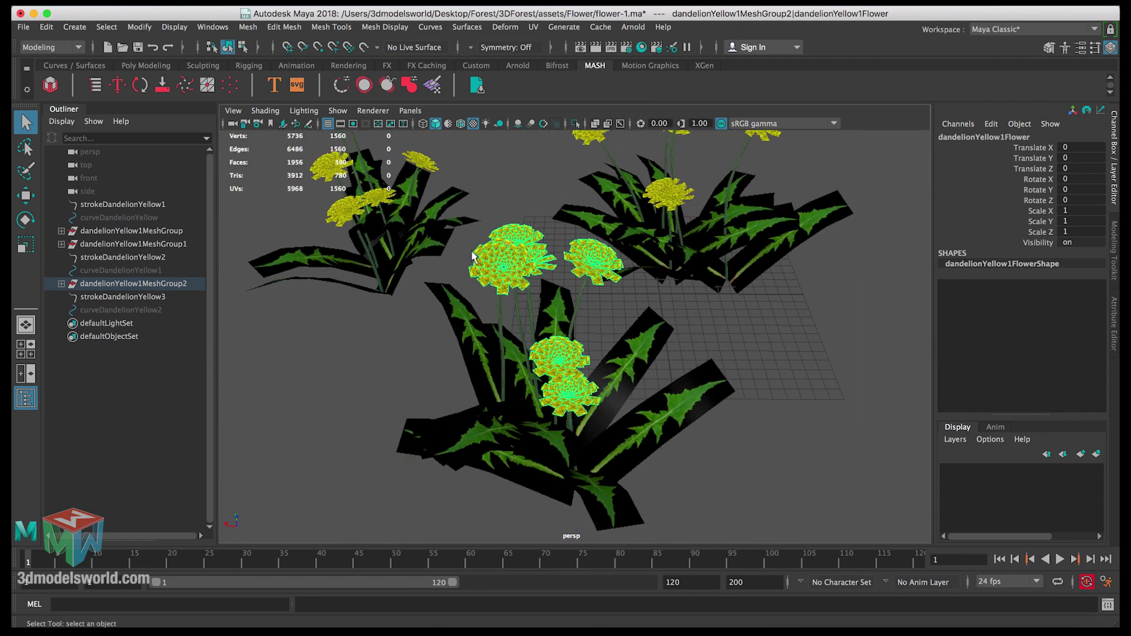
left_click(159, 629)
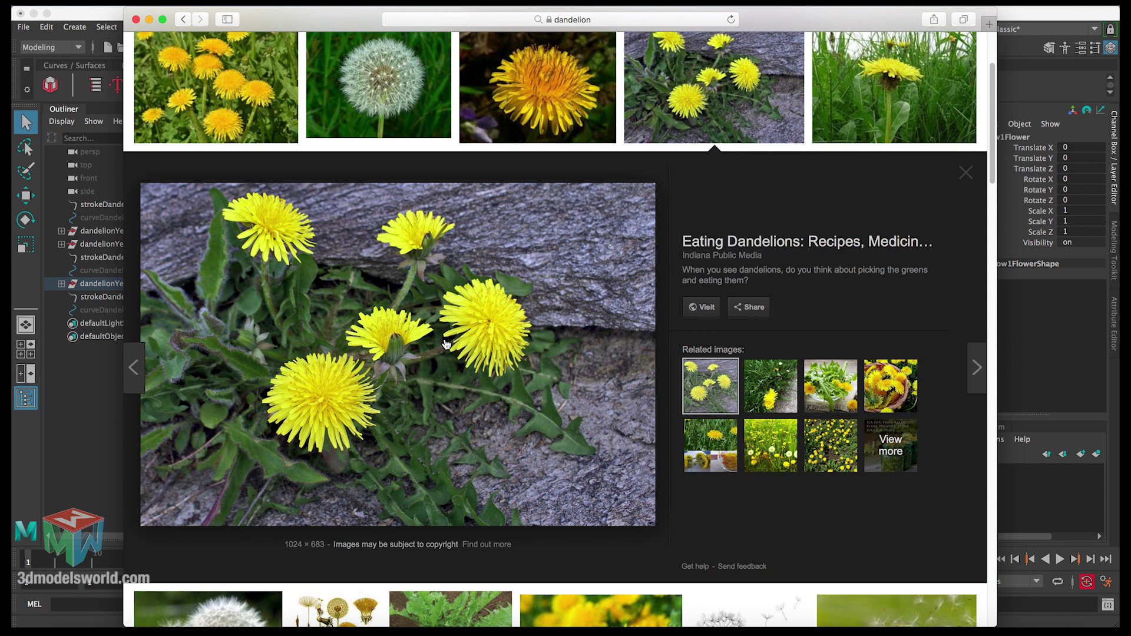
left_click(1016, 102)
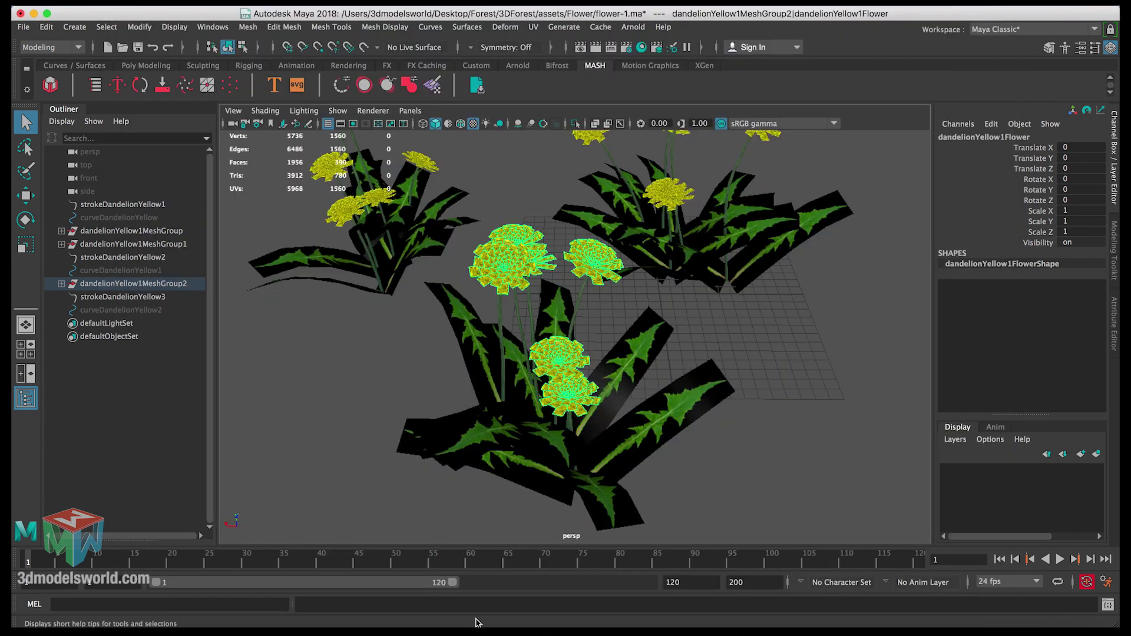
Switch back to Photoshop and delete the fibrous Layer 2 copy
left_click(511, 624)
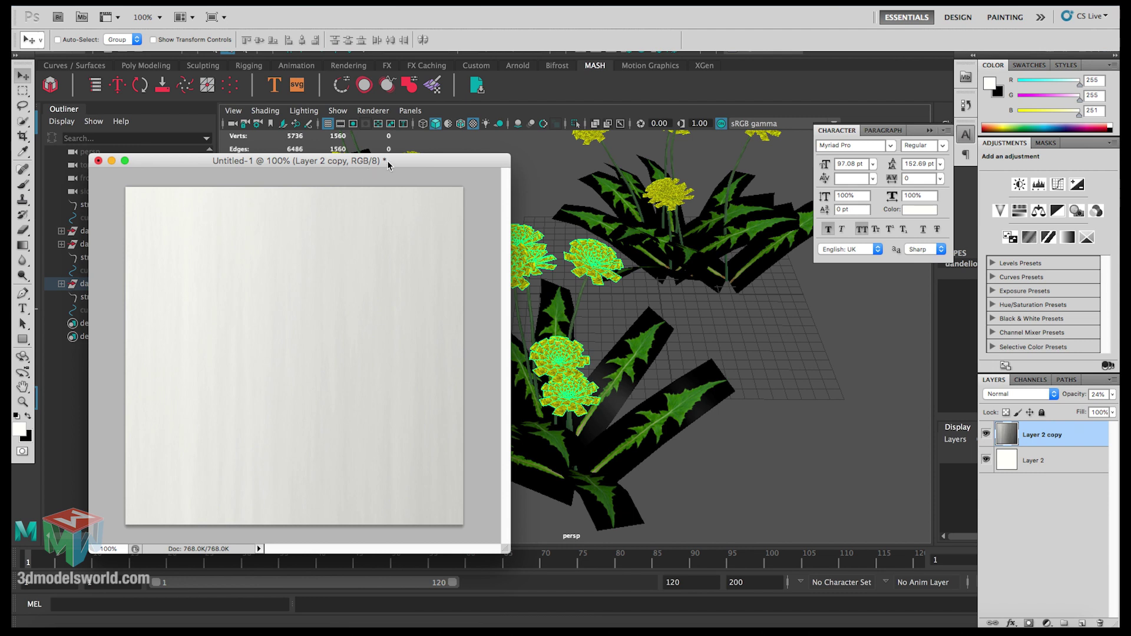
left_click_drag(389, 166, 414, 166)
left_click_drag(1043, 442, 1100, 623)
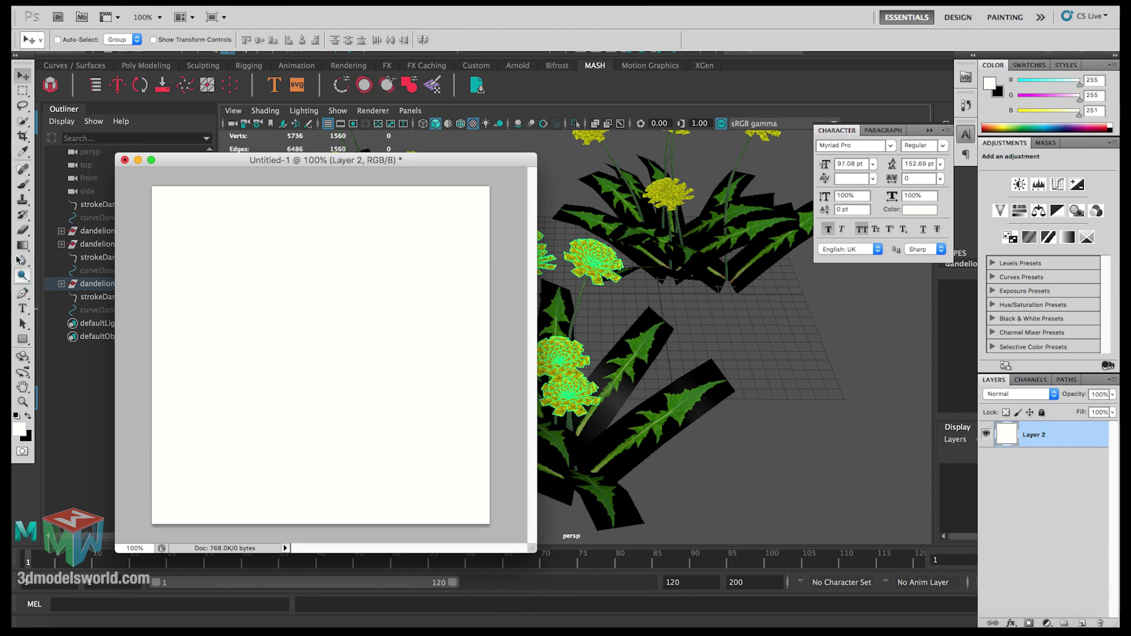
Select the entire canvas with a rectangular marquee and show the document in full-screen mode
left_click(23, 92)
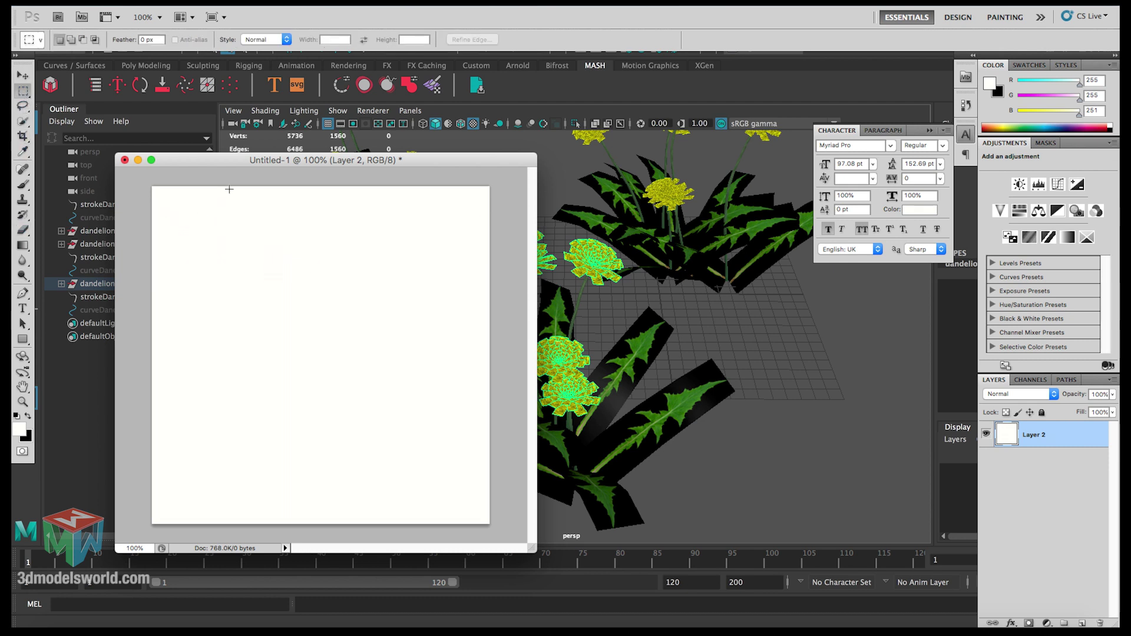
left_click_drag(152, 189, 493, 528)
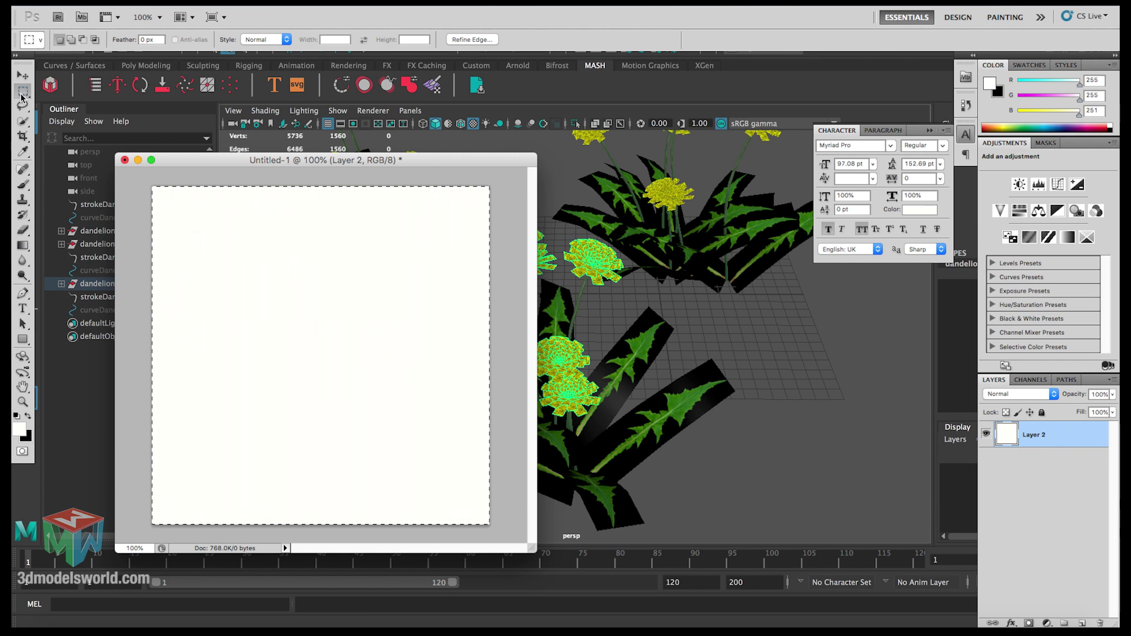
key("f")
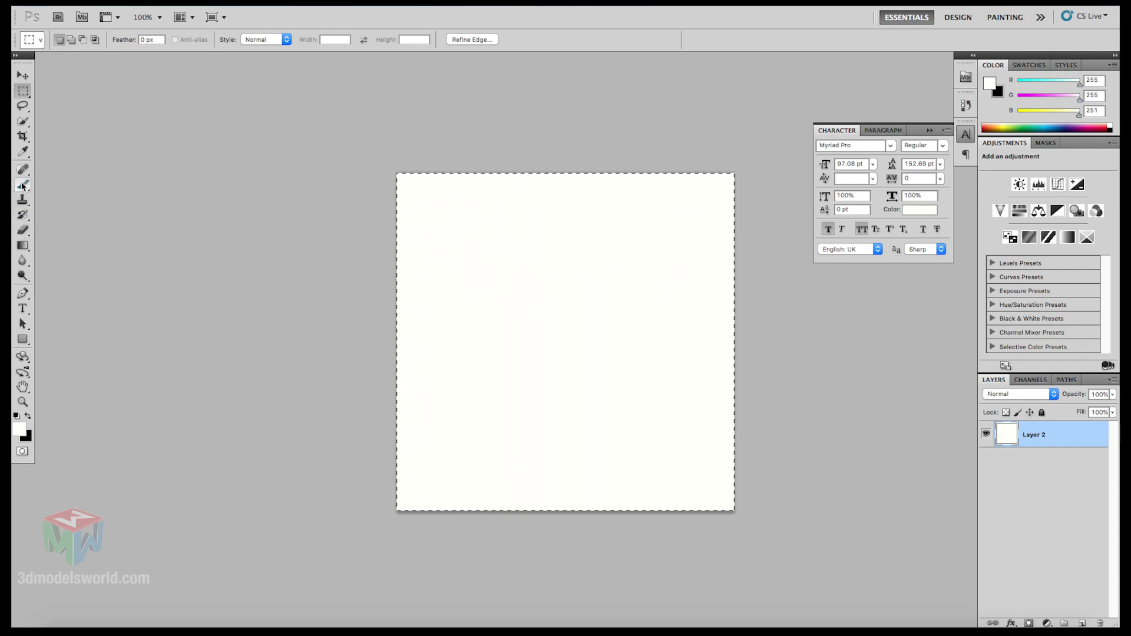
Subtract a diagonal piece from the selection's upper-left corner with the Polygonal Lasso
left_click(22, 109)
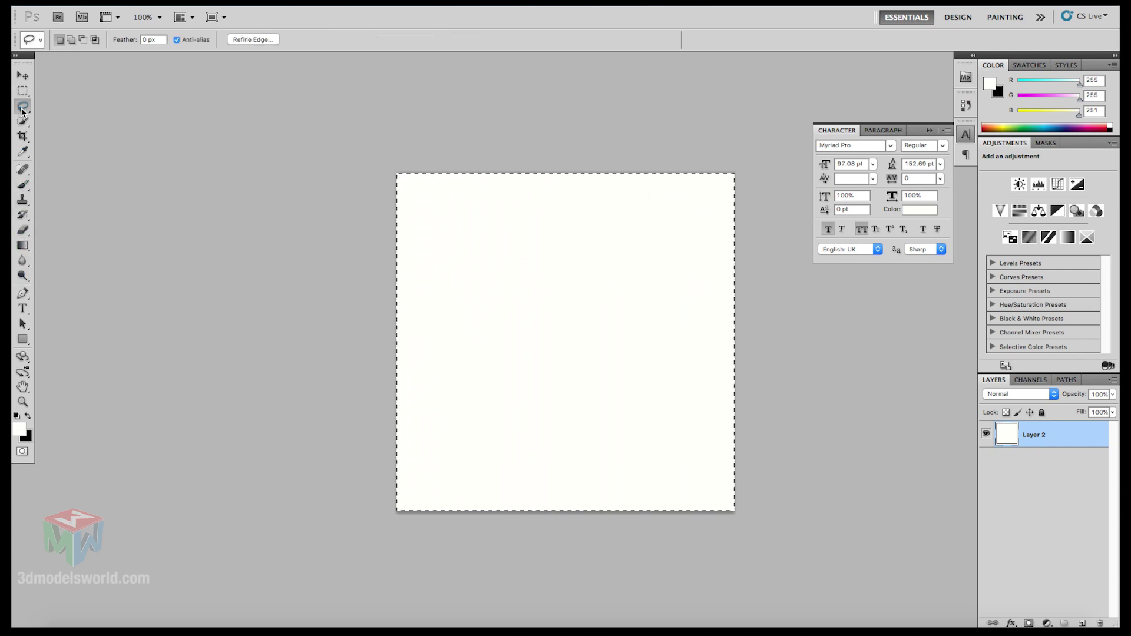
right_click(23, 109)
left_click(25, 109)
left_click_drag(28, 111, 52, 117)
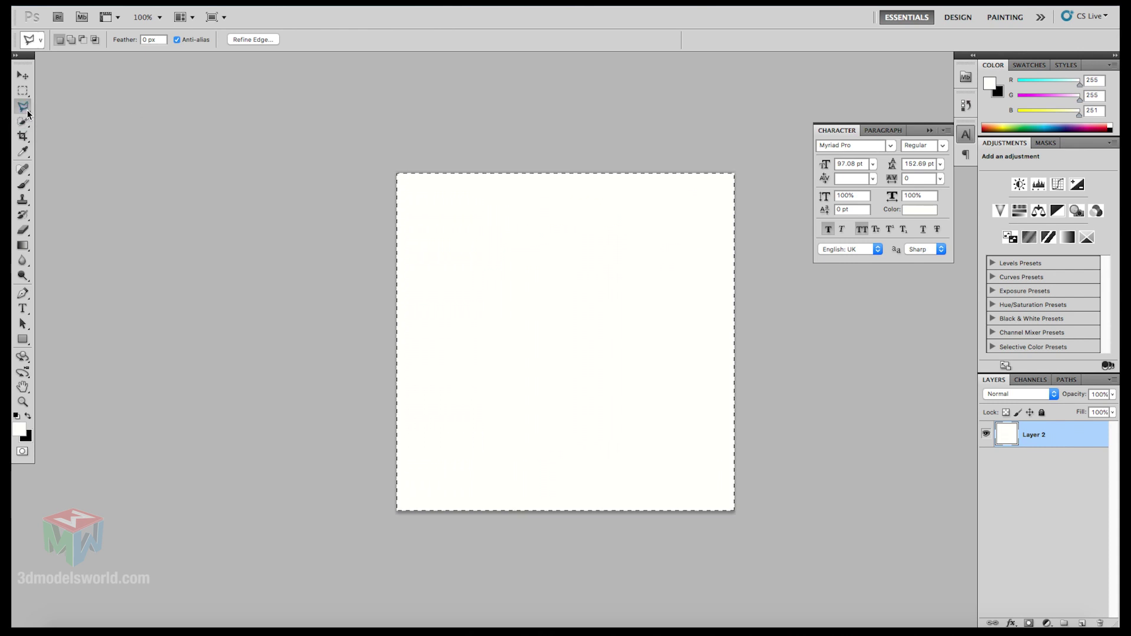
mouse_move(29, 114)
left_mouse_down()
mouse_move(53, 114)
mouse_move(27, 111)
left_mouse_up()
key("shift")
key("alt")
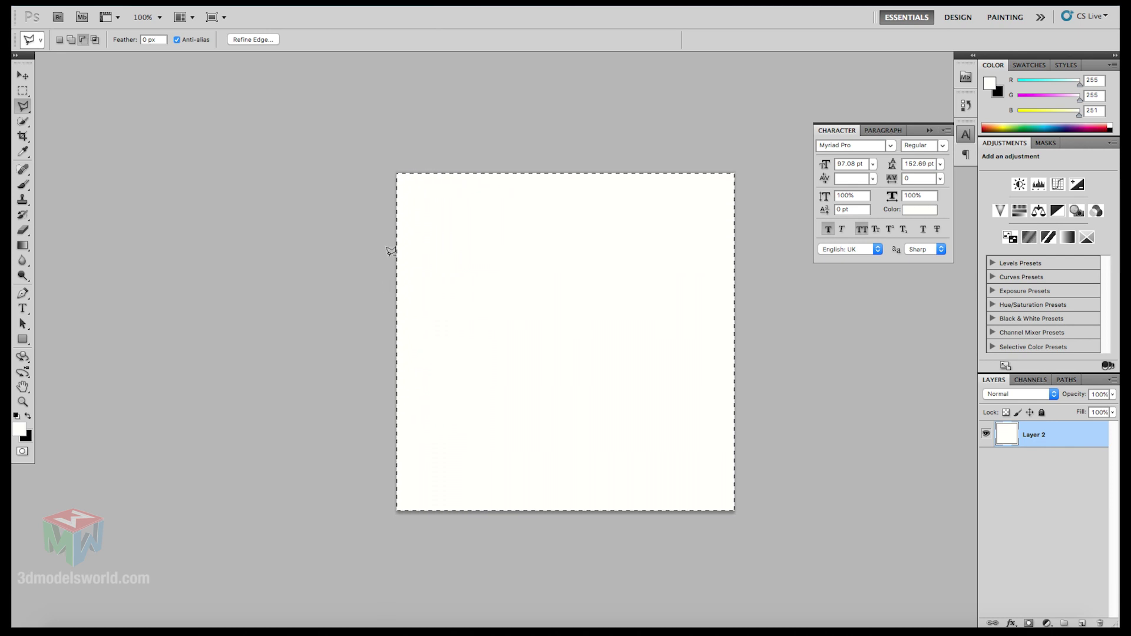
left_click(387, 268, "alt")
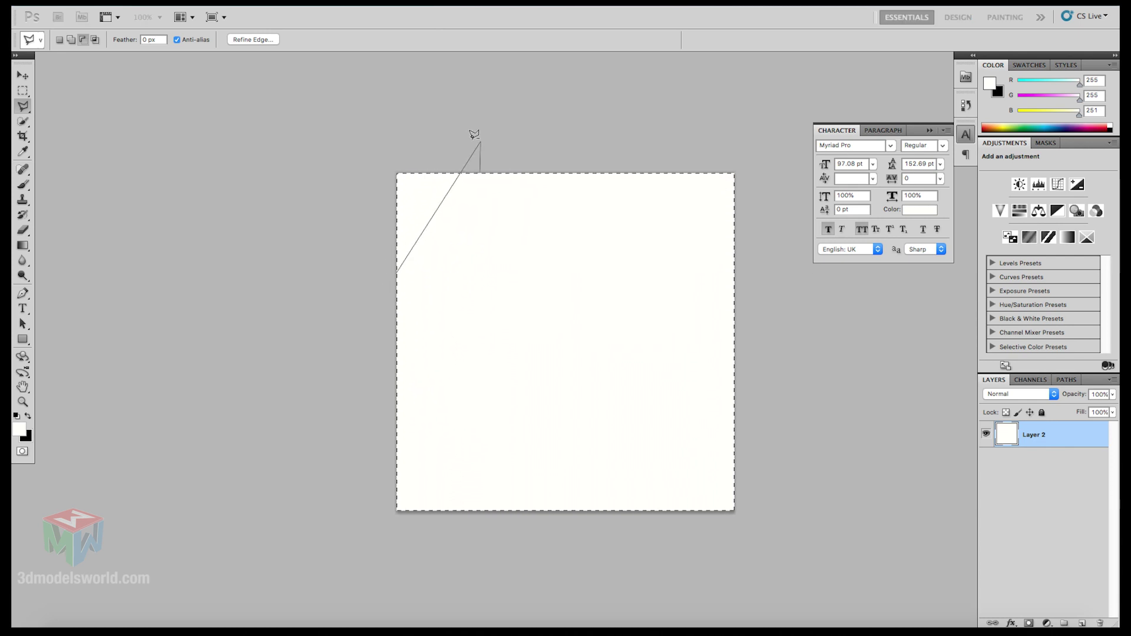
left_click(344, 135)
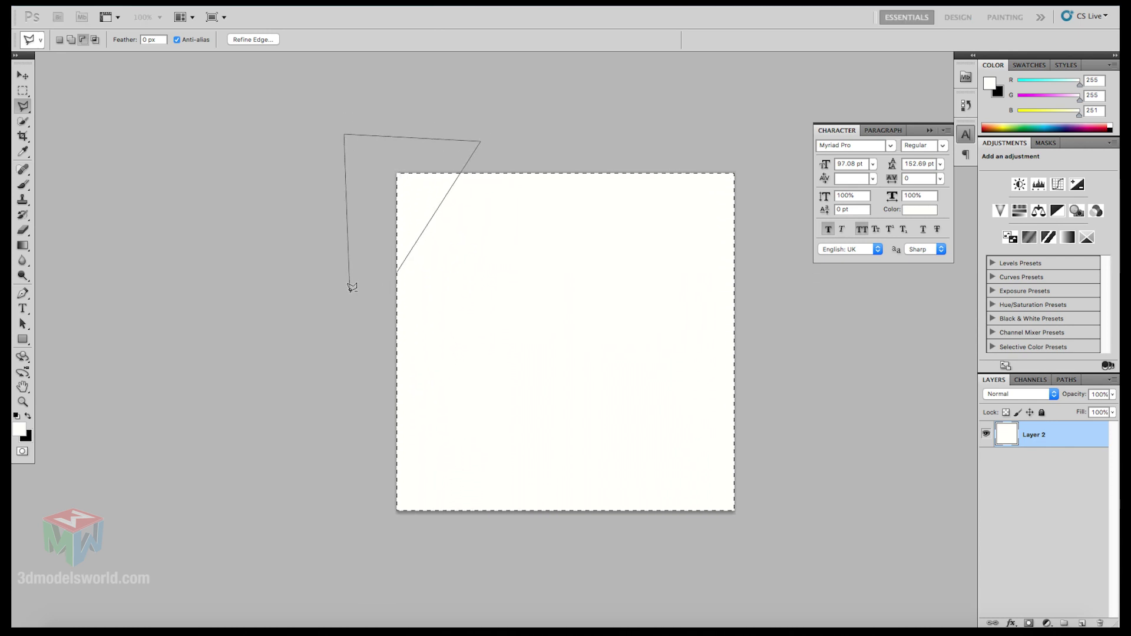
left_click(349, 292)
left_click(399, 266)
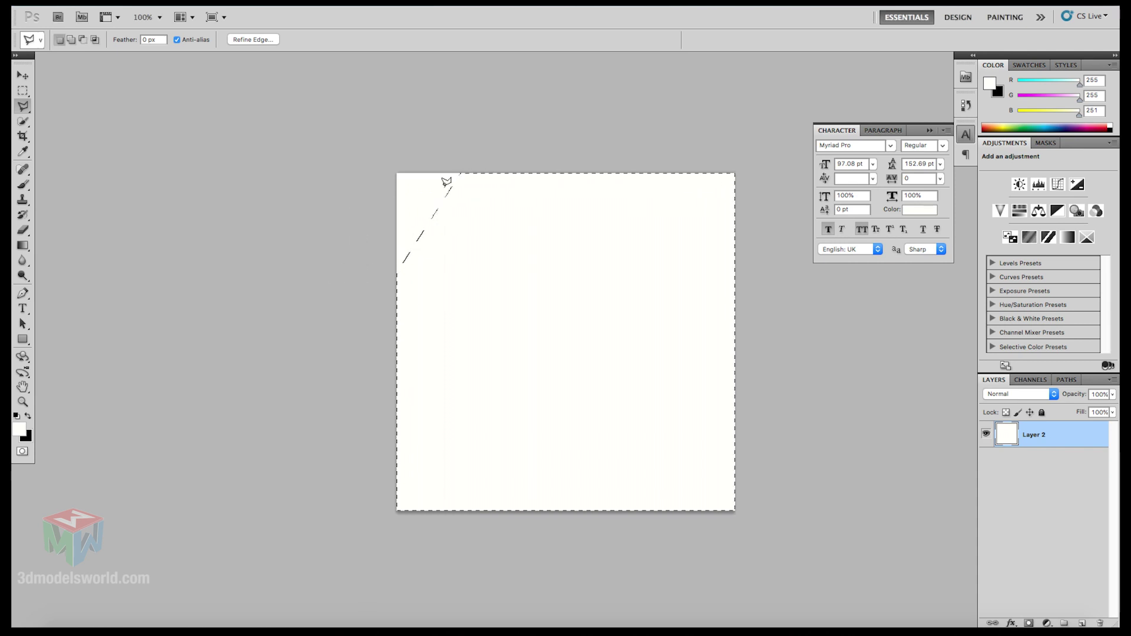
Subtract a matching diagonal piece from the selection's upper-right corner with the Polygonal Lasso
key("alt")
left_click(648, 144, "alt")
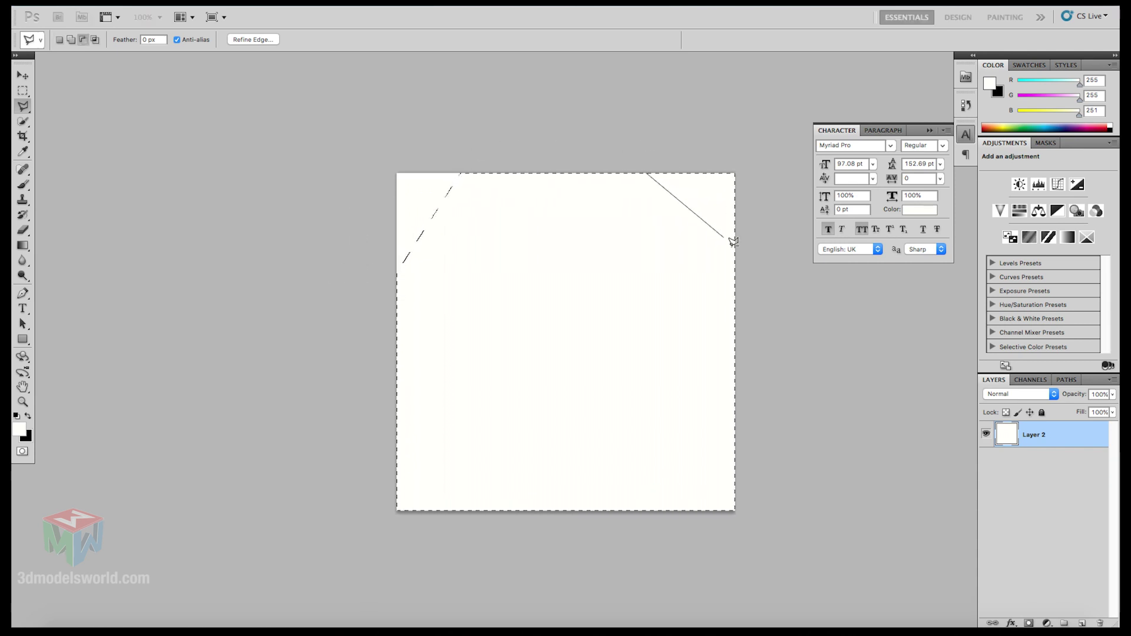
left_click(757, 305)
left_click(780, 199)
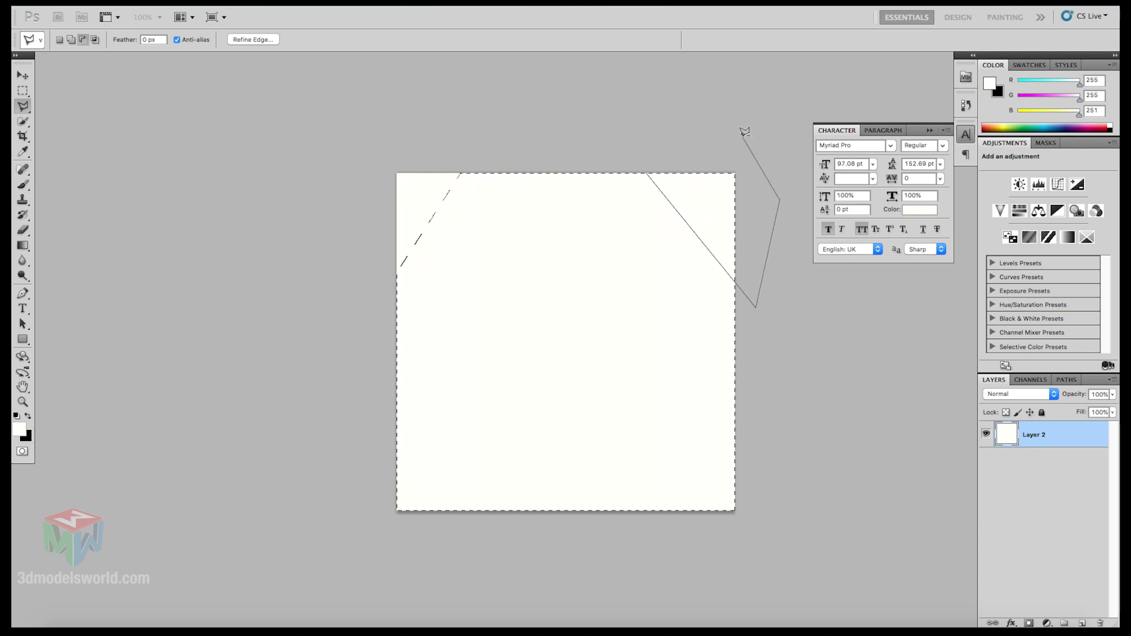
left_click(648, 171)
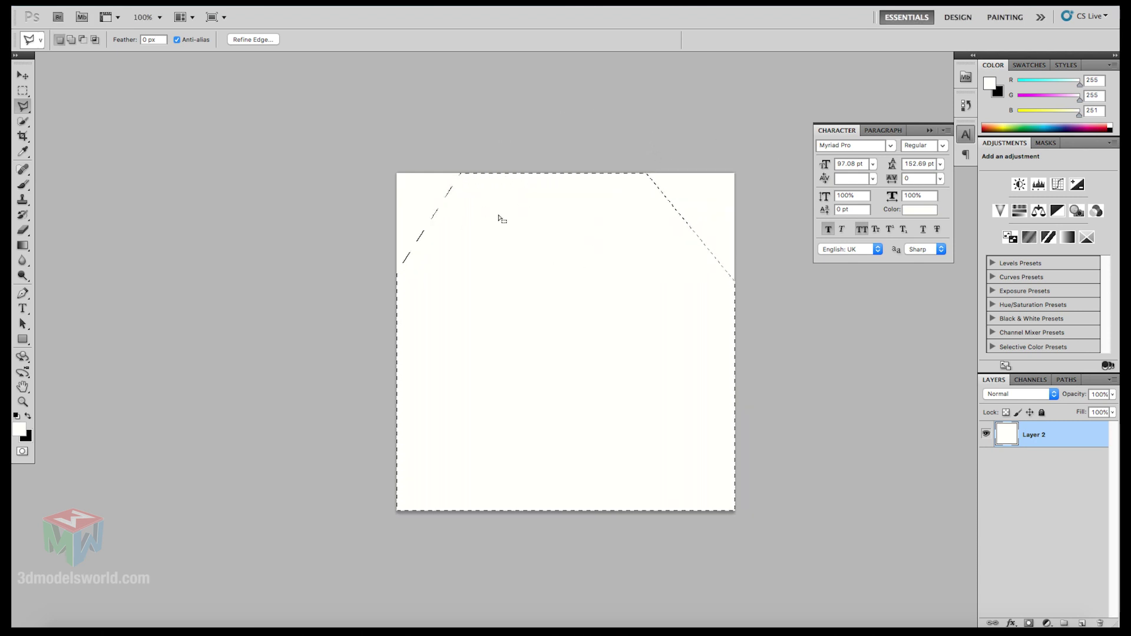
Trim two more diagonal slivers off the selection's upper-left corner so it mirrors the upper-right cut
key("alt")
left_click(480, 174, "alt")
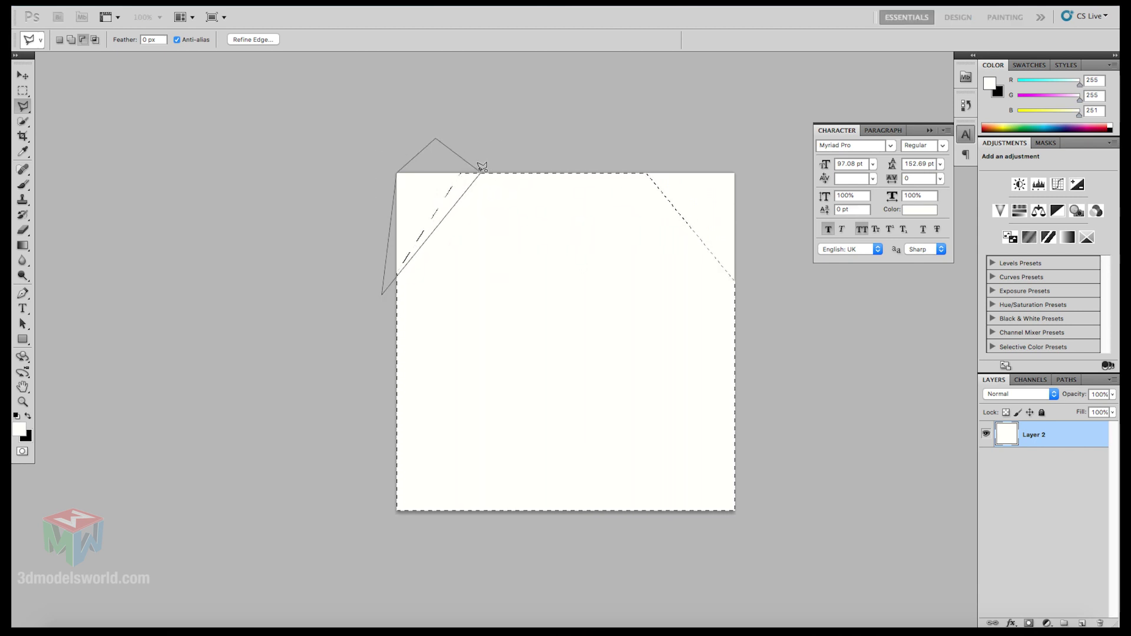
double_click(482, 167)
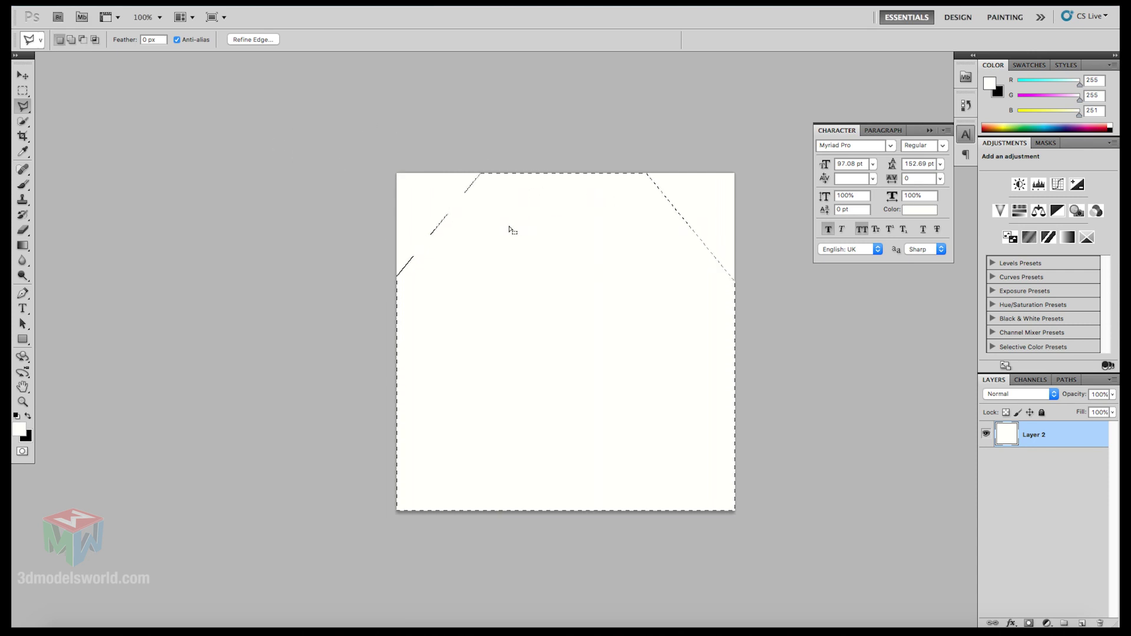
left_click(431, 122, "alt")
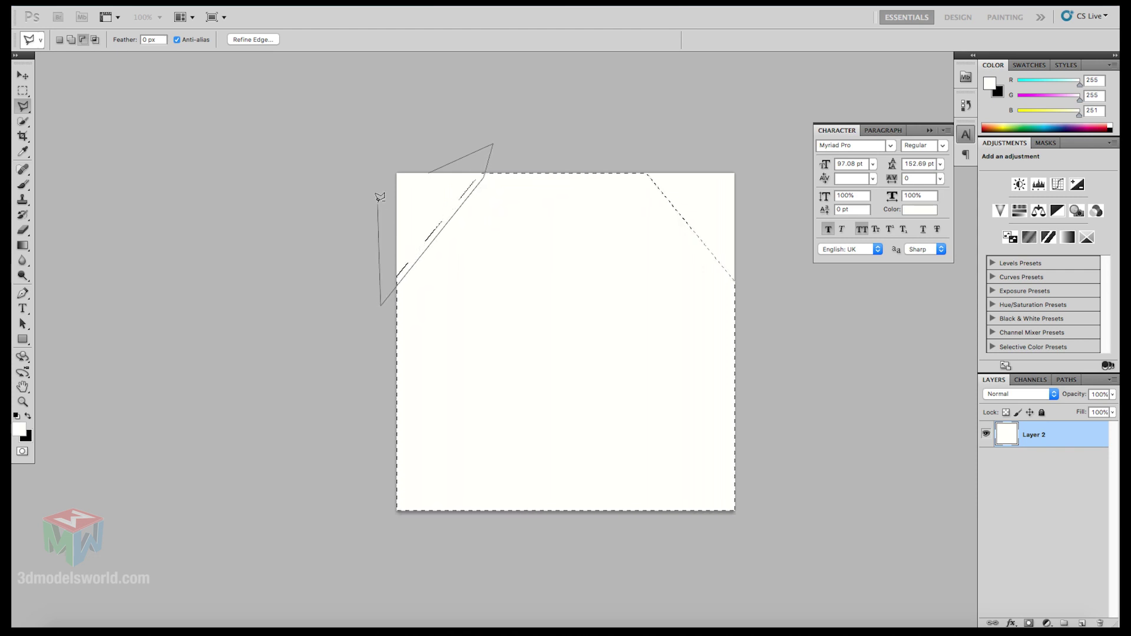
left_click(377, 201)
left_click(432, 168)
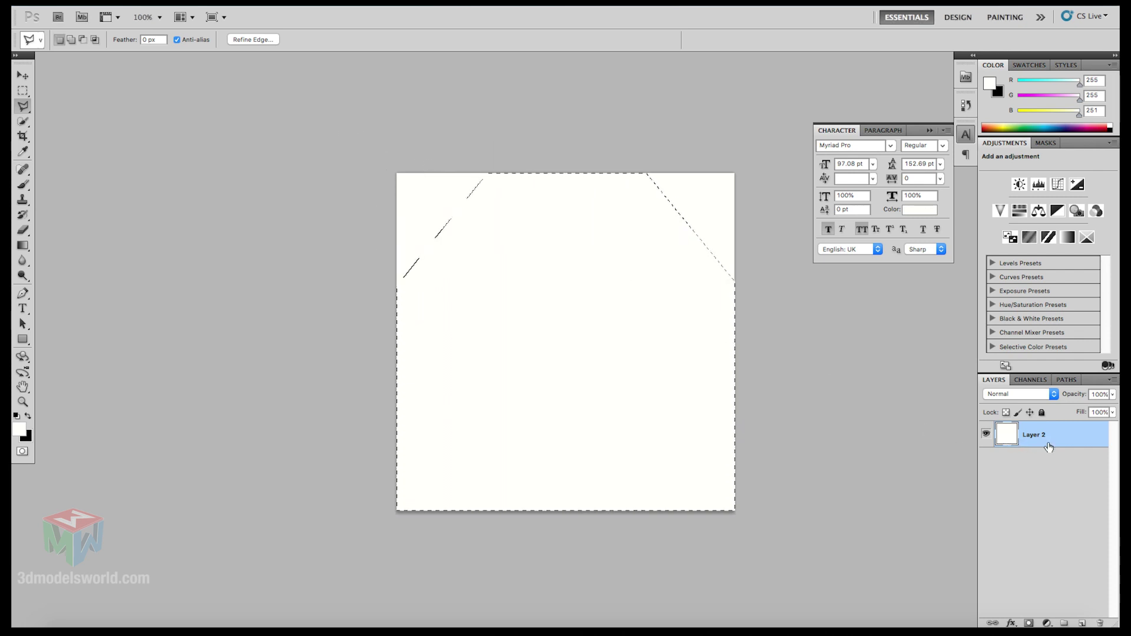
Add a new empty layer above Layer 2
left_click(1083, 624)
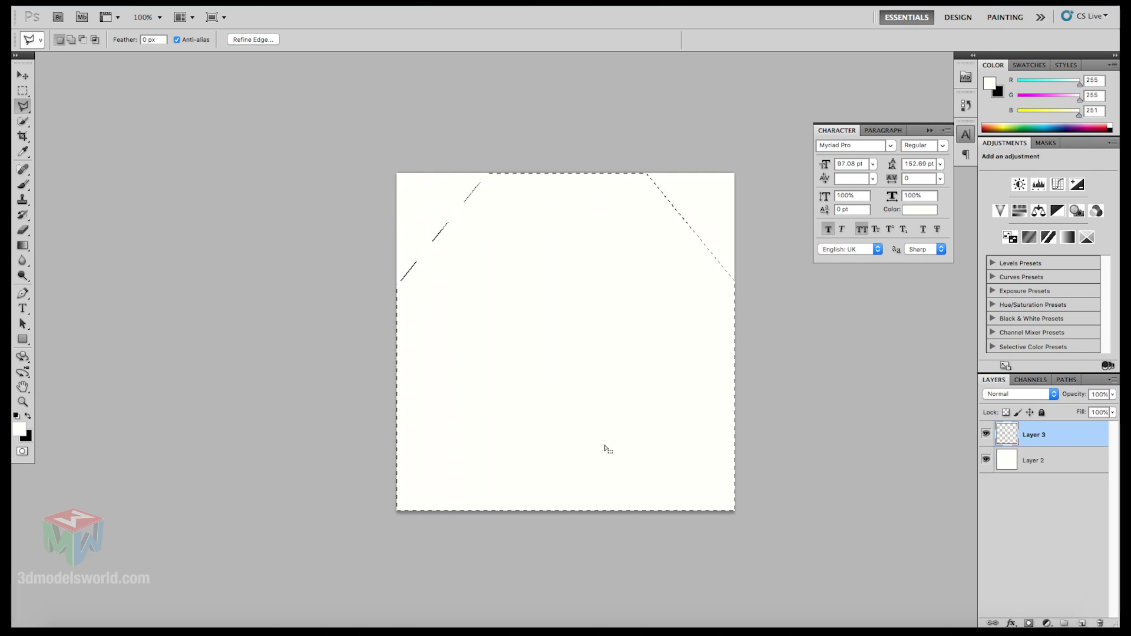
Fill the selected petal shape on Layer 3 with white at 100% opacity and clear the selection
key("shift+BackSpace")
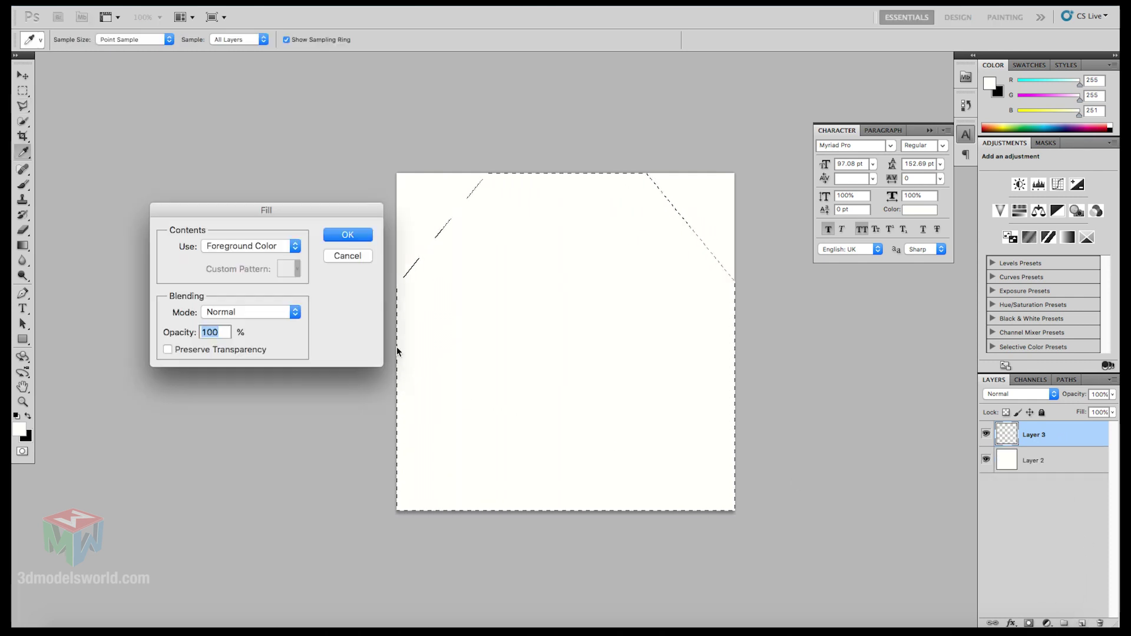
left_click(242, 247)
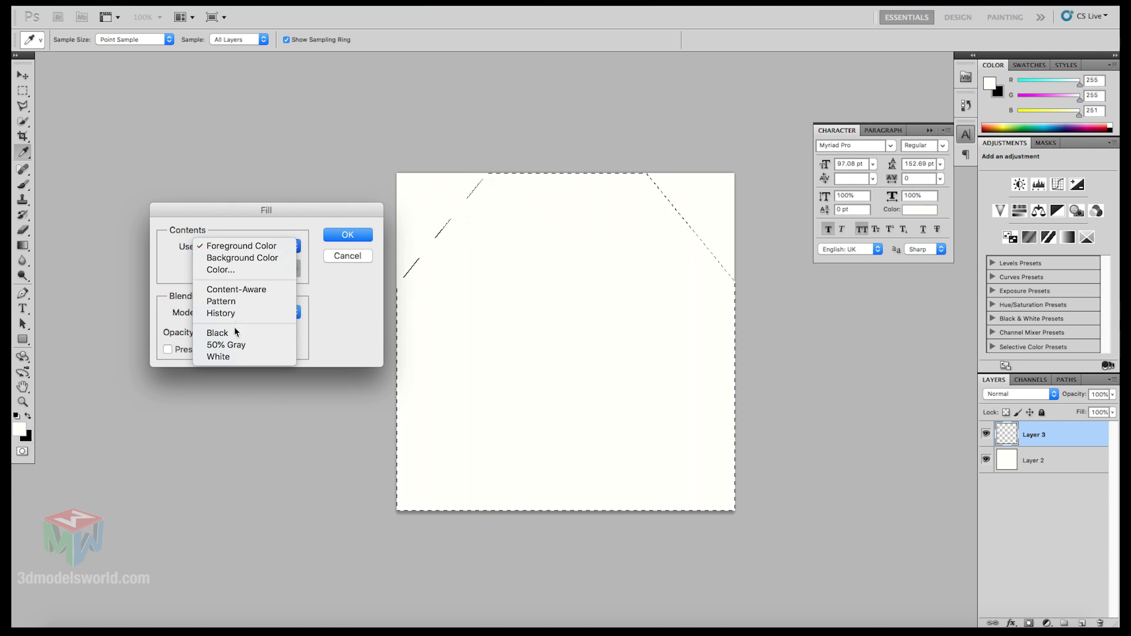
left_click(234, 356)
left_click(334, 238)
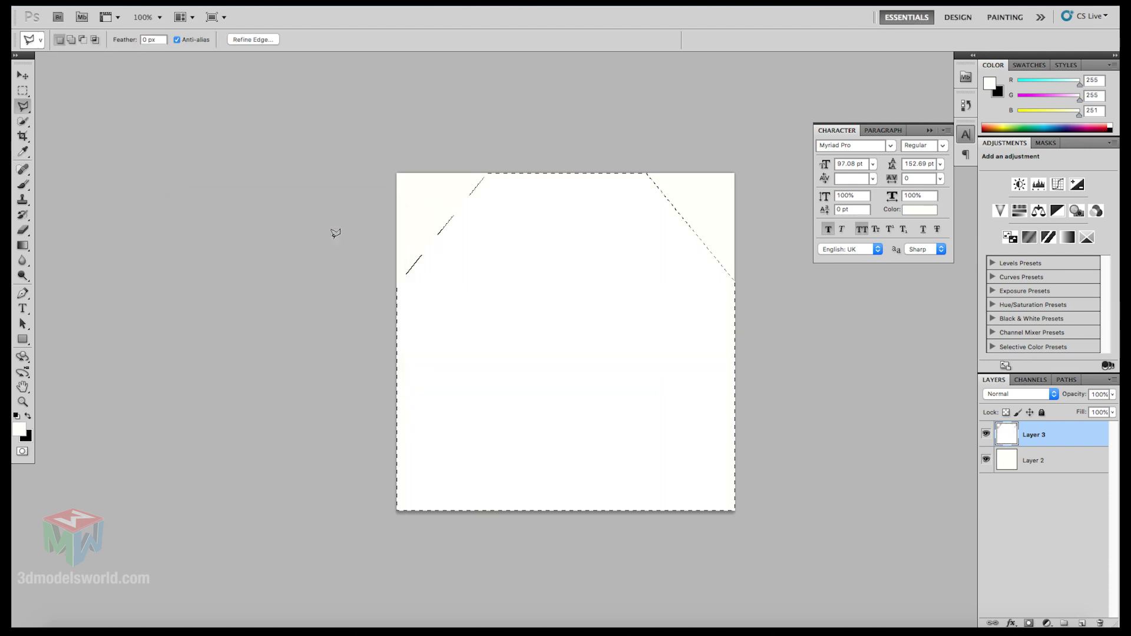
key("ctrl+d")
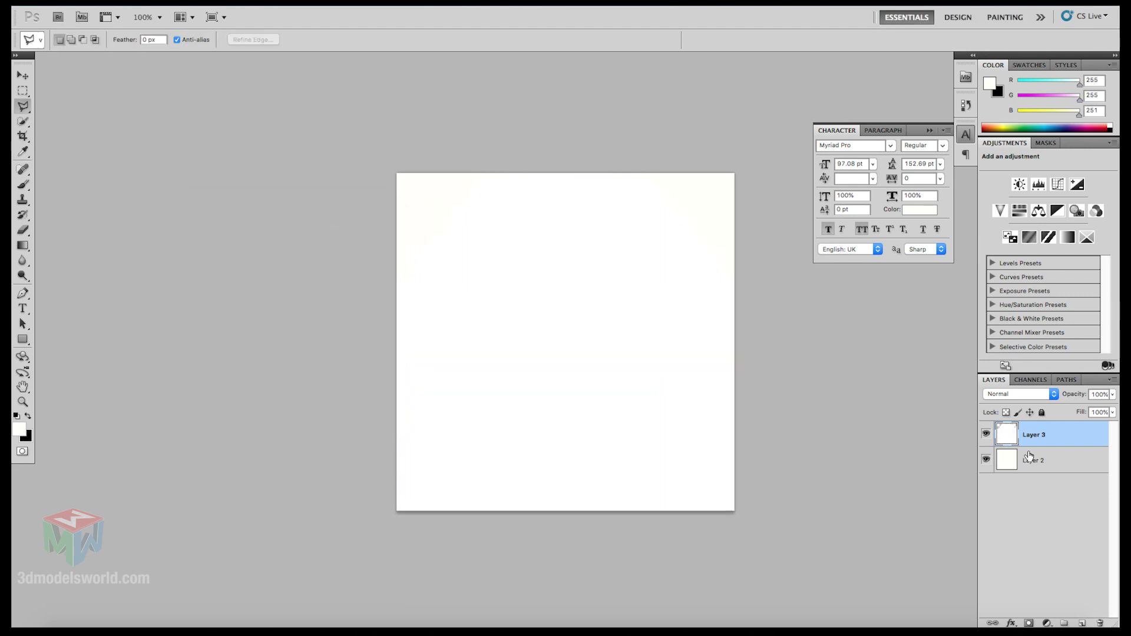
Fill all of Layer 2 with black as the backdrop behind the white petal shape
left_click(1032, 463)
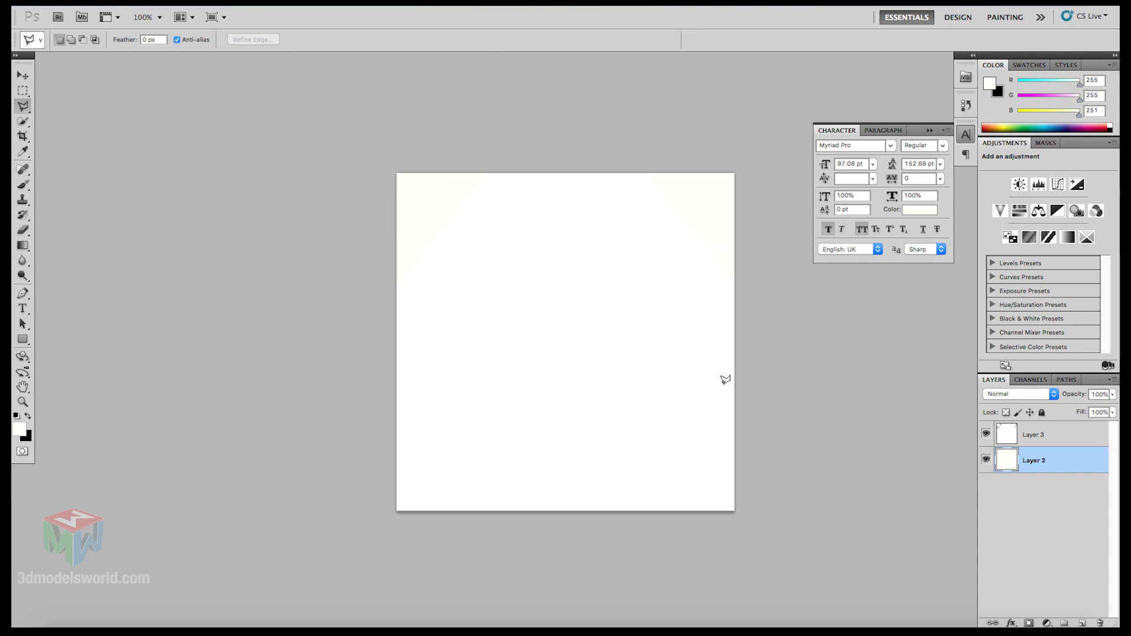
key("shift+F5")
left_click(251, 246)
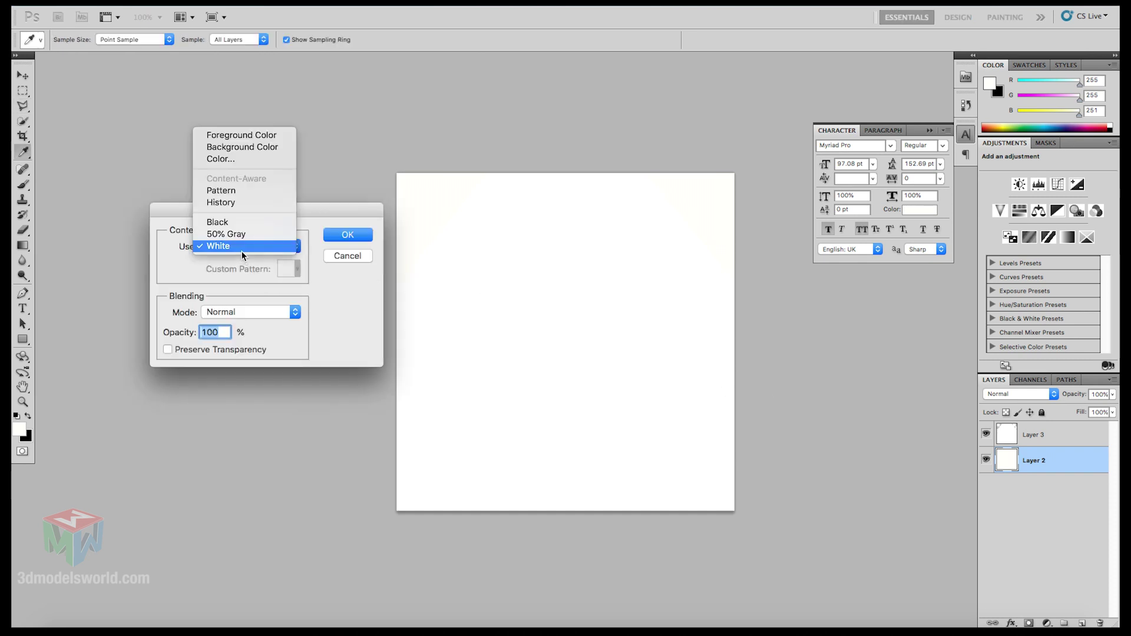
left_click(246, 220)
left_click(331, 234)
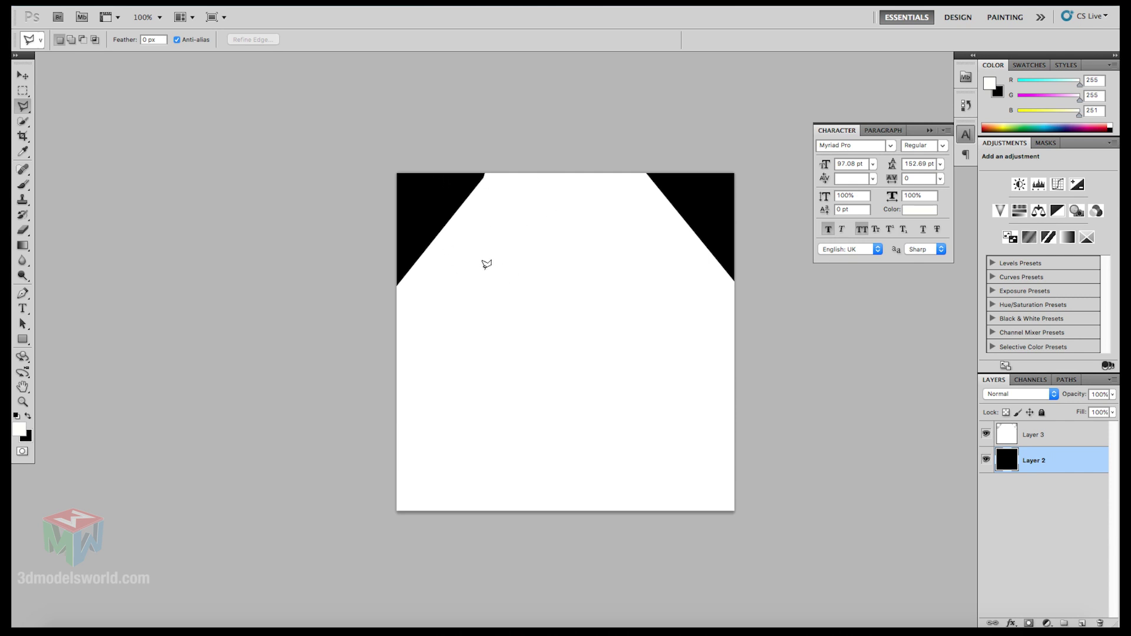
key("v")
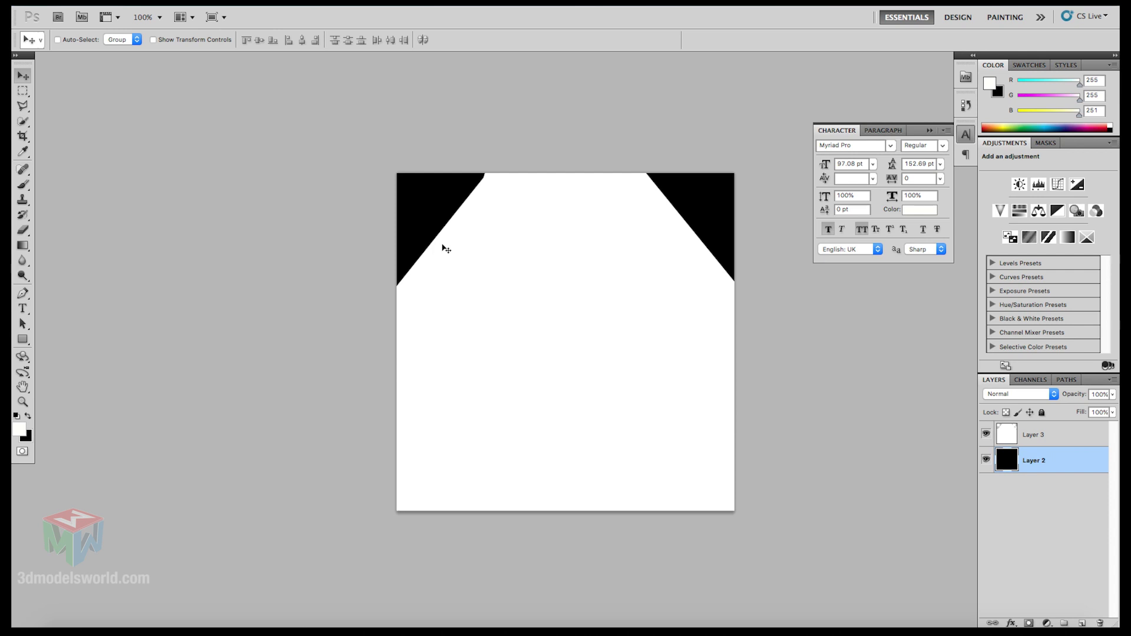
key("ctrl+t")
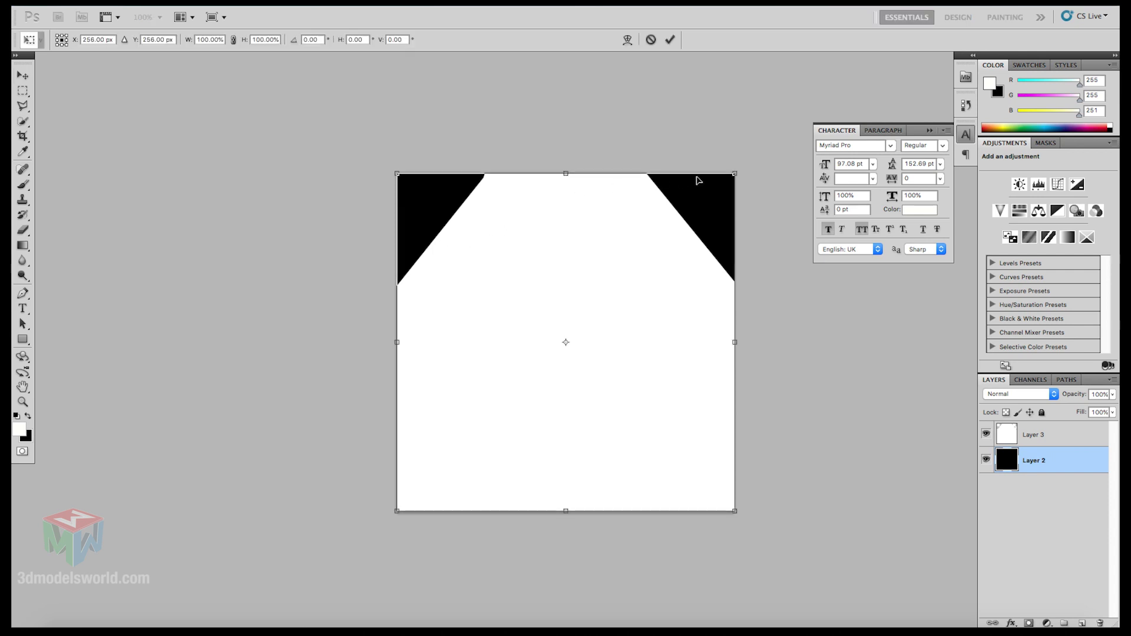
left_click_drag(736, 172, 769, 138)
key("Return")
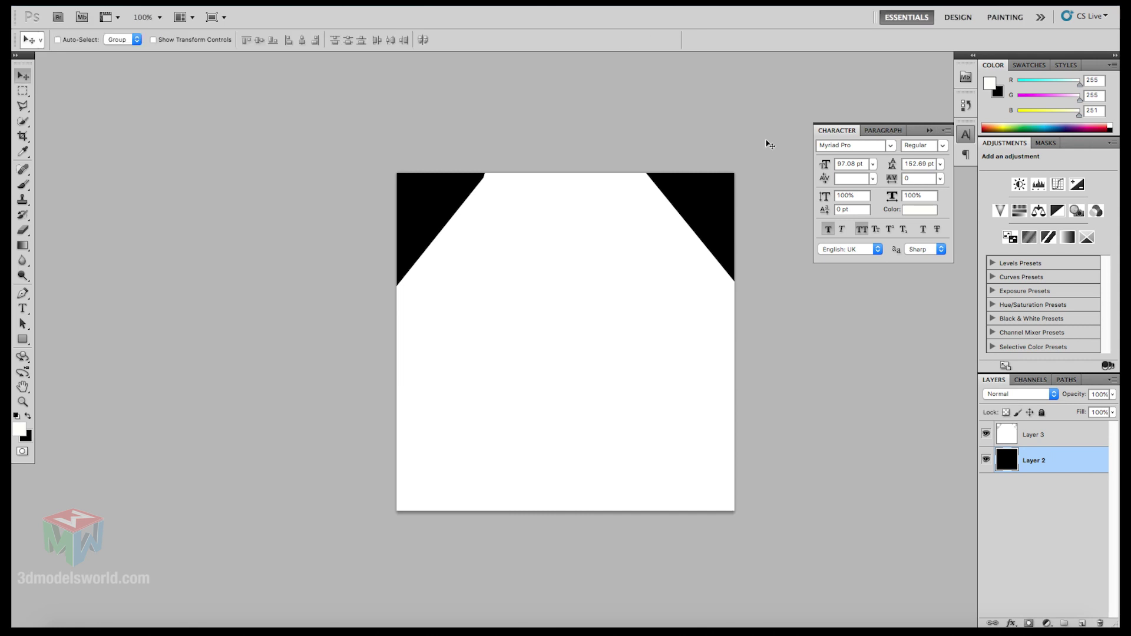
Scale Layer 3's white petal shape up around its centre to about 108.6% in width and height
key("alt+bracketright")
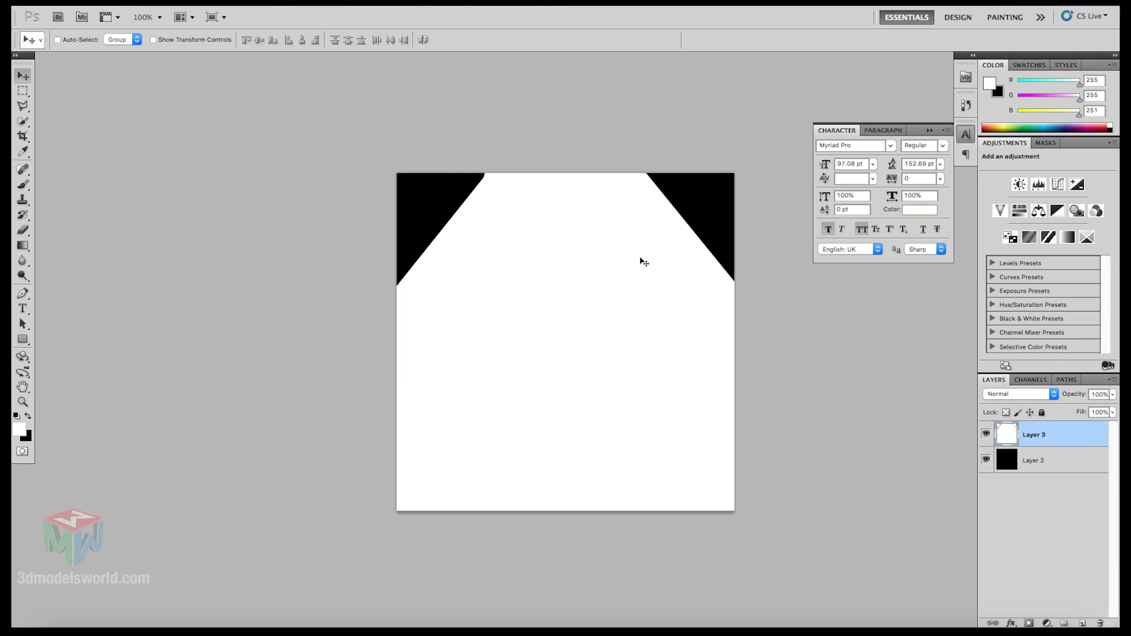
key("ctrl+t")
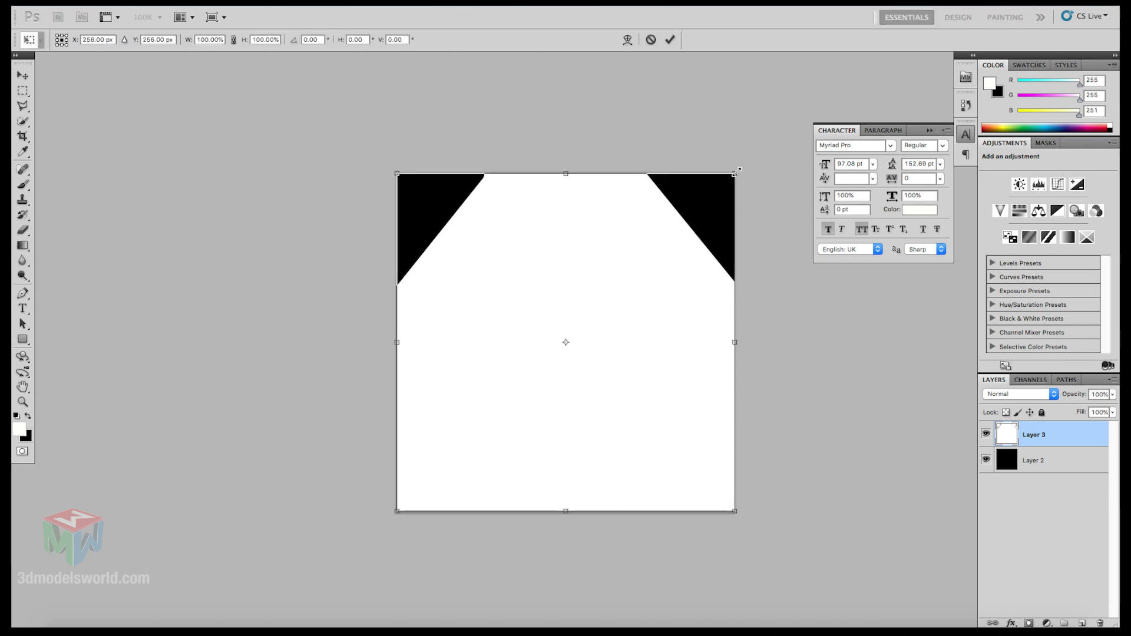
key("Return")
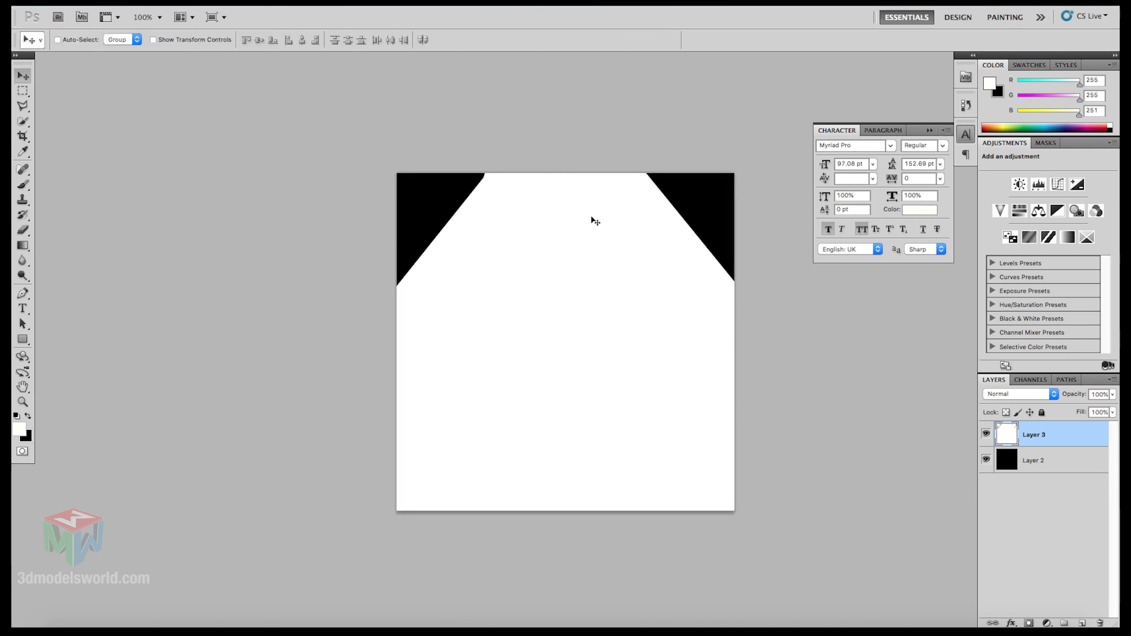
key("ctrl+t")
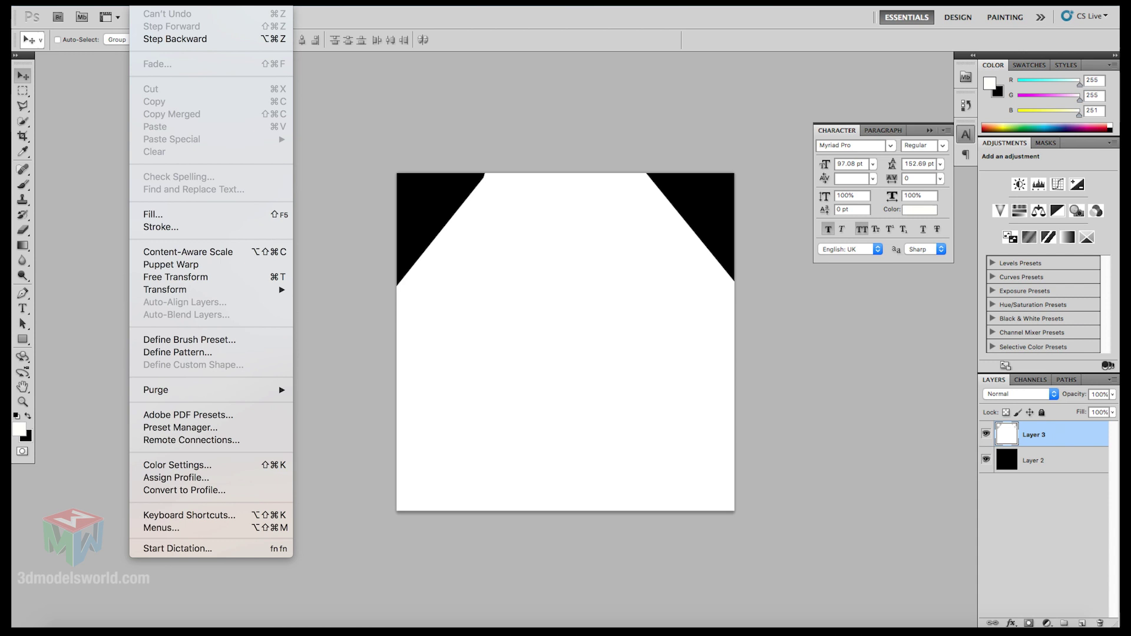
left_click(140, 3)
mouse_move(203, 293)
left_click(319, 314)
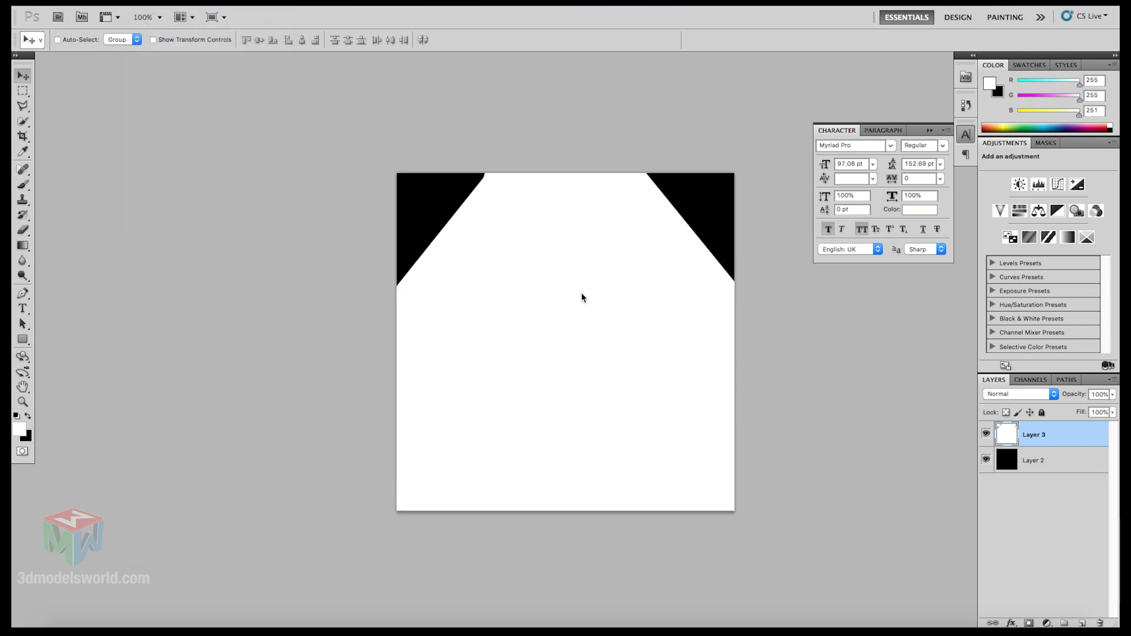
mouse_move(737, 172)
left_mouse_down()
mouse_move(763, 152)
mouse_move(738, 171)
mouse_move(759, 169)
left_mouse_up()
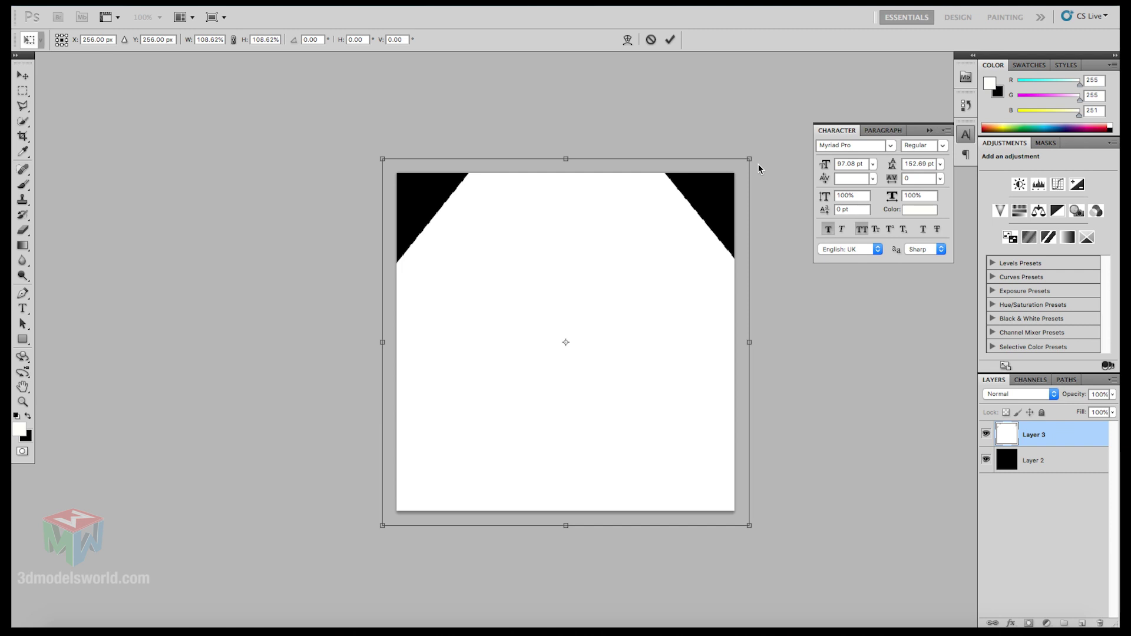
key("Return")
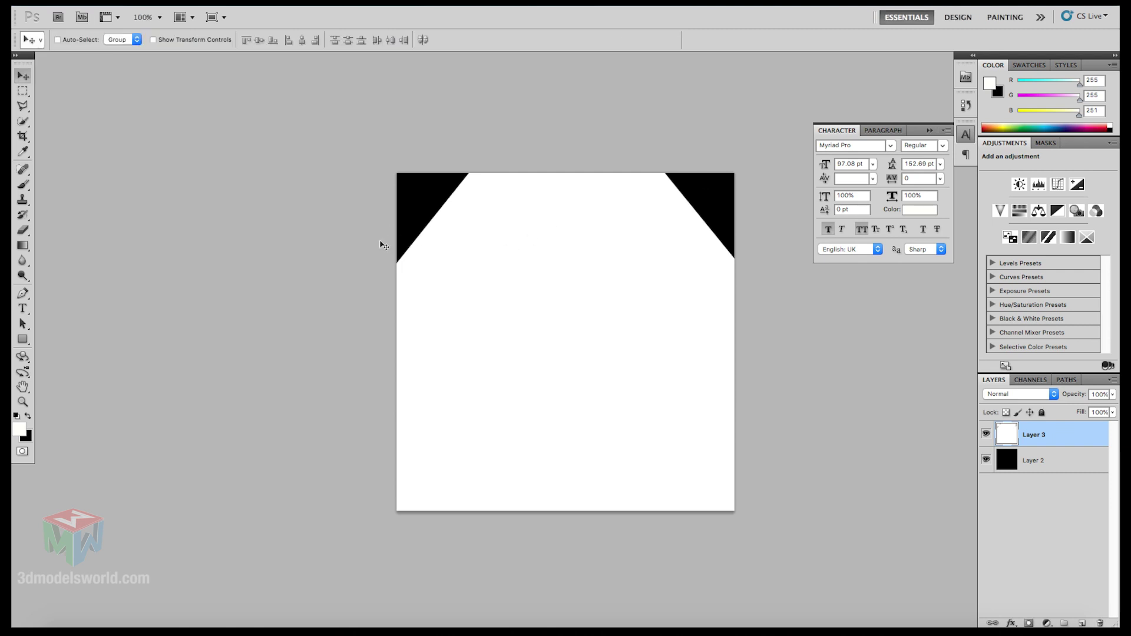
key("ctrl+t")
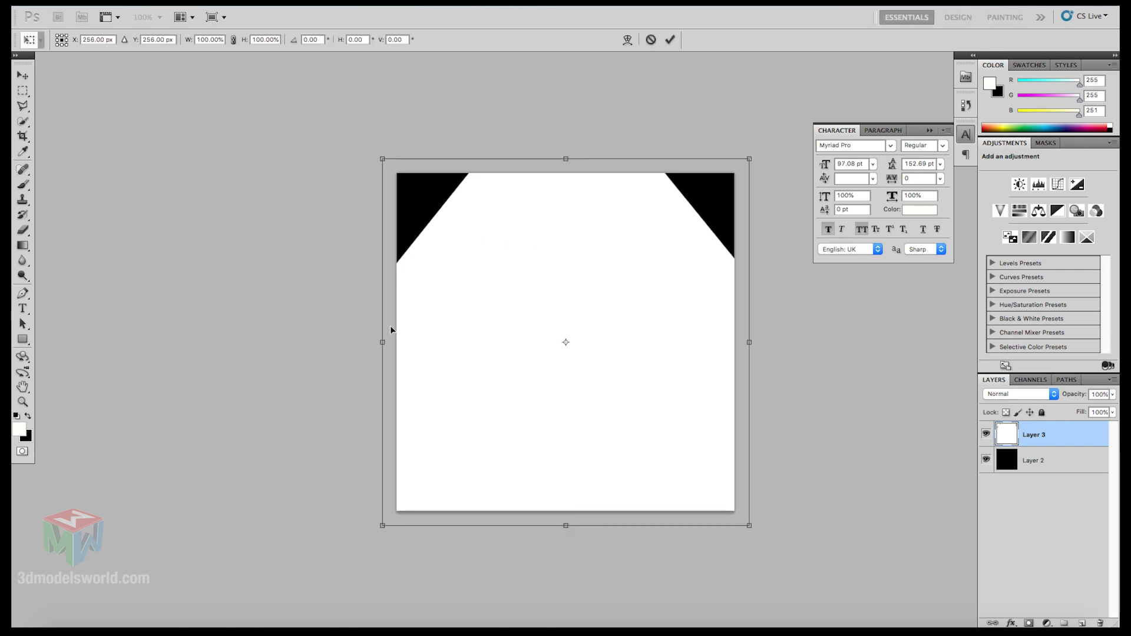
left_click_drag(383, 342, 392, 341)
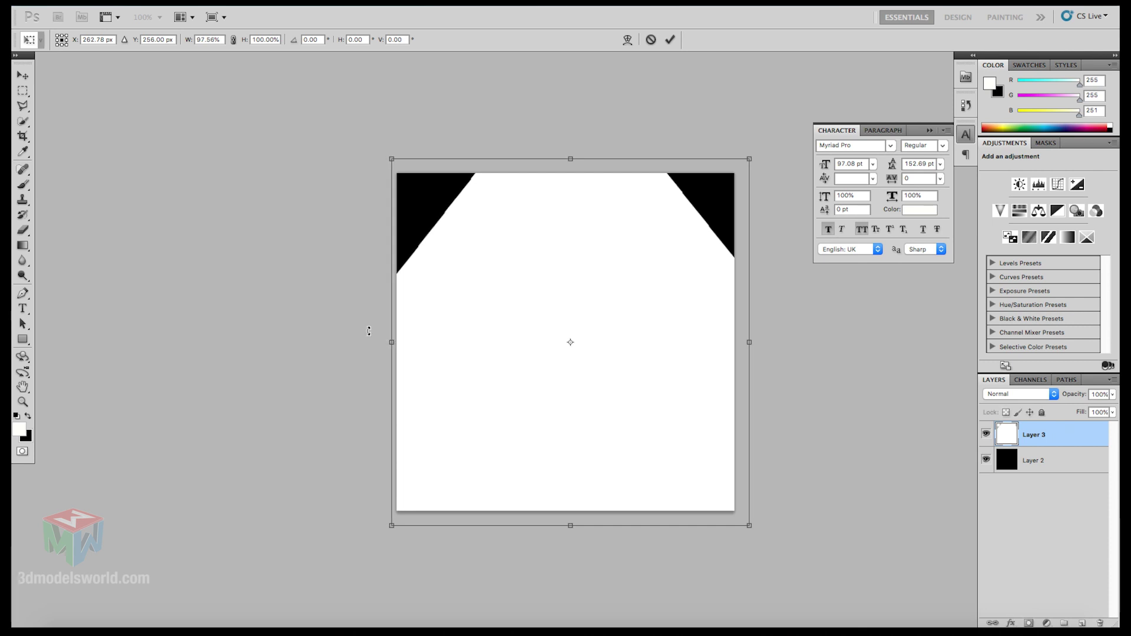
key("Return")
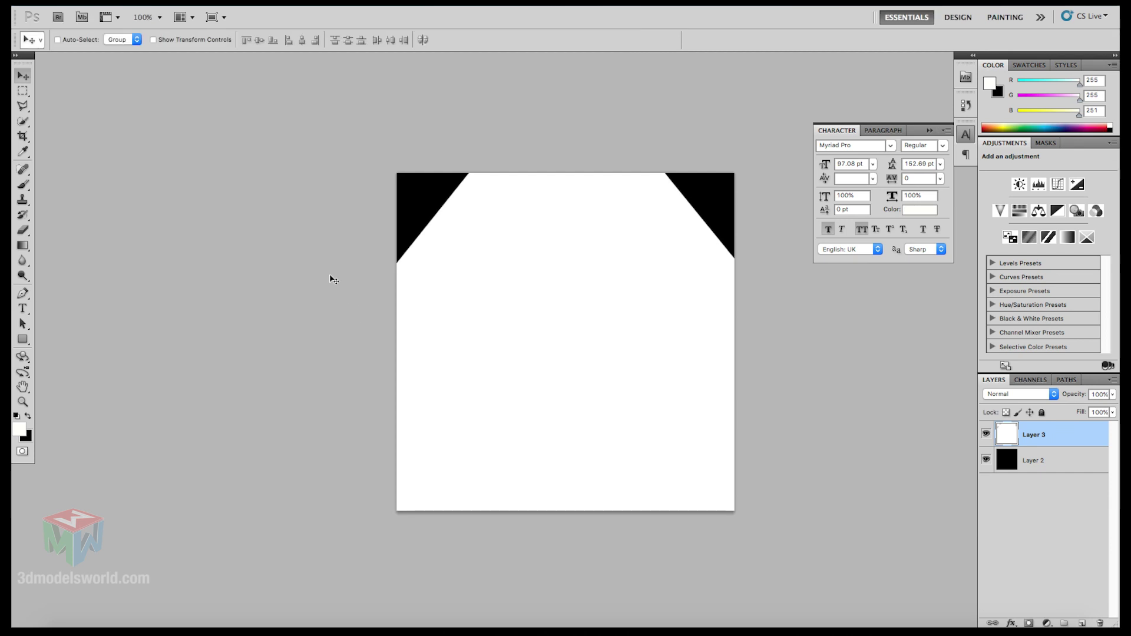
Save the image as a JPEG named flower_mask in the flower folder
key("super+s")
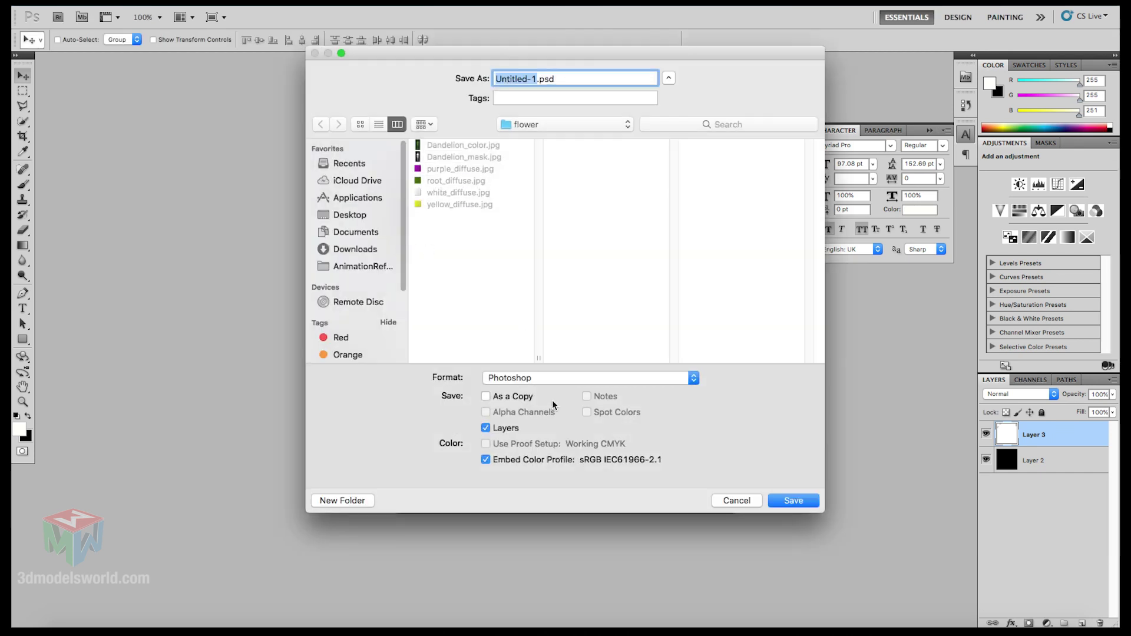
left_click(554, 378)
left_click(560, 460)
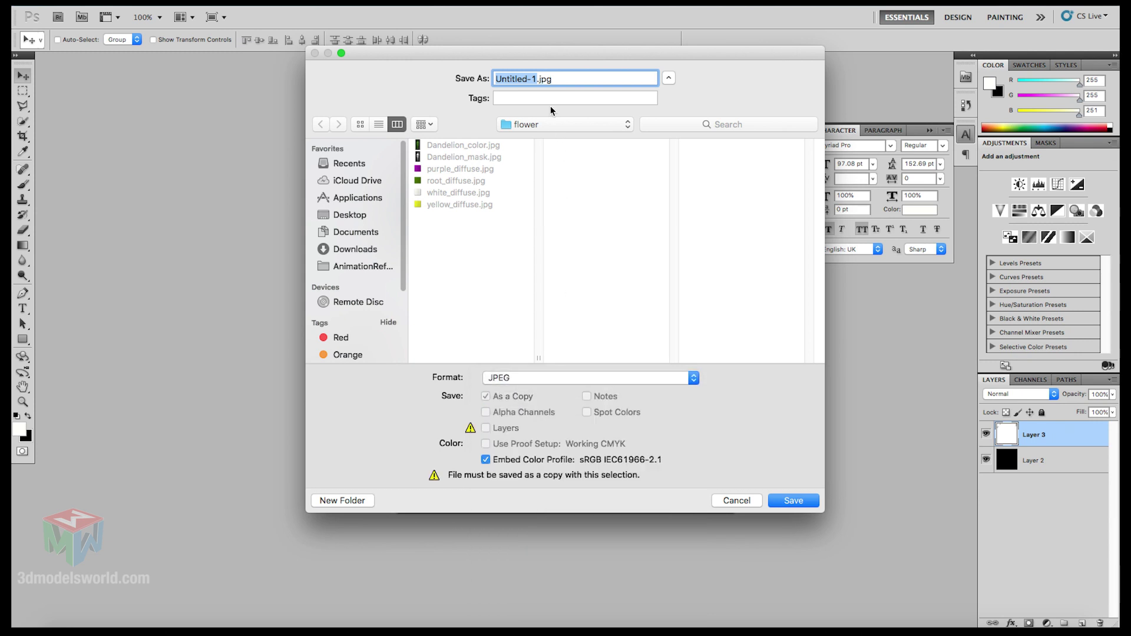
left_click_drag(537, 80, 519, 79)
type("flower_")
type("mask")
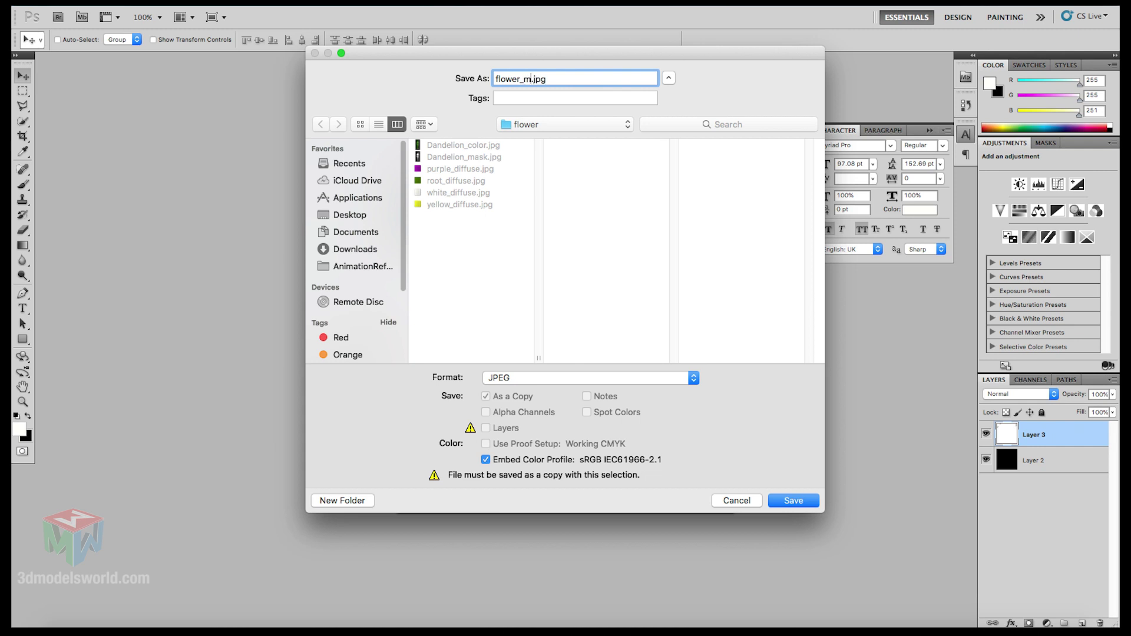
key("Return")
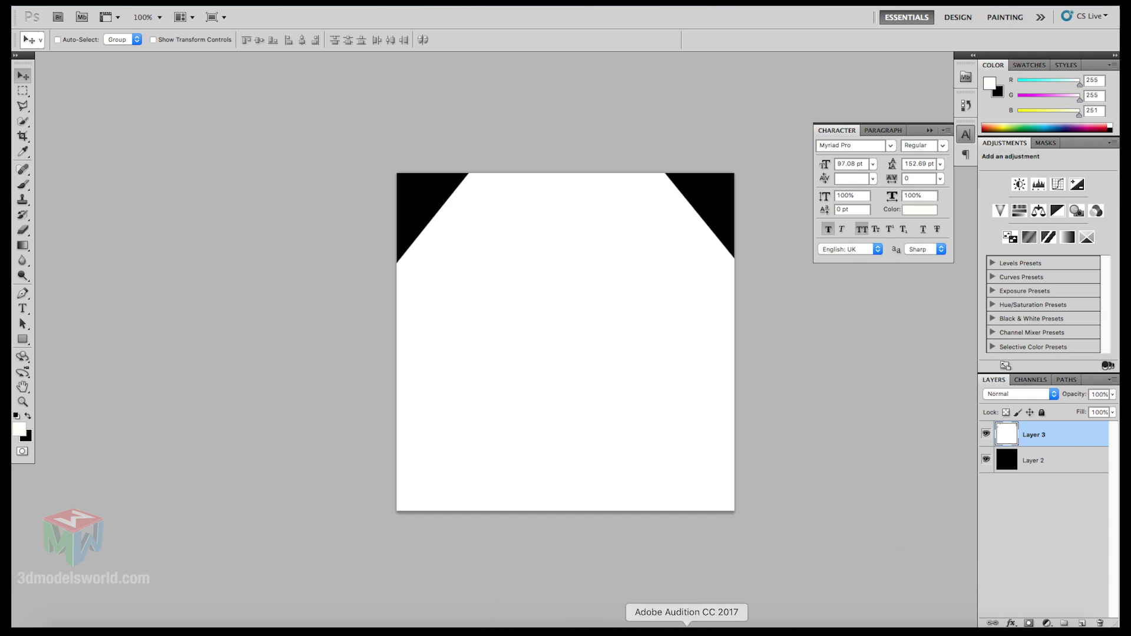
Switch to Maya and select the stem meshes of all three dandelion plants together
left_click(423, 626)
left_click(789, 368)
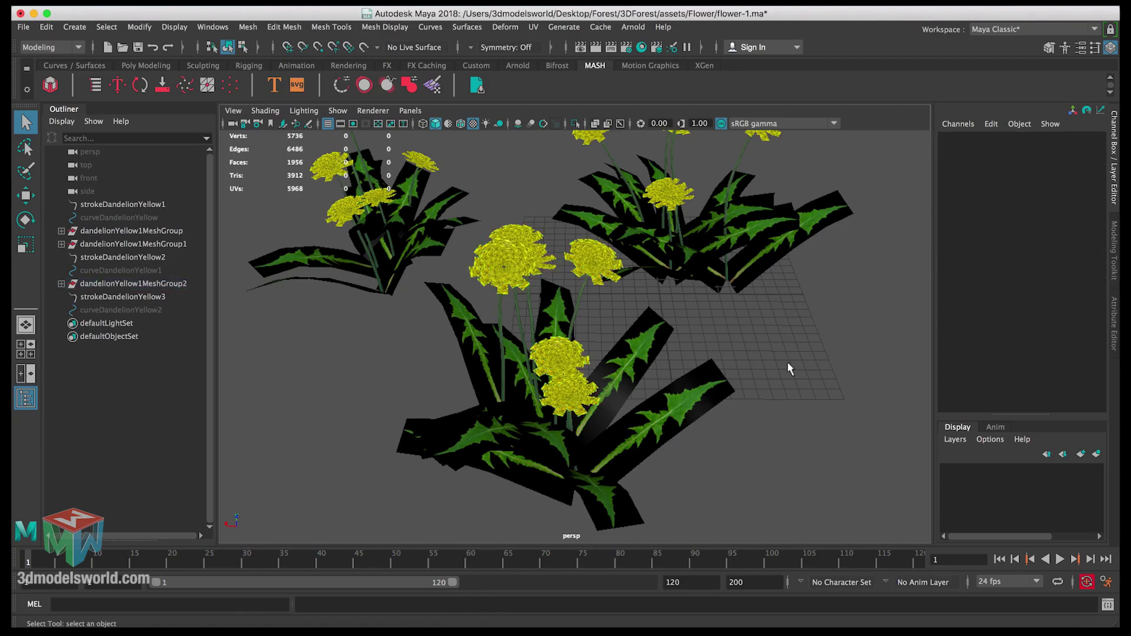
left_click_drag(677, 353, 561, 305, "alt")
left_click(537, 299)
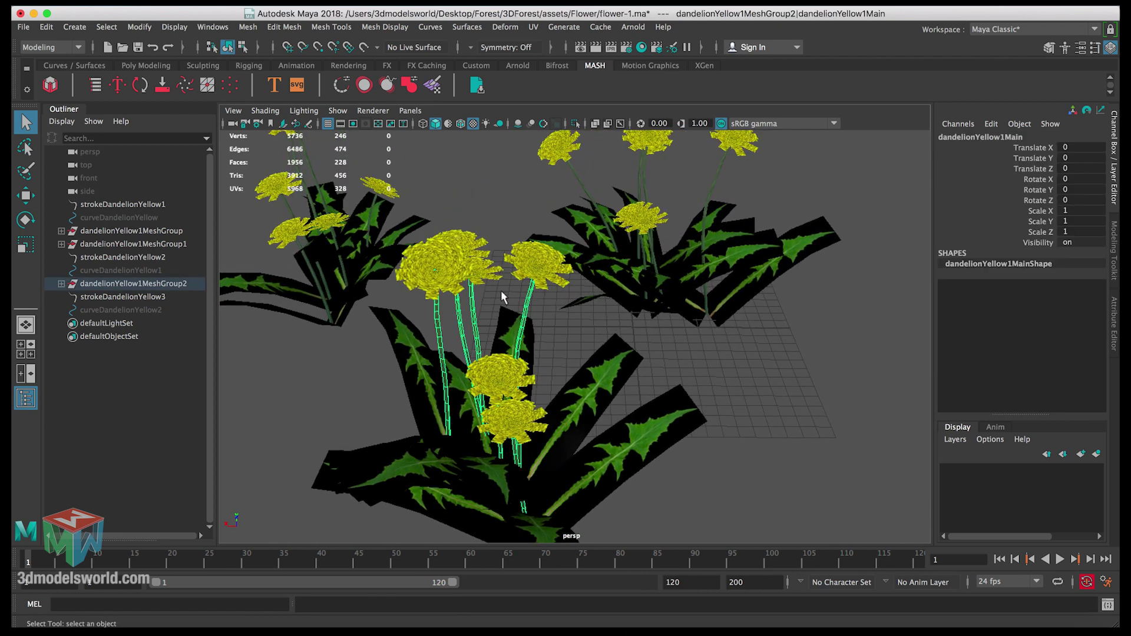
scroll(385, 221, "up", 2)
left_click_drag(298, 190, 336, 228, "alt")
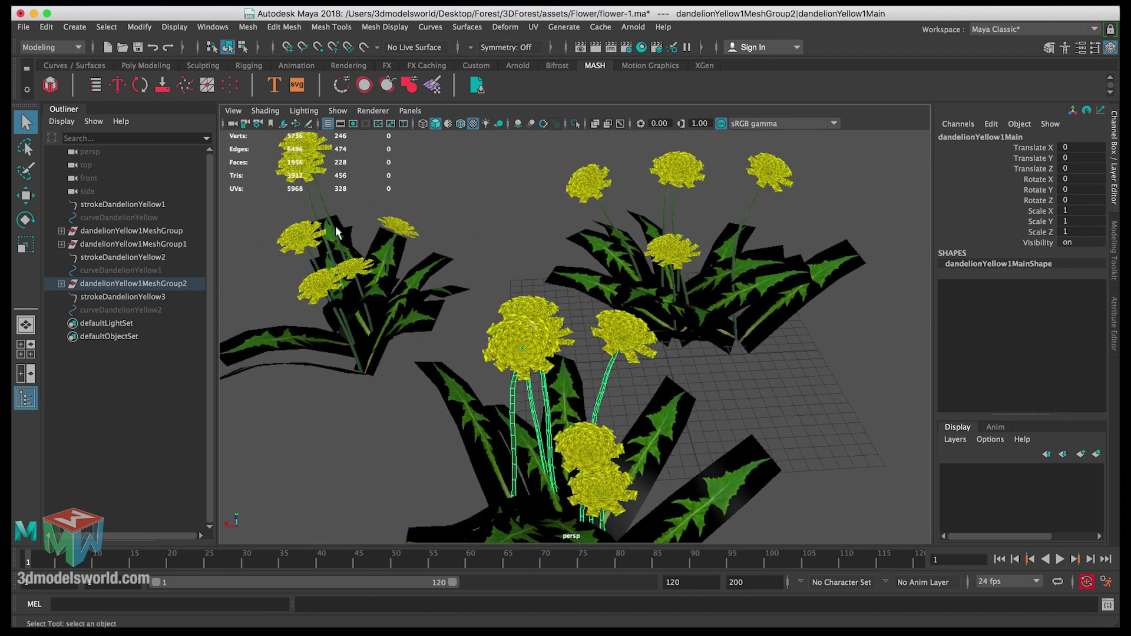
left_click(320, 208, "shift")
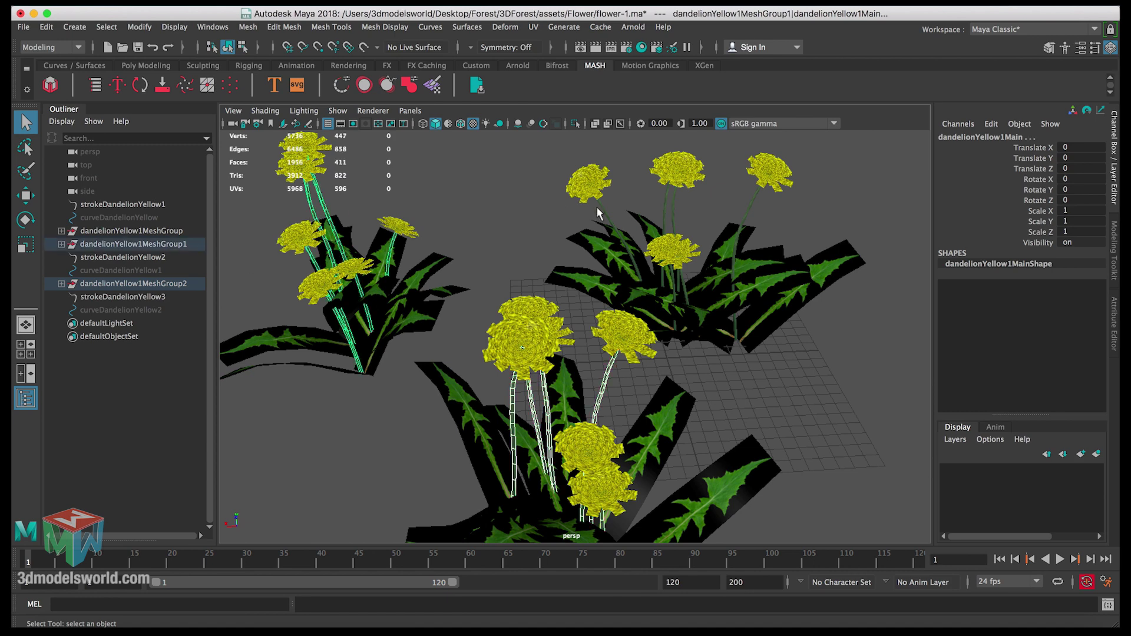
left_click(613, 214, "shift")
left_click_drag(626, 221, 589, 247, "alt")
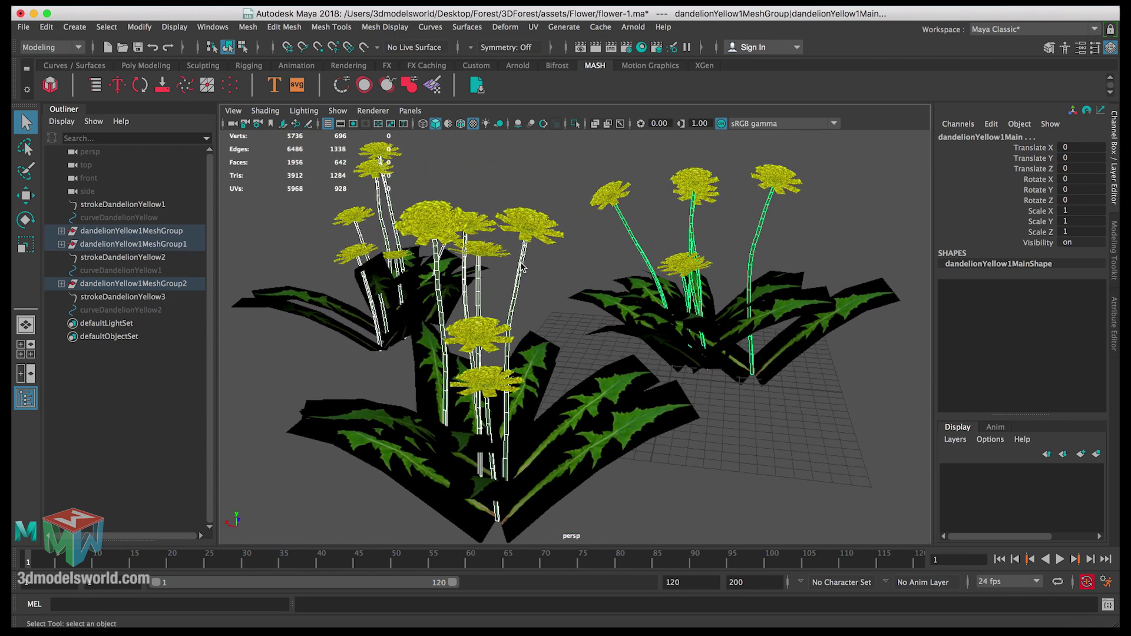
Assign a new Arnold aiStandardSurface material to the selected stems
right_click_drag(521, 268, 534, 601)
left_click(427, 240)
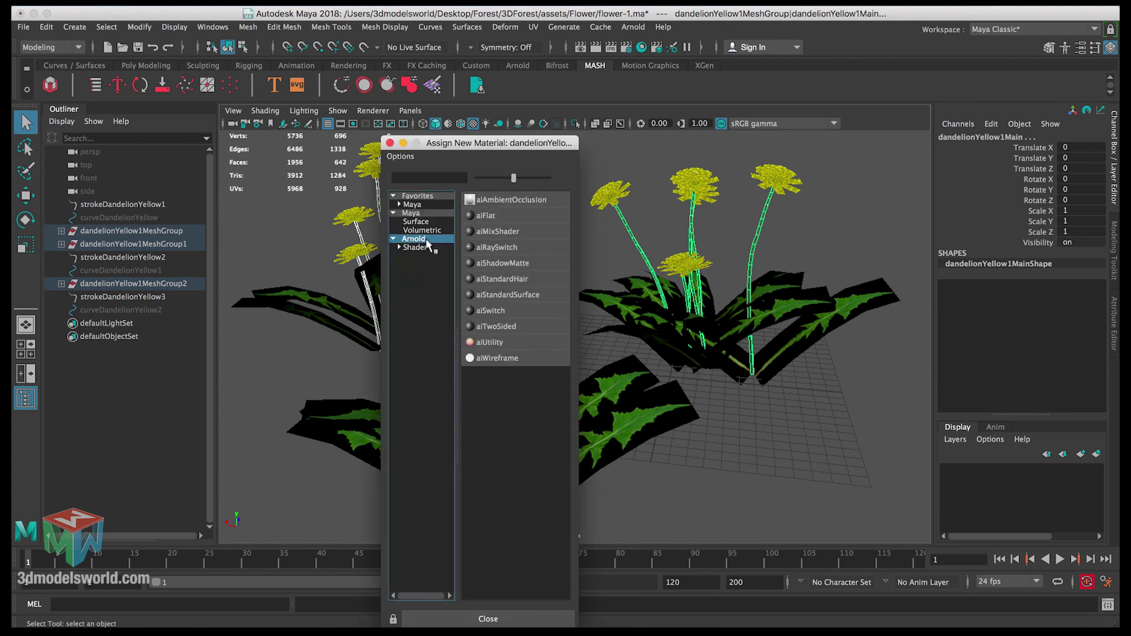
left_click(506, 295)
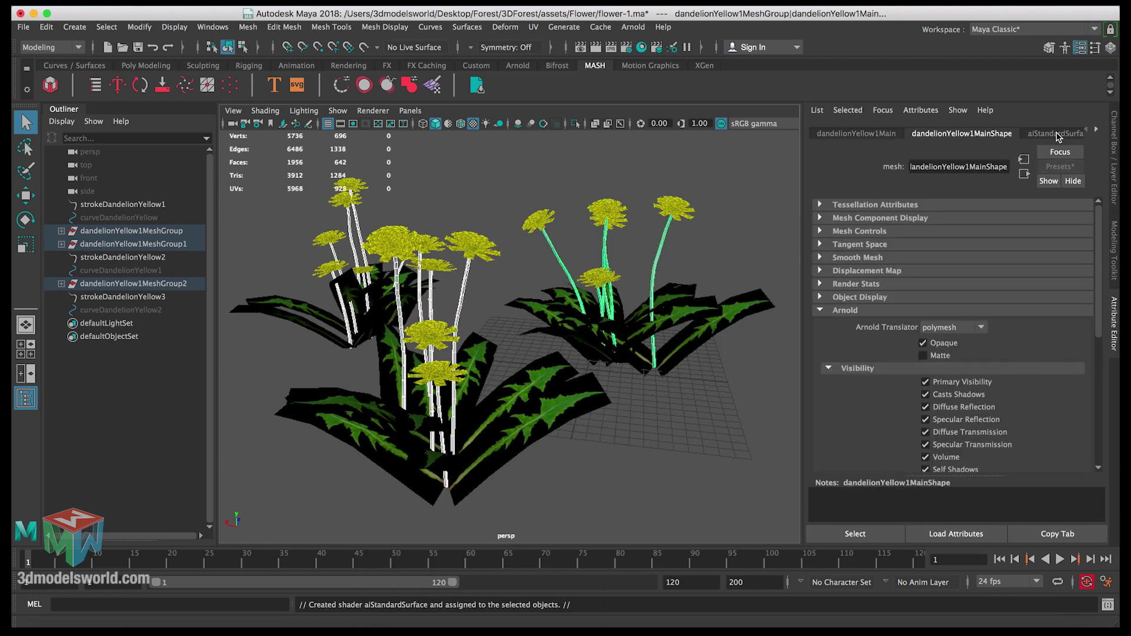
Rename the stems' new aiStandardSurface material as ai_FlowerRoot
key("ctrl+a")
key("ctrl+a")
left_click(1097, 131)
left_click(877, 134)
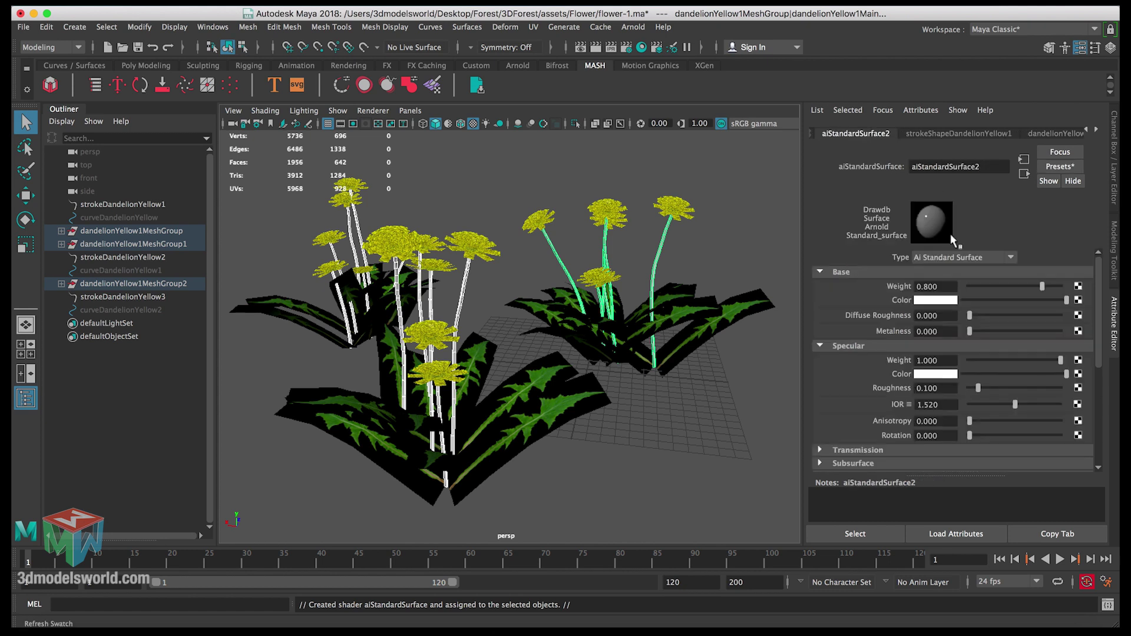
left_click_drag(990, 167, 896, 169)
type("ai_Fl")
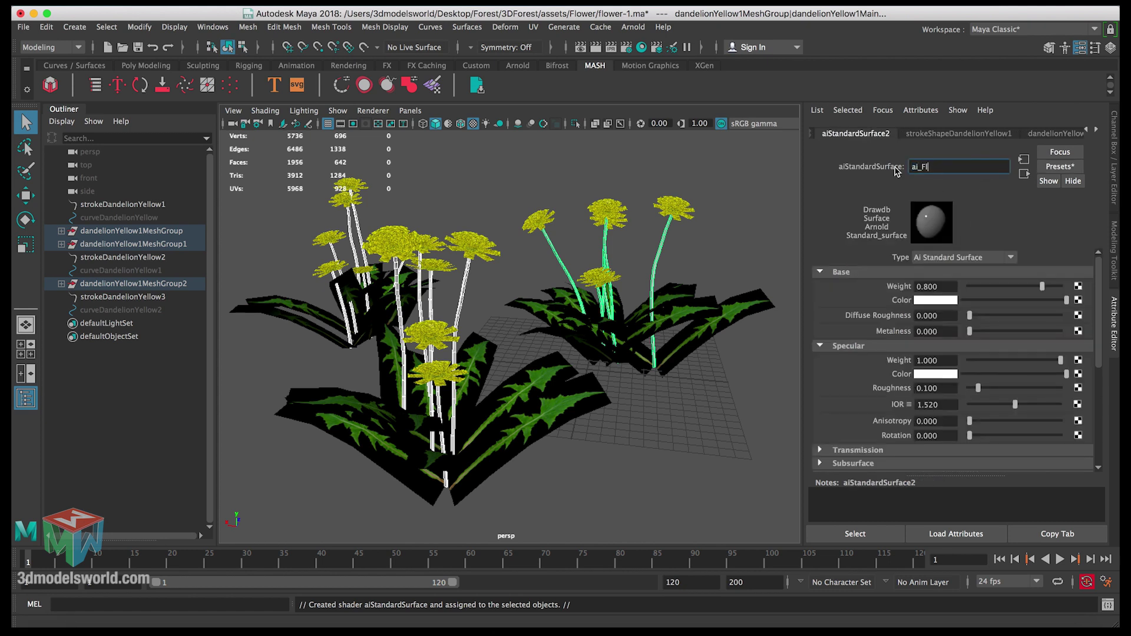
type("owerRoot")
key("Return")
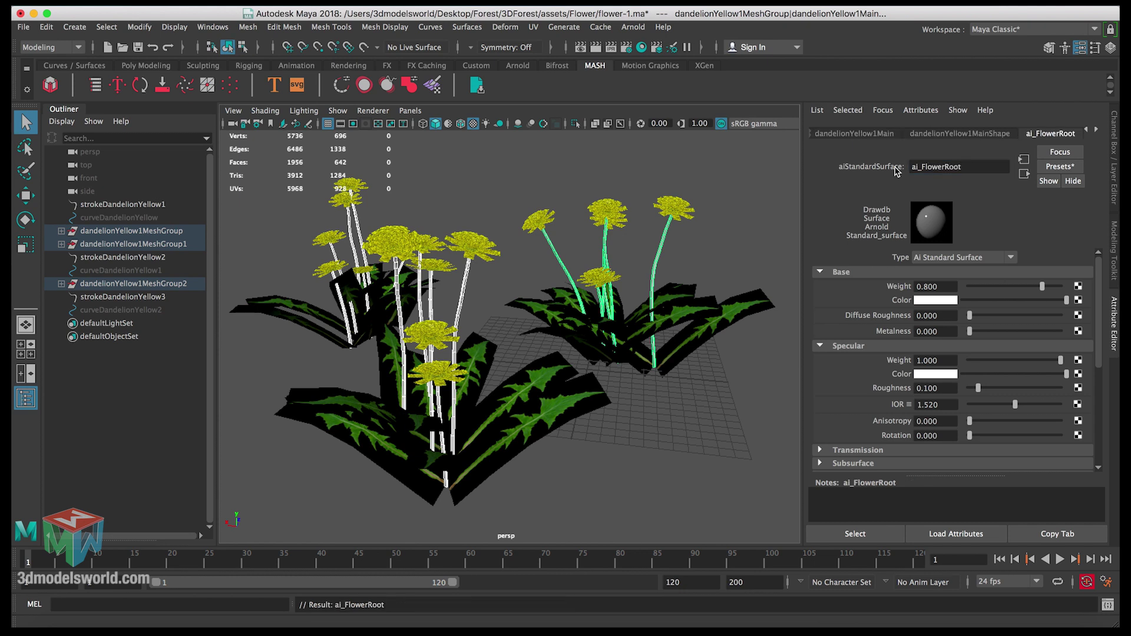
Connect a File texture using root_diffuse.jpg to the base color of the ai_FlowerRoot material
left_click(1079, 300)
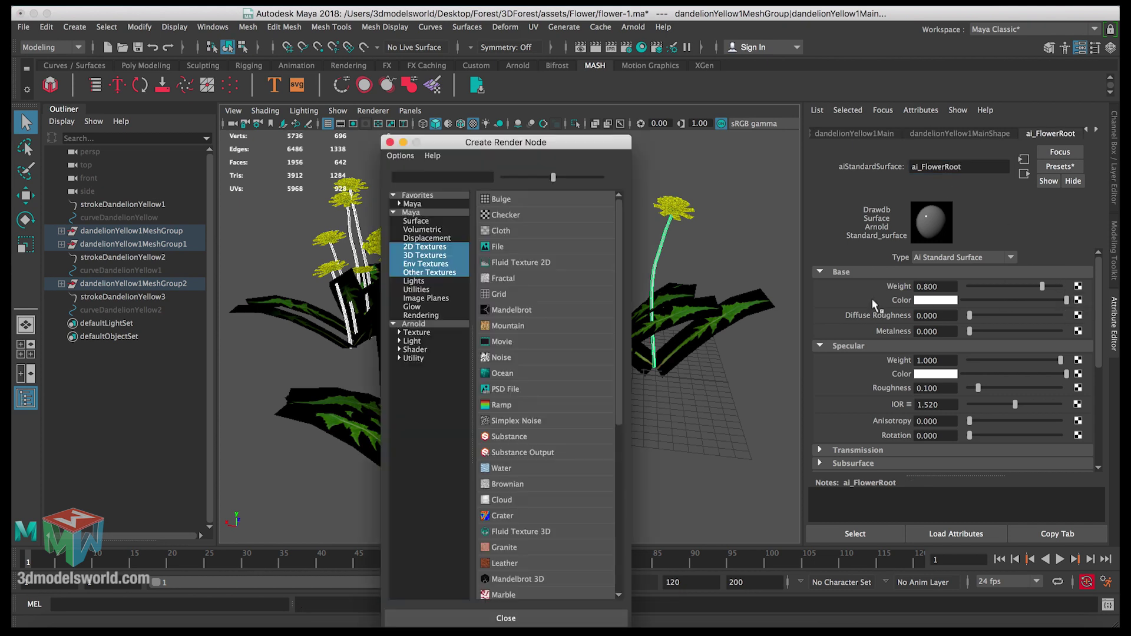
left_click(512, 242)
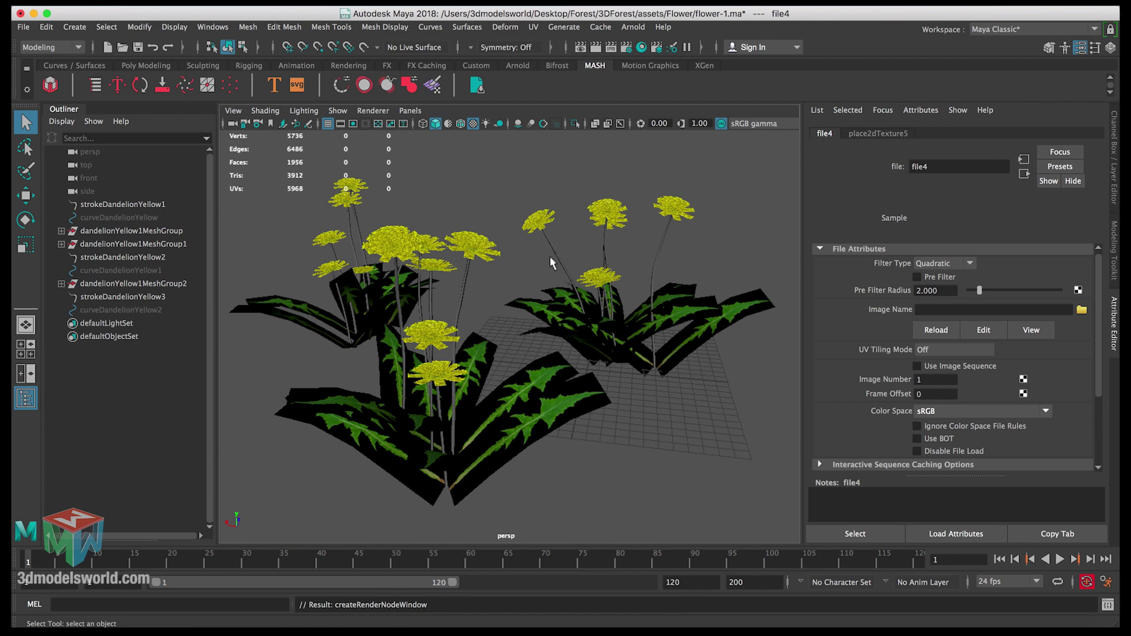
left_click(1081, 309)
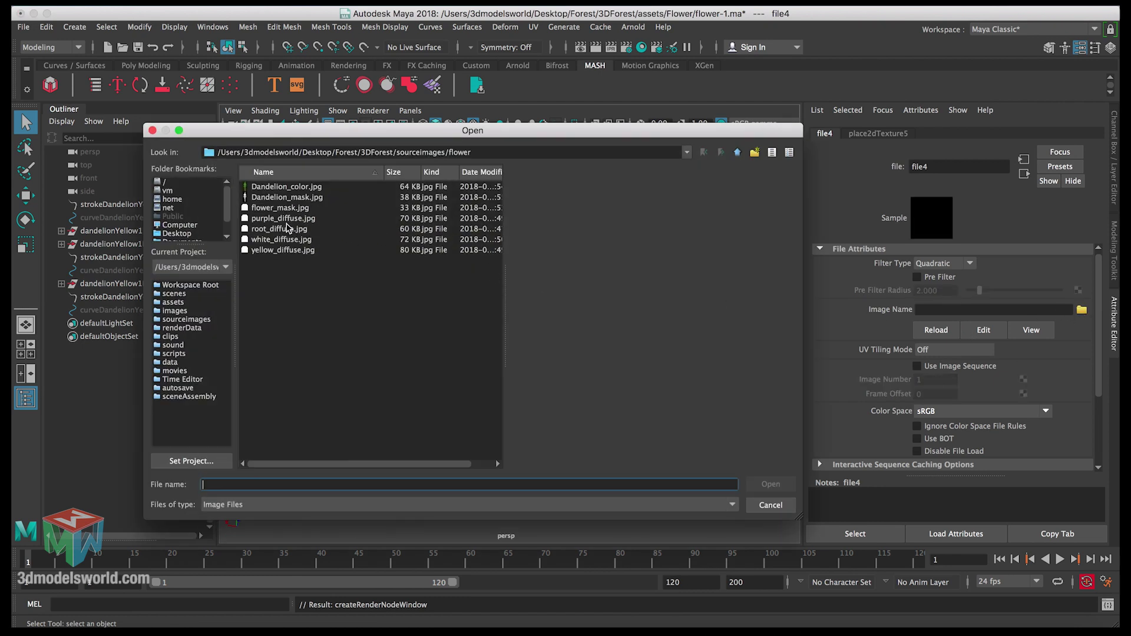
left_click(274, 230)
left_click(770, 484)
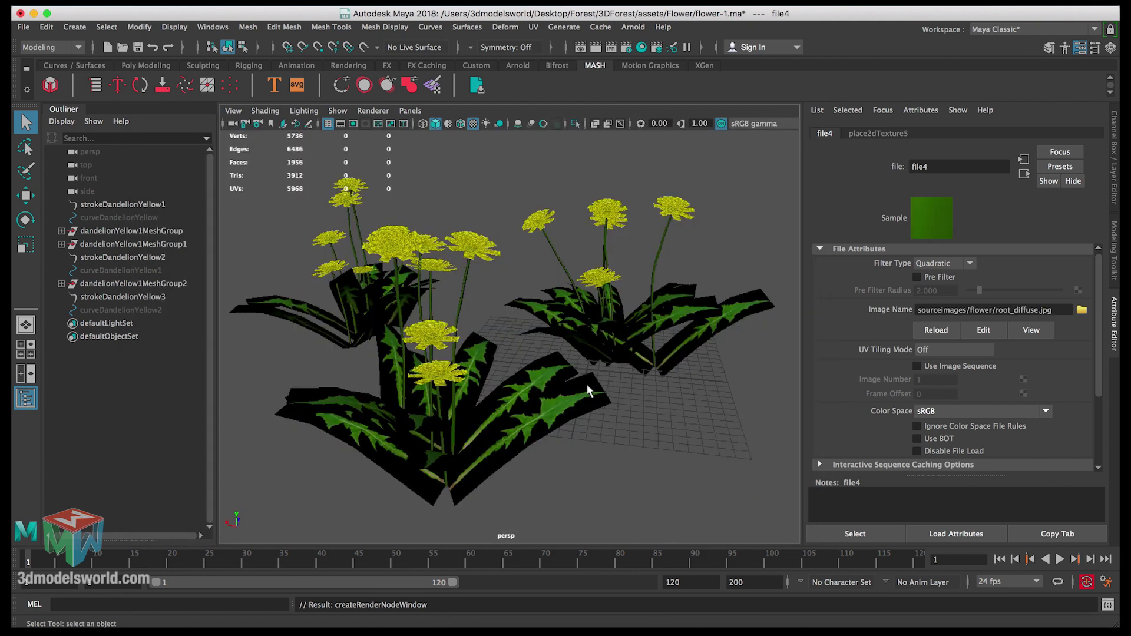
right_click_drag(479, 283, 455, 326, "alt")
left_click_drag(454, 326, 465, 324, "alt")
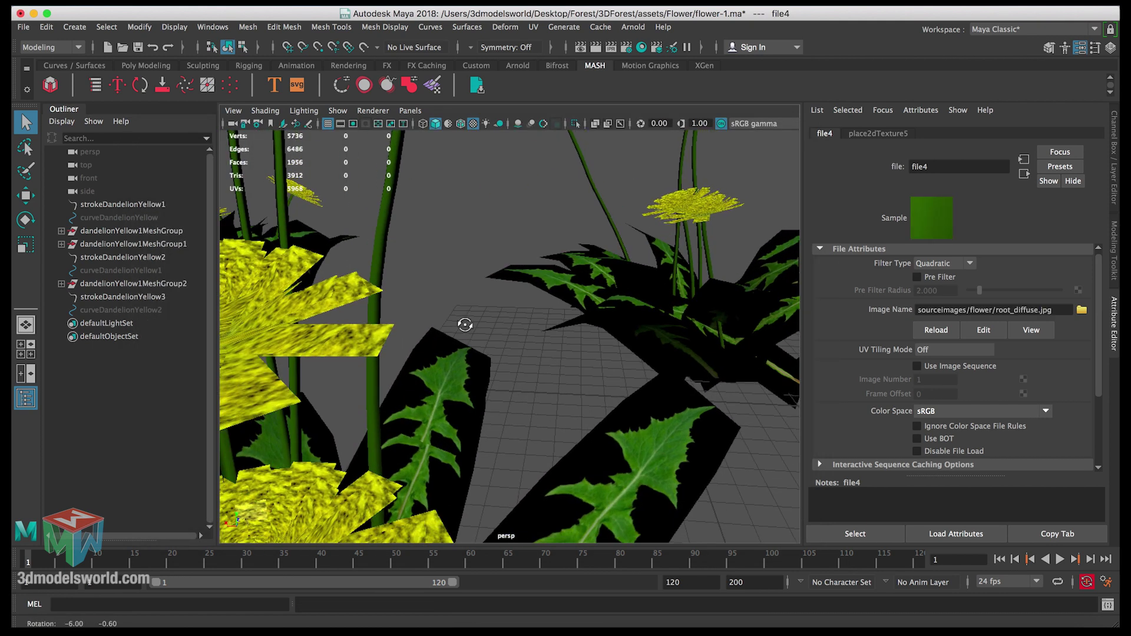
right_click_drag(464, 325, 387, 254, "alt")
left_click_drag(387, 254, 391, 270, "alt")
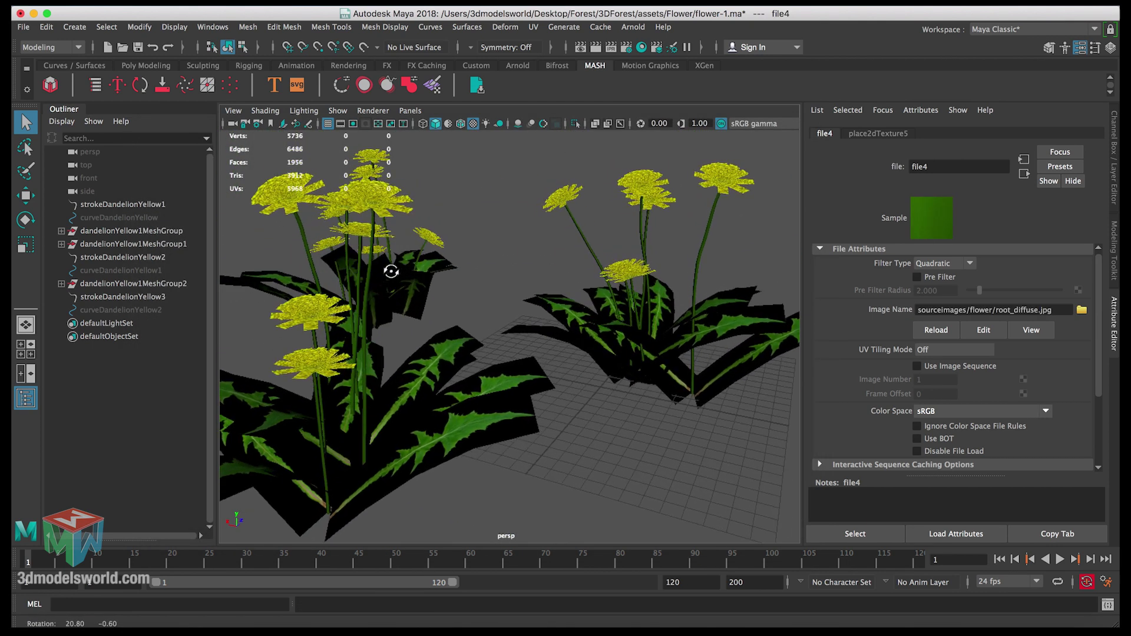
Set the ai_FlowerRoot material's specular weight to 0.235 and specular roughness to 0.382
left_click(1025, 175)
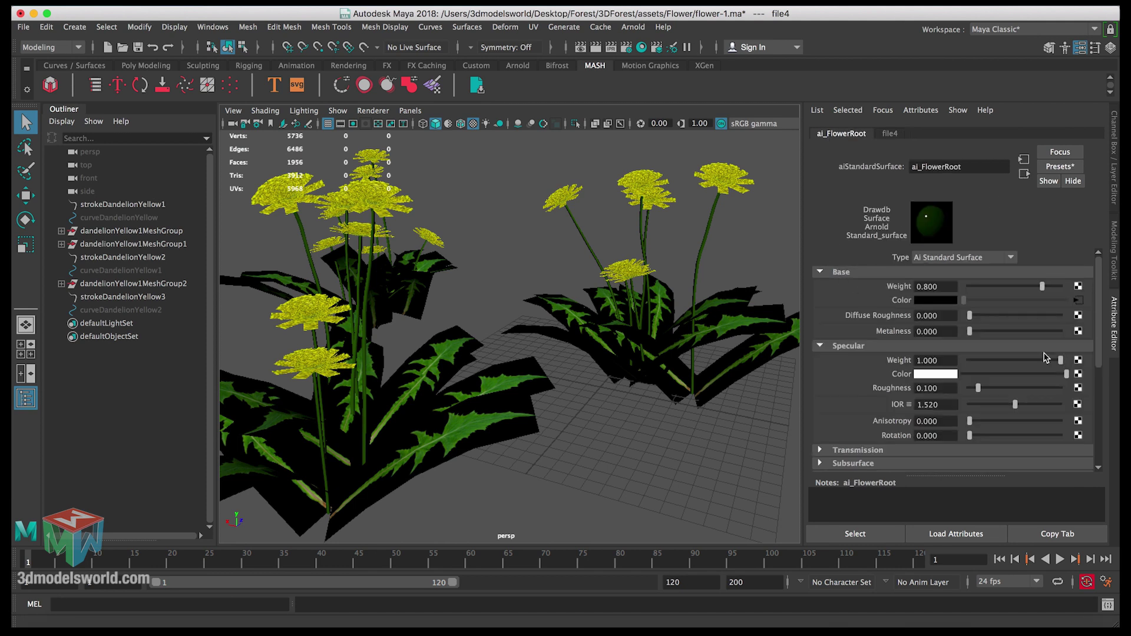
left_click(994, 361)
left_click_drag(992, 364, 1005, 388)
left_click_drag(642, 354, 560, 379, "alt")
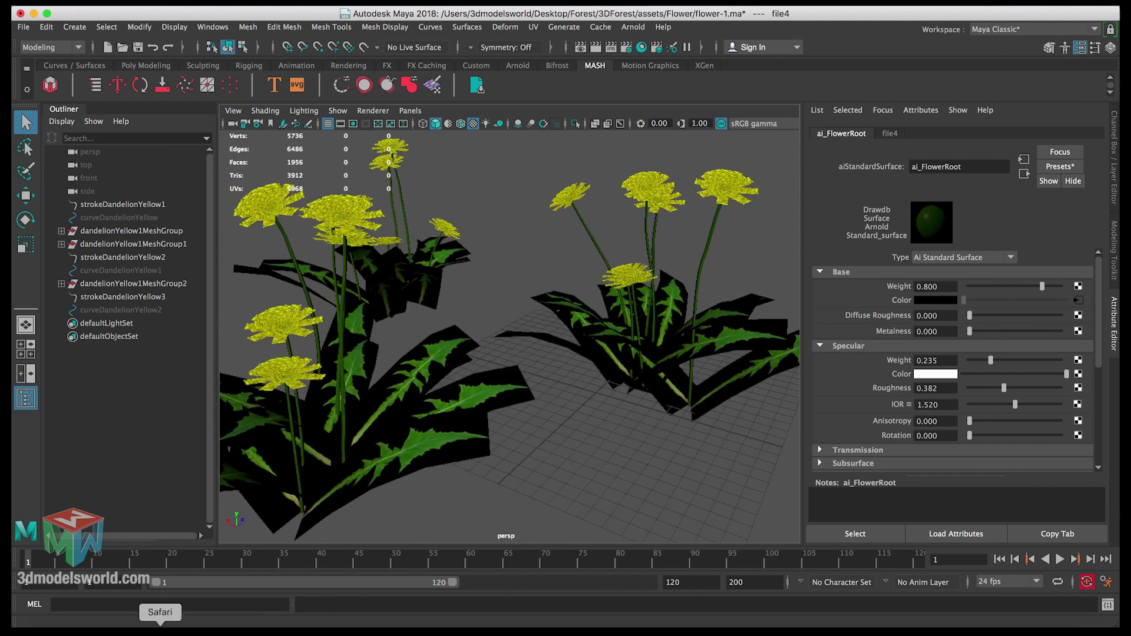
Switch to Safari to examine the yellow dandelion reference photo, and return to the plants in Maya
left_click(160, 628)
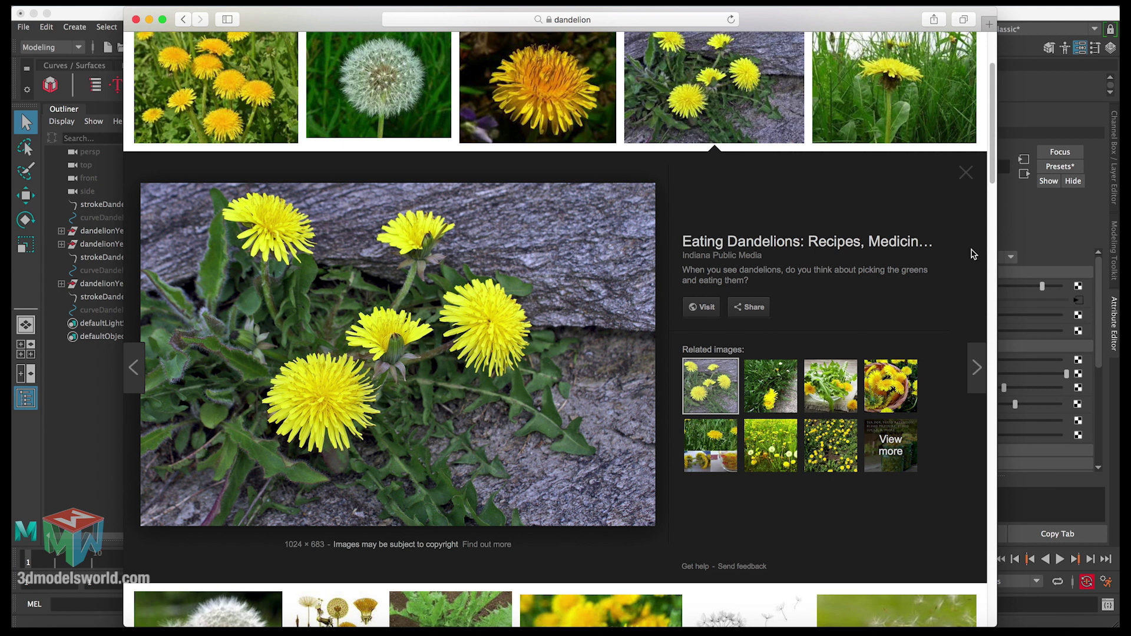
left_click(1021, 230)
left_click_drag(613, 283, 565, 314, "alt")
middle_click_drag(565, 314, 665, 266, "alt")
left_click_drag(664, 266, 611, 223, "alt")
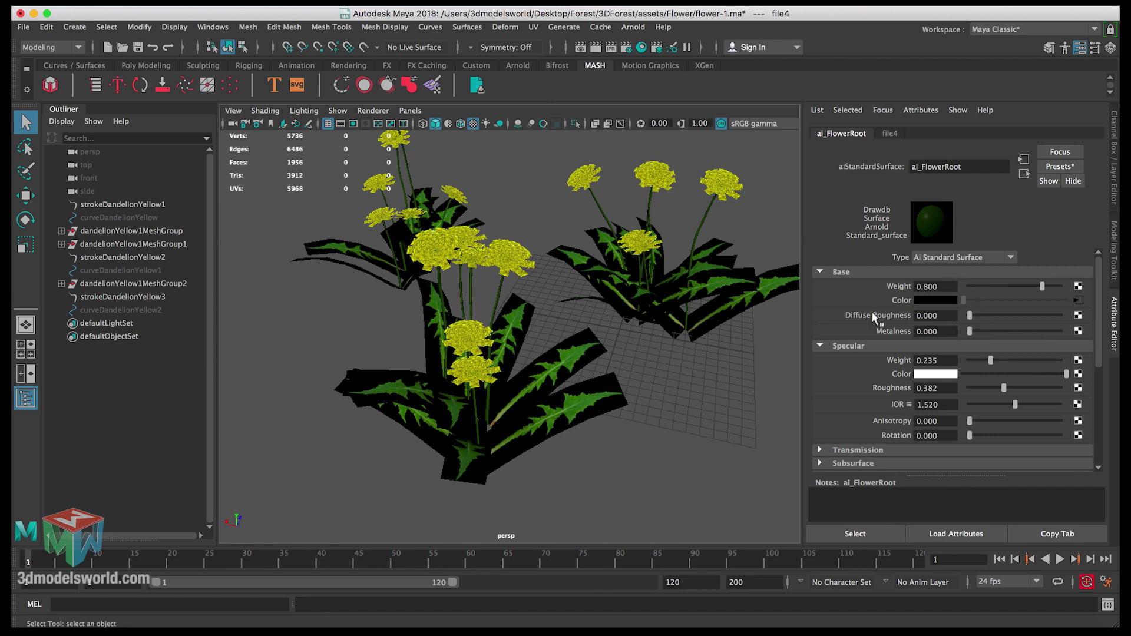
Assign a new Arnold aiStandardSurface material to the flower heads of the front dandelion plant
key("ctrl+a")
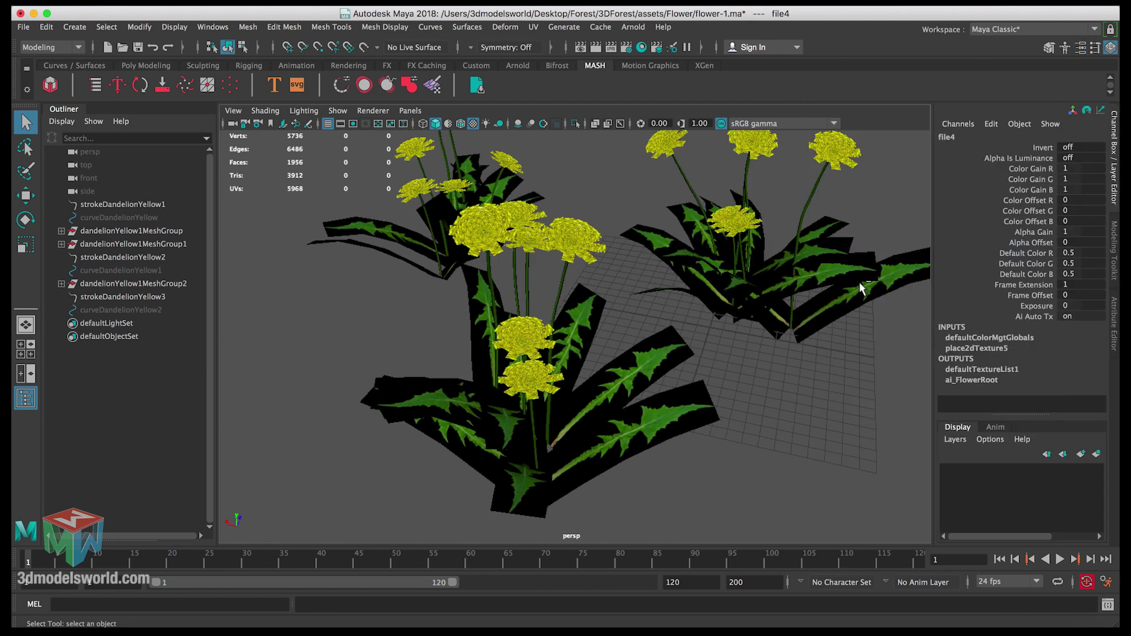
left_click(542, 346)
left_click_drag(542, 346, 575, 292, "alt")
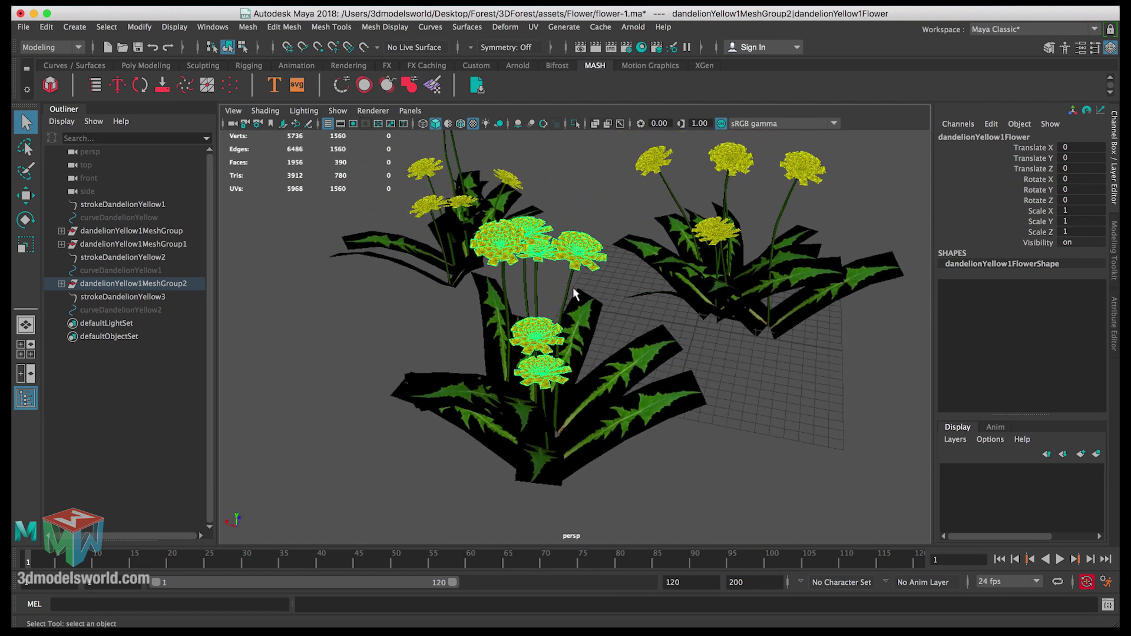
right_click_drag(578, 265, 575, 600)
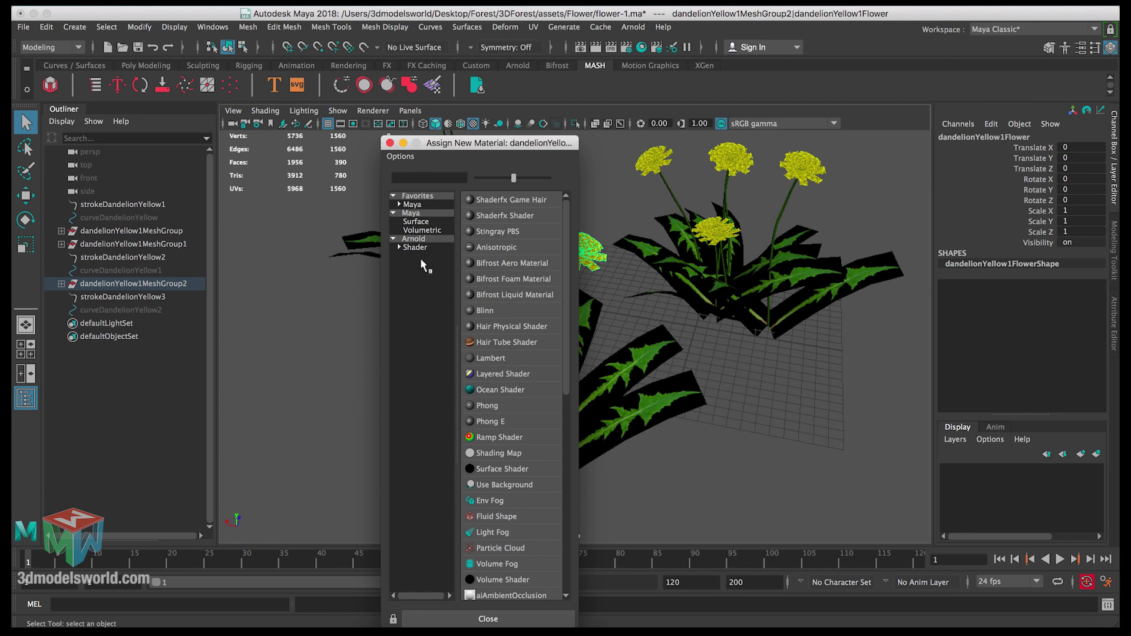
left_click(415, 239)
left_click(420, 247)
left_click(505, 300)
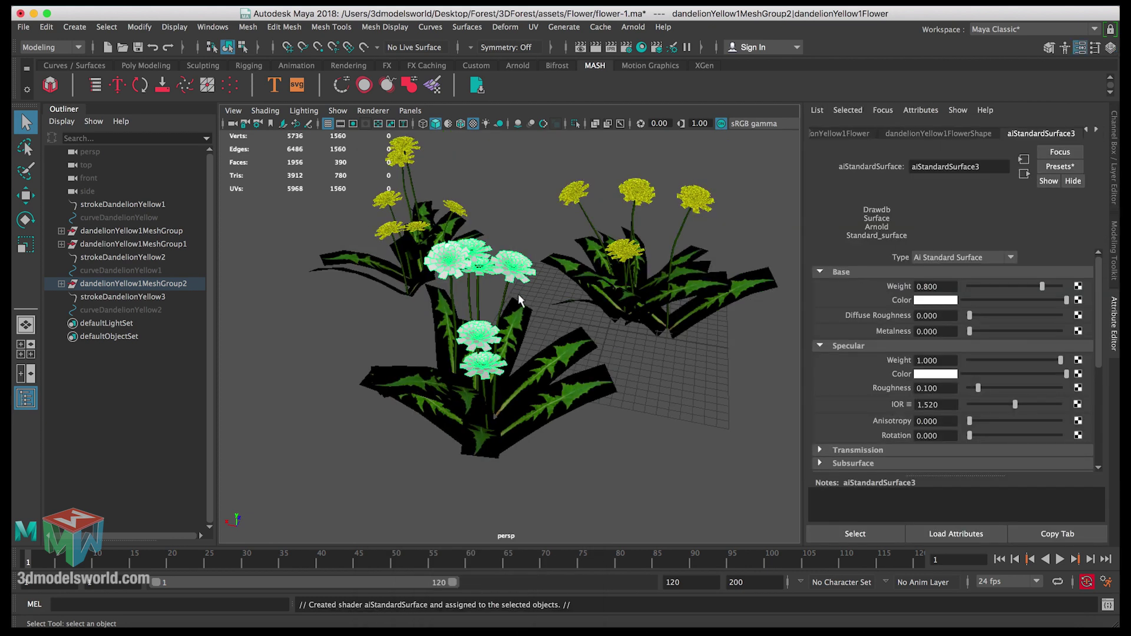
Rename the flower heads' new aiStandardSurface material as ai_FlowerYellow
left_click(972, 167)
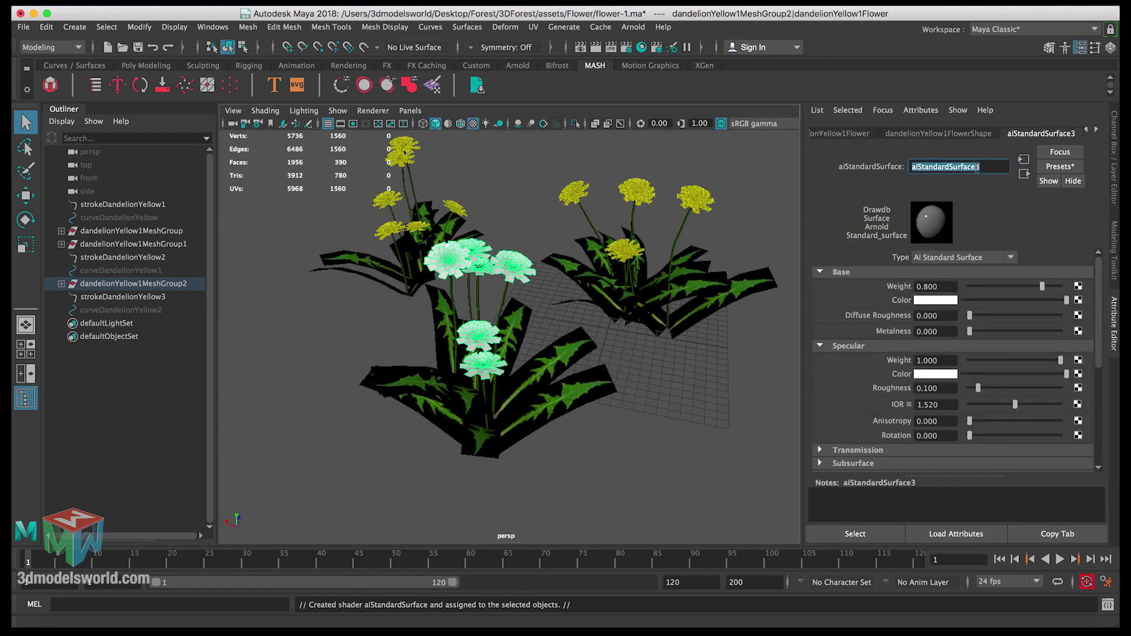
type("ai_FlowerYellow")
key("Return")
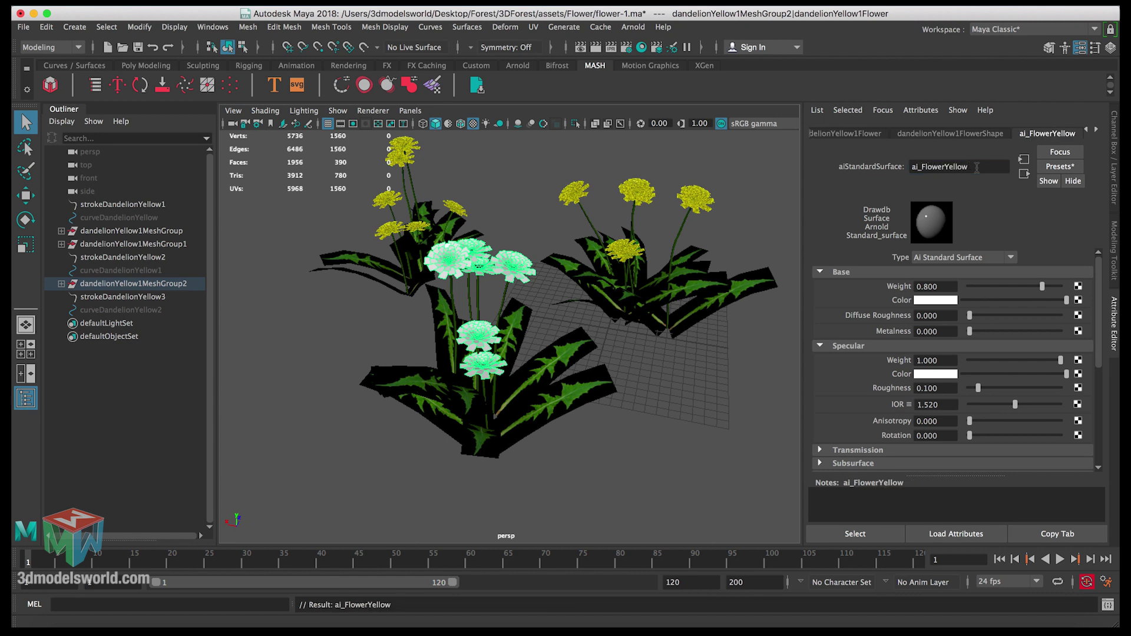
Map yellow_diffuse.jpg to ai_FlowerYellow's base color through a File texture, and set its specular weight to 0.265 and roughness to 0.309
left_click(1078, 300)
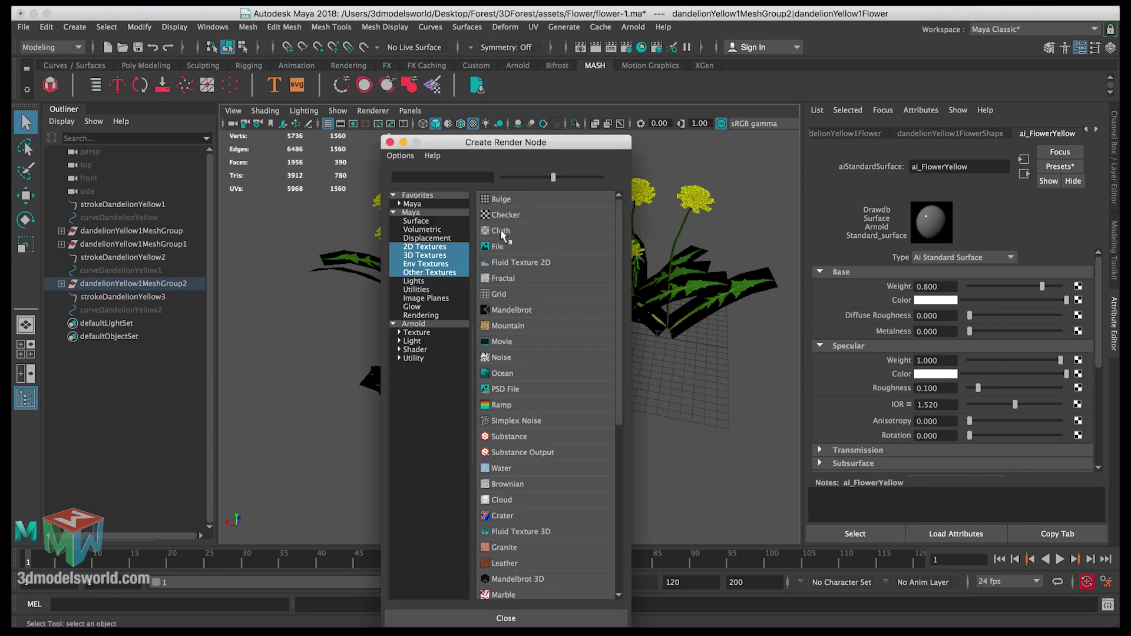
left_click(504, 246)
left_click(1081, 312)
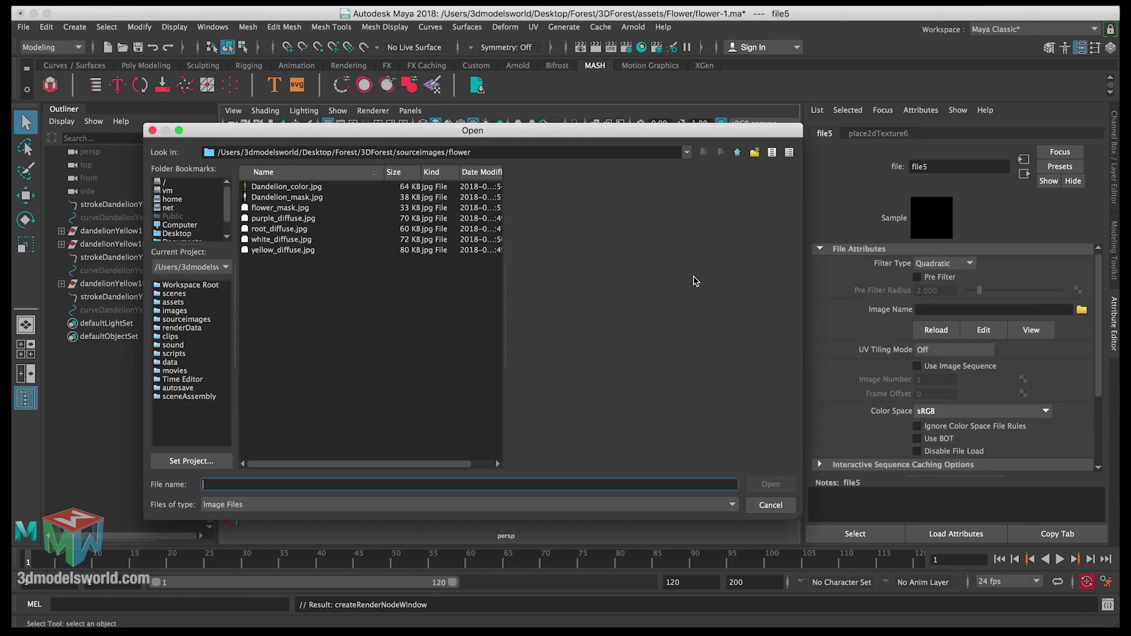
left_click(271, 250)
left_click(770, 484)
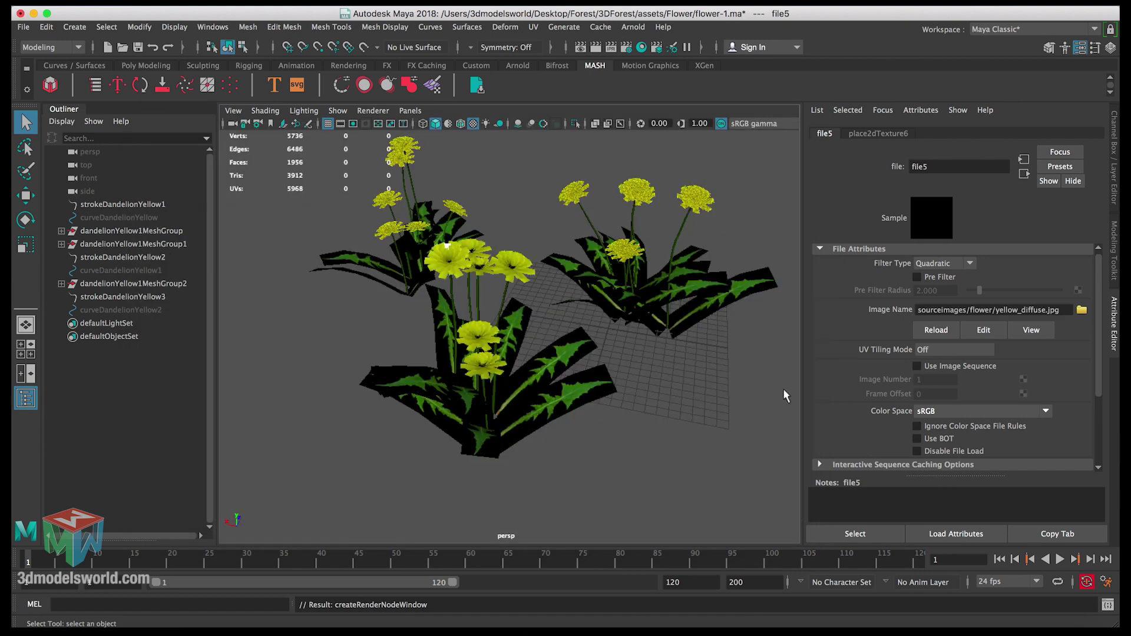
left_click_drag(538, 313, 553, 328, "alt")
scroll(552, 328, "up", 5)
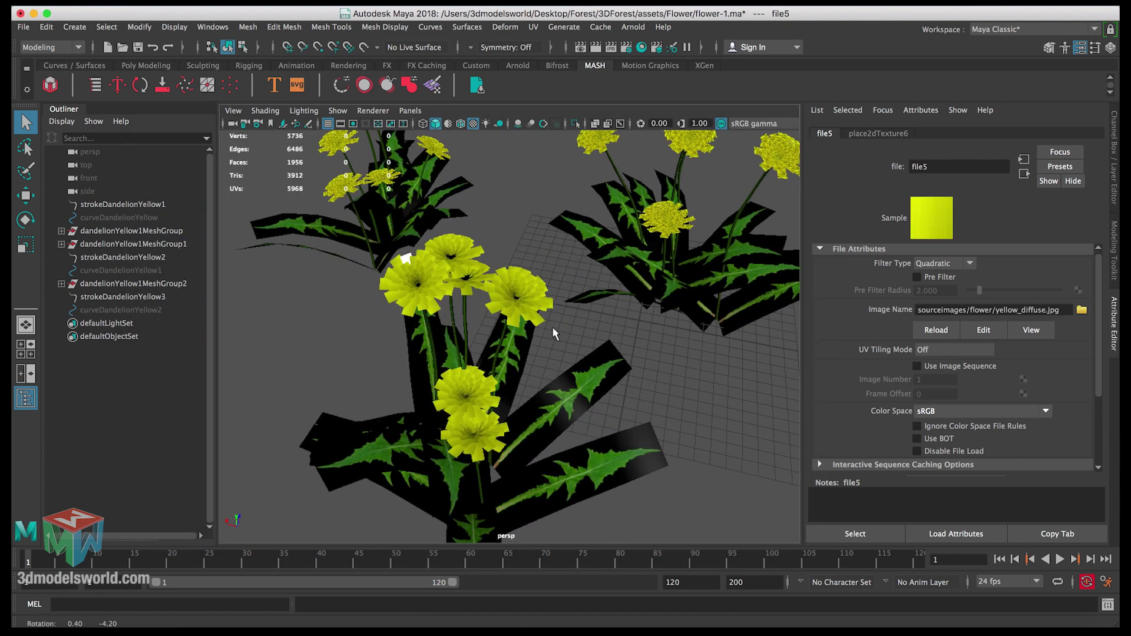
left_click(1021, 175)
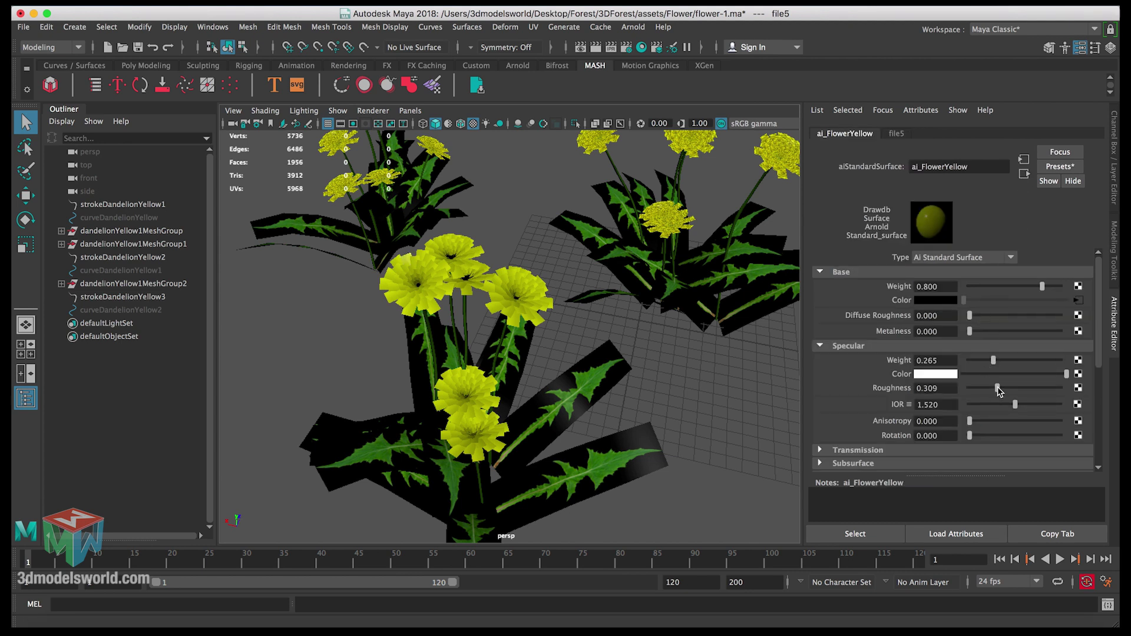
Connect a File texture using flower_mask.jpg to the geometry opacity of the ai_FlowerYellow material
left_click_drag(1099, 358, 1100, 446)
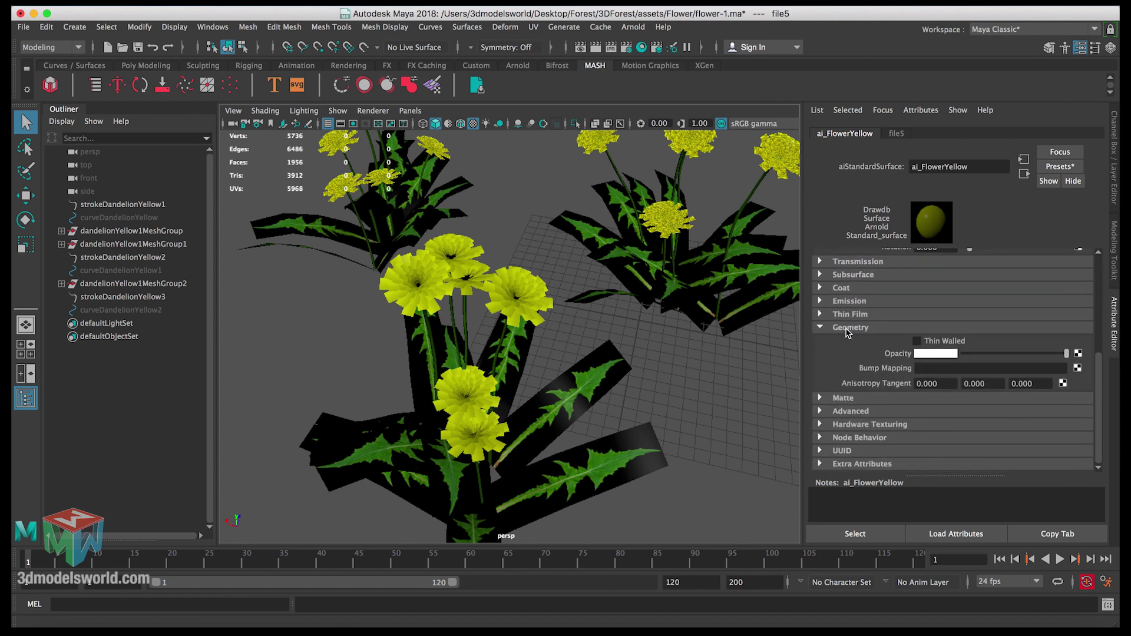
left_click(1078, 354)
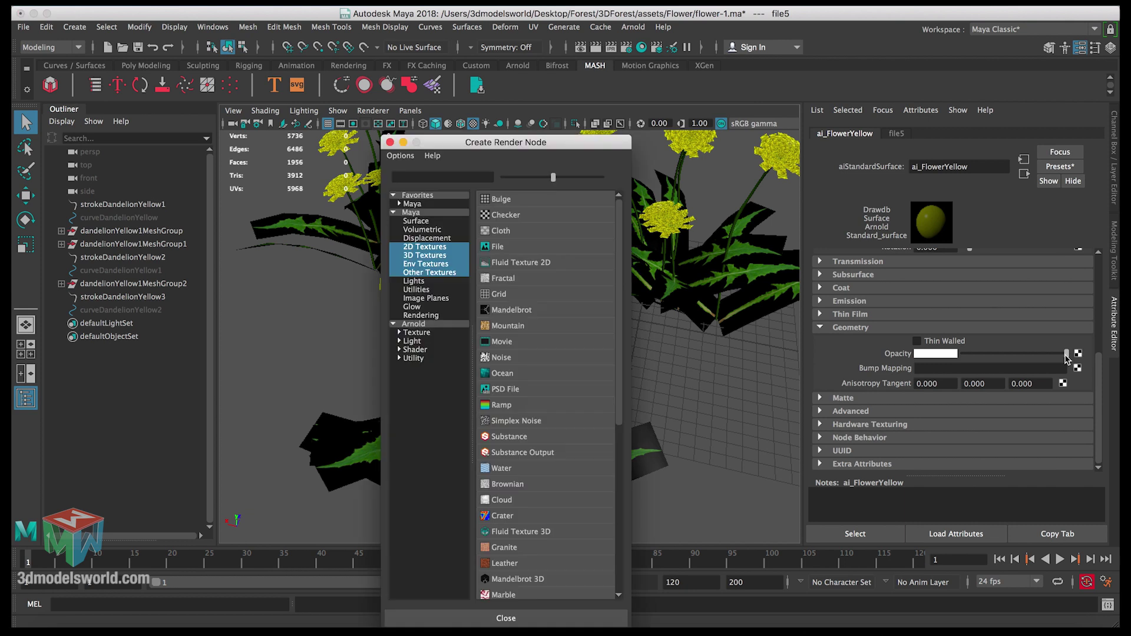
left_click(505, 248)
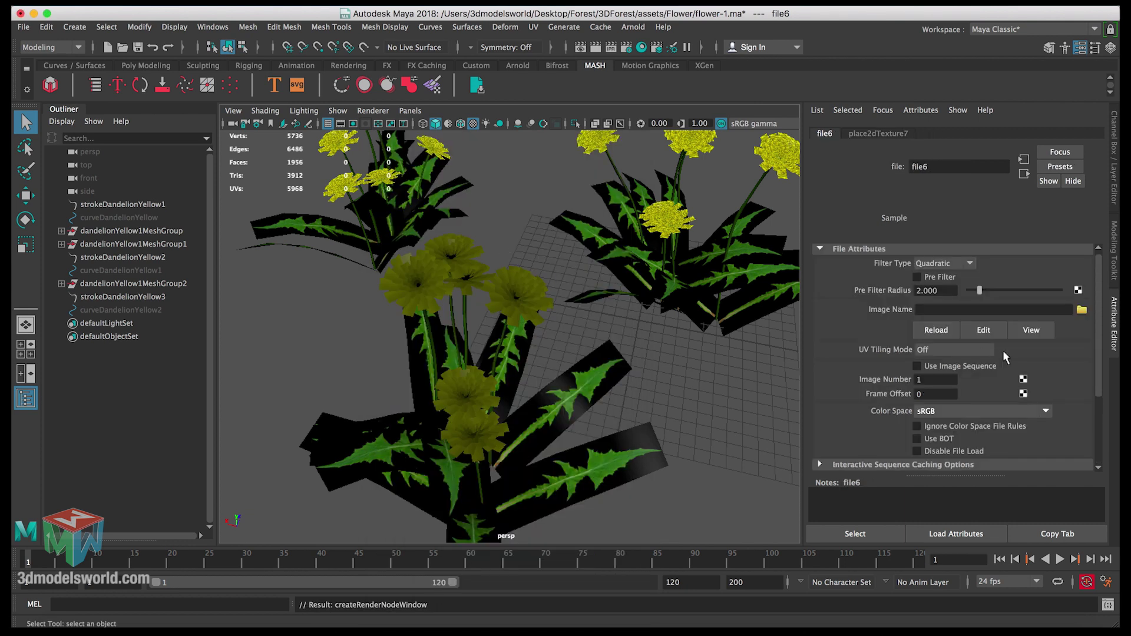
left_click(1082, 311)
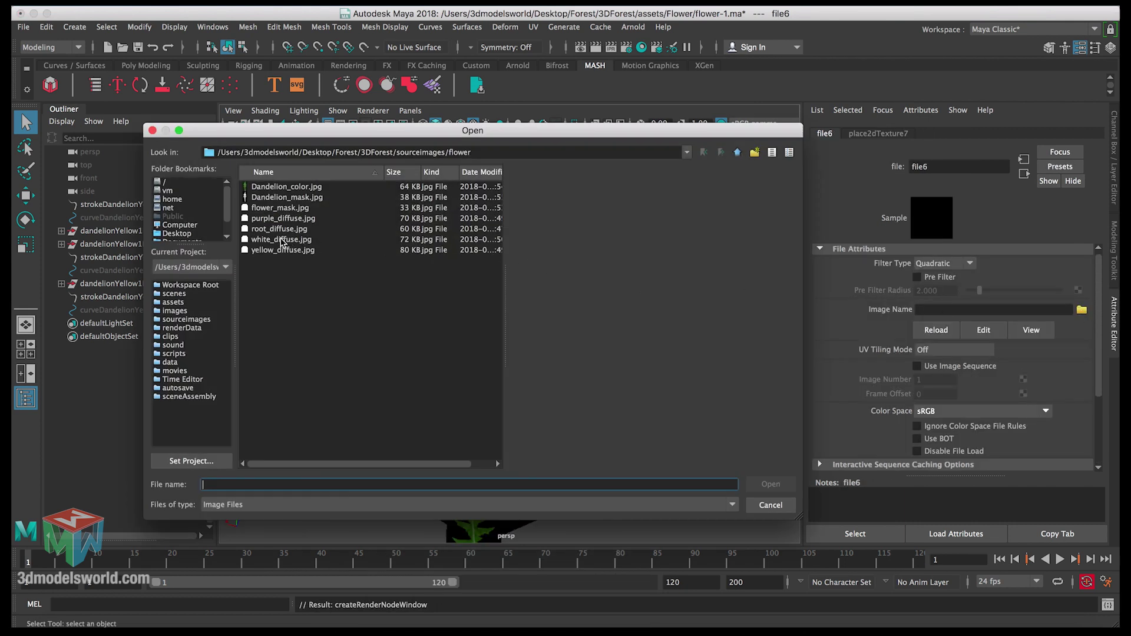
left_click(274, 208)
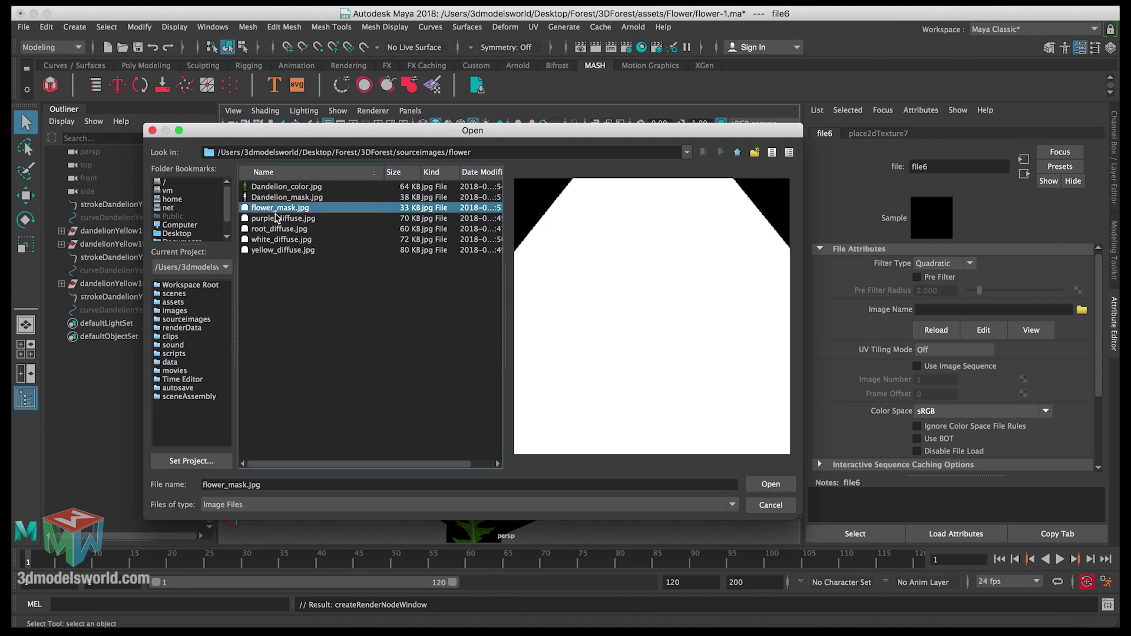
left_click(769, 483)
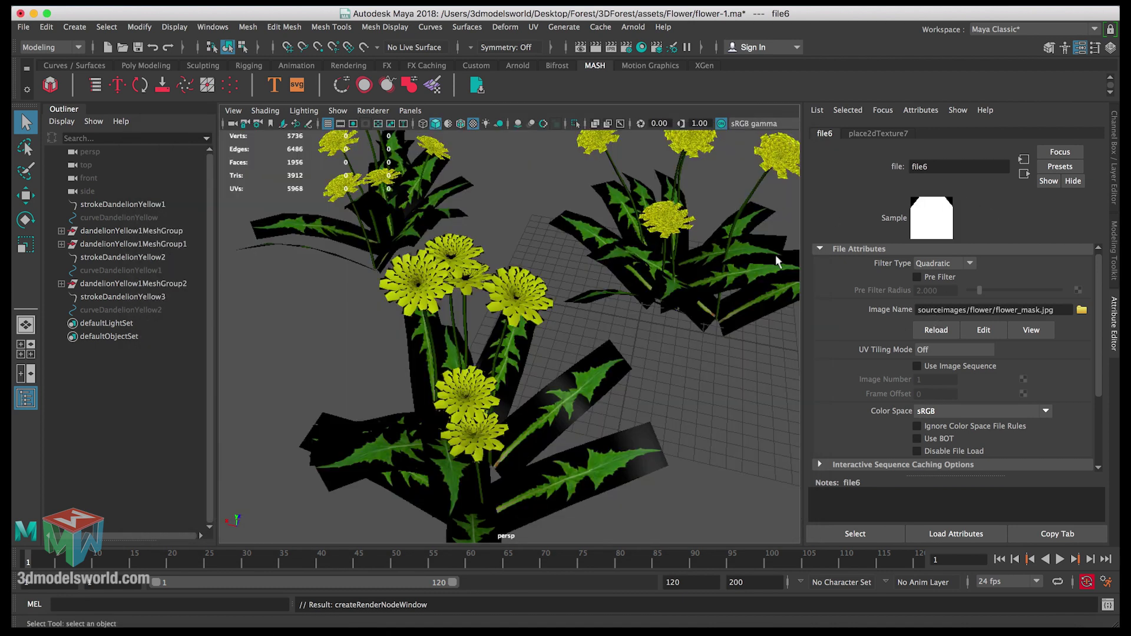
Set the flower_mask.jpg texture's color space to Raw and return to the ai_FlowerYellow material's attributes
left_click(983, 411)
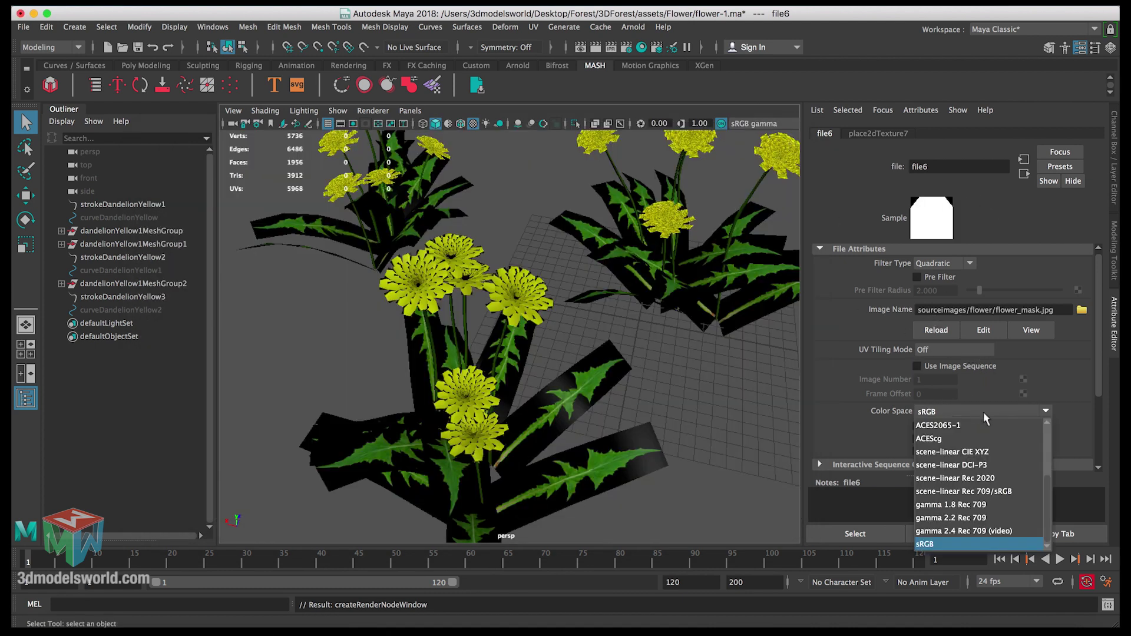
scroll(1049, 490, "down", 3)
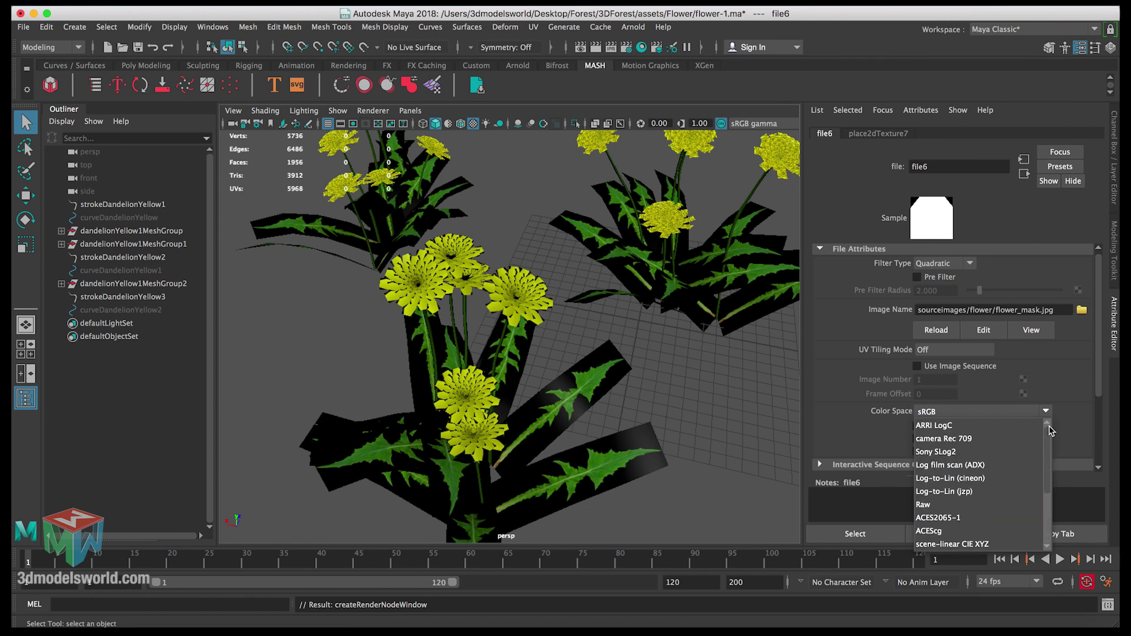
left_click(943, 504)
left_click(1024, 174)
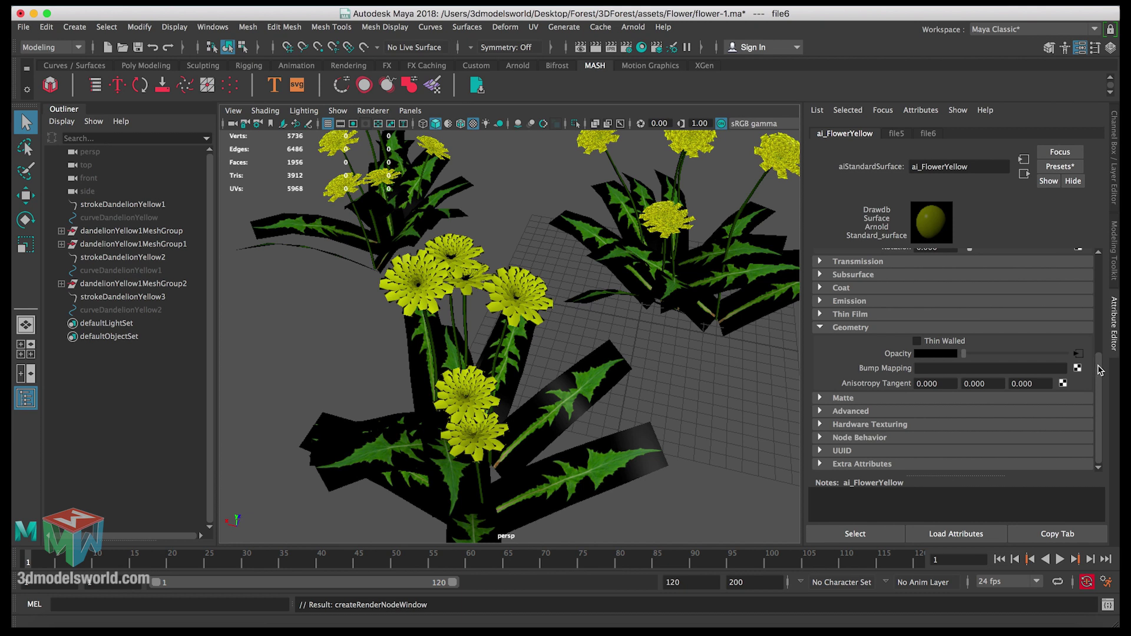
left_click_drag(1098, 366, 1101, 261)
Examine the Arnold shape attributes of the front plant's flower mesh and leaf mesh, and clear the selection
key("ctrl+a")
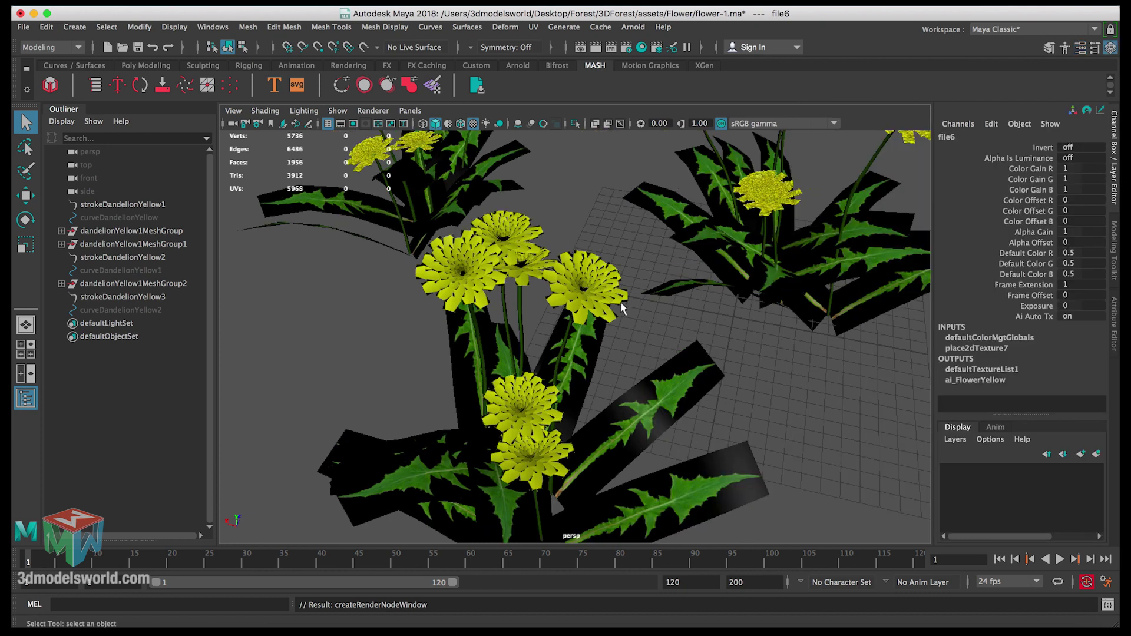
left_click(620, 304)
key("ctrl+a")
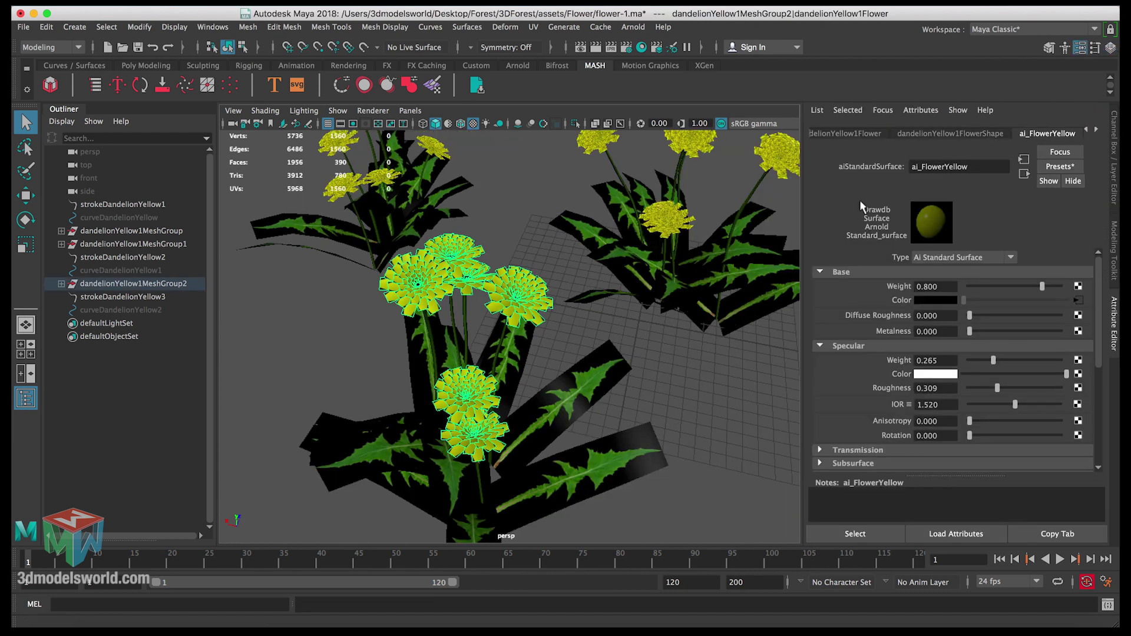
left_click(872, 136)
left_click(926, 135)
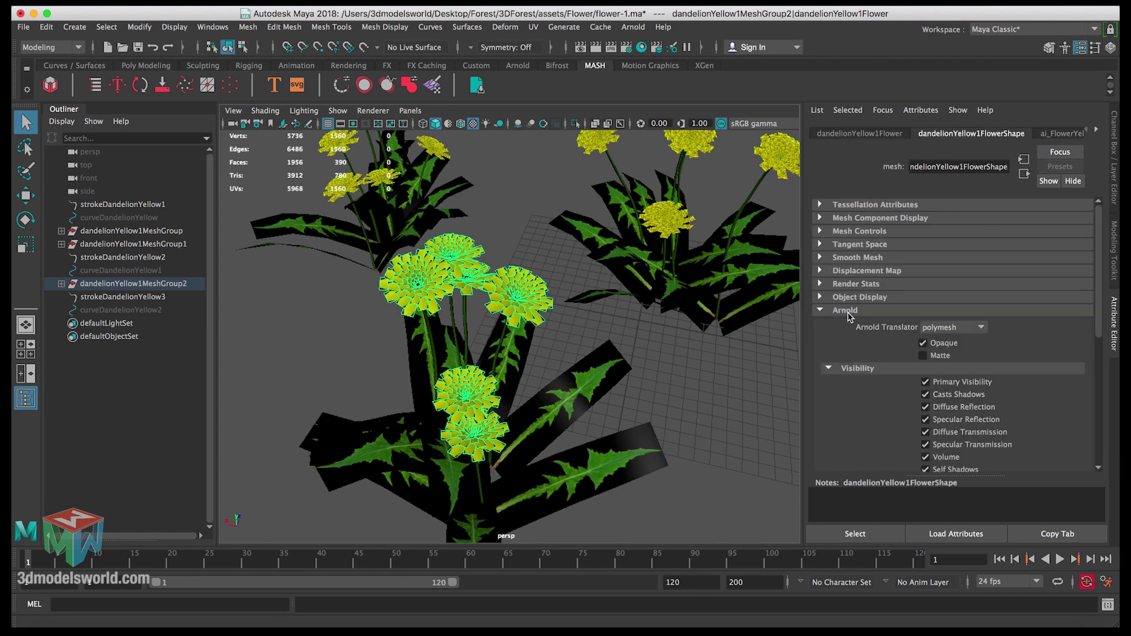
left_click(612, 366)
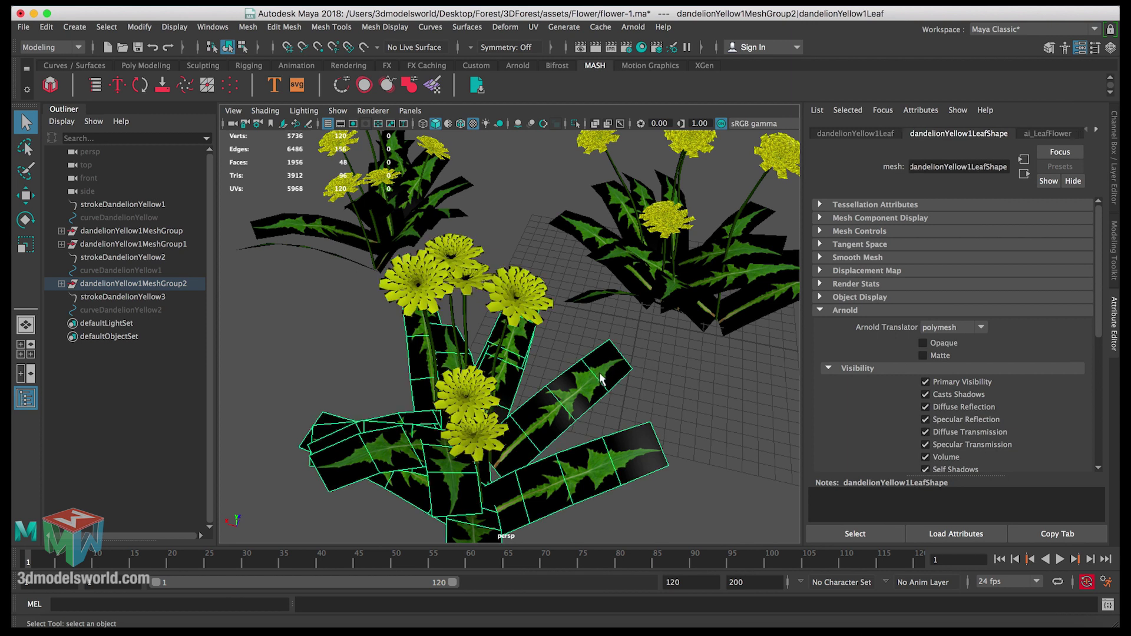
left_click_drag(599, 366, 596, 356, "alt")
left_click(558, 318)
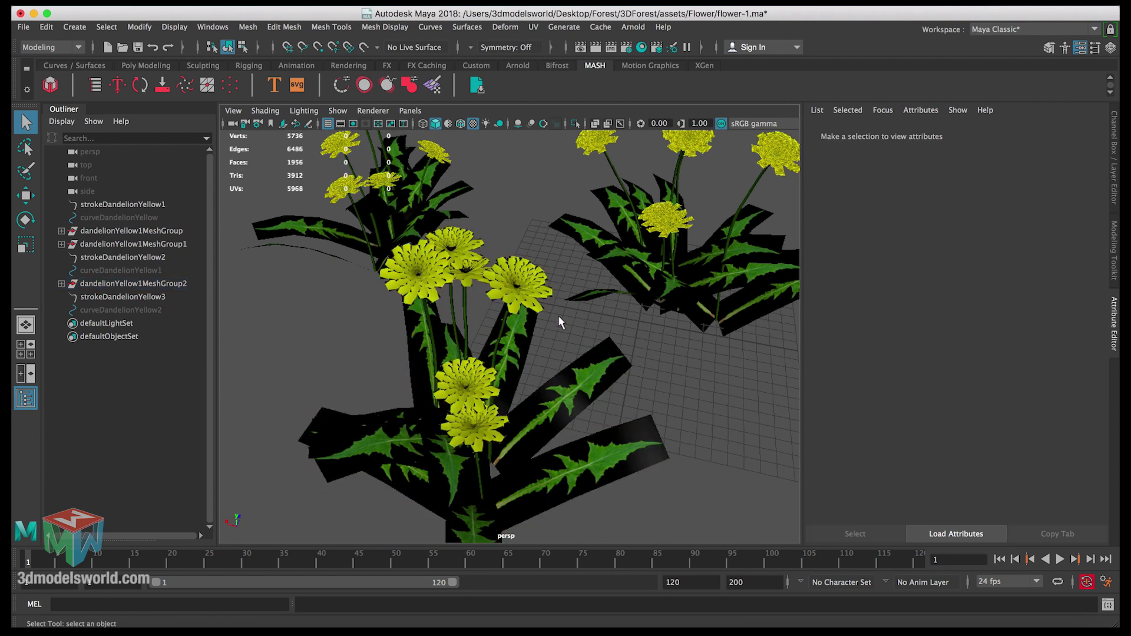
Examine the yellow petals up close and the three dandelion plants from several angles
left_click_drag(557, 318, 508, 312, "alt")
right_click_drag(508, 312, 354, 392, "alt")
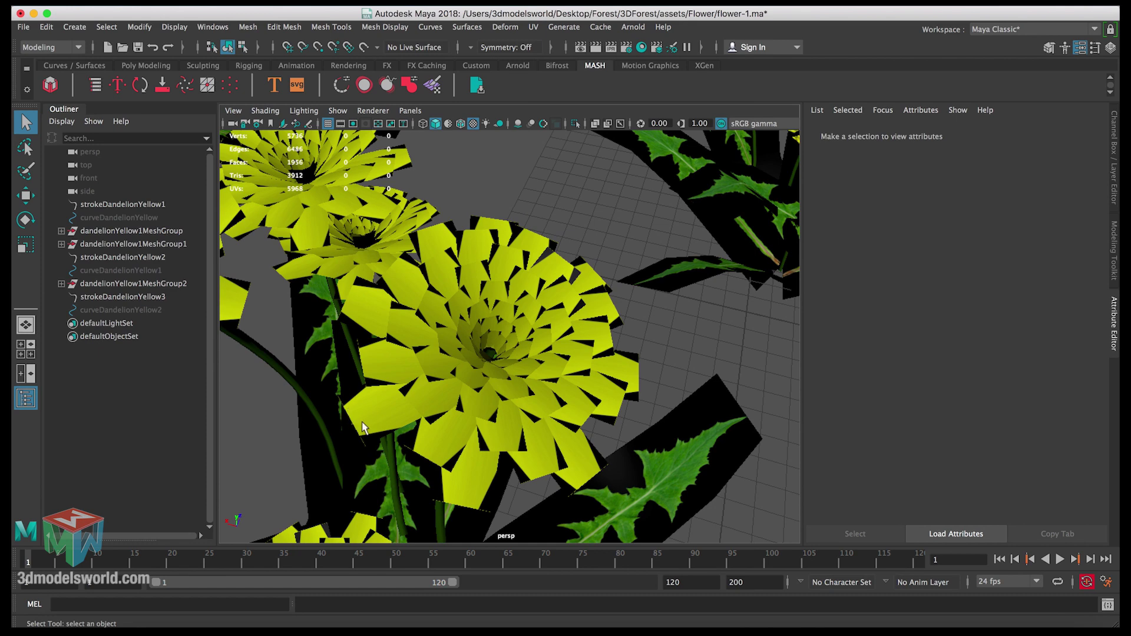
left_click_drag(363, 423, 417, 425, "alt")
left_click_drag(507, 374, 519, 362, "alt")
right_click_drag(519, 363, 400, 392, "alt")
right_click_drag(424, 298, 384, 258, "alt")
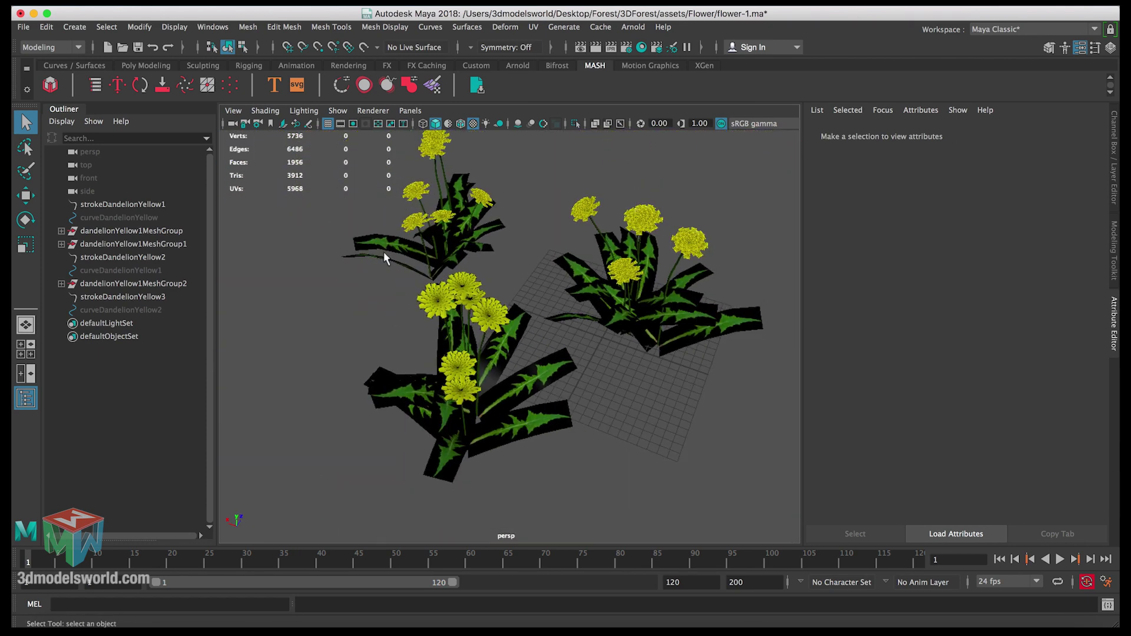
left_click_drag(384, 258, 380, 250, "alt")
right_click_drag(380, 250, 528, 256, "alt")
middle_click_drag(528, 256, 419, 367, "alt")
left_click_drag(419, 367, 466, 321, "alt")
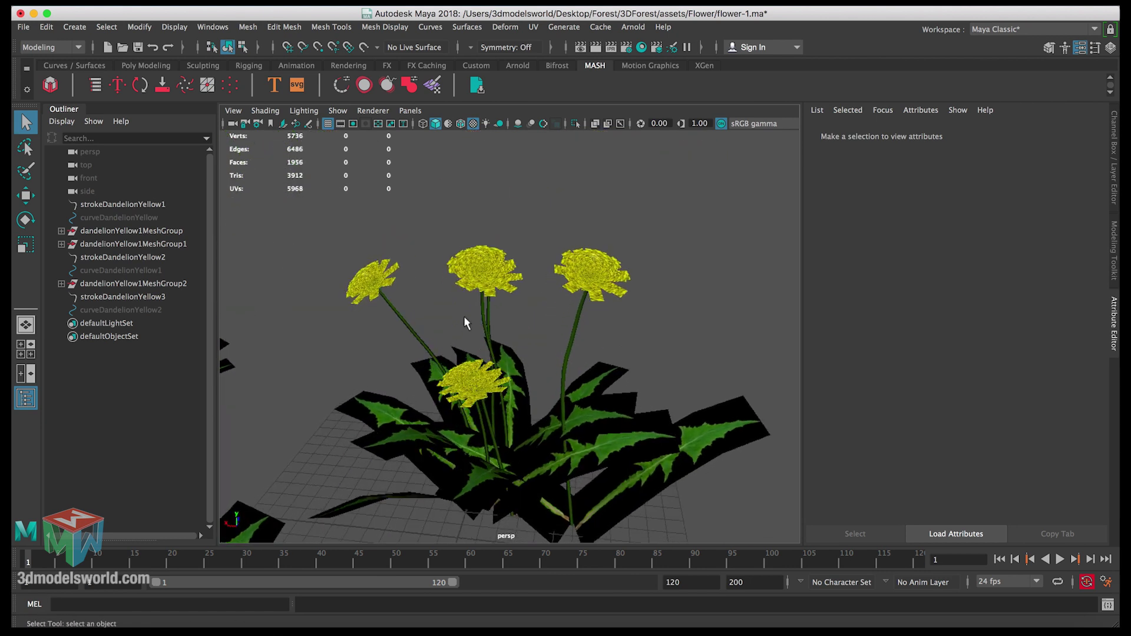
left_click(480, 289)
right_click(471, 273)
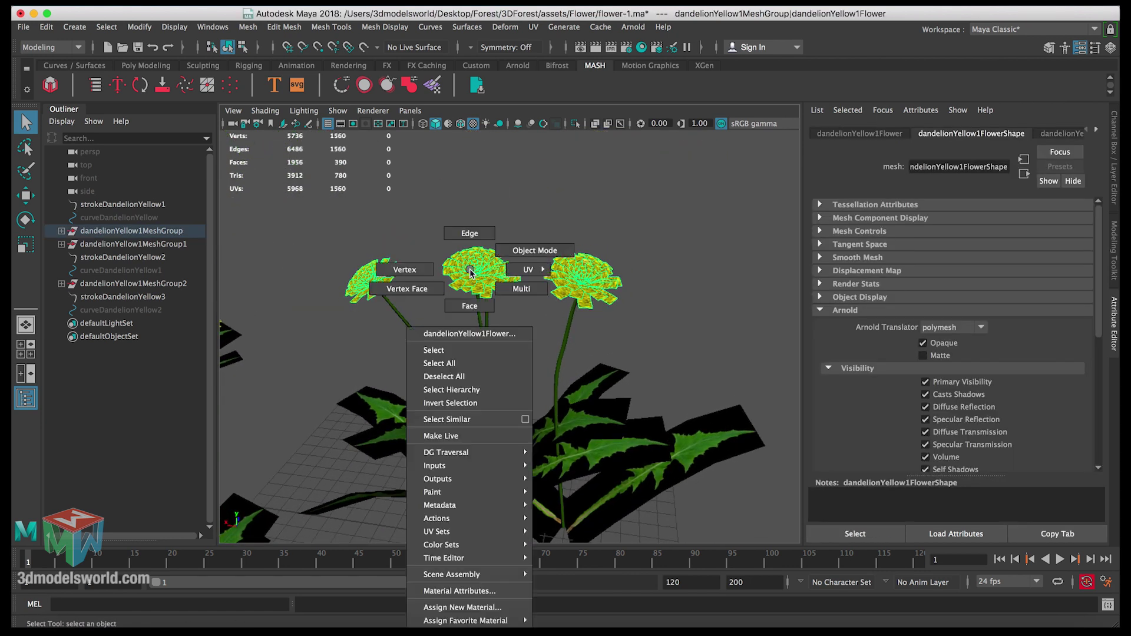
left_click(462, 607)
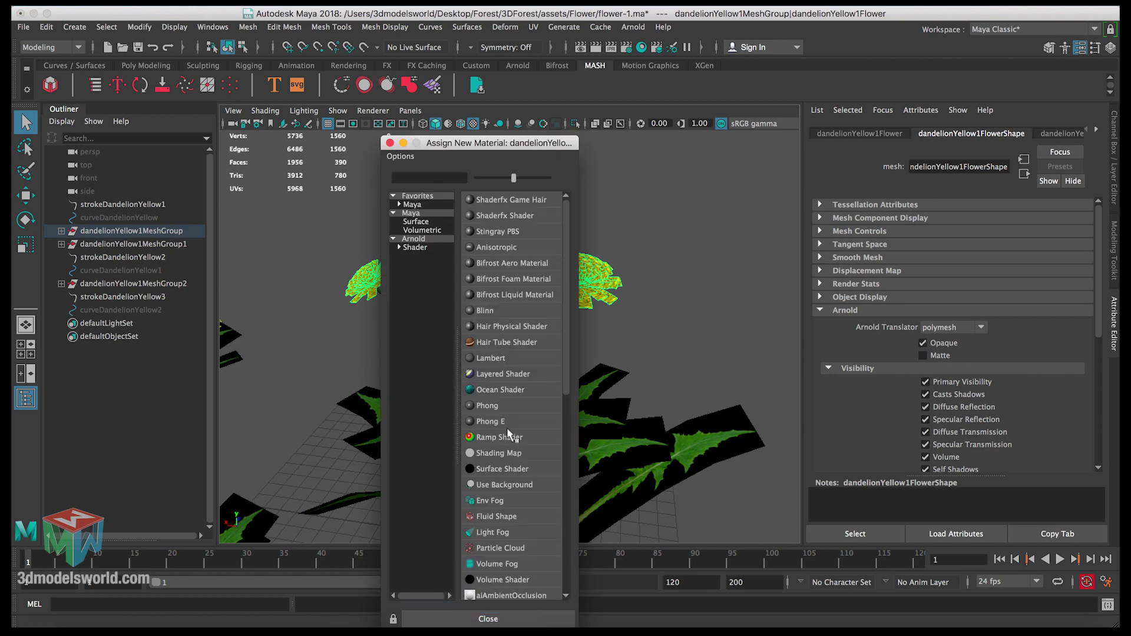
left_click(488, 618)
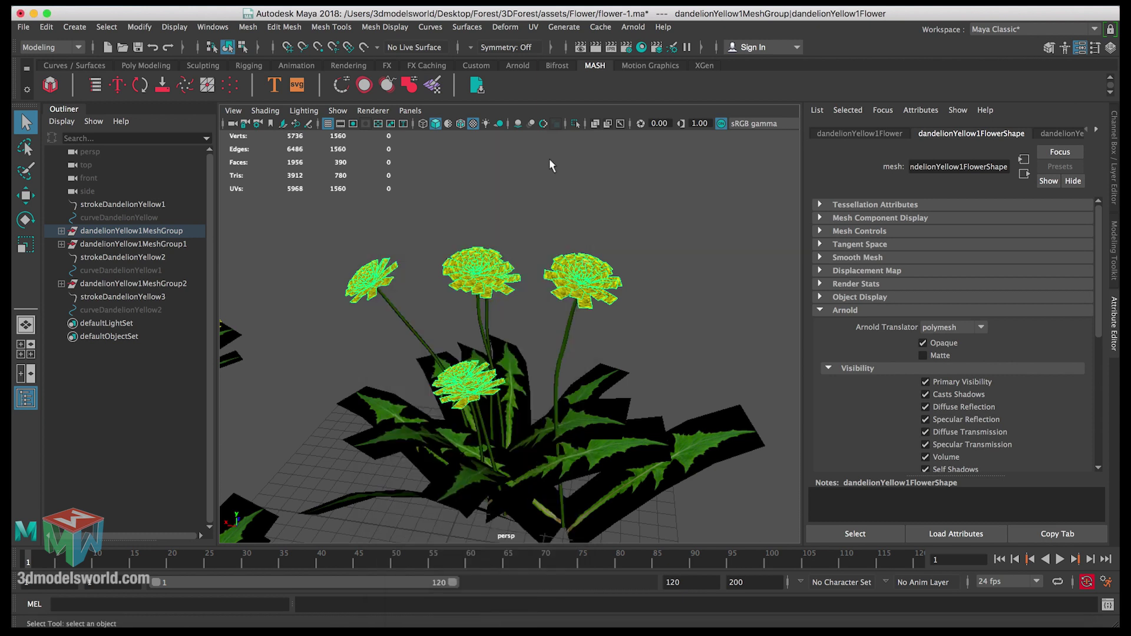
Duplicate the ai_FlowerYellow material with its shading network in the Hypershade and rename the copy ai_FlowerPurple
left_click(642, 48)
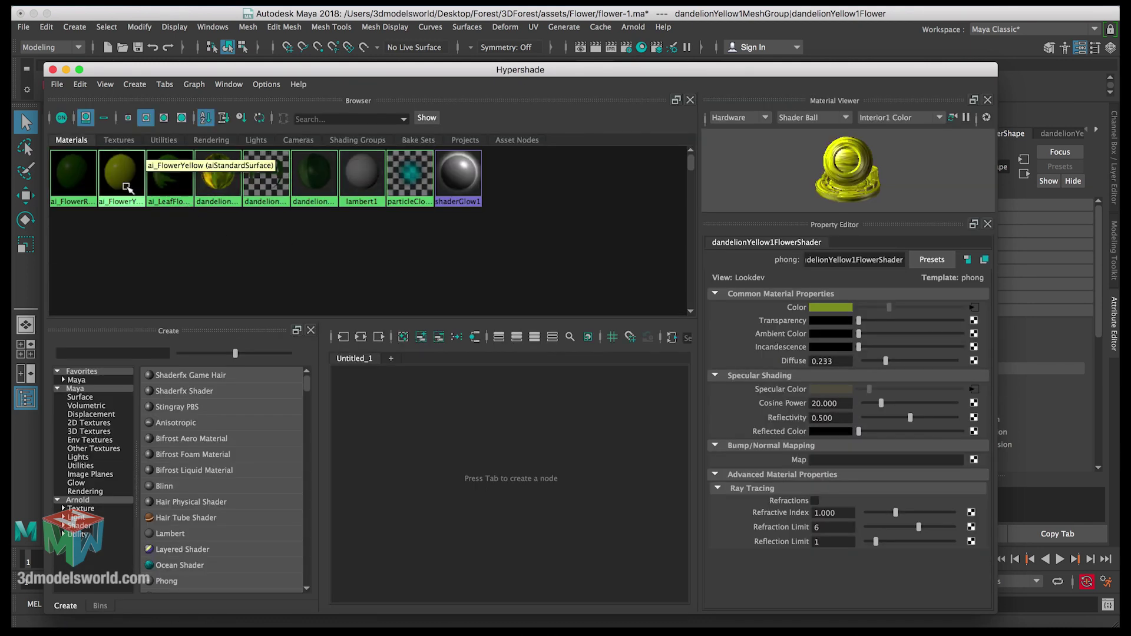
left_click(122, 177)
left_click(77, 88)
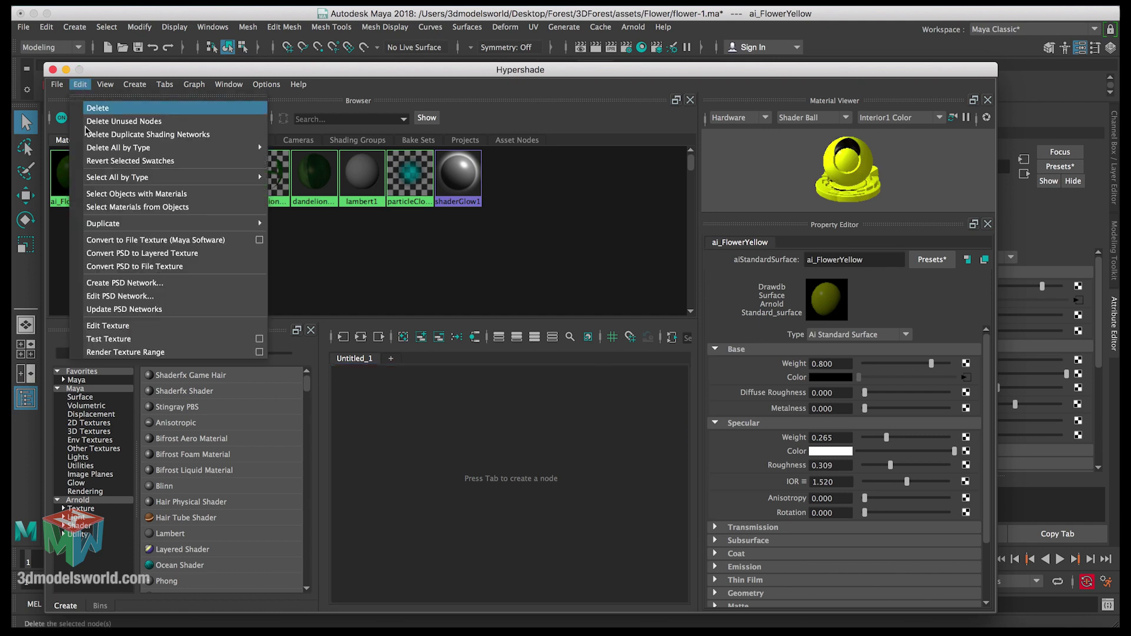
mouse_move(247, 223)
left_click(311, 226)
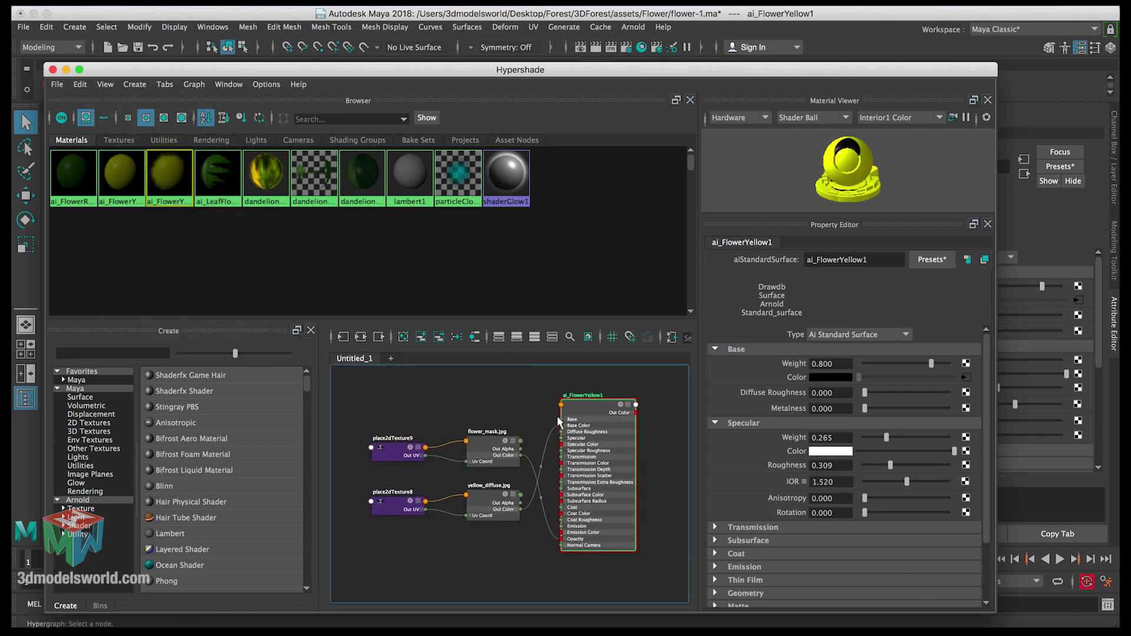
left_click_drag(840, 260, 867, 259)
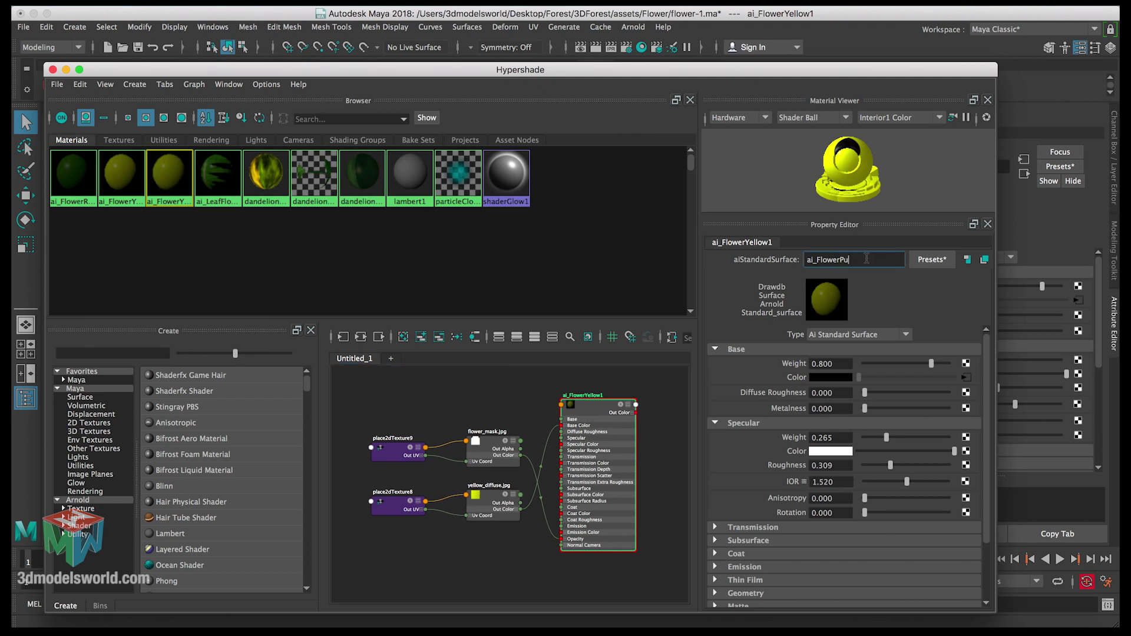
type("Purple")
key("Return")
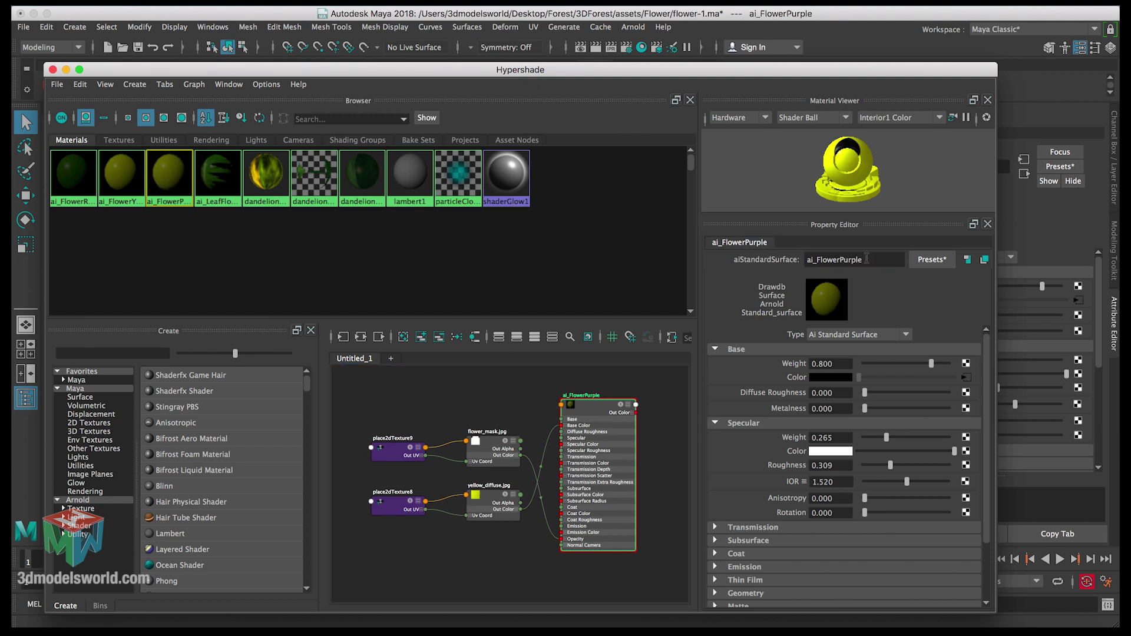
Replace the base color image of ai_FlowerPurple with purple_diffuse.jpg from the flower source images
left_click(968, 379)
left_click(978, 350)
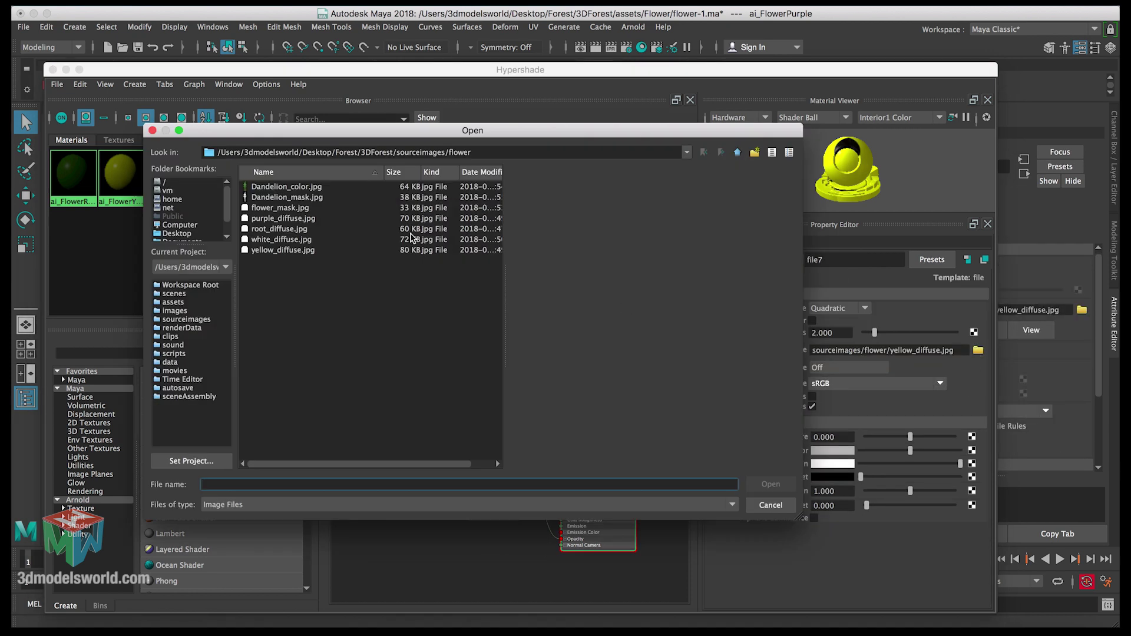
left_click(276, 218)
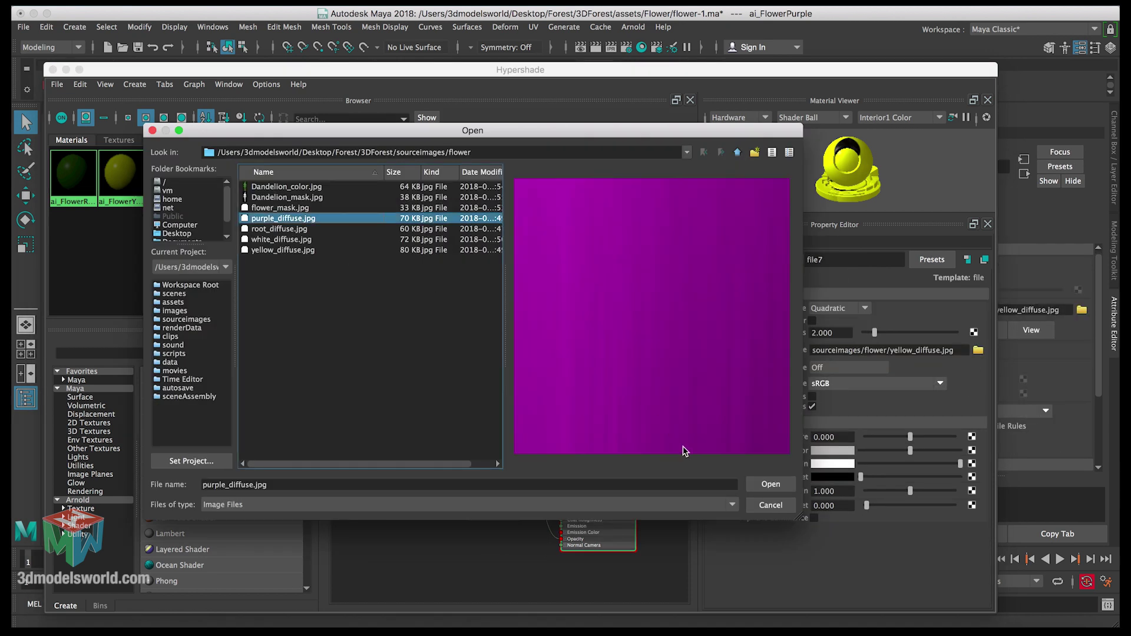
left_click(766, 483)
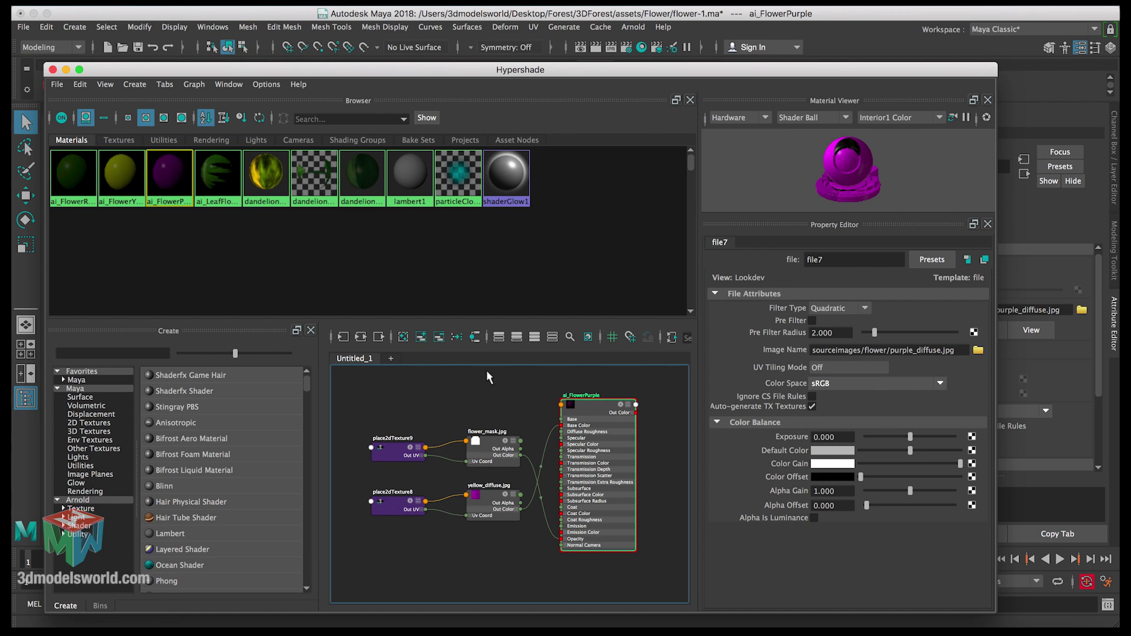
Save the scene and assign the ai_FlowerPurple material to the flower mesh of dandelionYellow1MeshGroup
left_click_drag(357, 74, 785, 177)
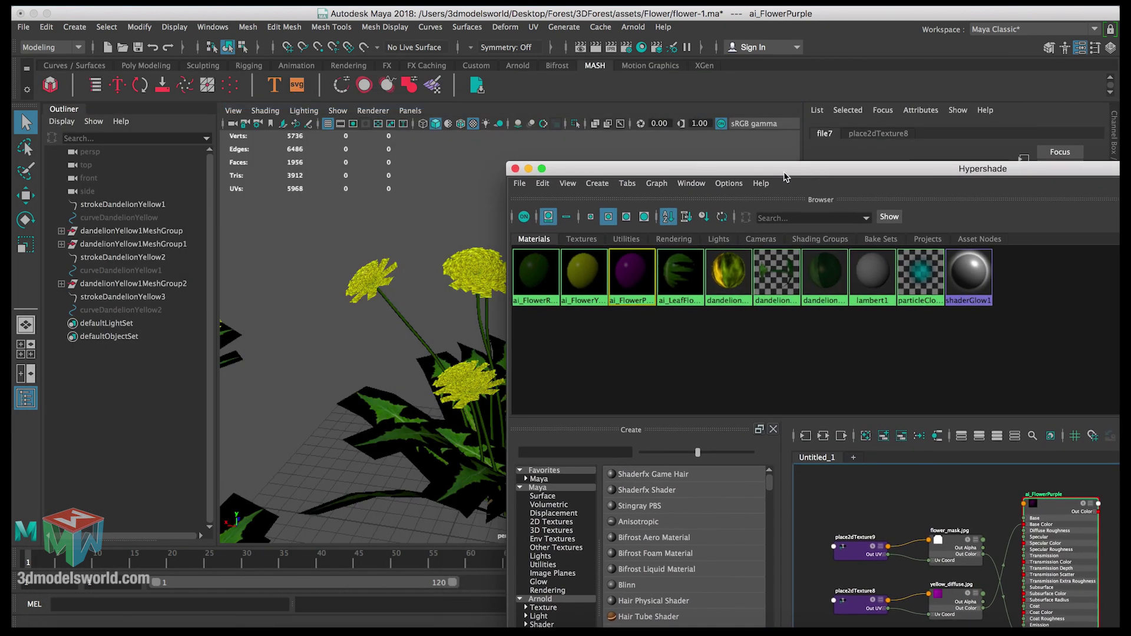
left_click(500, 251)
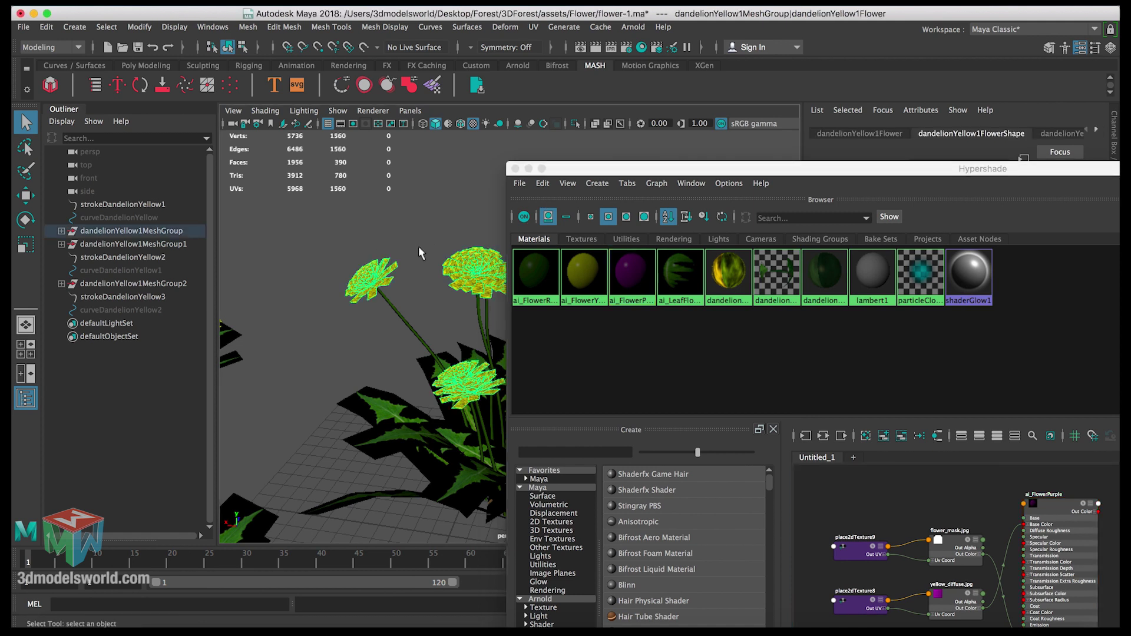
left_click_drag(420, 253, 470, 222, "alt")
key("super+s")
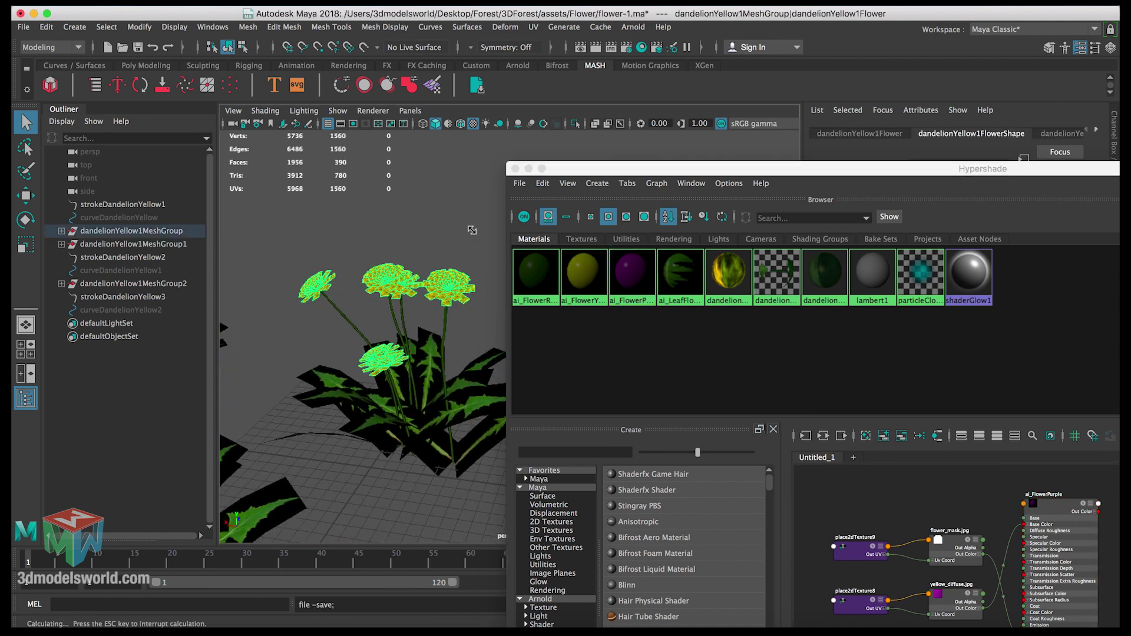
right_click_drag(634, 262, 628, 227)
left_click(411, 225)
left_click_drag(411, 225, 265, 200, "alt")
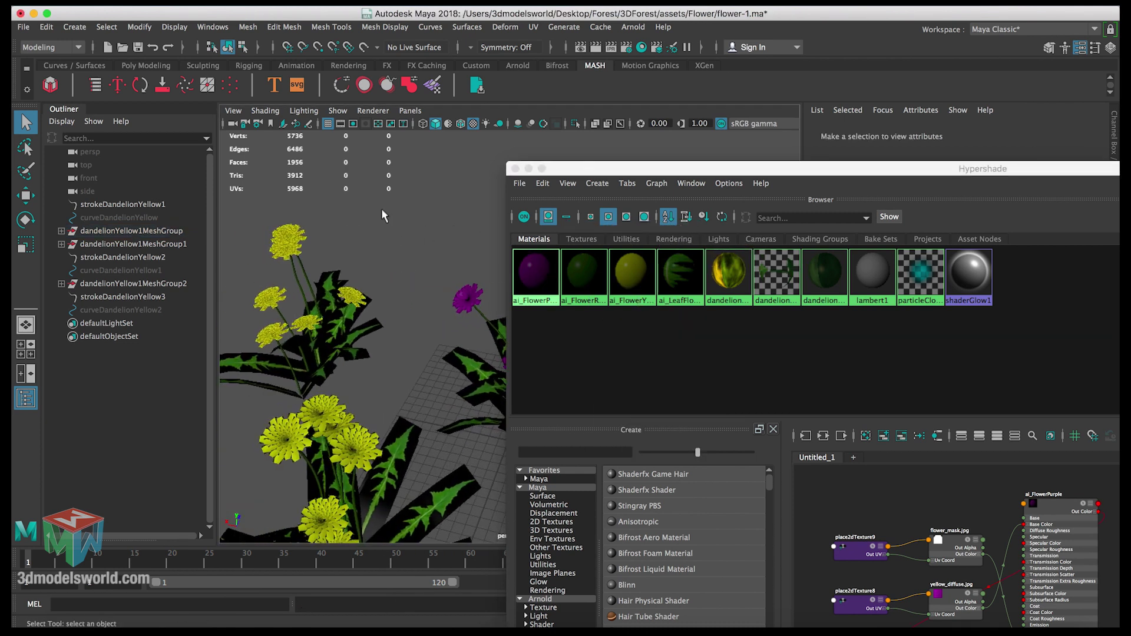
Clear the node graph and duplicate the ai_FlowerPurple material together with its shading network
left_click_drag(632, 171, 348, 39)
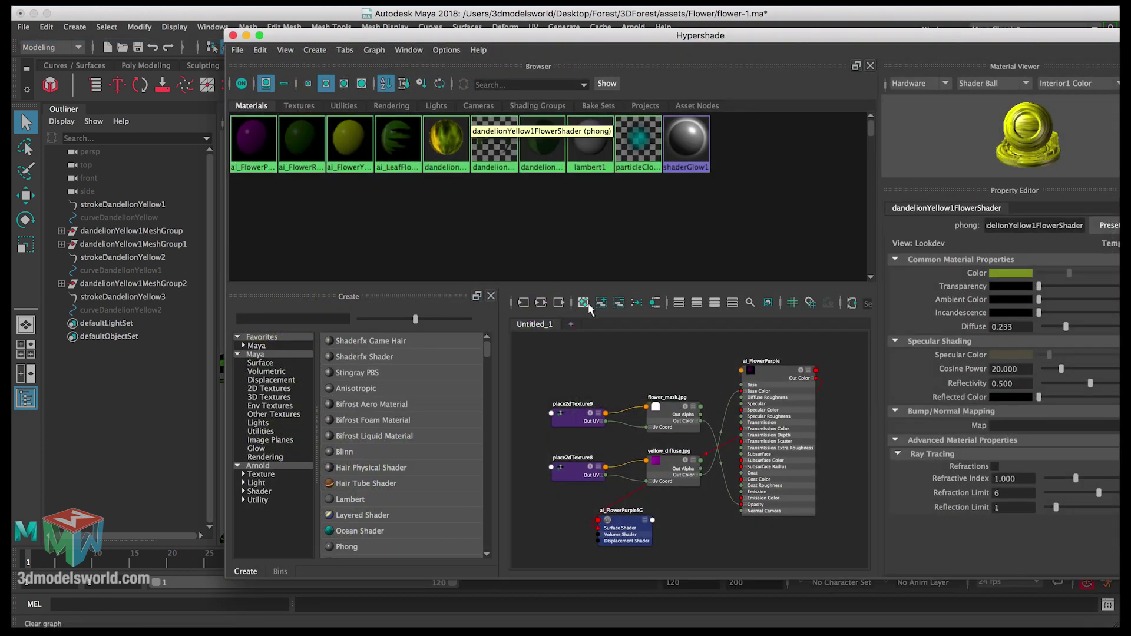
left_click(584, 303)
left_click(254, 144)
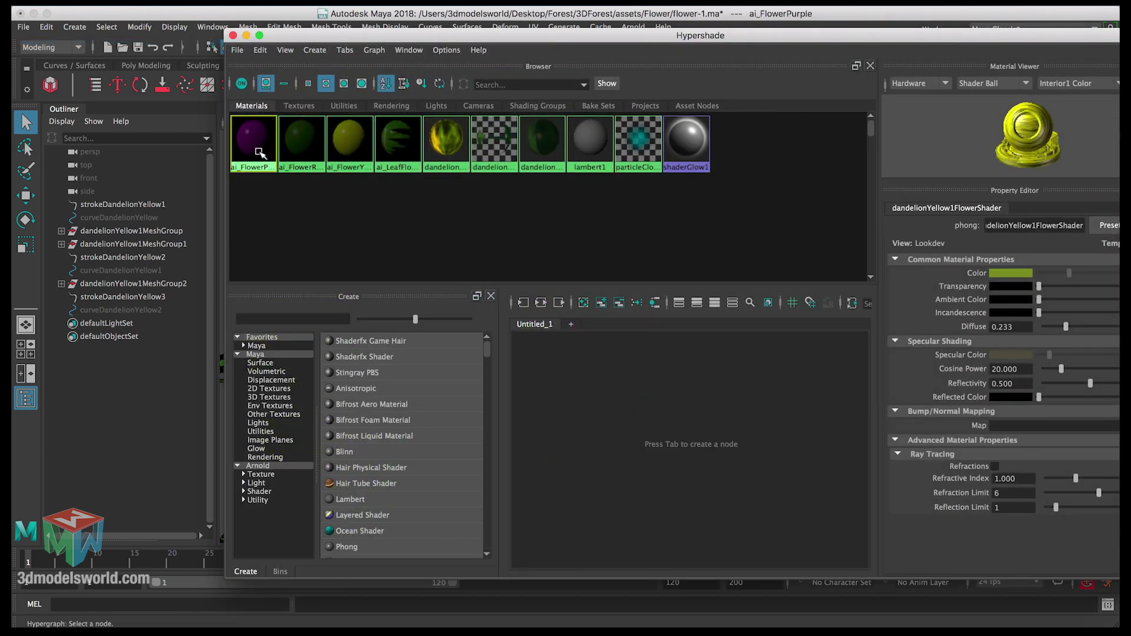
left_click(260, 50)
mouse_move(302, 189)
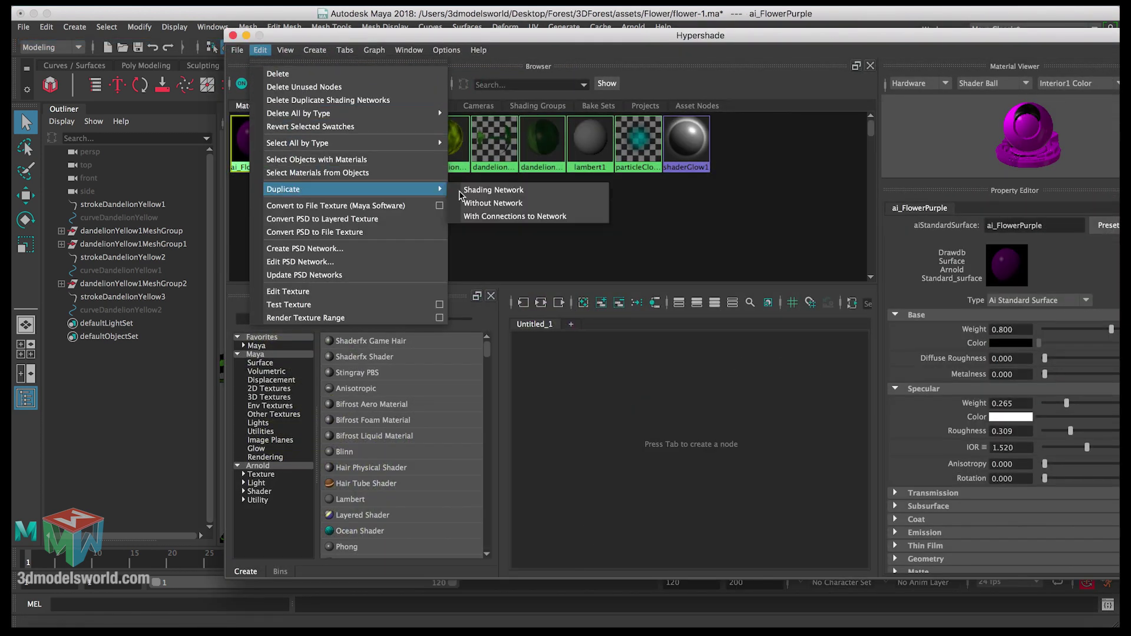
left_click(474, 189)
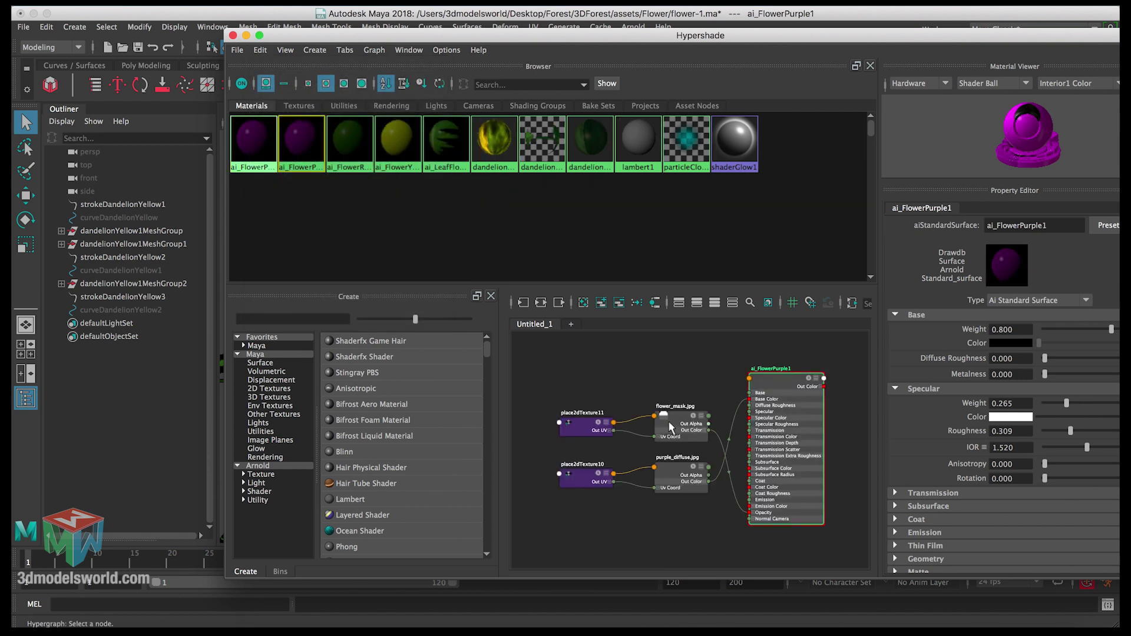
Replace the purple_diffuse.jpg image in the duplicated network's base color texture with white_diffuse.jpg
left_click(681, 472)
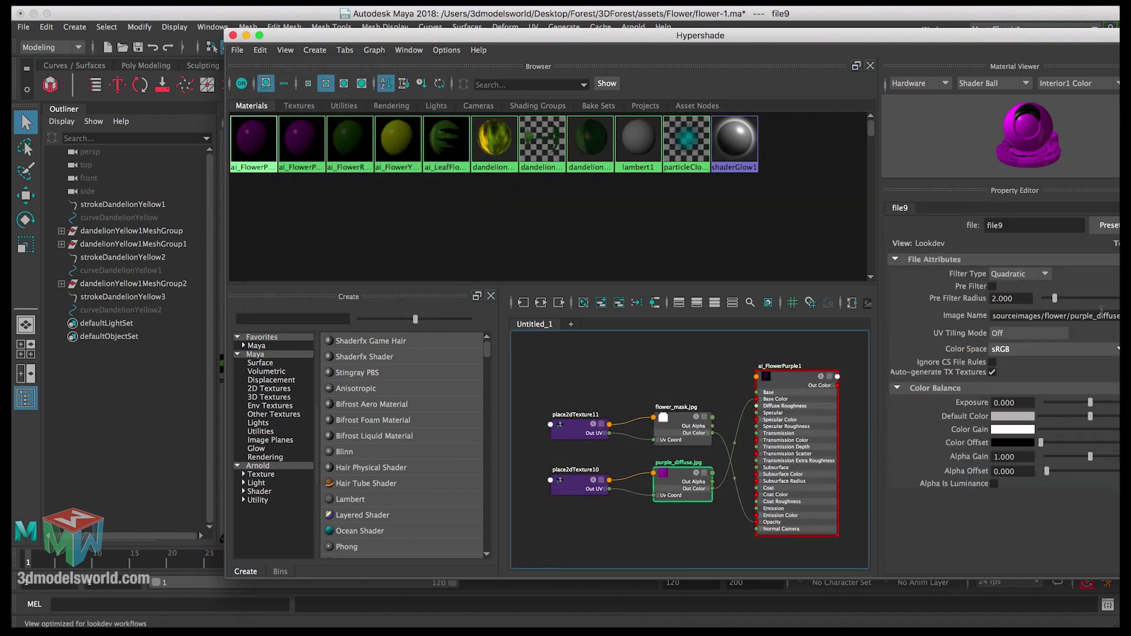
double_click(952, 37)
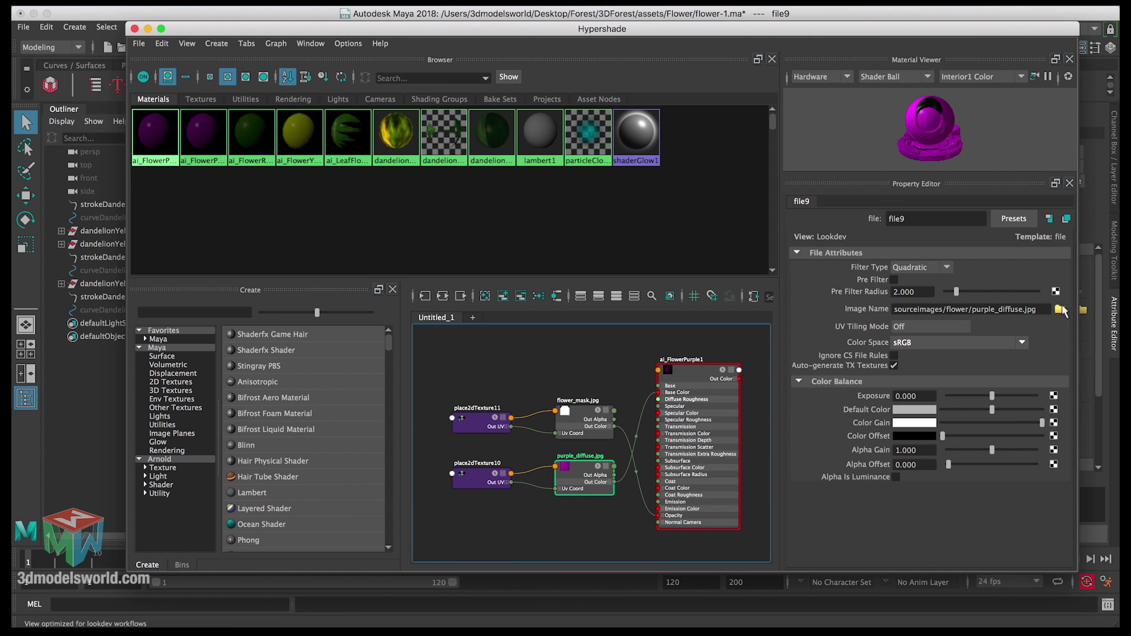
left_click(1060, 310)
left_click(281, 239)
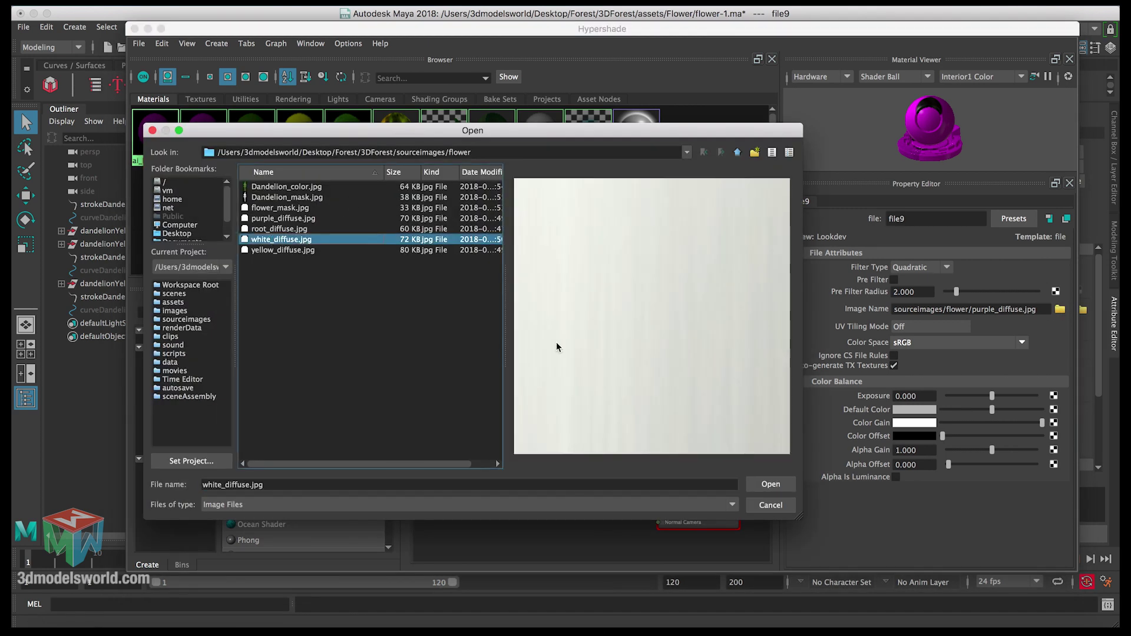
left_click(771, 484)
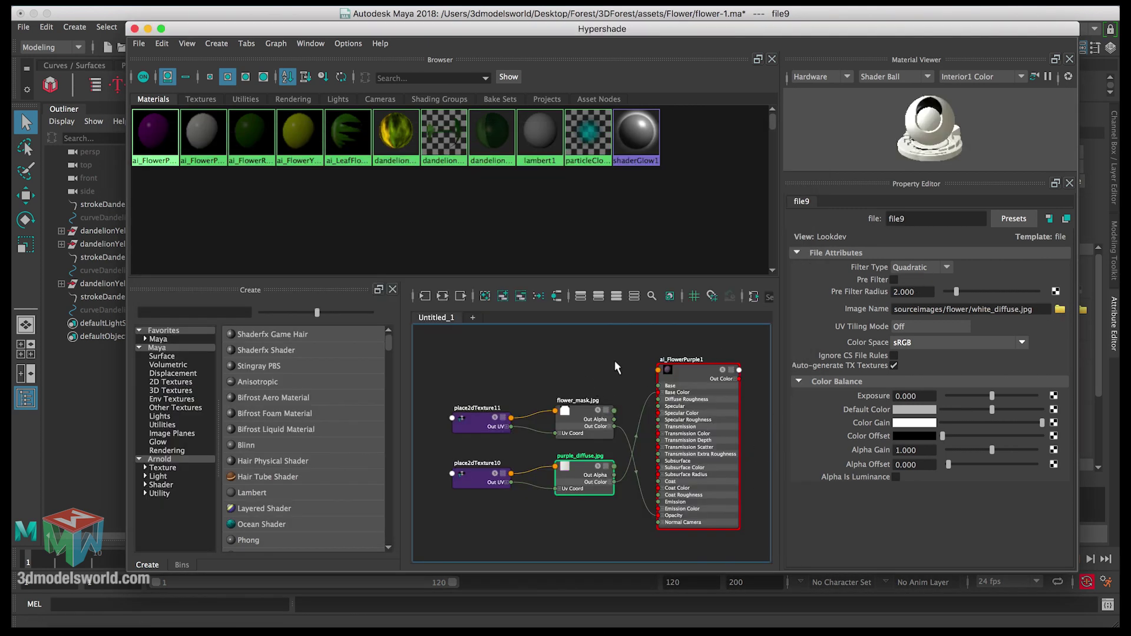
Rename the duplicated purple flower material as ai_FlowerWhite
left_click(675, 371)
left_click_drag(922, 219, 959, 220)
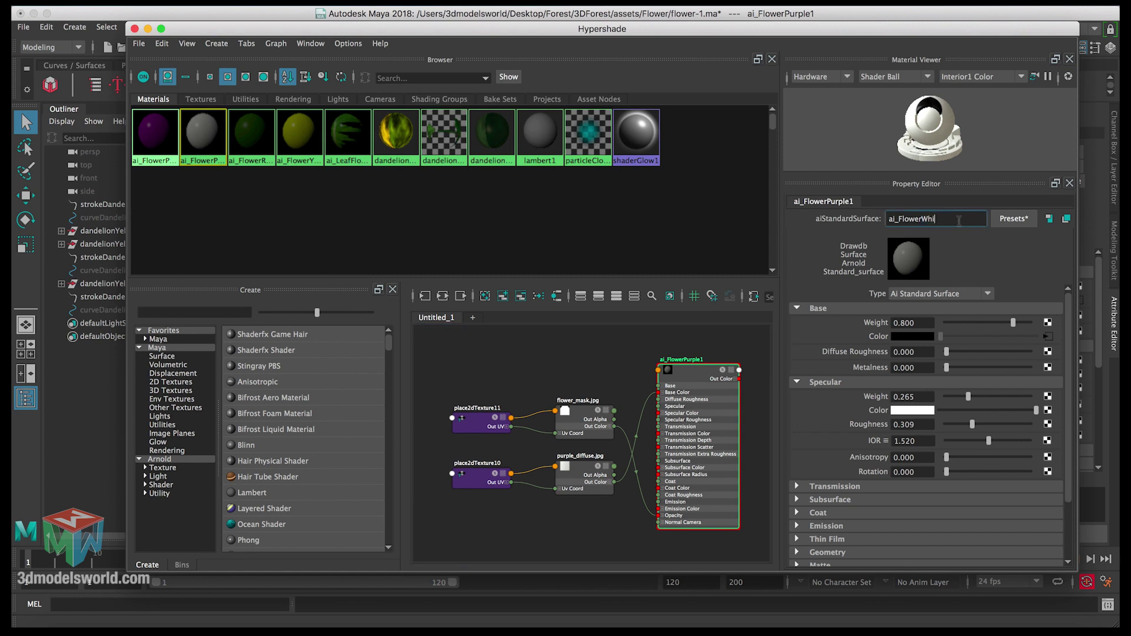
type("White")
key("Return")
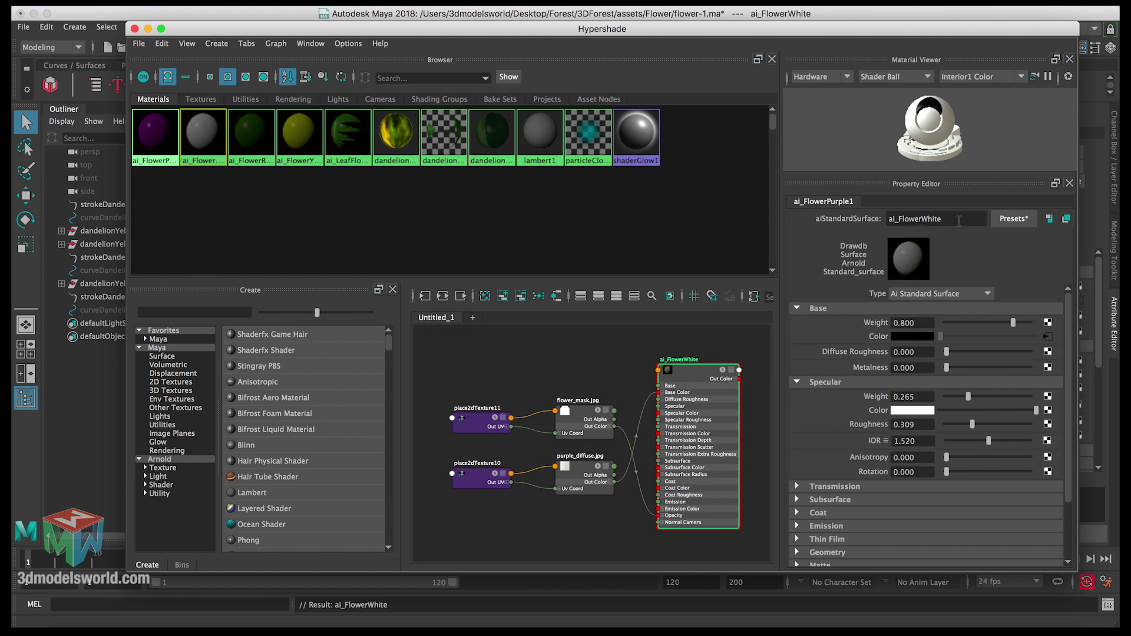
Assign the ai_FlowerWhite material to the flower mesh of dandelionYellow1MeshGroup1 and close the Hypershade
left_click_drag(415, 30, 548, 72)
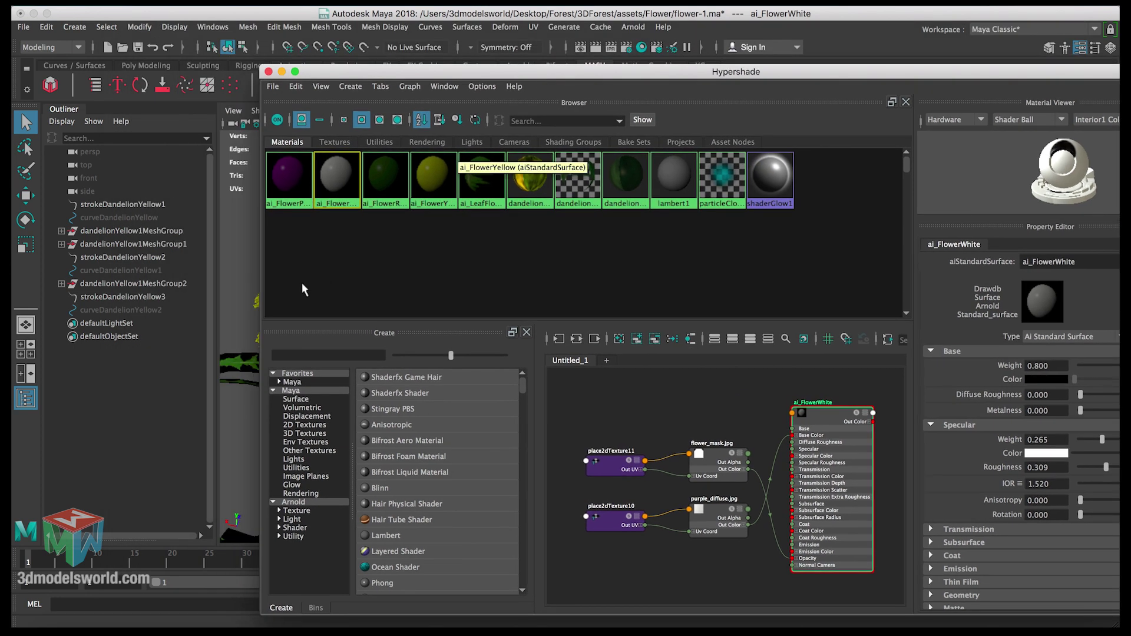
left_click_drag(306, 79, 370, 78)
left_click(308, 231)
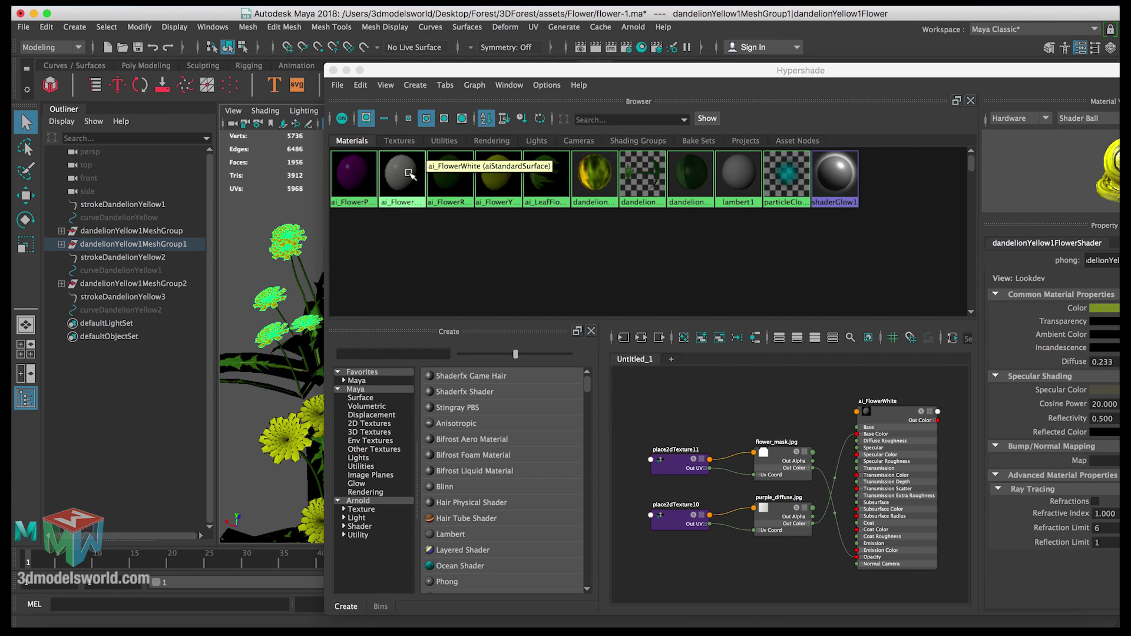
right_click_drag(406, 173, 408, 139)
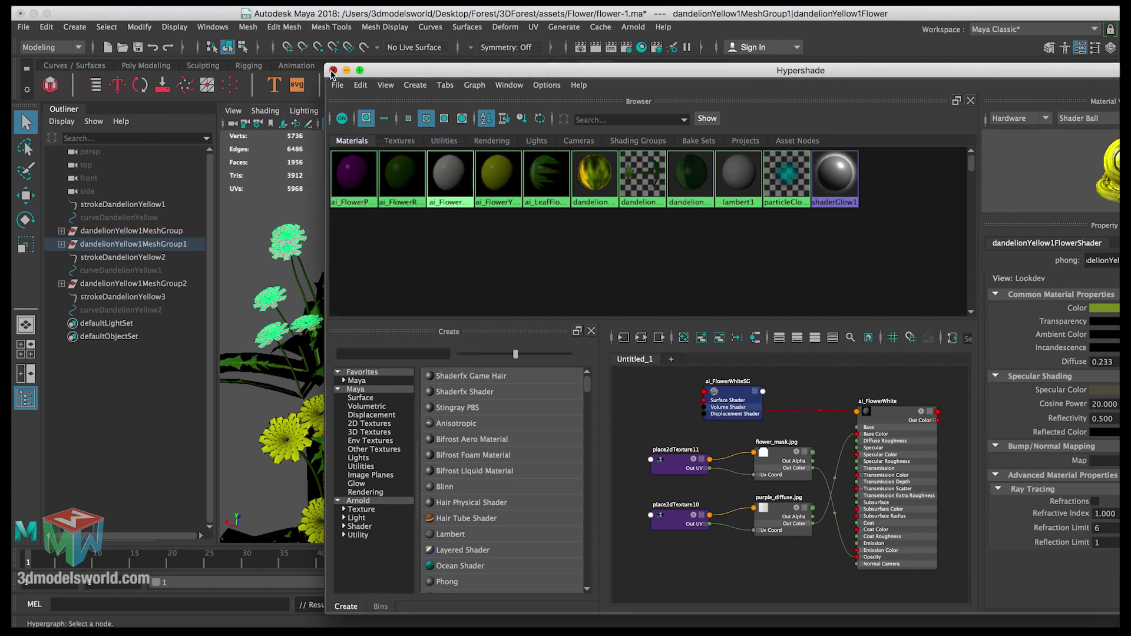
left_click(332, 70)
left_click(386, 240)
Turn off Opaque in the Arnold shape attributes of the purple flower mesh
left_click_drag(386, 240, 573, 209, "alt")
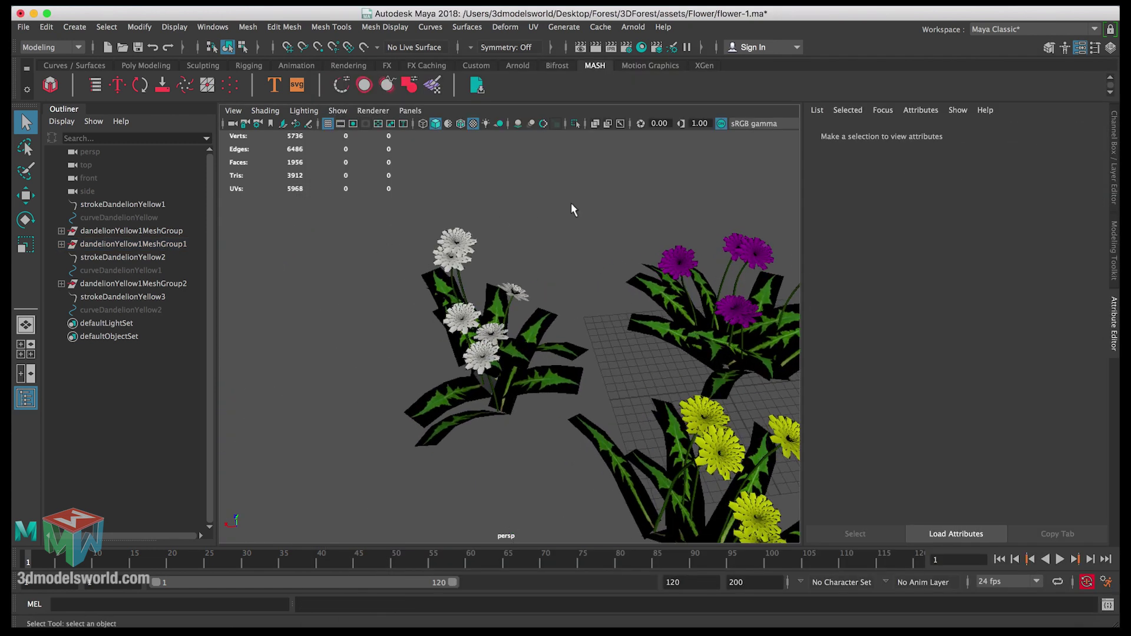
right_click_drag(572, 209, 506, 265, "alt")
left_click_drag(546, 321, 486, 277, "alt")
middle_click_drag(501, 276, 472, 229, "alt")
right_click_drag(472, 230, 519, 276, "alt")
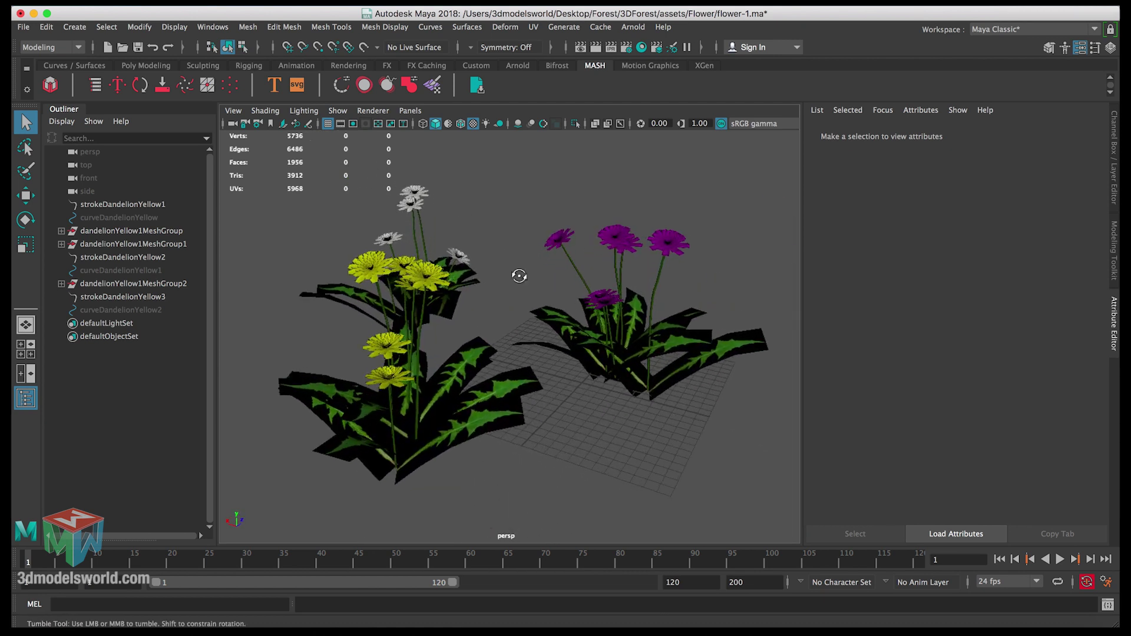
left_click_drag(519, 276, 499, 274, "alt")
left_click(643, 246)
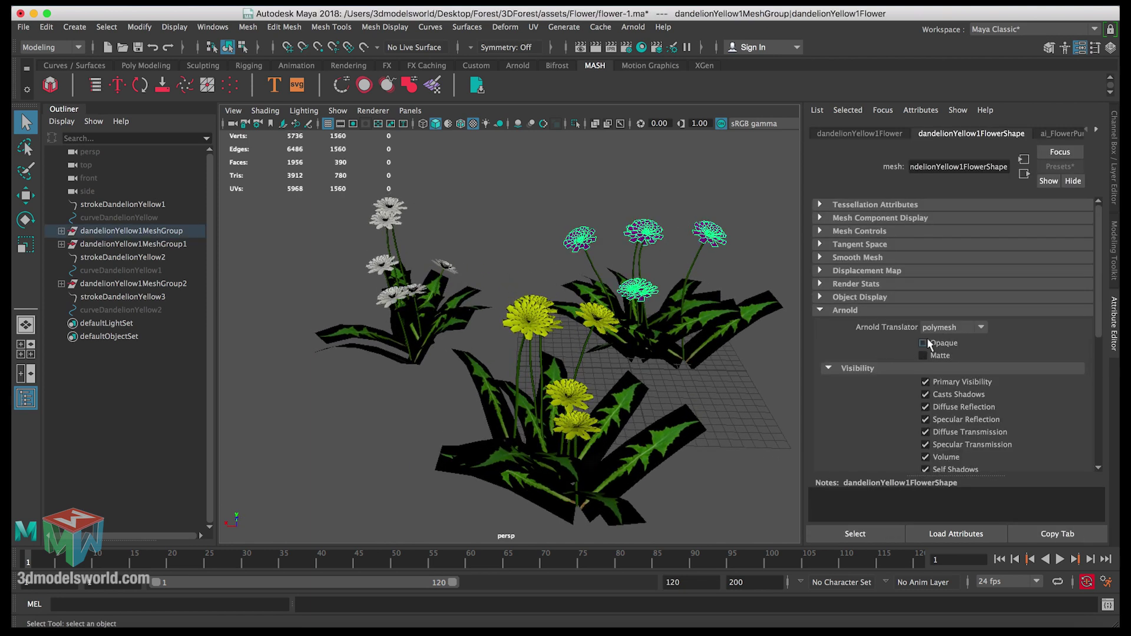
scroll(503, 285, "up", 3)
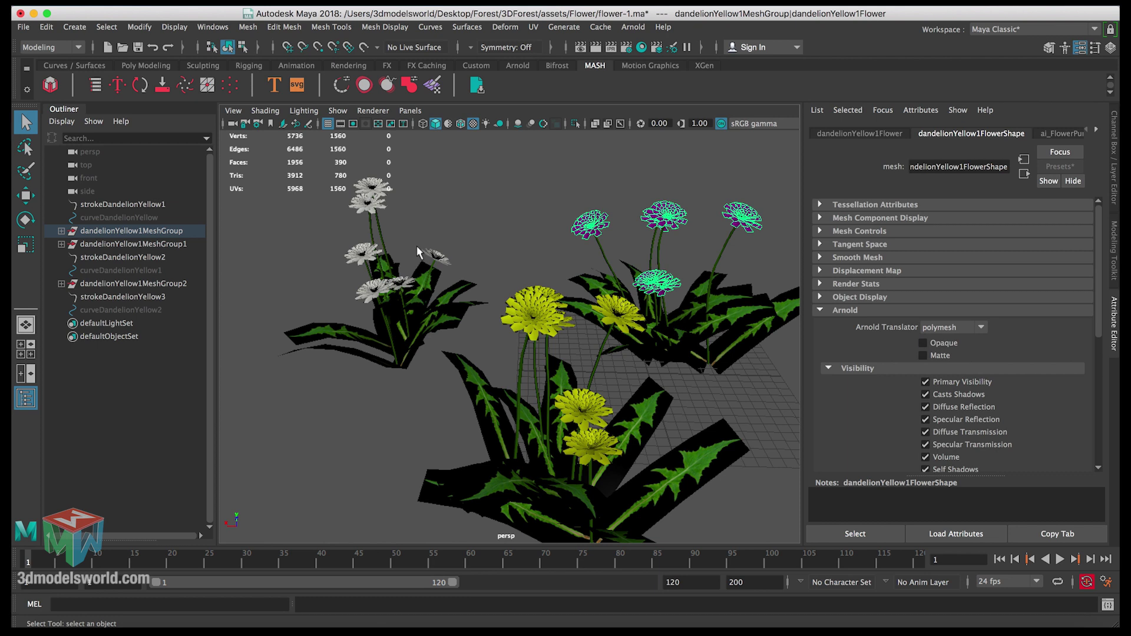
Combine all meshes of the purple plant's dandelionYellow1MeshGroup into one polygon object
left_click(387, 198)
scroll(656, 328, "down", 5)
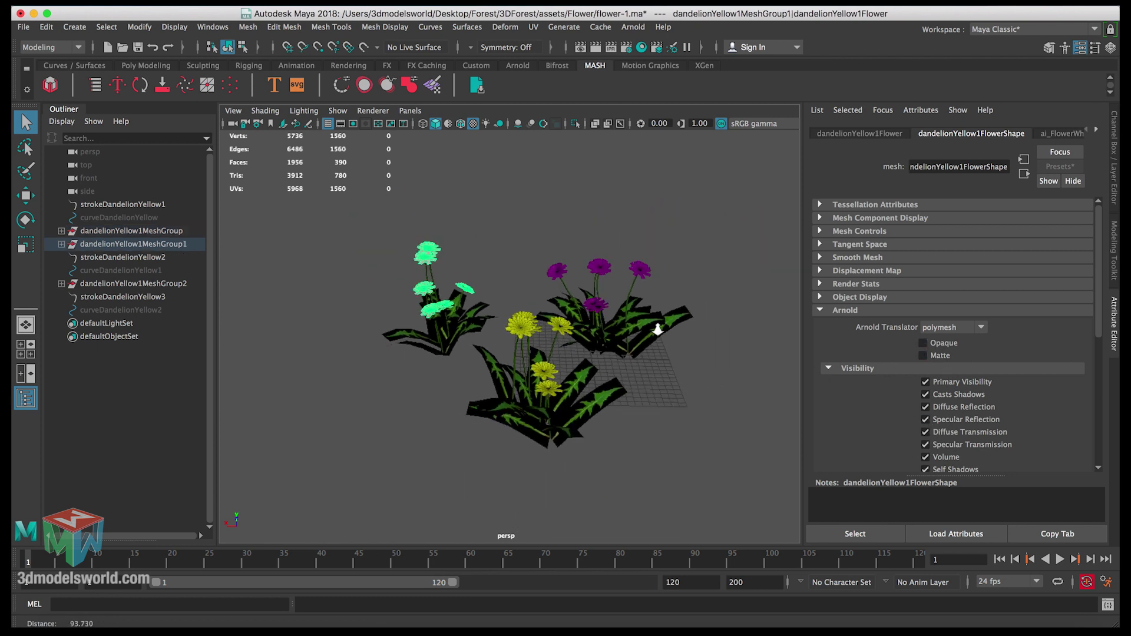
left_click(525, 296)
mouse_move(525, 296)
left_mouse_down("alt")
mouse_move(509, 296)
mouse_move(547, 295)
left_mouse_up("alt")
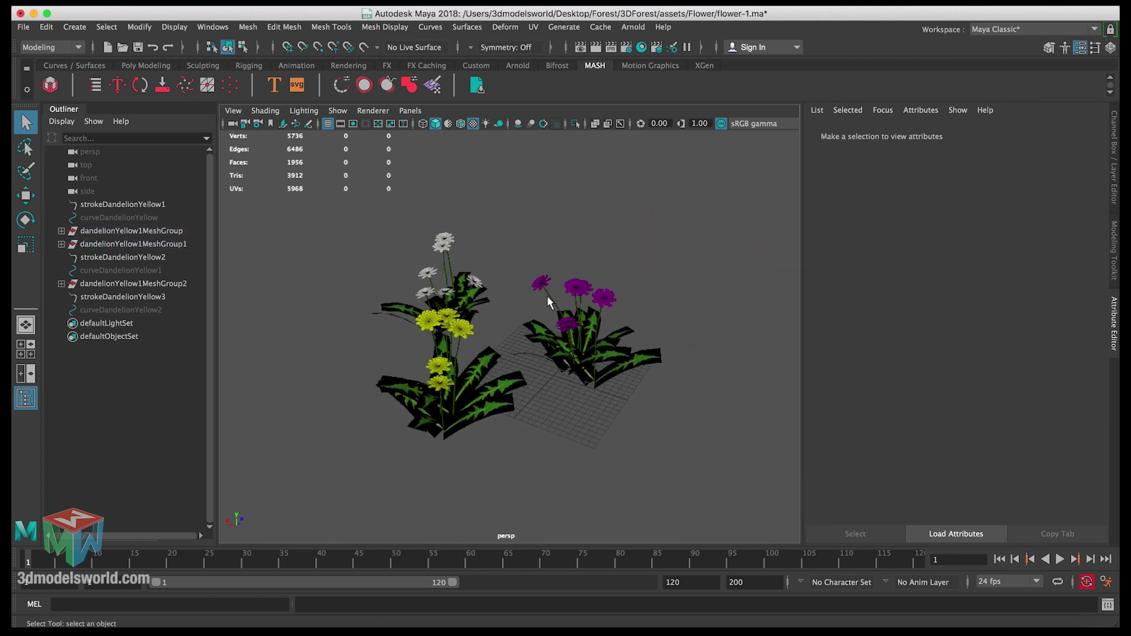
left_click(143, 231)
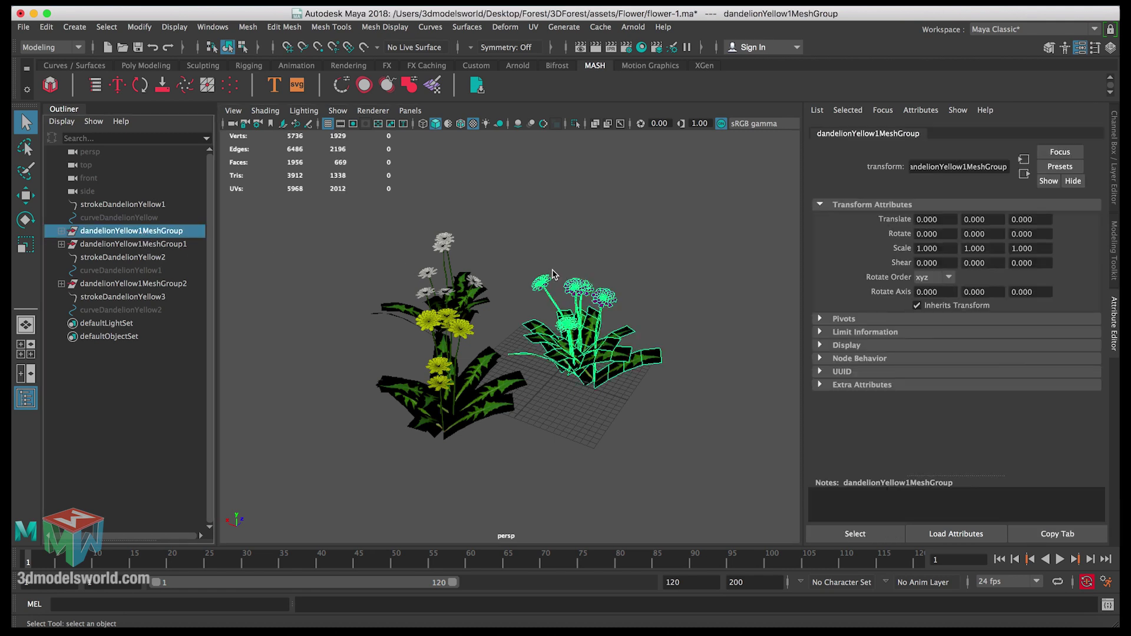
key("w")
scroll(570, 236, "up", 6)
left_click_drag(655, 382, 643, 350, "alt")
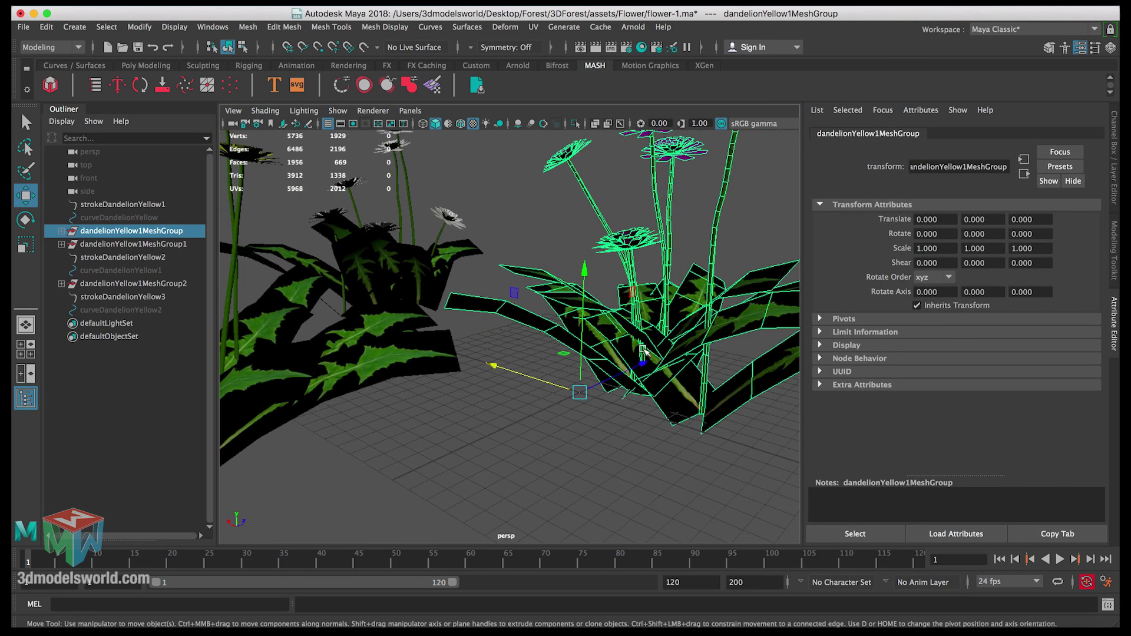
key("f")
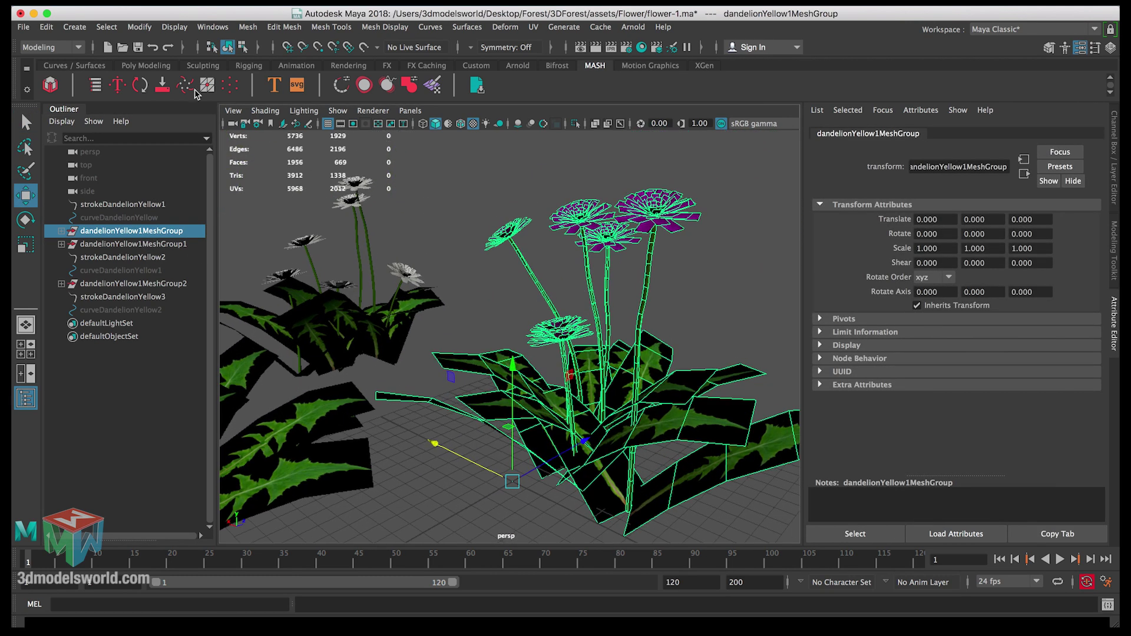
left_click(253, 29)
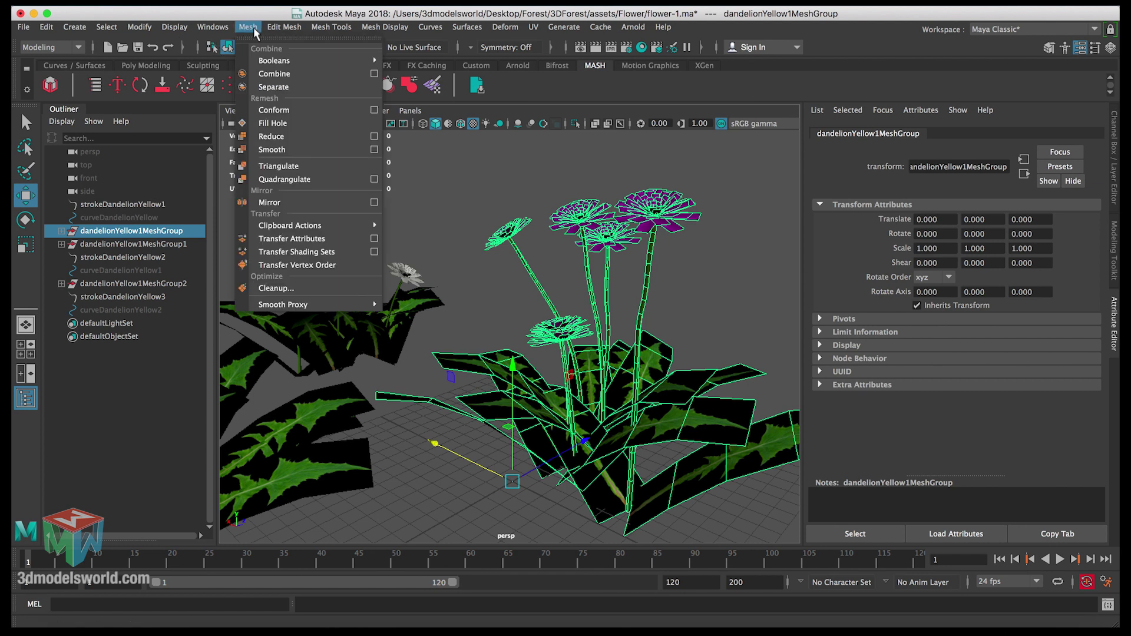
left_click(276, 73)
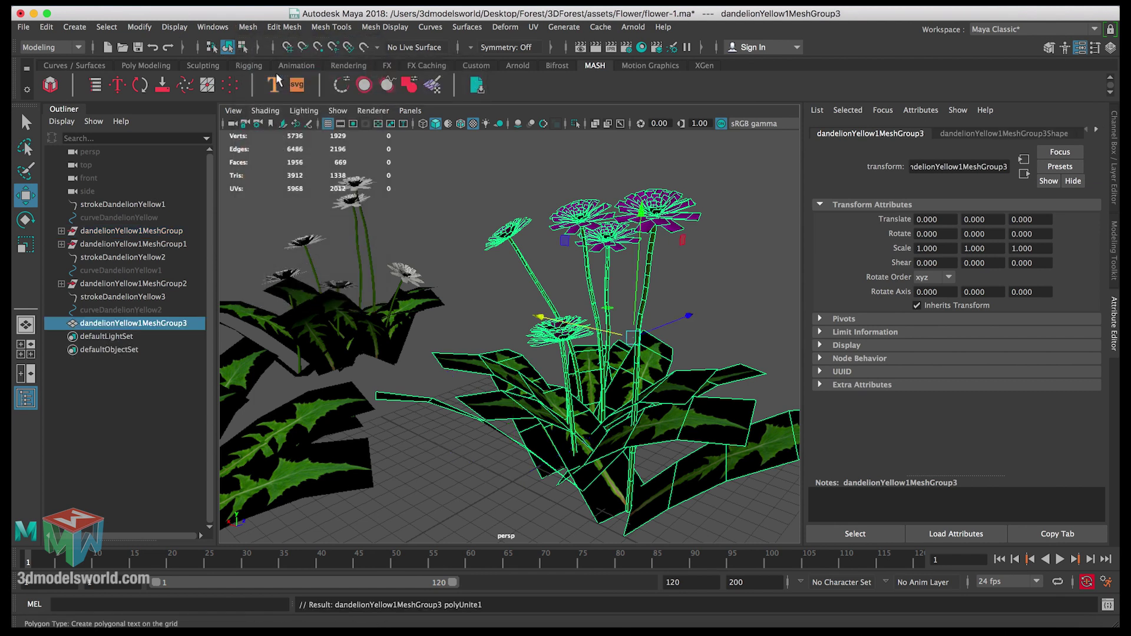
Delete the construction history of the combined purple dandelion plant
left_click_drag(518, 265, 596, 270, "alt")
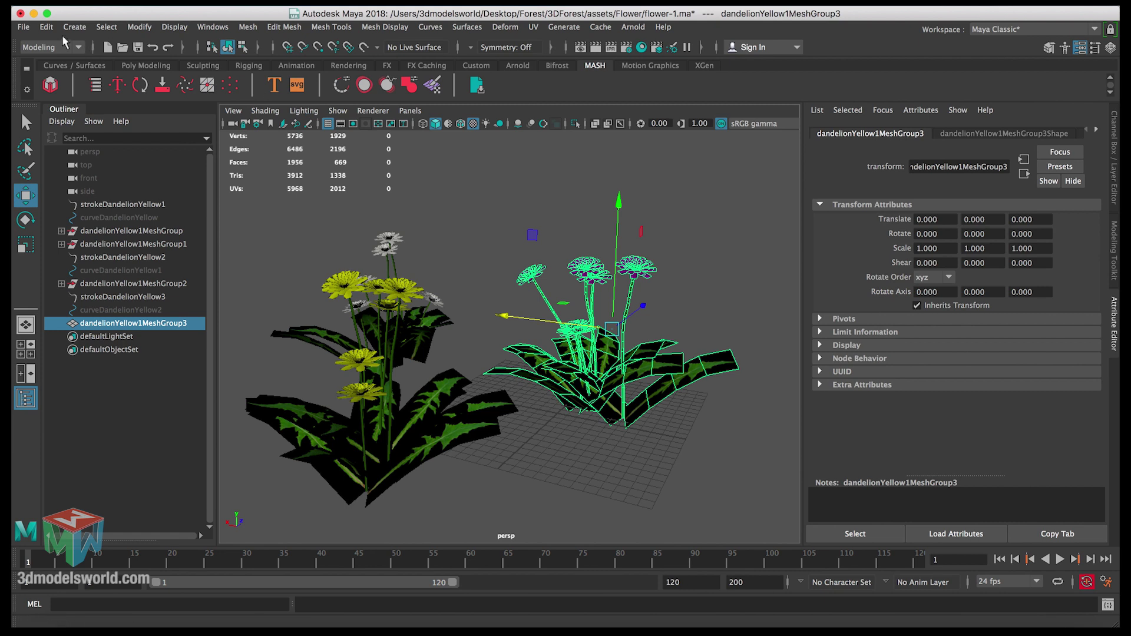
left_click(46, 27)
mouse_move(92, 183)
left_click(235, 194)
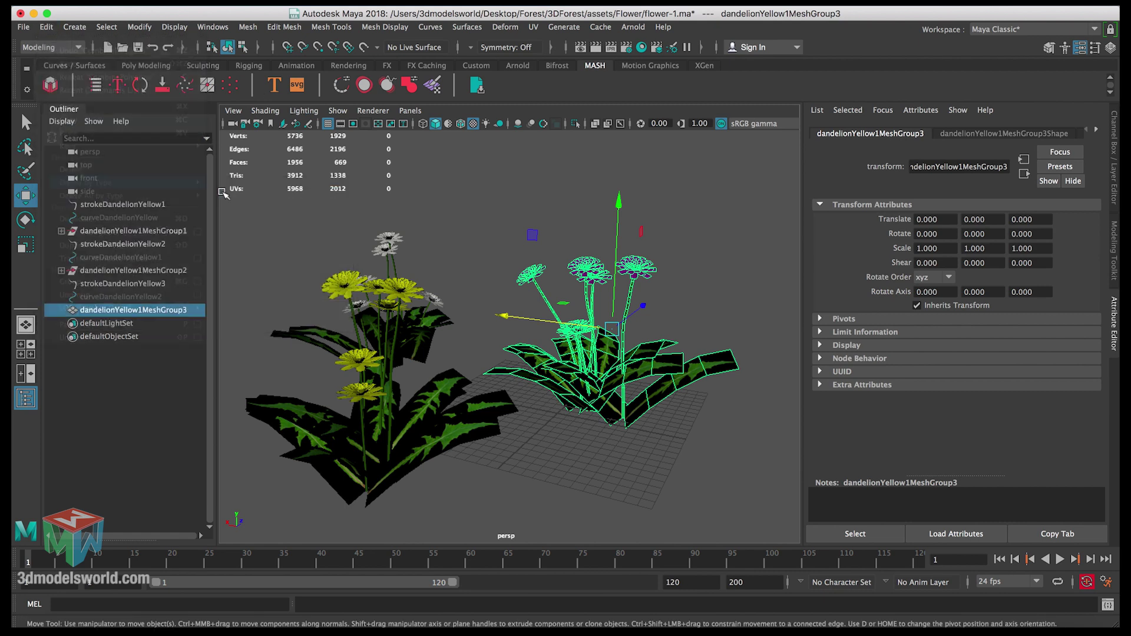
Turn off Opaque in the Arnold shape attributes of the combined purple plant mesh
left_click(620, 447)
left_click_drag(571, 433, 639, 431, "alt")
left_click(663, 392)
left_click_drag(663, 391, 769, 337, "alt")
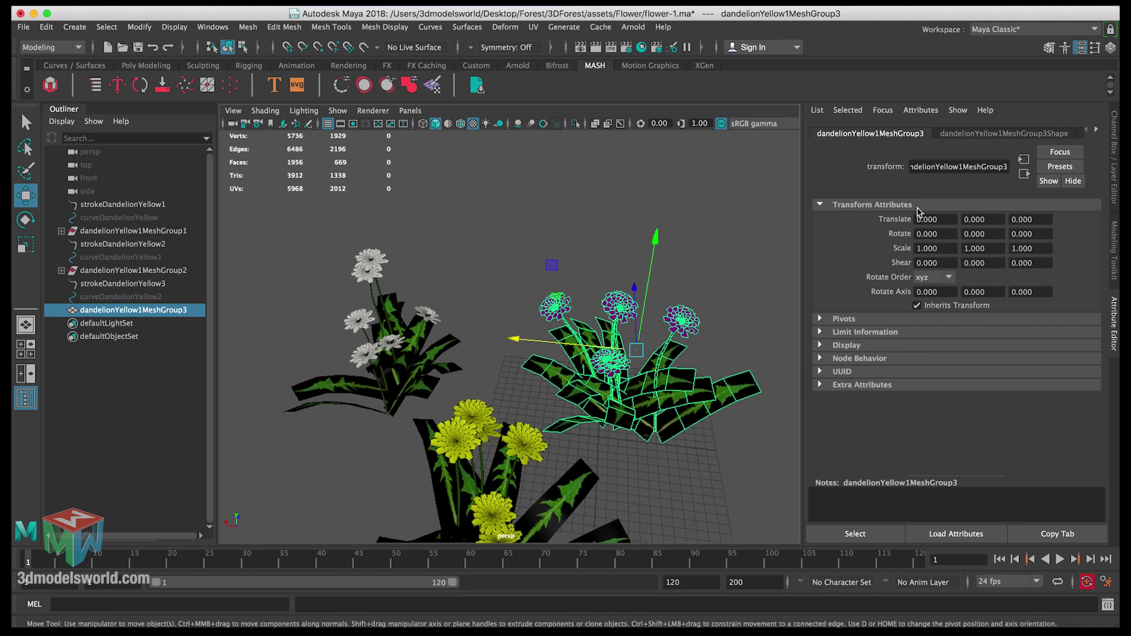
left_click(993, 135)
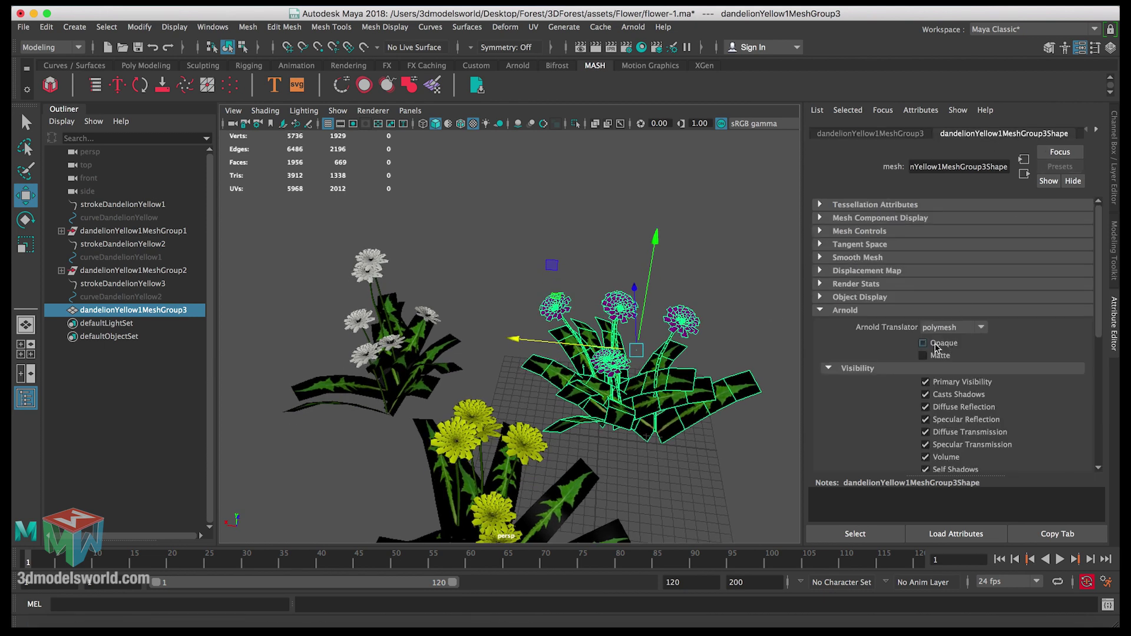
left_click_drag(669, 271, 537, 394, "alt")
left_click(722, 295)
Combine all meshes of the yellow plant's dandelionYellow1MeshGroup2 into one polygon object
left_click(534, 394)
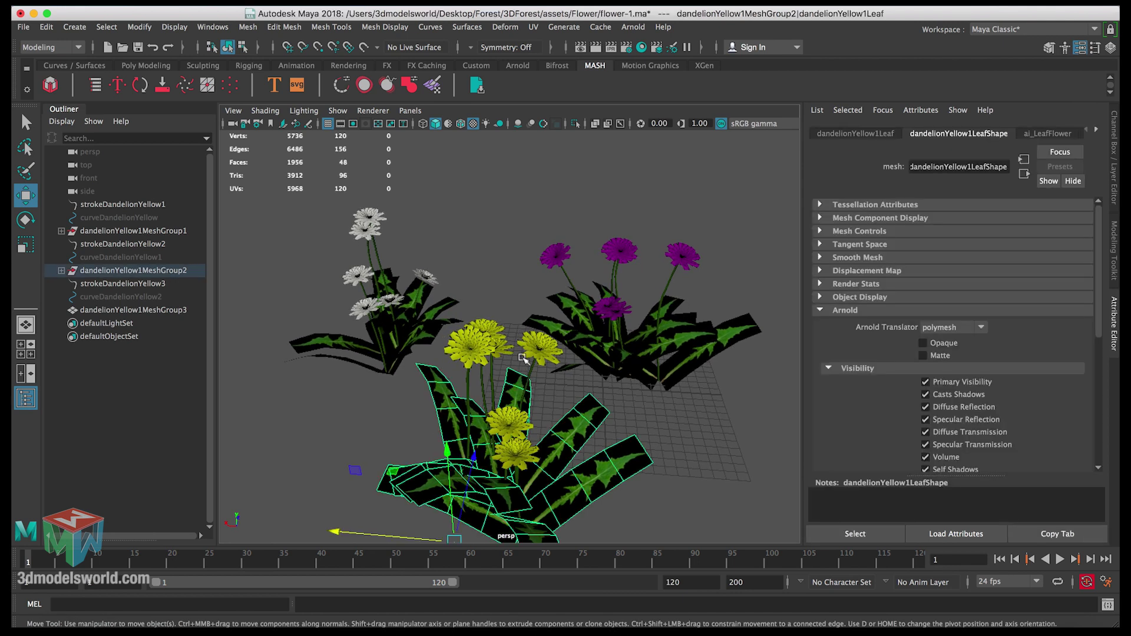
left_click(147, 270)
left_click_drag(459, 359, 483, 341, "alt")
left_click(480, 340)
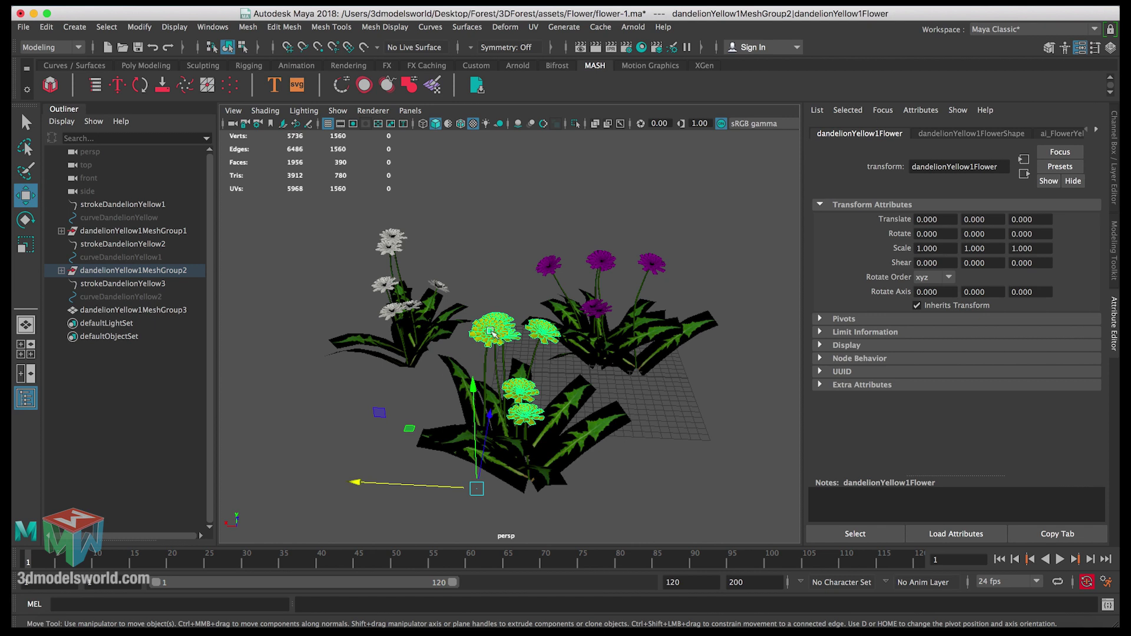
left_click(186, 270)
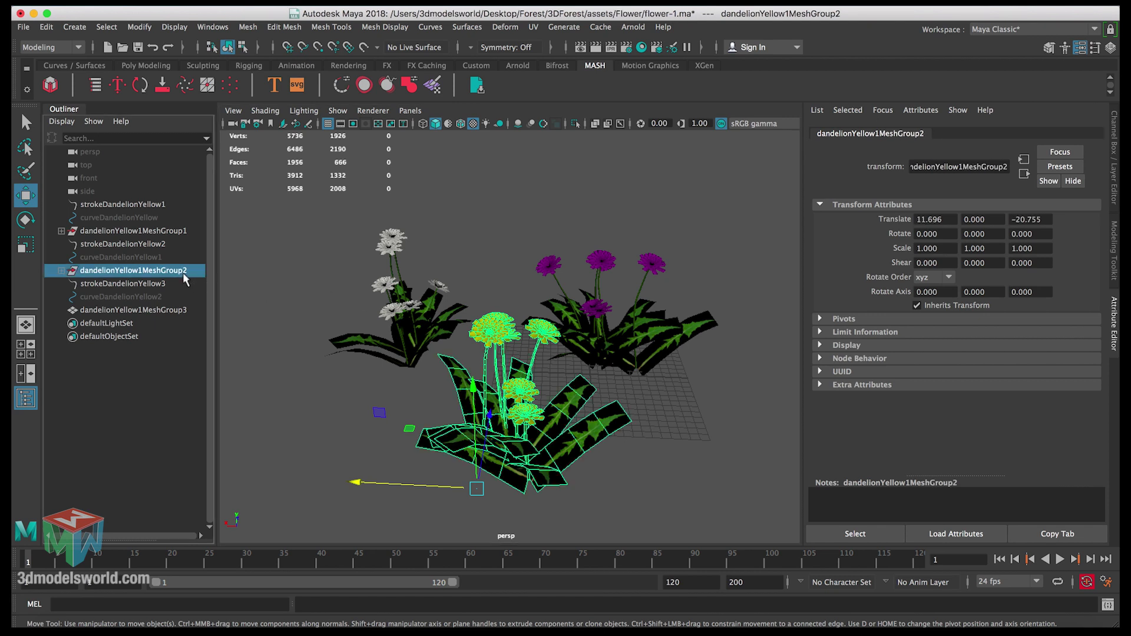
left_click(257, 29)
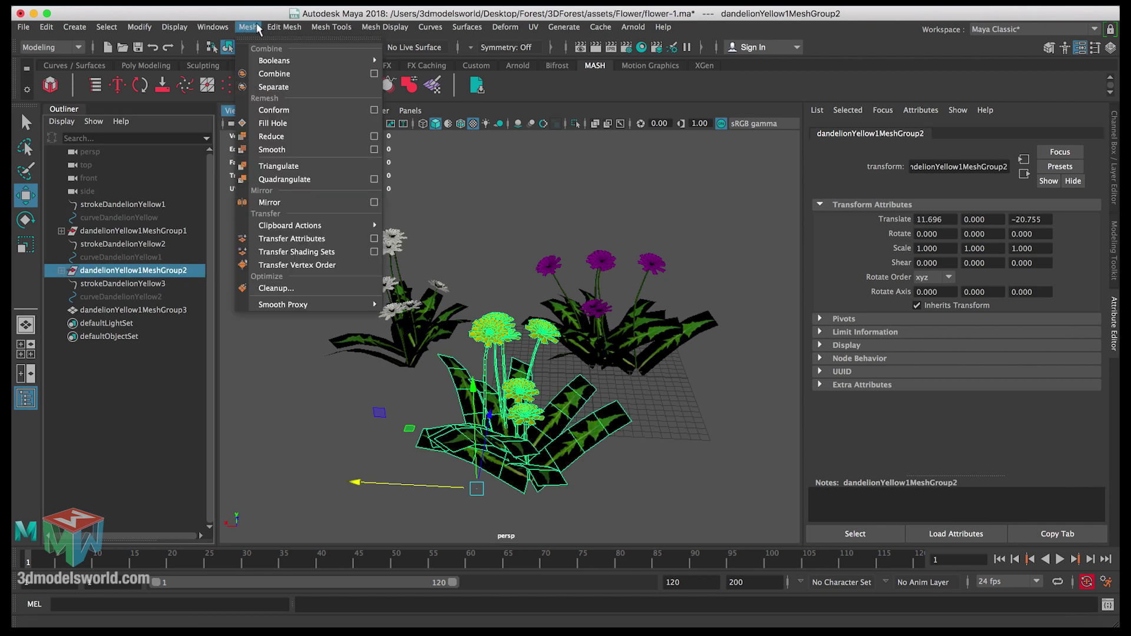
left_click(265, 73)
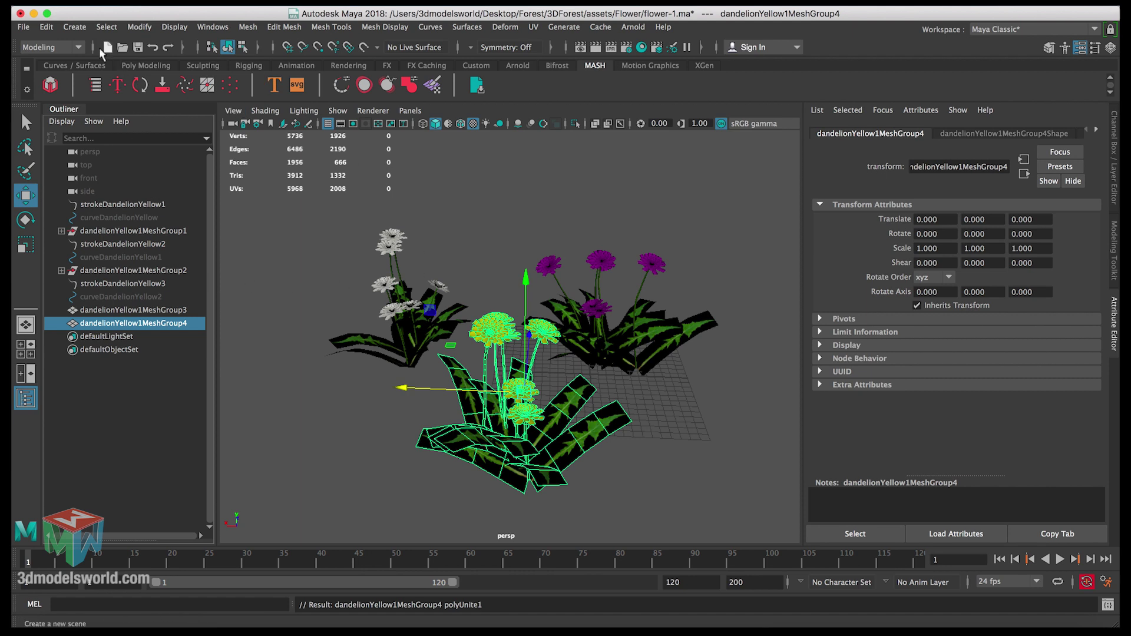
Delete the construction history of the combined yellow dandelion plant
left_click(46, 27)
mouse_move(85, 187)
left_click(235, 193)
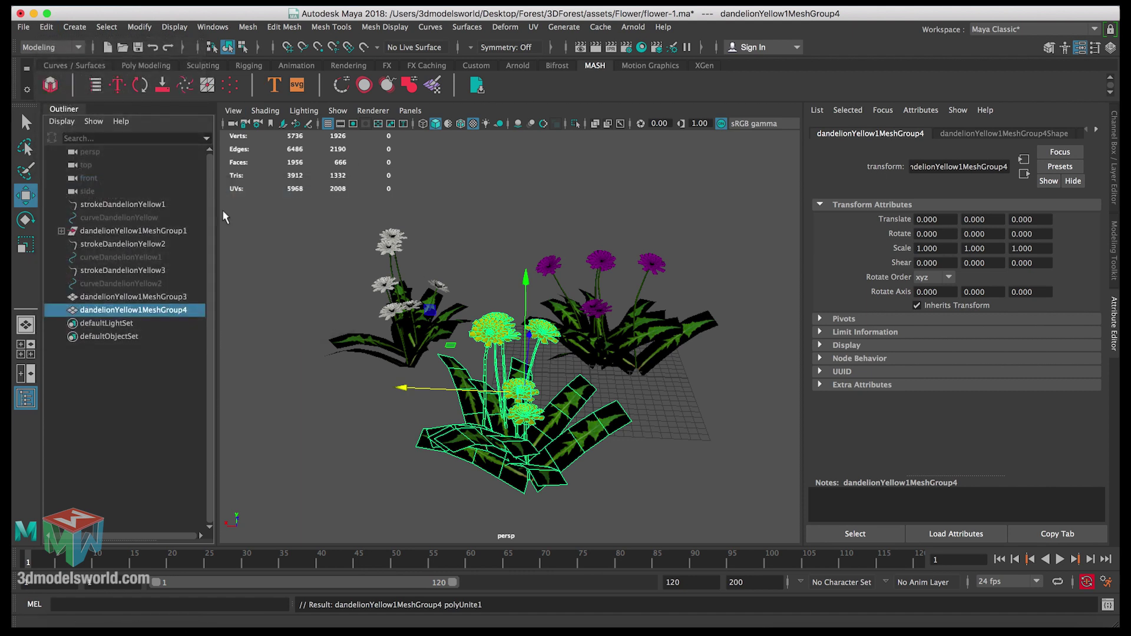
Combine all meshes of the white plant's dandelionYellow1MeshGroup1 into one polygon object
left_click(486, 270)
left_click(604, 259)
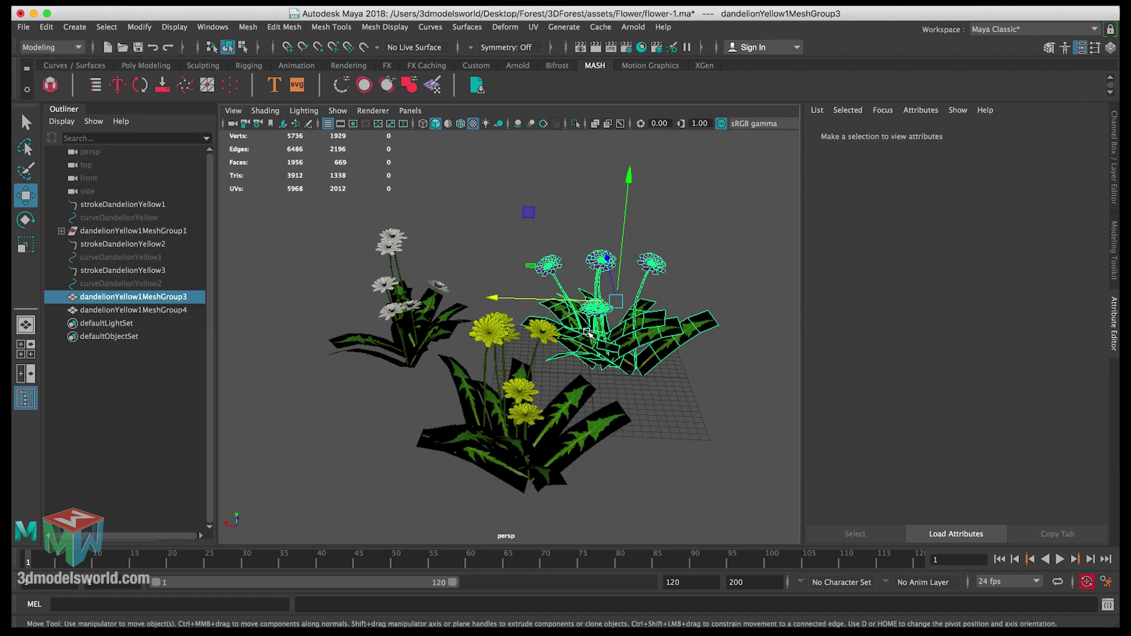
left_click(480, 360)
left_click(419, 299)
key("z")
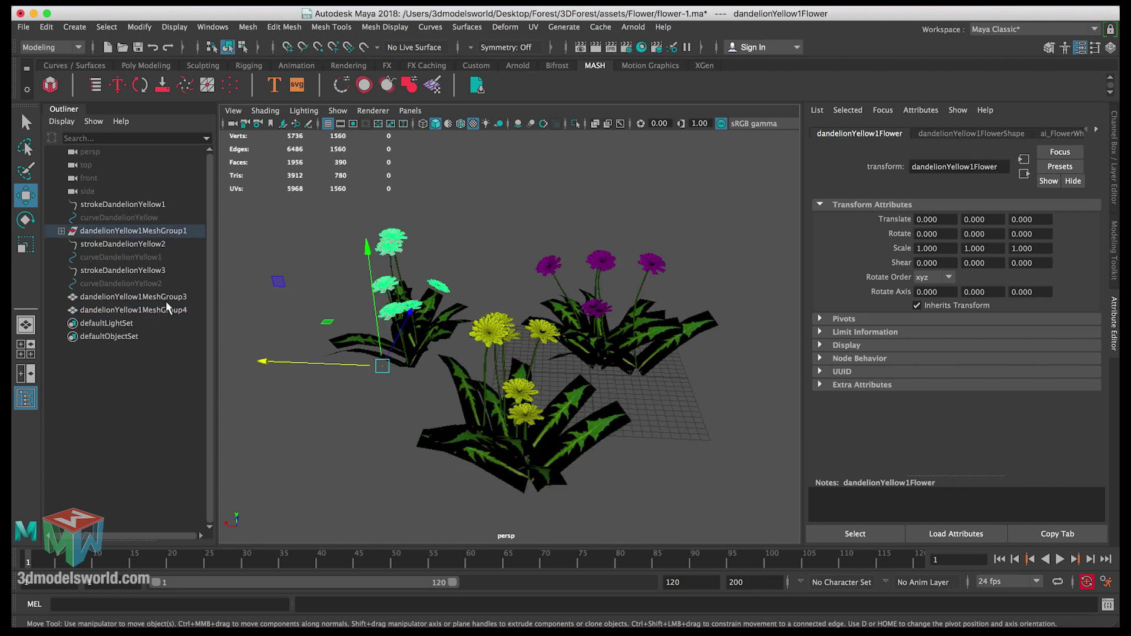
left_click(147, 232)
left_click(75, 27)
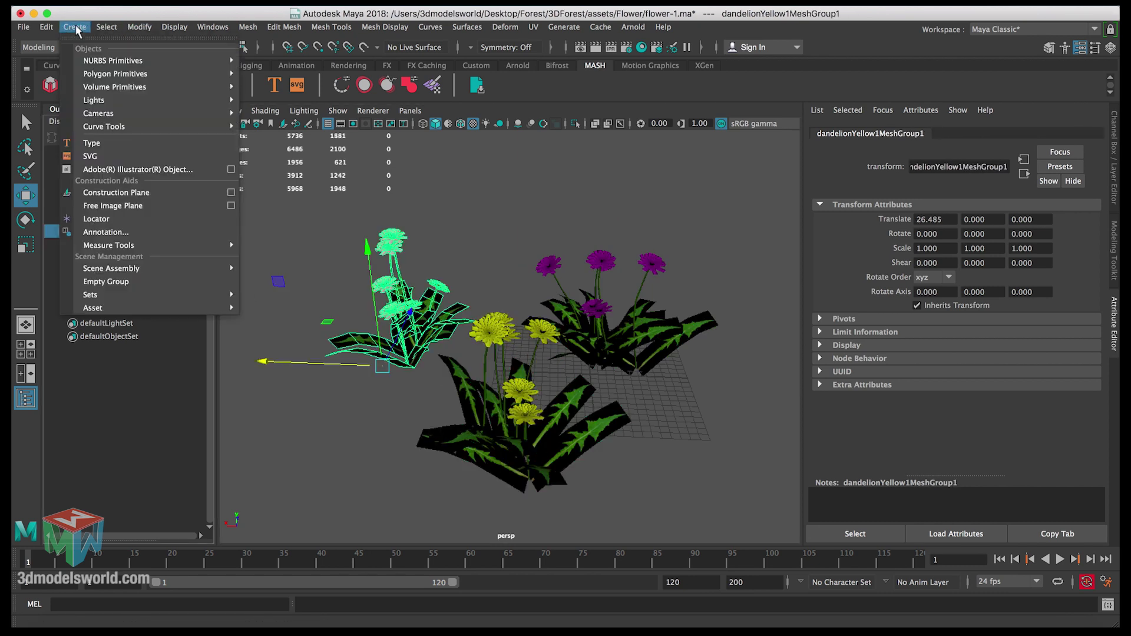
mouse_move(257, 30)
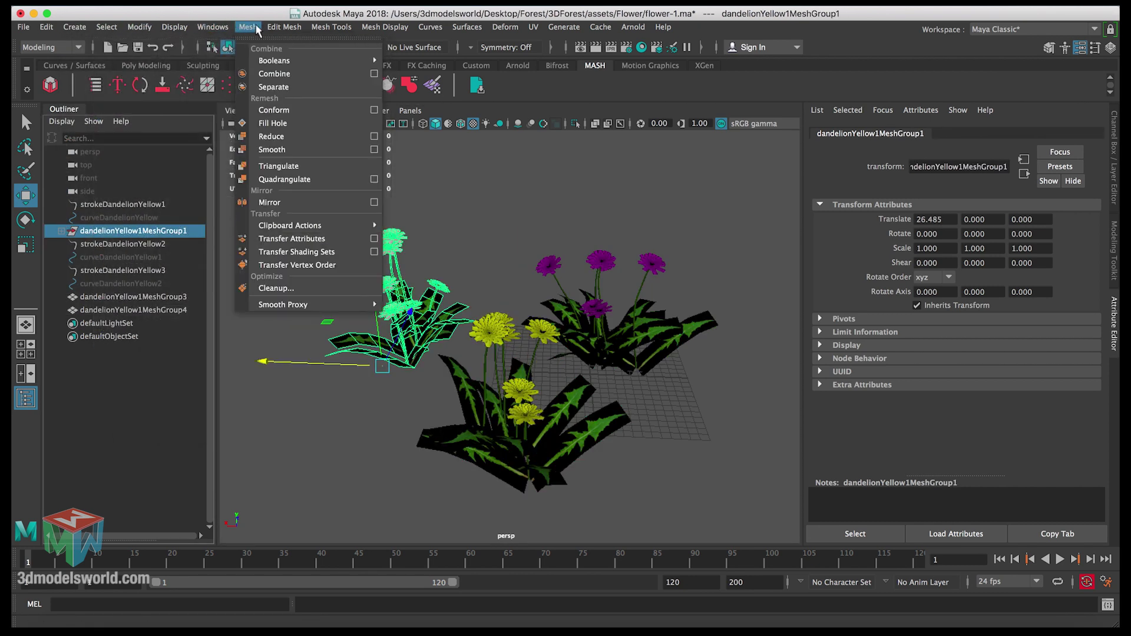
left_click(274, 73)
Delete the construction history of the combined white dandelion plant
left_click(51, 33)
mouse_move(86, 183)
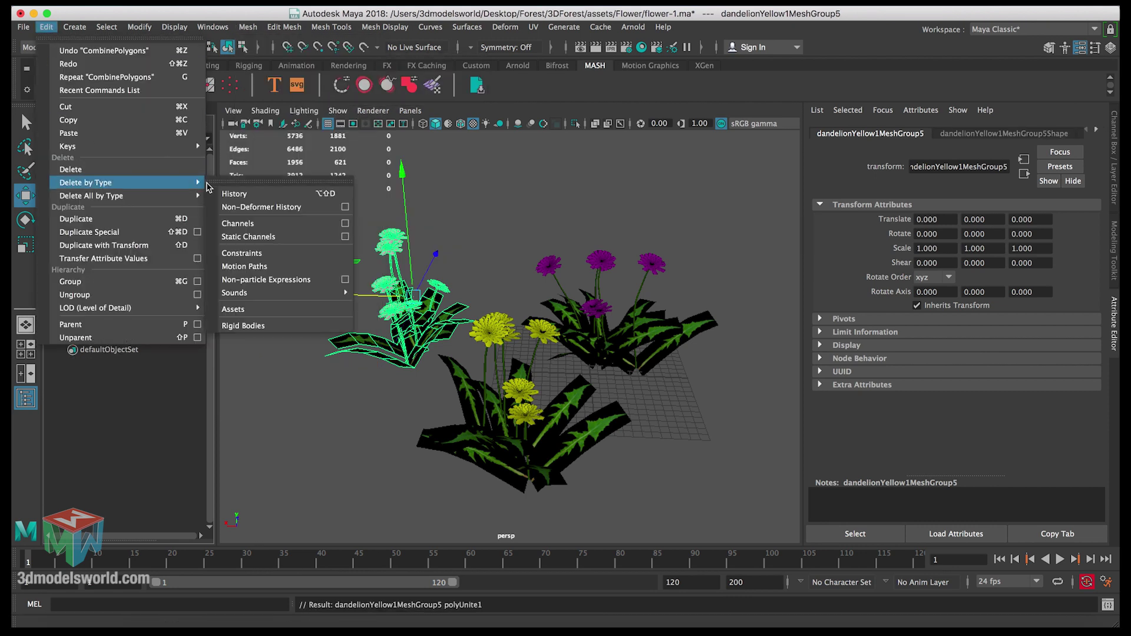
left_click(253, 192)
Delete the leftover dandelion stroke and curve nodes, keeping only the three combined plant meshes
left_click(475, 250)
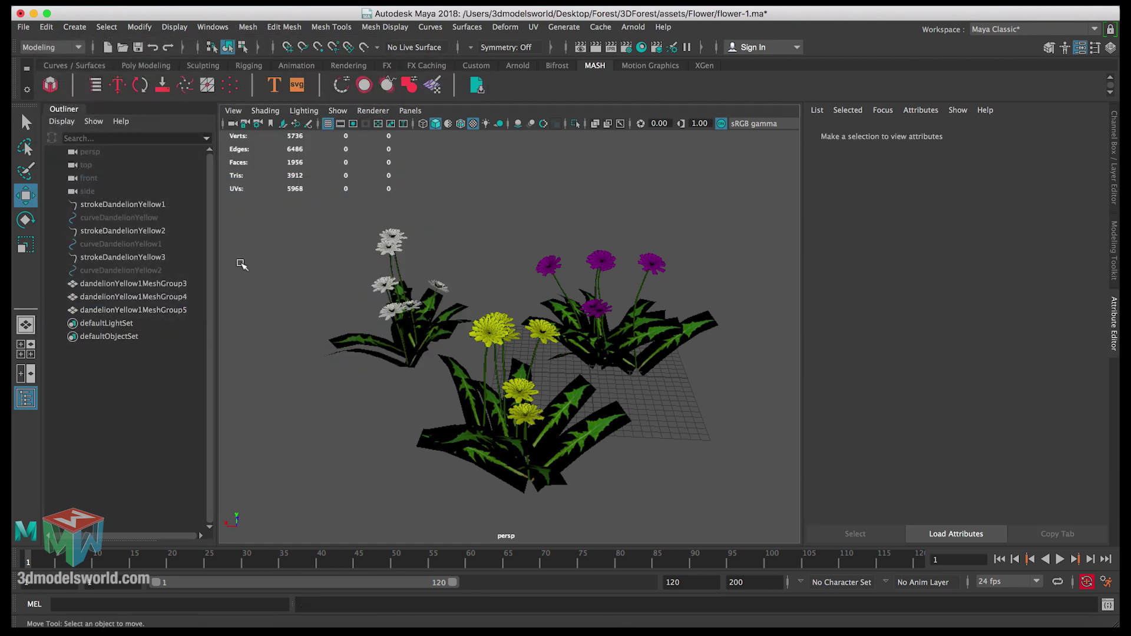
left_click(168, 271)
left_click(162, 207, "shift")
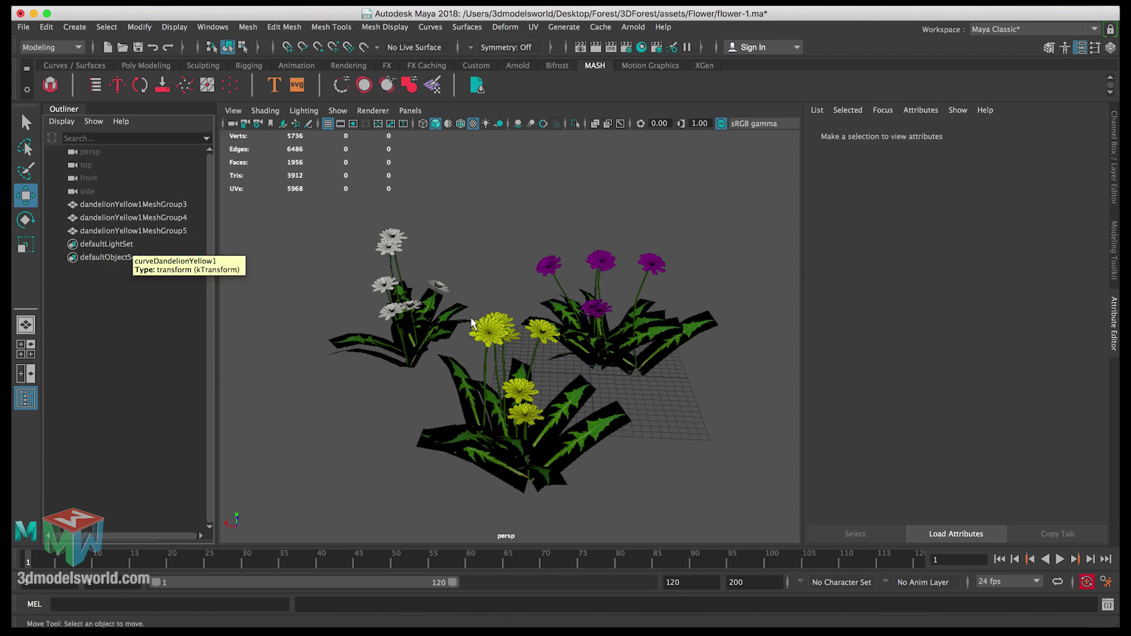
Turn off Opaque in the Arnold shape attributes of the combined yellow and white plant meshes
left_click_drag(596, 364, 576, 323, "alt")
scroll(574, 348, "up", 3)
middle_click_drag(574, 355, 586, 298, "alt")
left_click(620, 272)
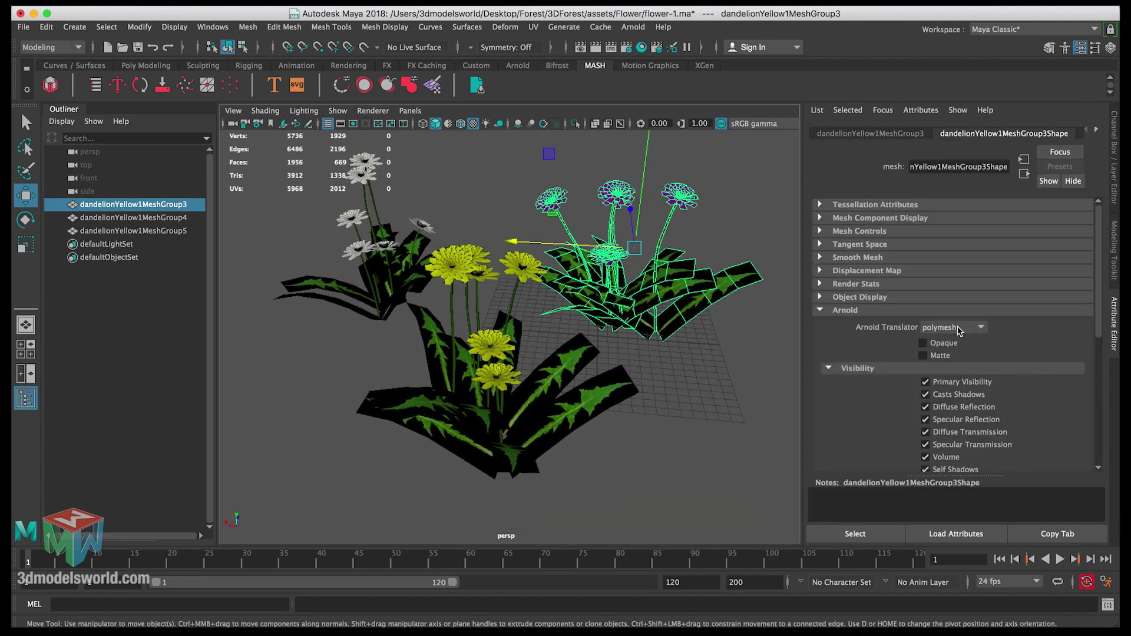
left_click(585, 359)
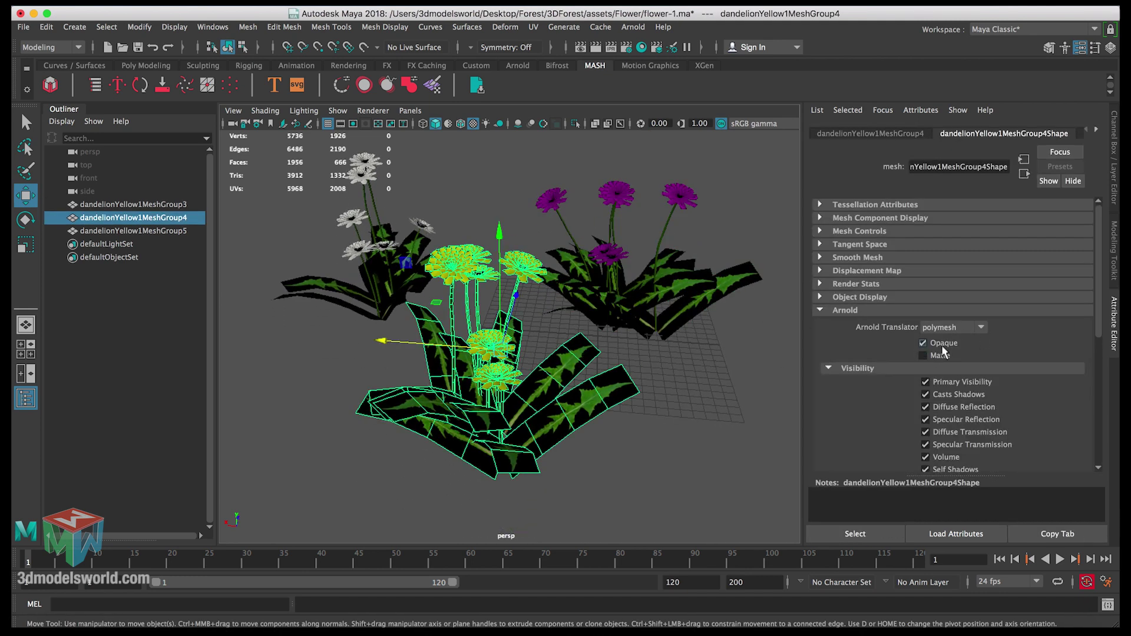
left_click(375, 275)
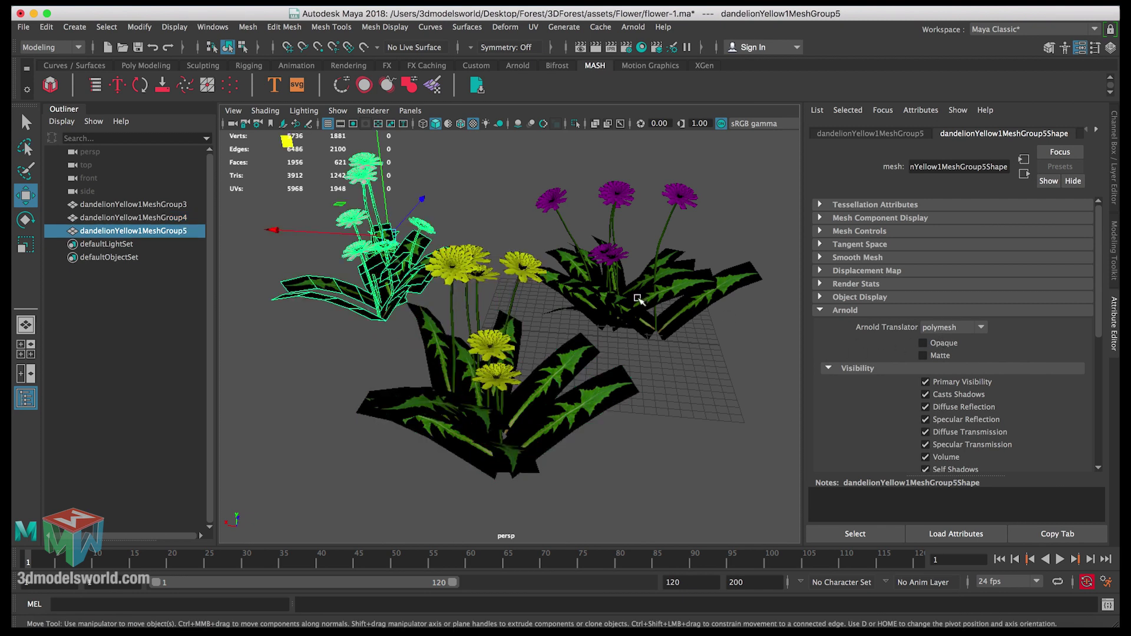
Lower the pivot of the combined purple plant vertically to the base of its leaves and stems
left_click(655, 352)
left_click_drag(584, 349, 670, 346, "alt")
left_click(508, 336)
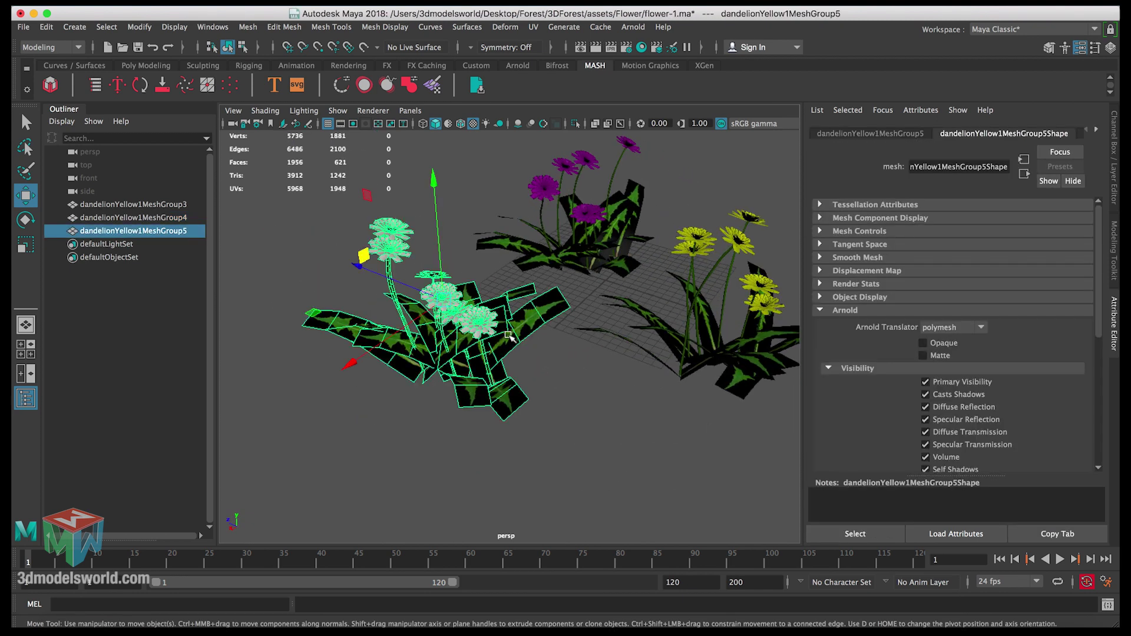
left_click_drag(508, 335, 353, 336, "alt")
left_click_drag(589, 307, 548, 292, "alt")
left_click(553, 282)
scroll(540, 274, "up", 1)
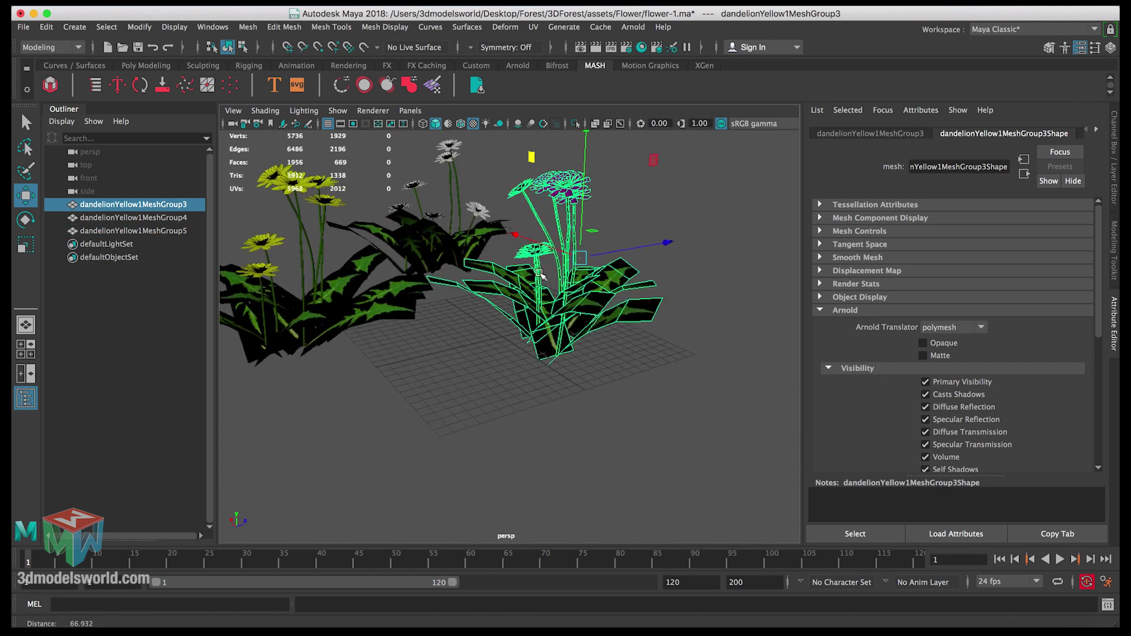
scroll(540, 275, "up", 3)
left_click_drag(601, 335, 655, 278, "alt")
middle_click_drag(655, 278, 522, 266, "alt")
left_click_drag(523, 265, 541, 284, "alt")
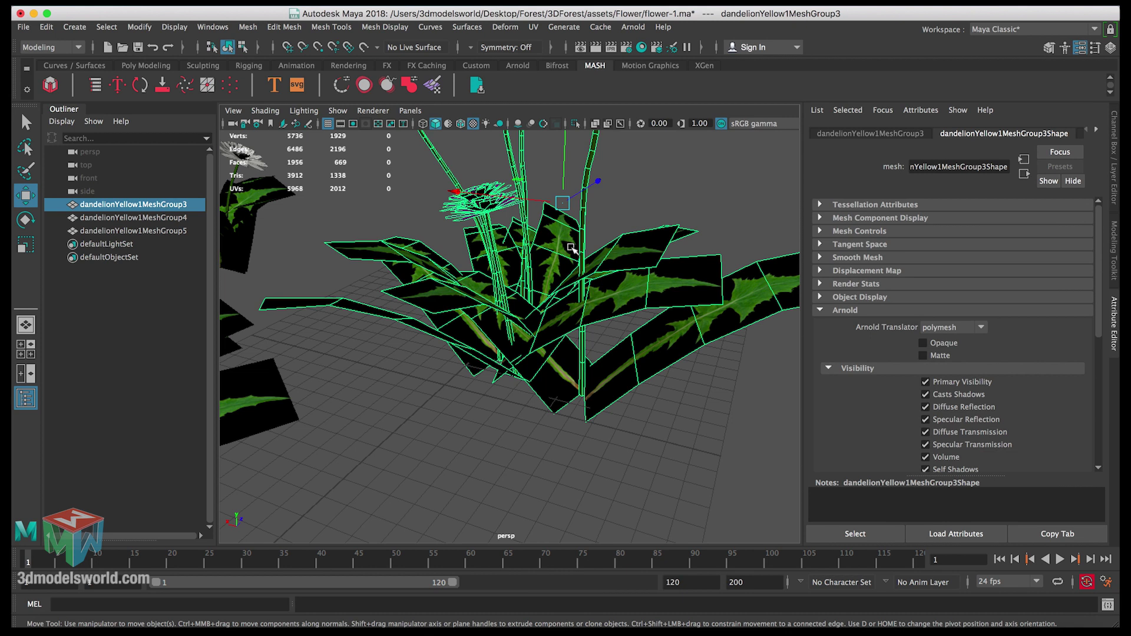
key("d")
left_click_drag(564, 136, 561, 328)
key("d")
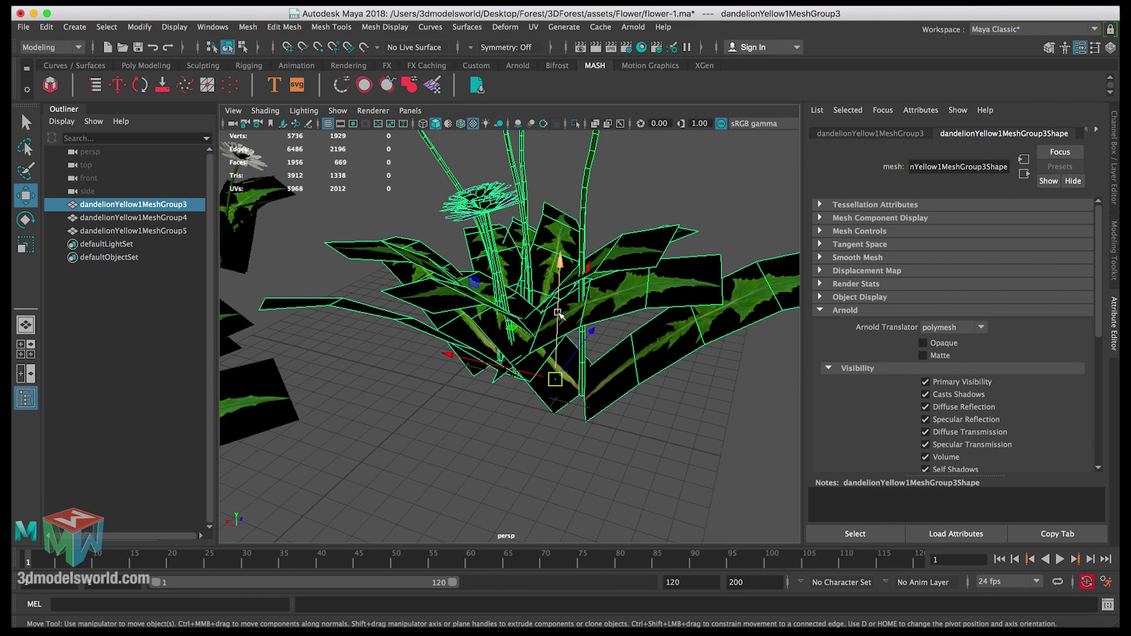
Fine-tune the height of the purple plant's pivot so it sits where the leaves meet the ground
left_click_drag(558, 314, 432, 306, "alt")
key("d")
left_click_drag(399, 258, 397, 206)
left_click_drag(478, 285, 397, 283)
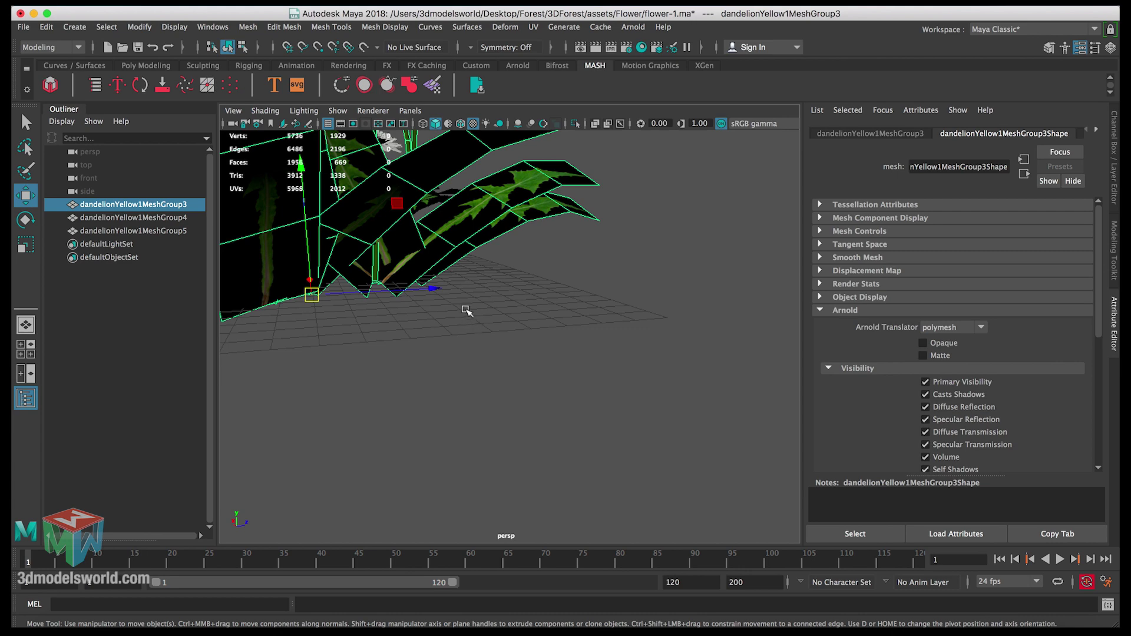
left_click_drag(467, 311, 539, 319, "alt")
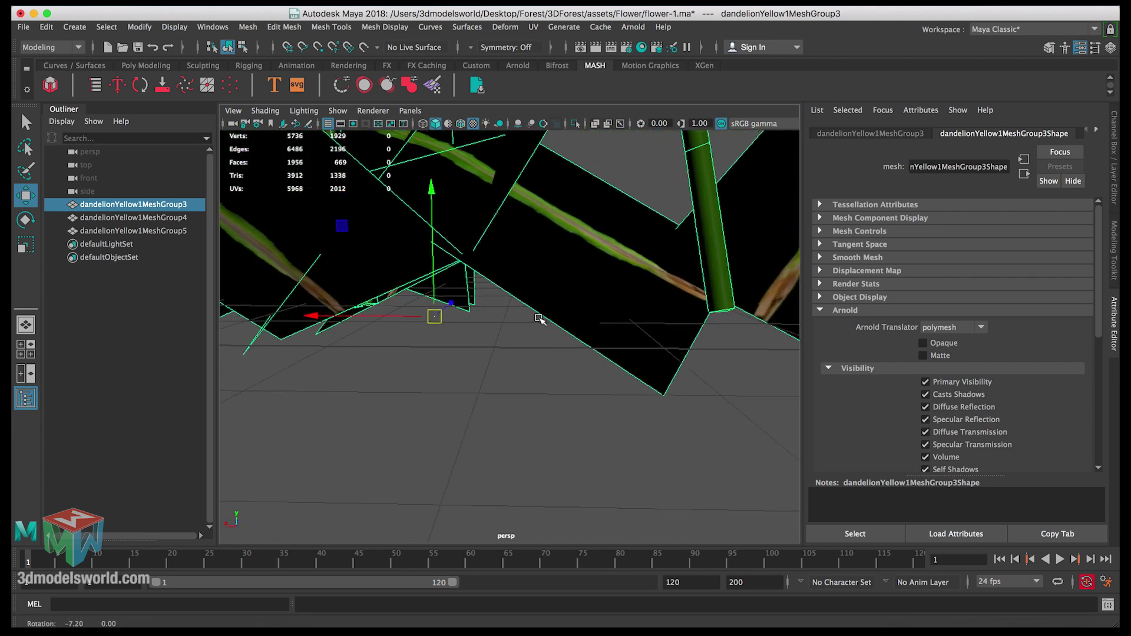
left_click_drag(436, 244, 433, 227)
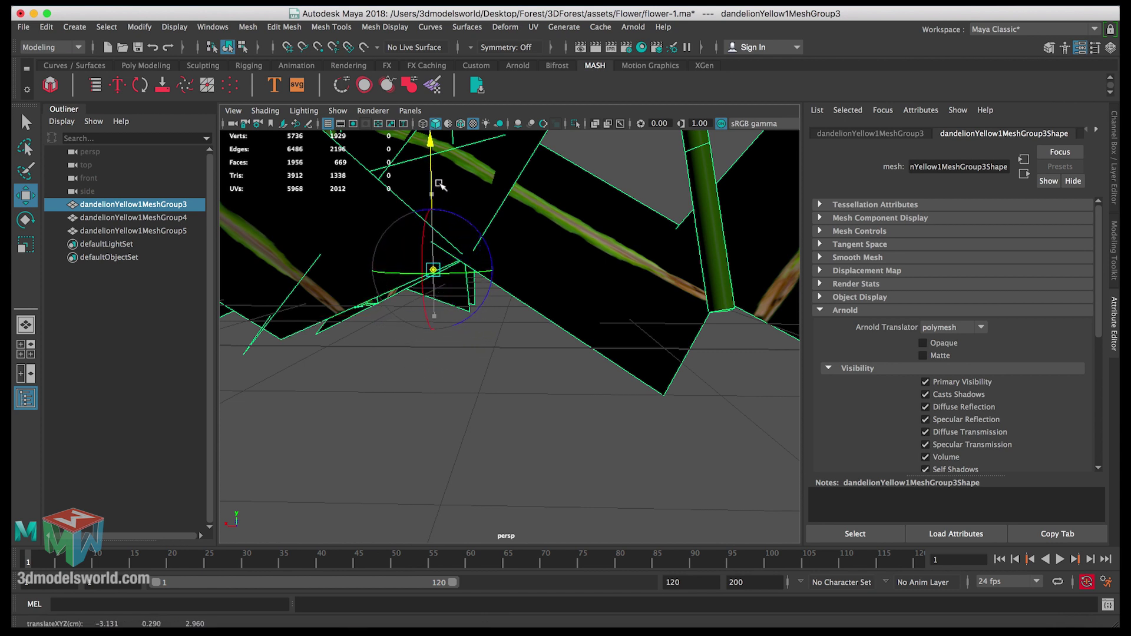
right_click_drag(439, 185, 335, 311, "alt")
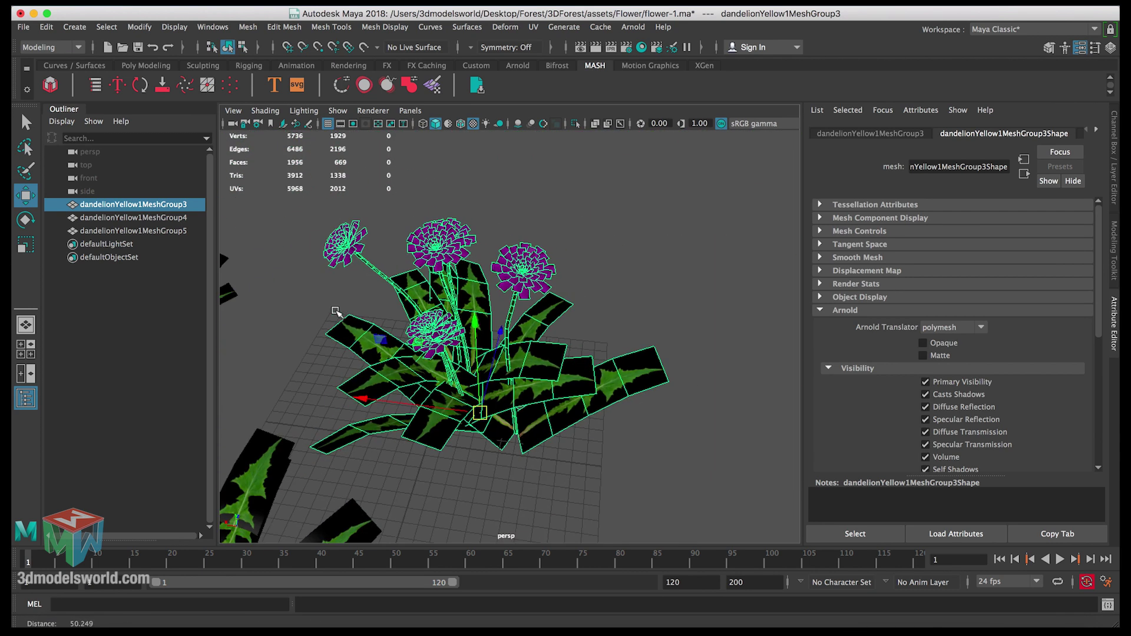
Examine the purple plant's pivot placement at the base of its leaves and stems from several angles
left_click_drag(336, 311, 384, 352, "alt")
right_click_drag(383, 353, 439, 383, "alt")
left_click_drag(439, 383, 474, 367, "alt")
right_click_drag(473, 368, 491, 359, "alt")
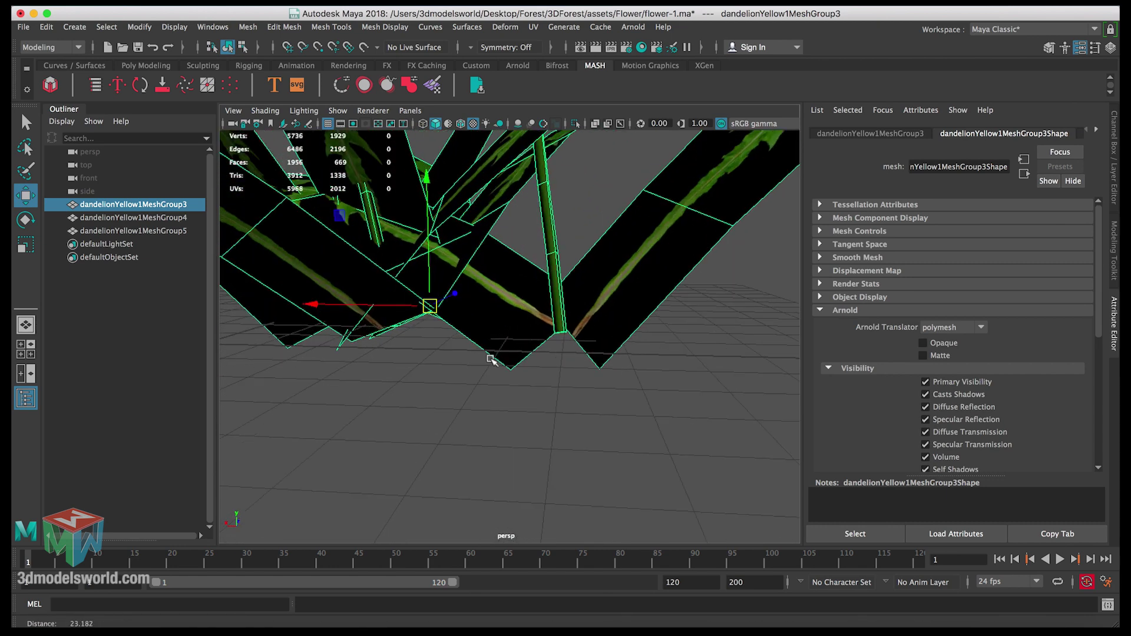
left_click_drag(490, 359, 500, 277, "alt")
left_click_drag(495, 226, 493, 193)
left_click_drag(543, 328, 513, 351, "alt")
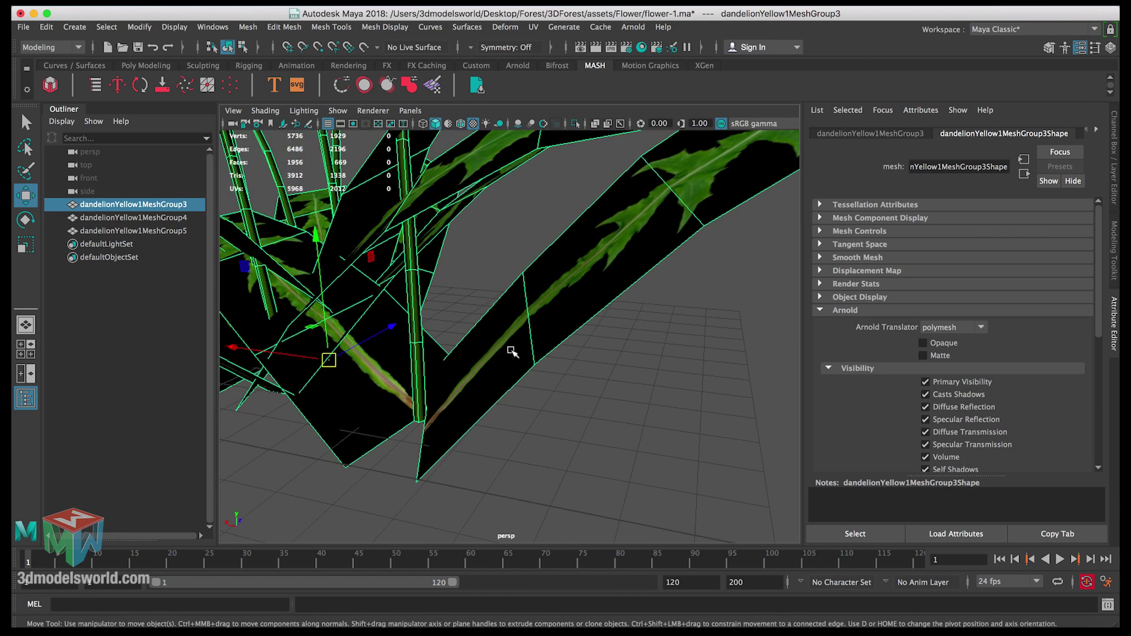
right_click_drag(513, 351, 300, 250, "alt")
left_click_drag(301, 250, 337, 301, "alt")
middle_click_drag(337, 301, 538, 278, "alt")
left_click_drag(537, 278, 470, 194, "alt")
Lower the pivot of the combined yellow plant to the base of its leaves and stems
left_click(356, 285)
middle_click_drag(351, 288, 466, 250, "alt")
right_click_drag(466, 249, 493, 258, "alt")
left_click_drag(492, 258, 422, 260, "alt")
key("d")
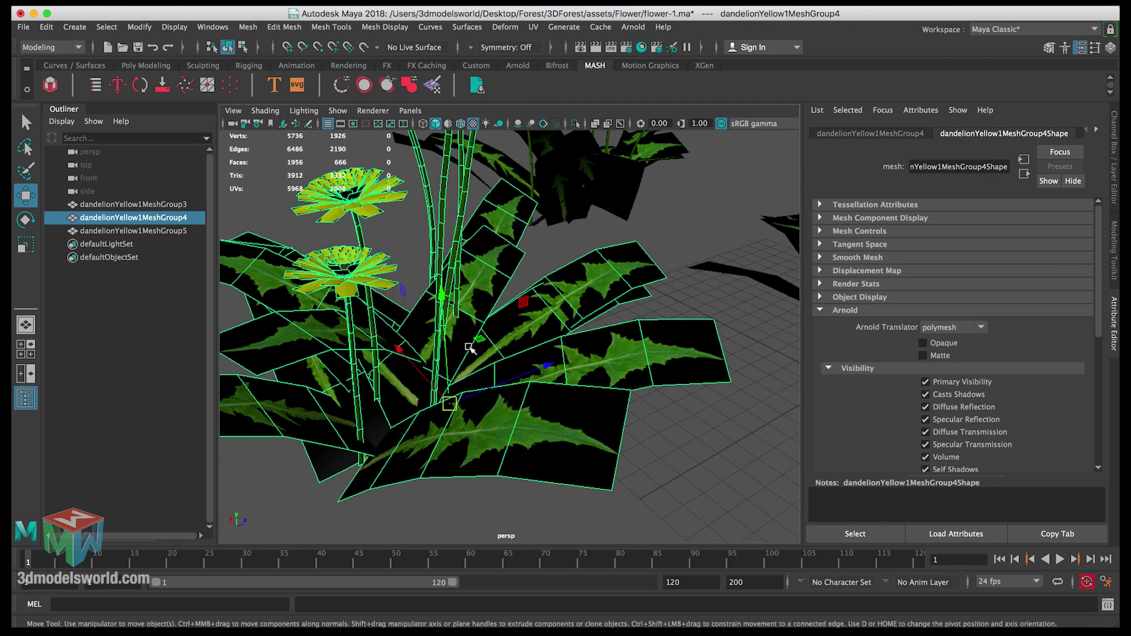
left_click_drag(454, 404, 337, 273, "alt")
middle_click_drag(337, 274, 719, 271, "alt")
Fine-tune the yellow plant's pivot horizontally so it sits among the stem bases where the leaves meet
scroll(648, 301, "up", 5)
left_click_drag(621, 318, 561, 325, "alt")
key("d")
left_click_drag(508, 367, 664, 271)
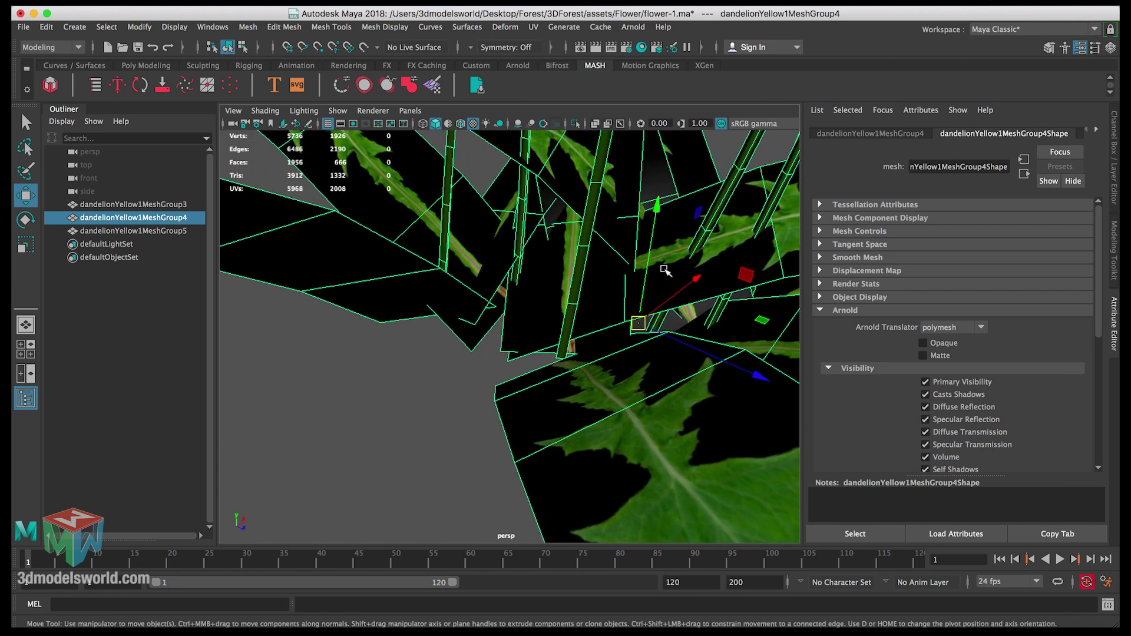
key("d")
left_click_drag(718, 359, 697, 349)
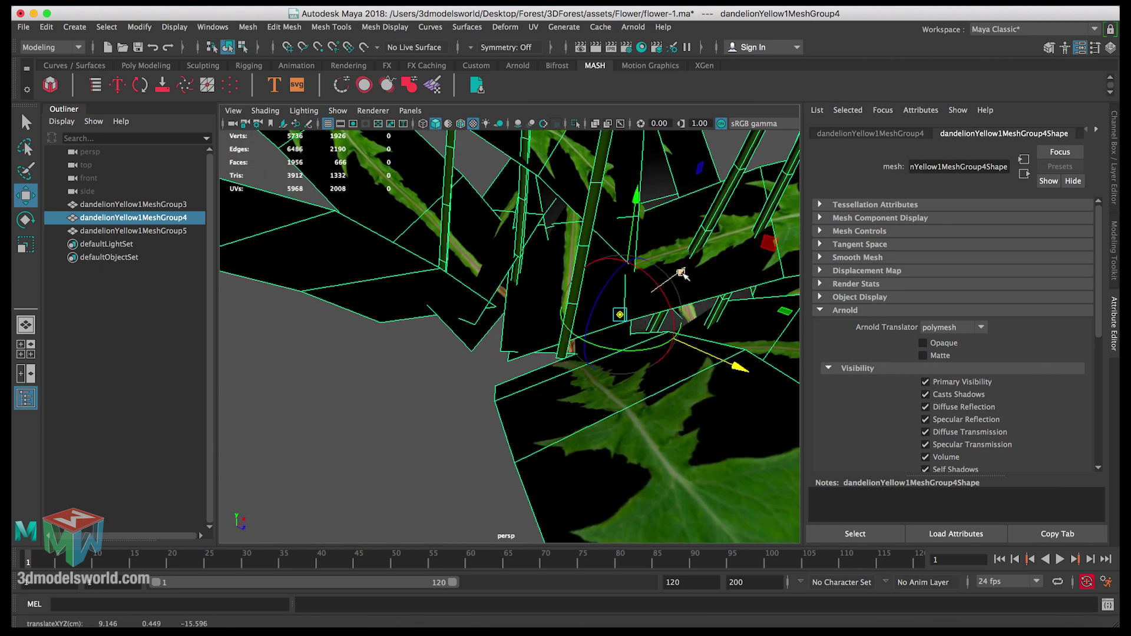
left_click_drag(679, 274, 658, 287)
left_click_drag(659, 353, 532, 315, "alt")
scroll(532, 315, "down", 6)
left_click_drag(421, 244, 359, 276, "alt")
Lower the pivot of the combined white plant vertically to the base of its leaves and stems
left_click(532, 389)
left_click_drag(532, 389, 479, 337, "alt")
scroll(457, 344, "up", 5)
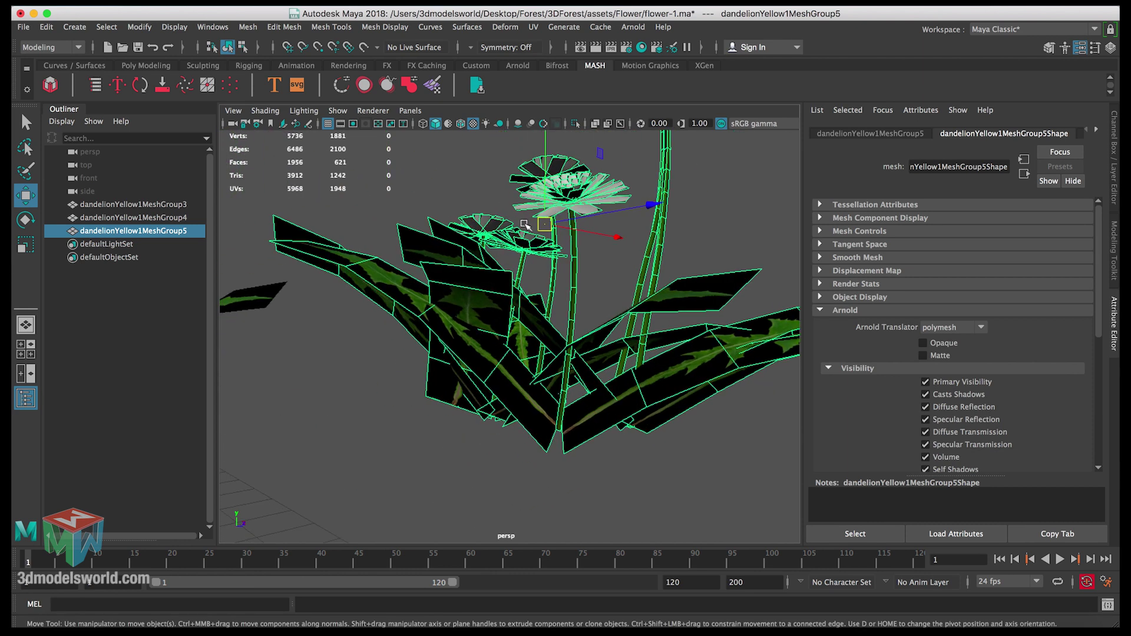
key("d")
left_click_drag(545, 153, 545, 154)
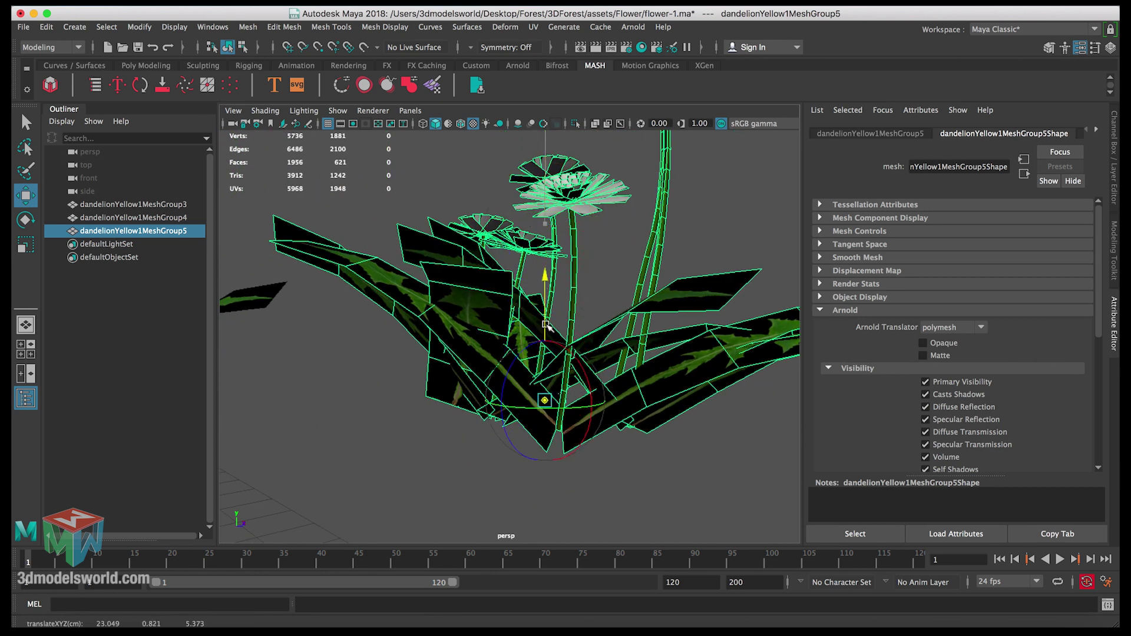
left_click_drag(548, 324, 439, 292, "alt")
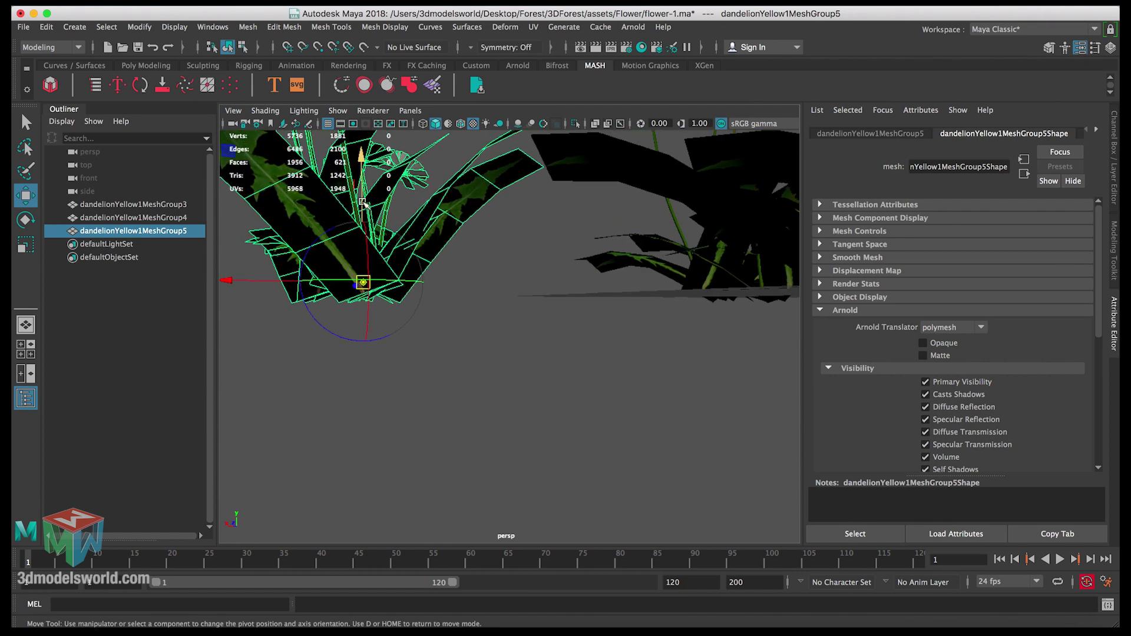
left_click_drag(363, 203, 423, 270, "alt")
Show the channel values instead of the attribute editor, deselect the plants and save the scene
key("ctrl+a")
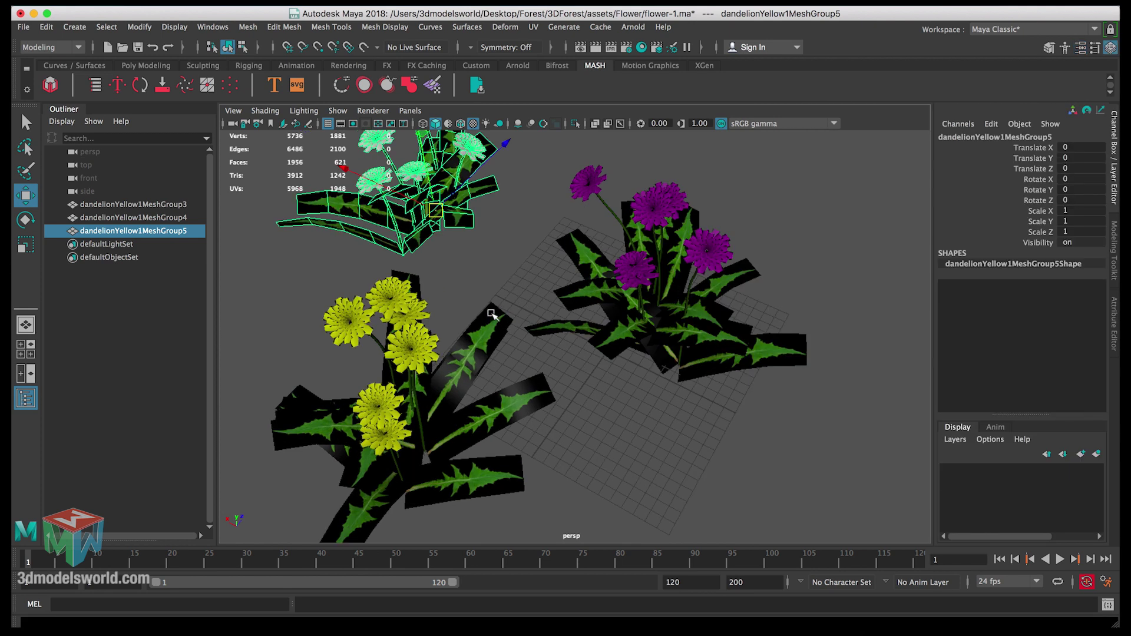
left_click_drag(649, 311, 546, 341, "alt")
left_click(636, 324)
left_click(611, 383)
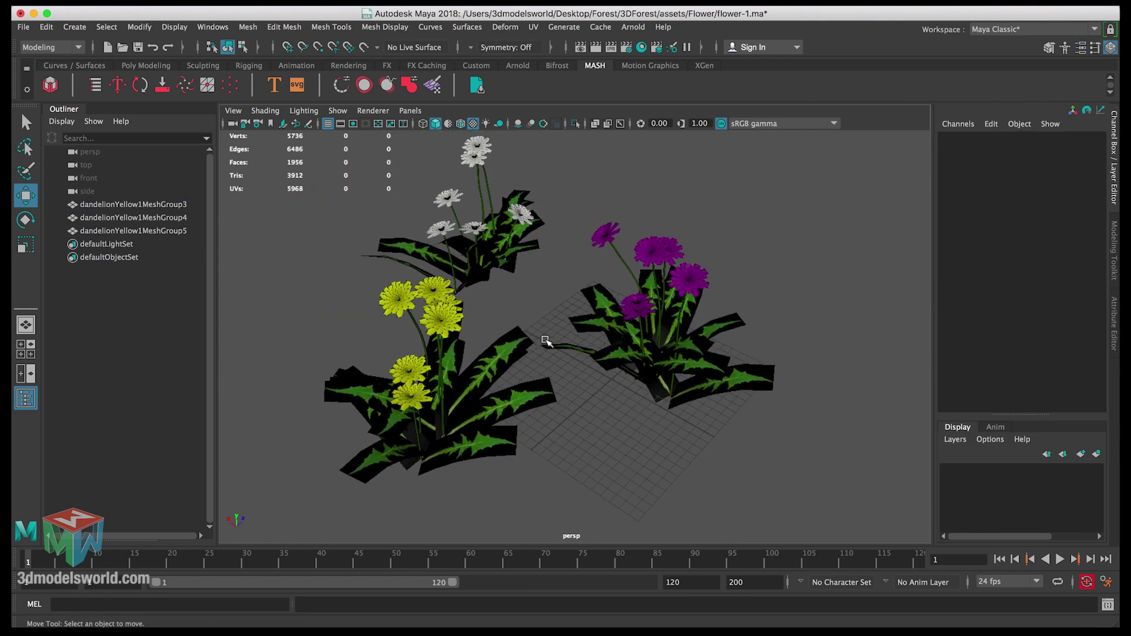
key("super+s")
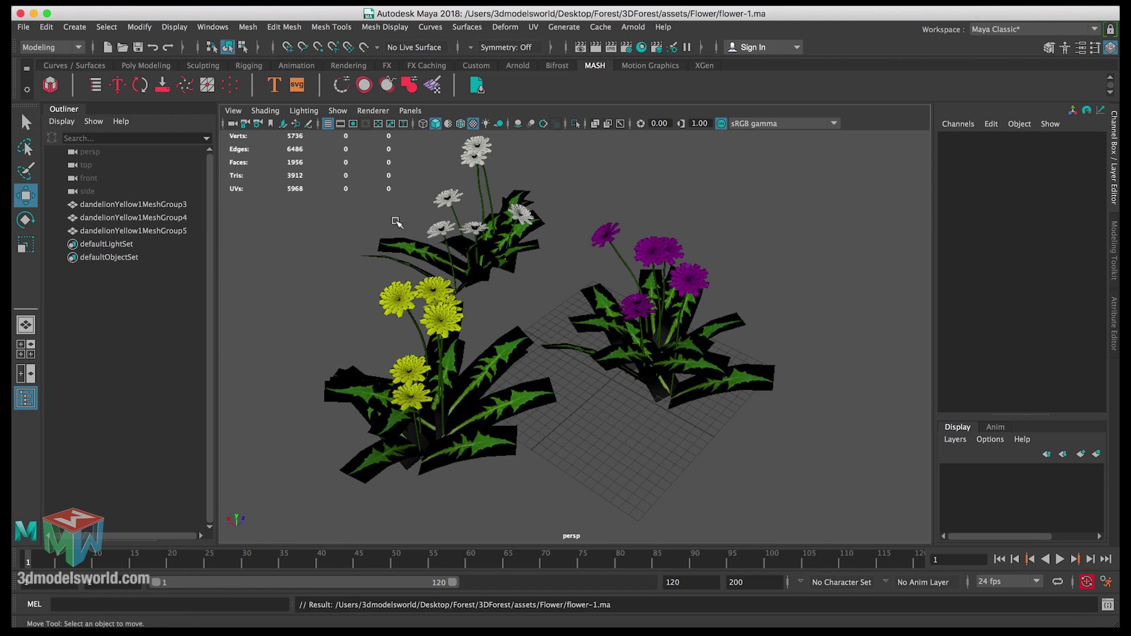
Rename the purple plant mesh as dandelionPurple
double_click(136, 205)
left_click(136, 205)
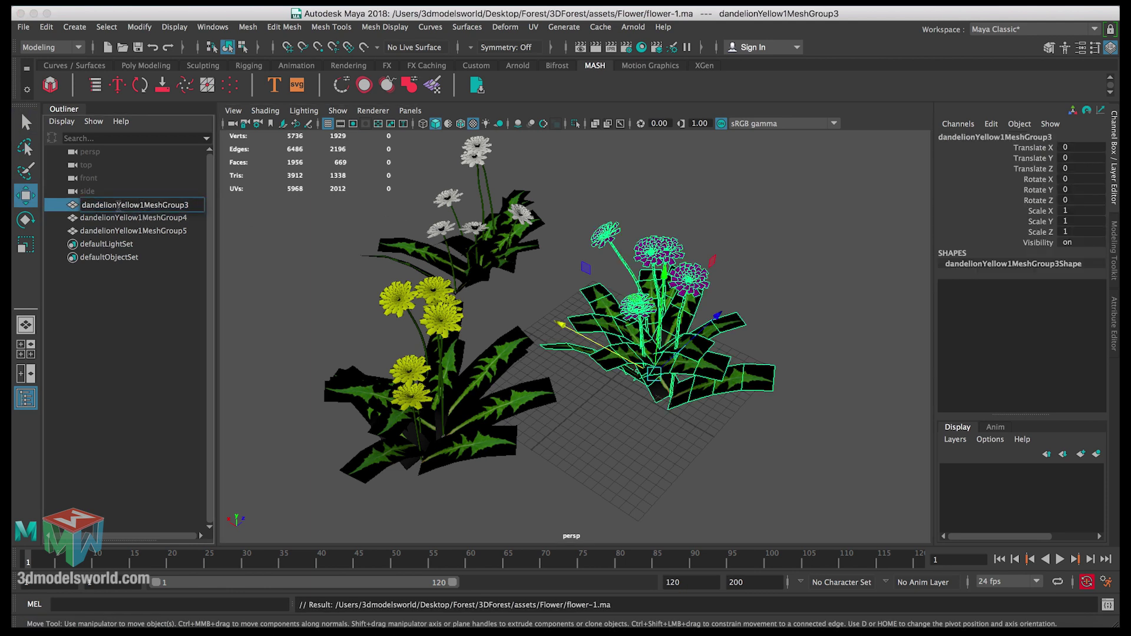
left_click_drag(116, 205, 192, 205)
type("Purple")
key("Return")
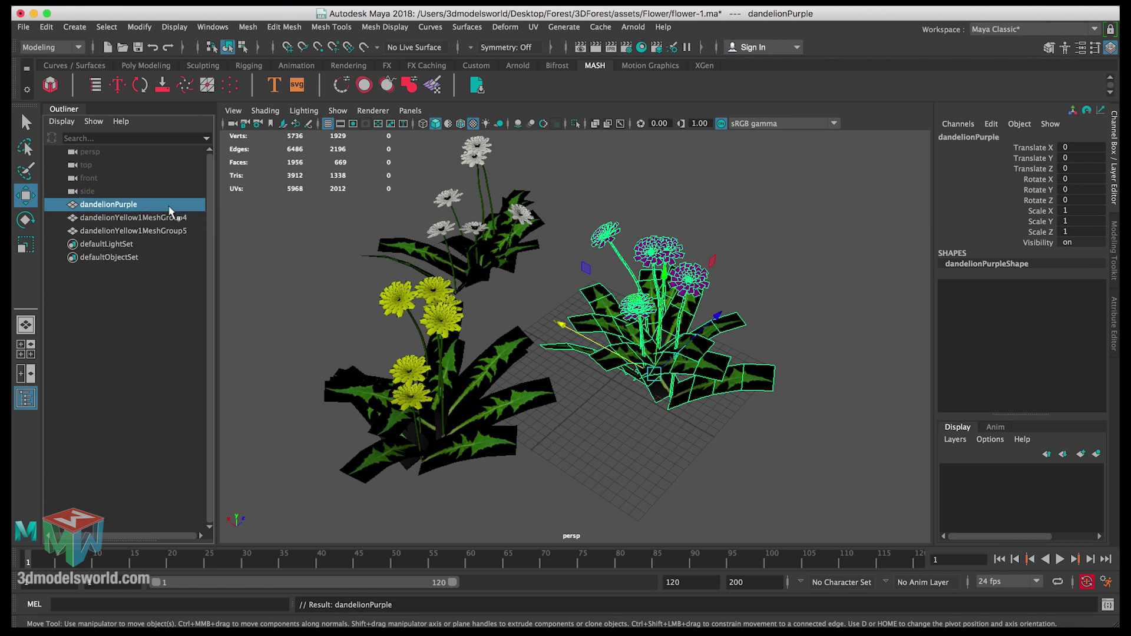
Rename the yellow plant mesh as dandelionYellow
left_click(159, 218)
double_click(159, 218)
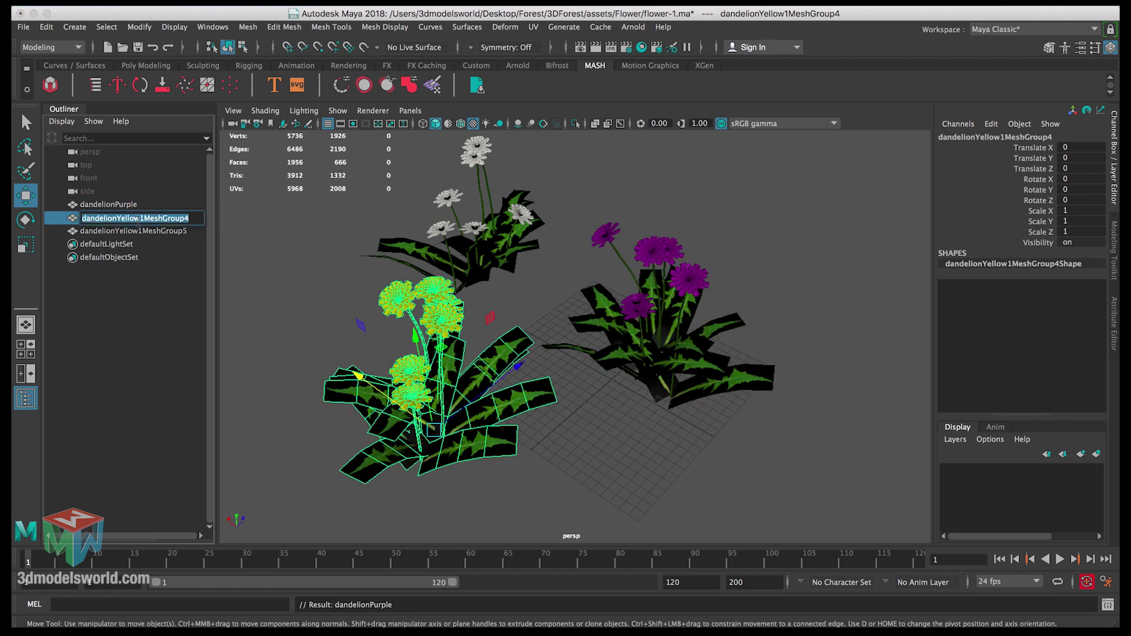
left_click(139, 218)
left_click_drag(140, 218, 218, 227)
key("BackSpace")
key("Return")
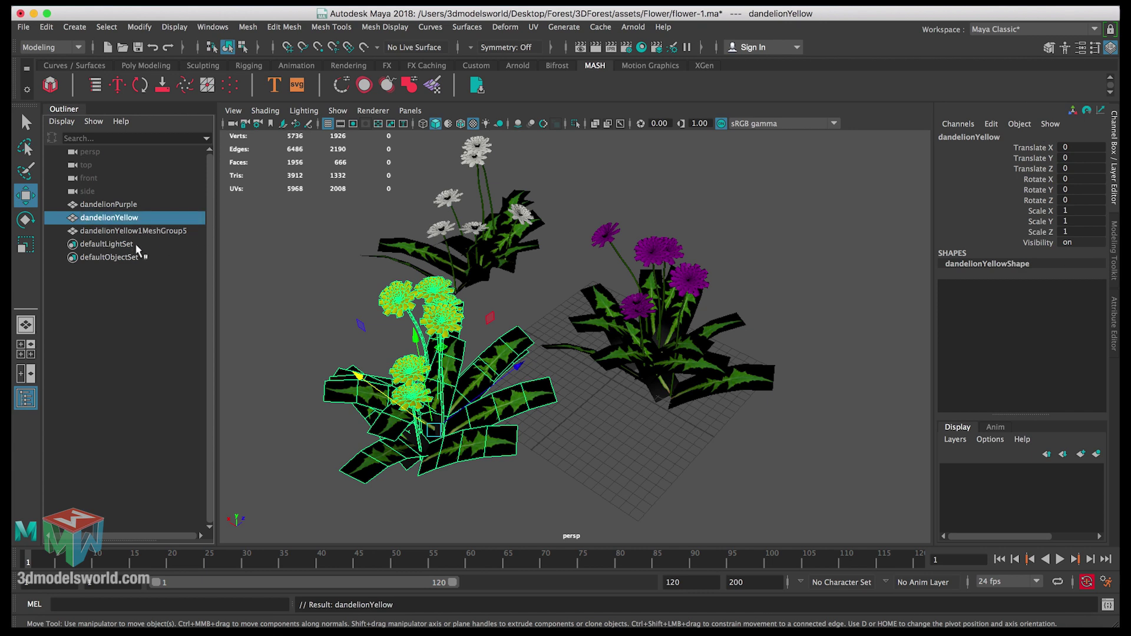
Rename the white plant mesh as dandelionWhite and save the scene
left_click(120, 232)
double_click(119, 232)
left_click_drag(118, 233, 191, 235)
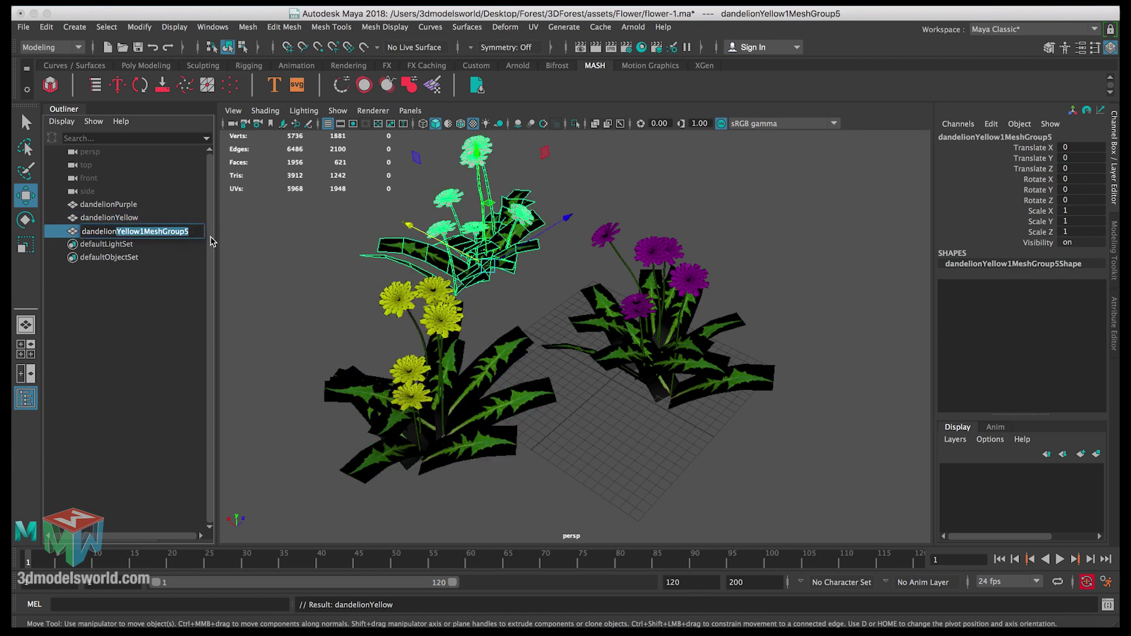
type("White")
key("Return")
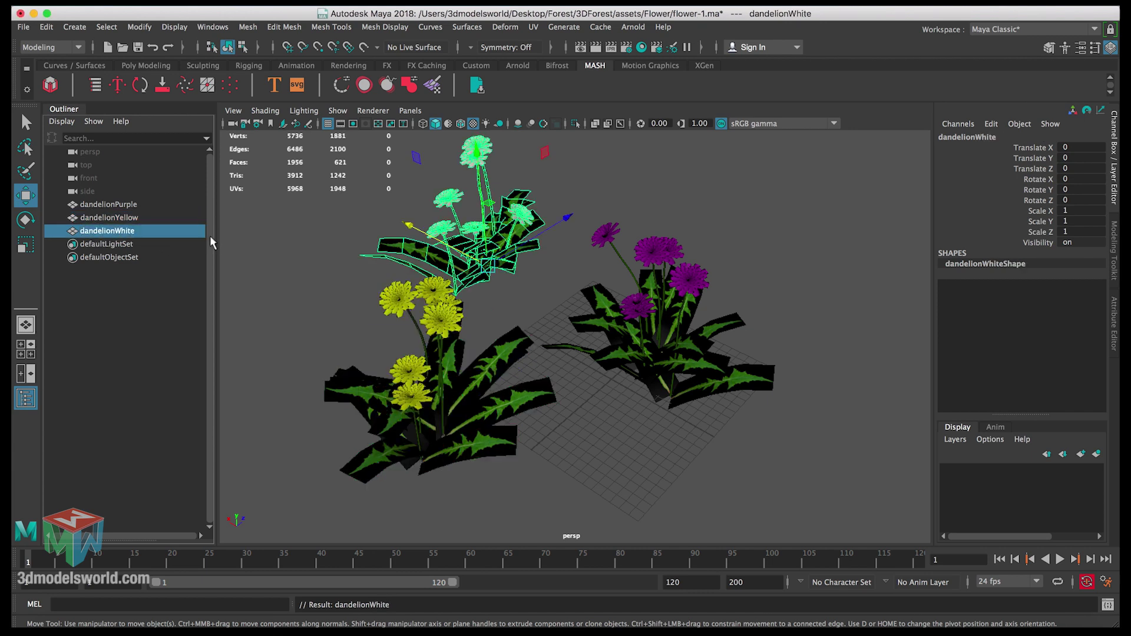
left_click(256, 299)
left_click_drag(436, 314, 641, 288, "alt")
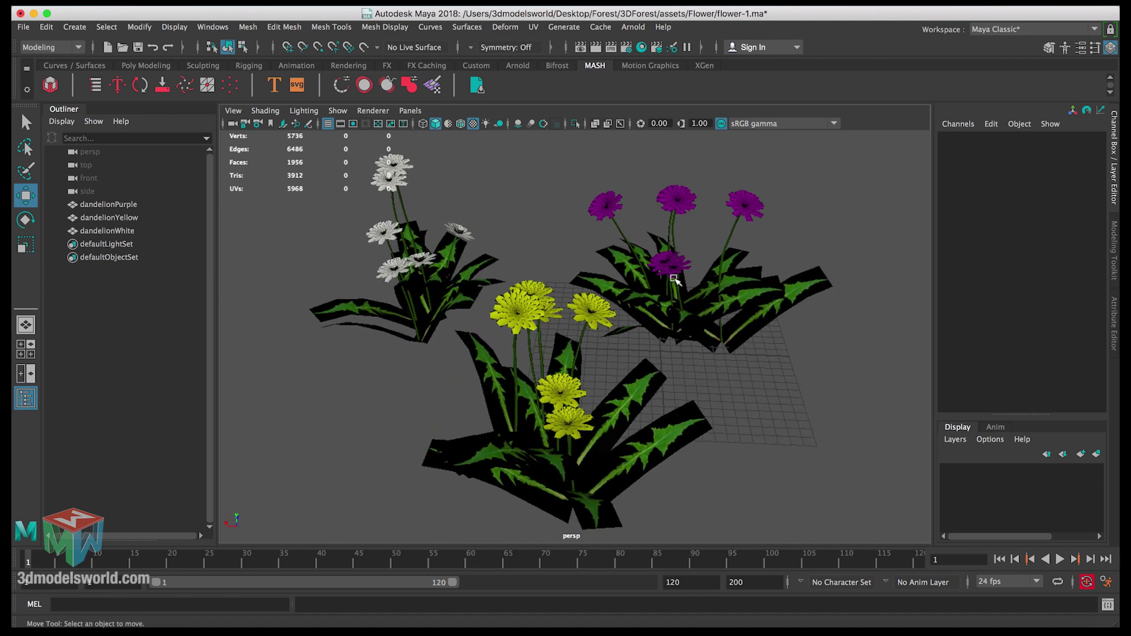
key("super+s")
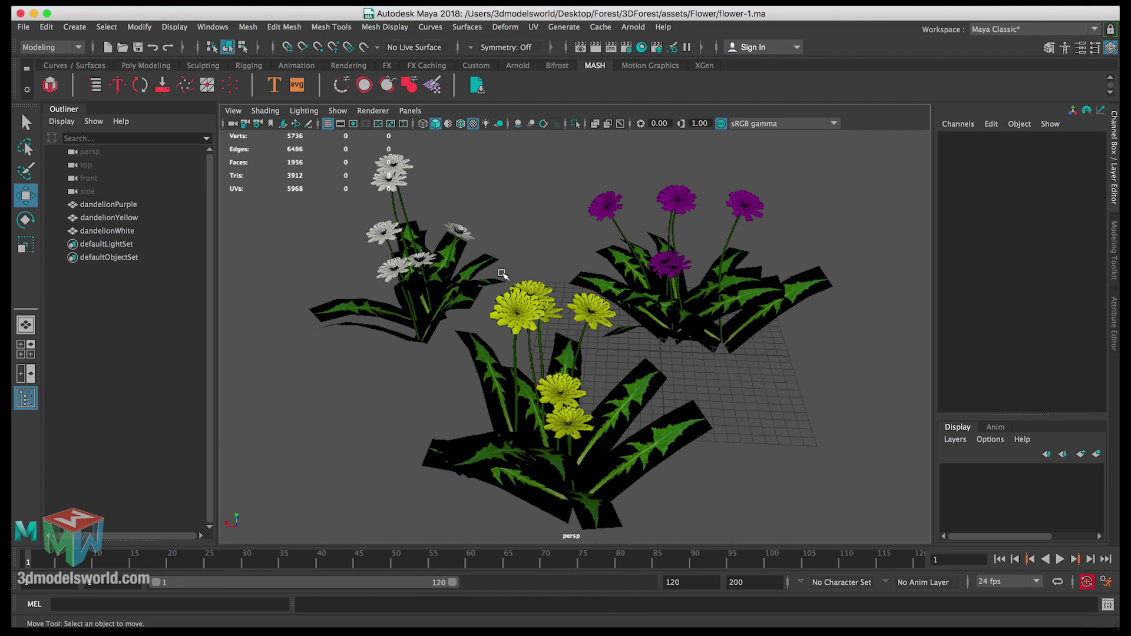
Create a directional light and scale it uniformly to about 7.147
left_click(75, 26)
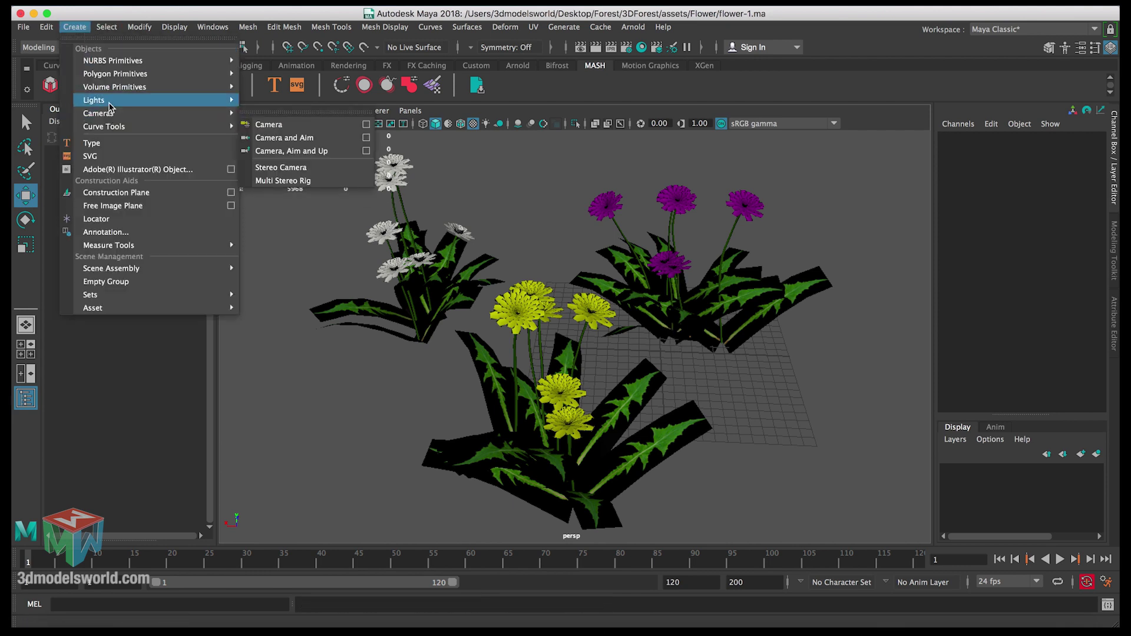
mouse_move(206, 100)
left_click(304, 129)
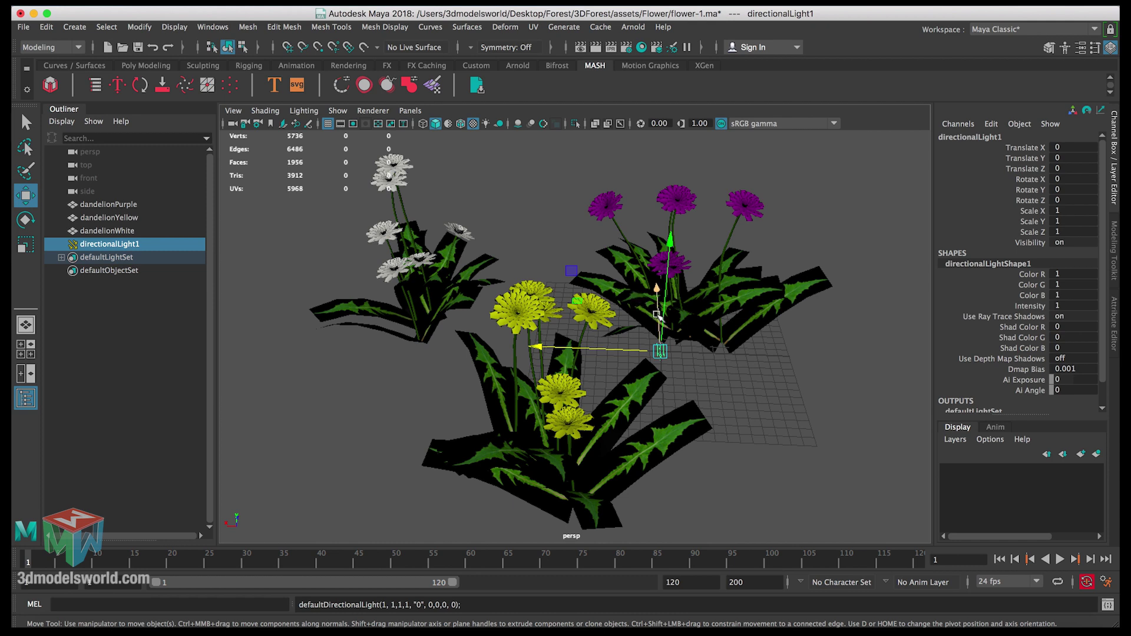
key("r")
left_click_drag(661, 350, 730, 343)
Rotate the directional light to about X -123, Y 9, Z 17 and display scene lighting in the viewport
key("e")
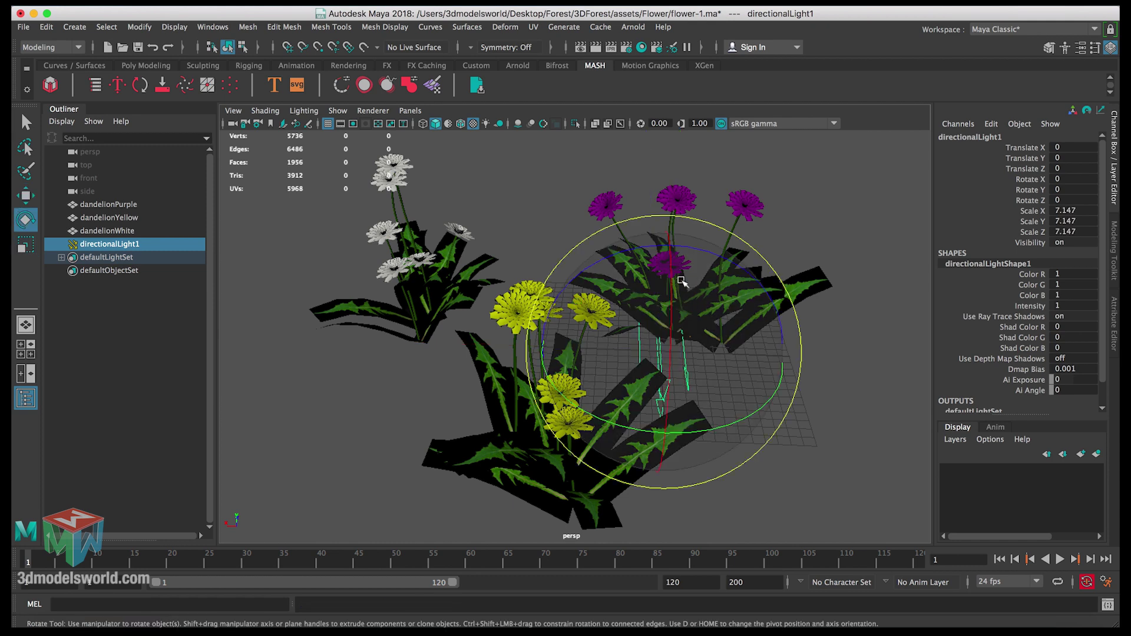
left_click_drag(681, 281, 725, 338)
key("7")
key("q")
left_click(311, 245)
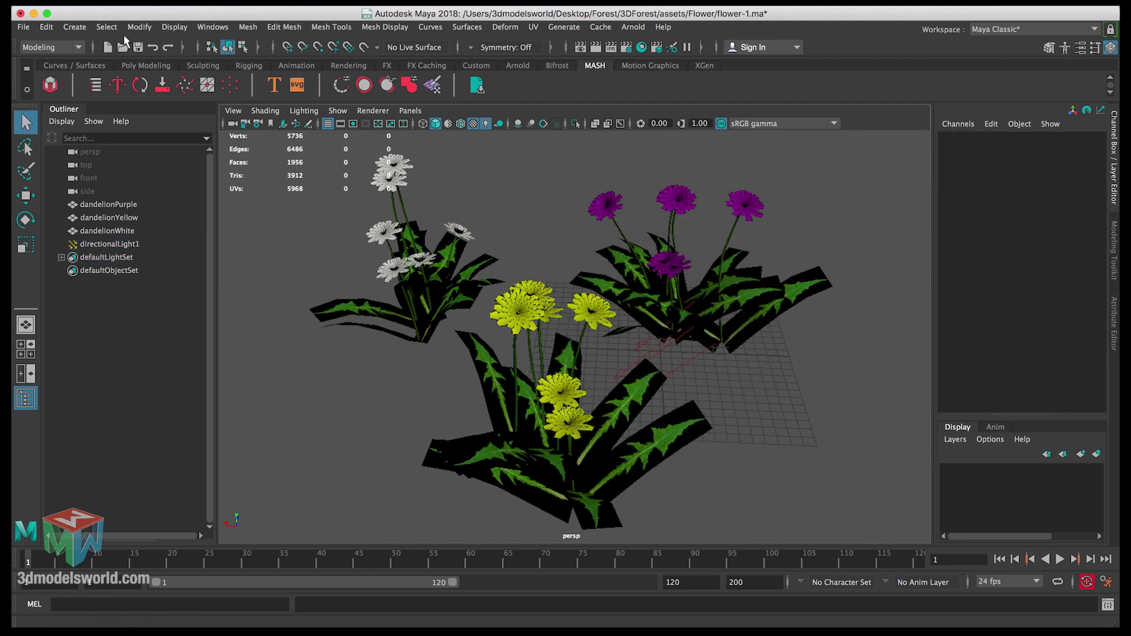
Create a polygon plane as ground, scaled uniformly to about 161.258 and raised to Translate Y 0.797
left_click(75, 27)
mouse_move(177, 74)
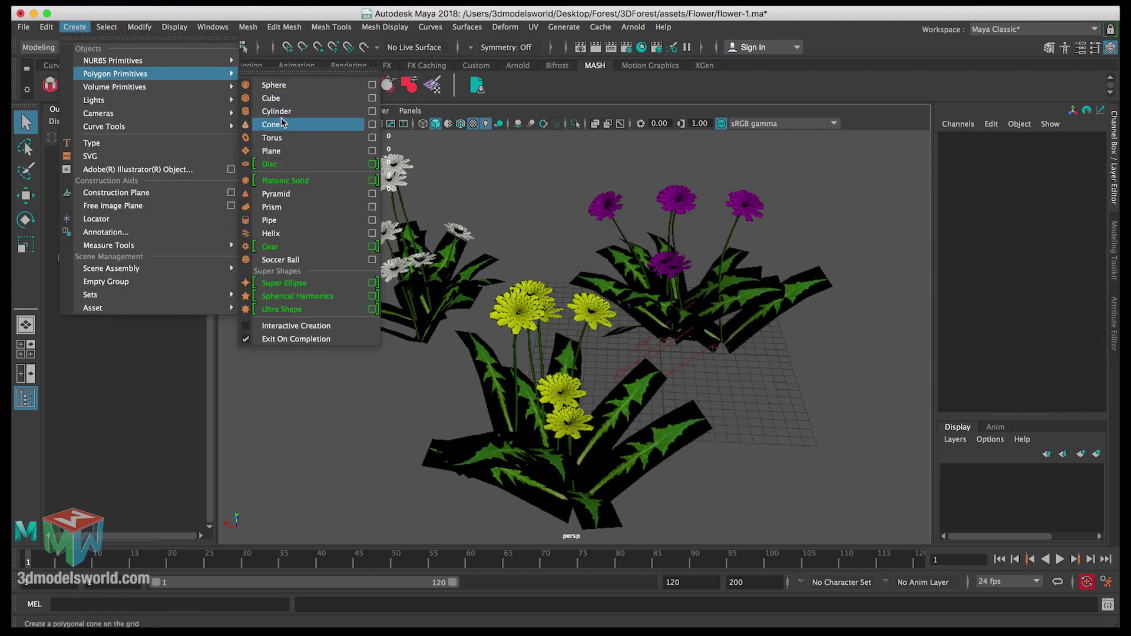
left_click(272, 151)
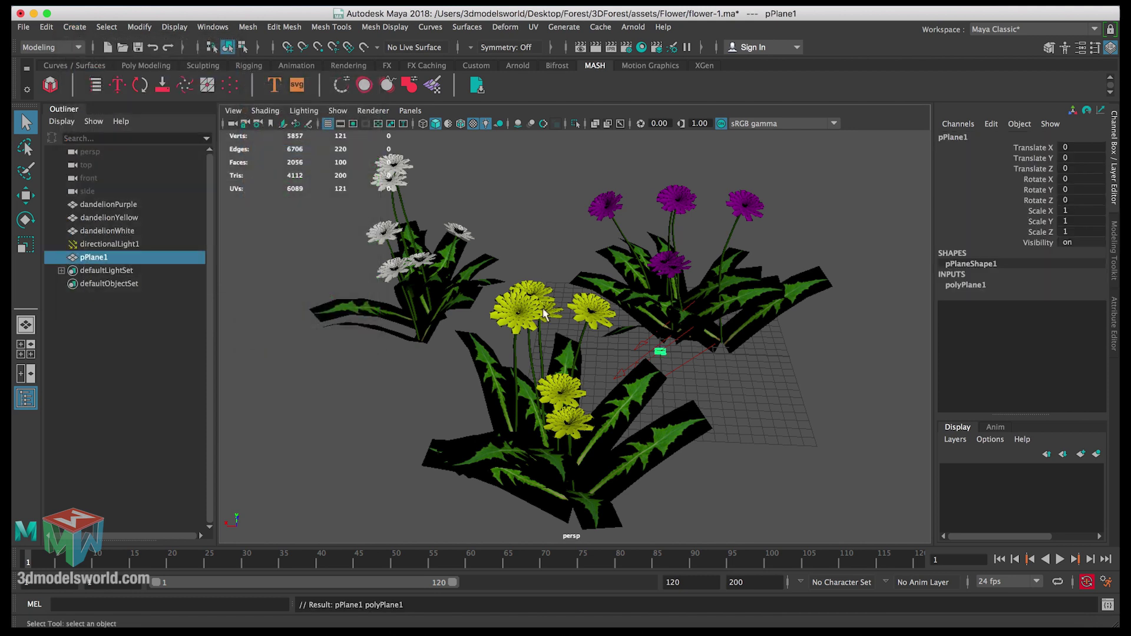
key("r")
left_click_drag(660, 351, 604, 296)
scroll(673, 345, "down", 3)
key("w")
scroll(632, 310, "up", 2)
scroll(632, 310, "up", 2)
key("q")
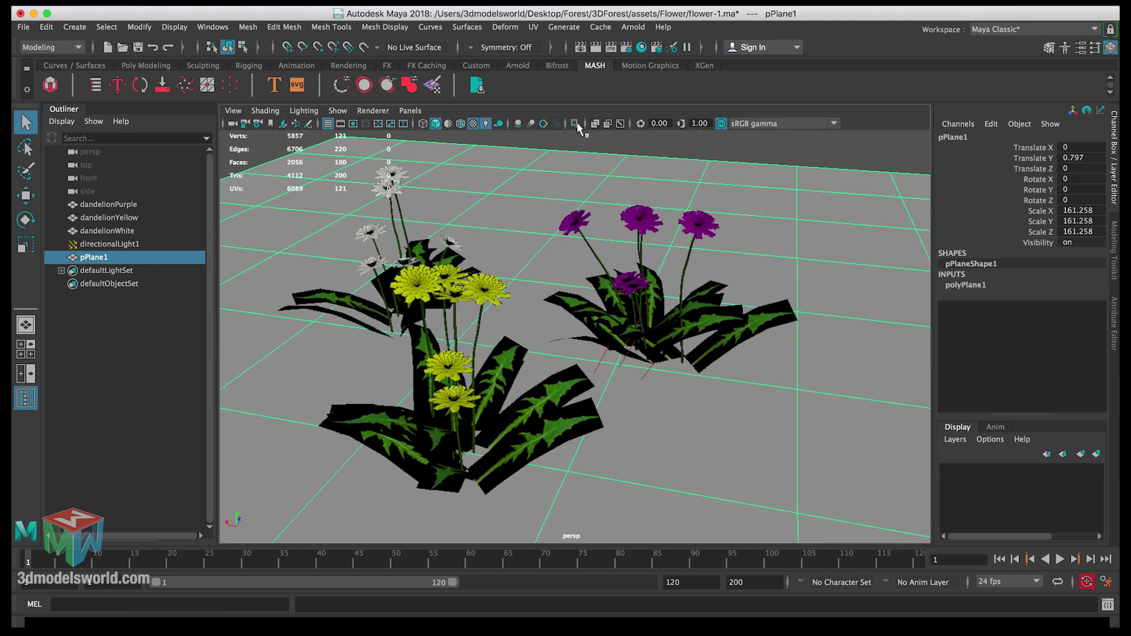
Check the render settings for Arnold Renderer and test-render the three plants on the ground plane
left_click(626, 47)
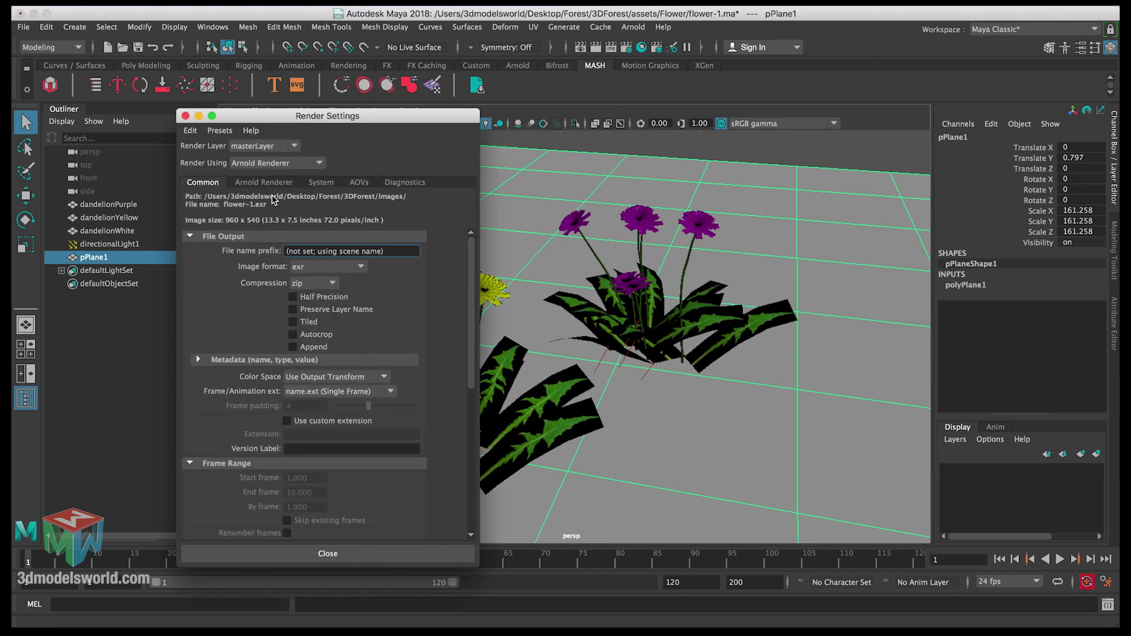
left_click(185, 116)
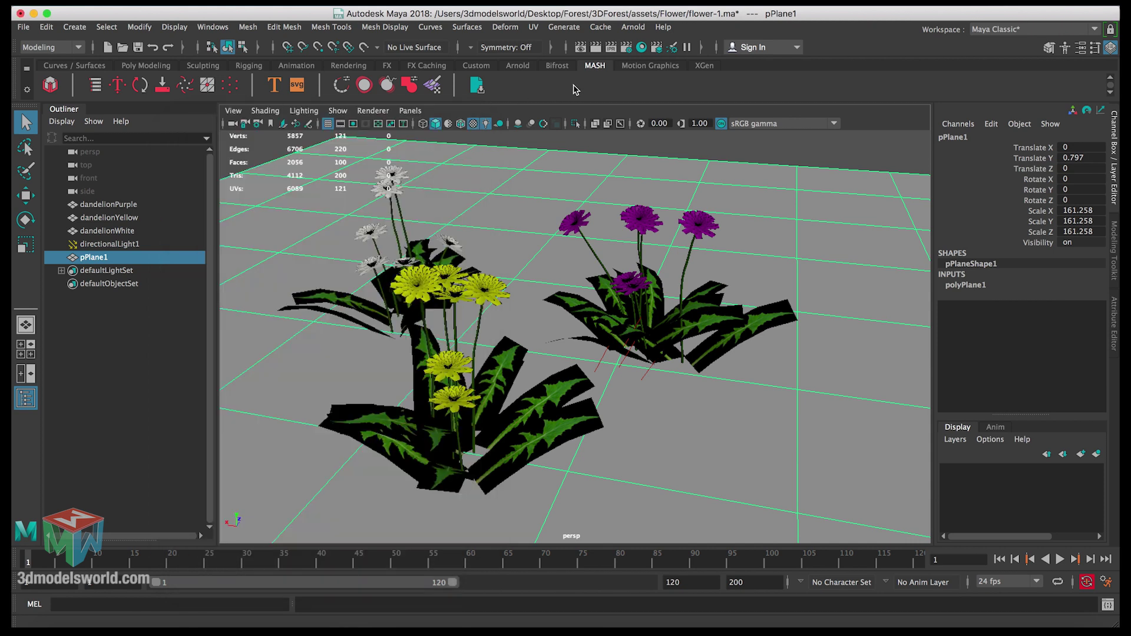
left_click(595, 47)
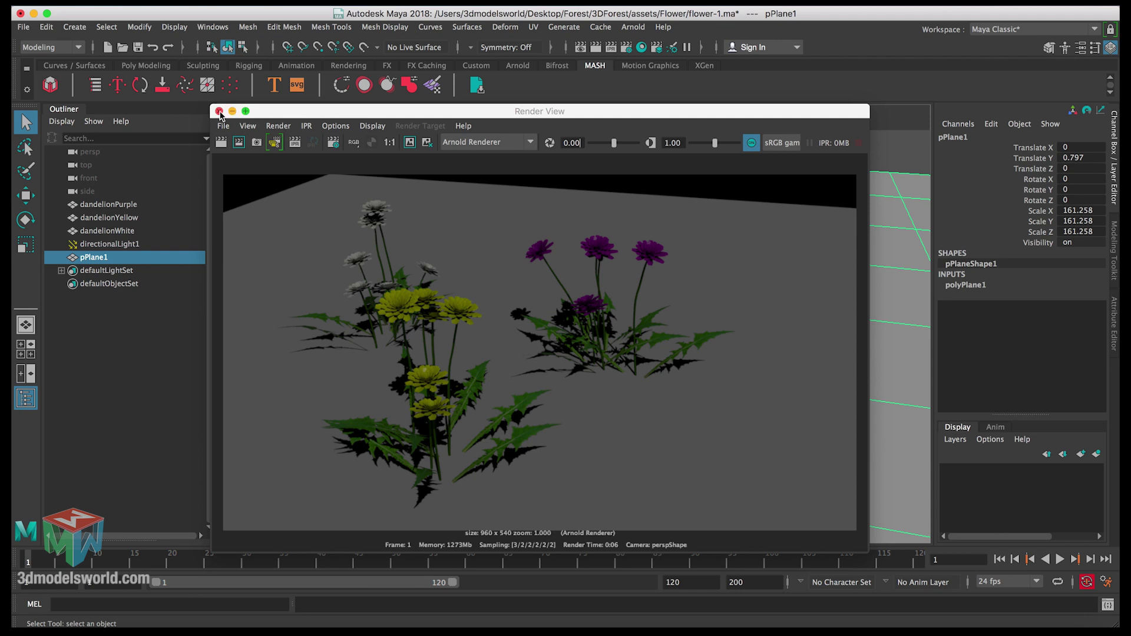
left_click(219, 112)
Delete the ground plane and render the three plants again without it
key("Delete")
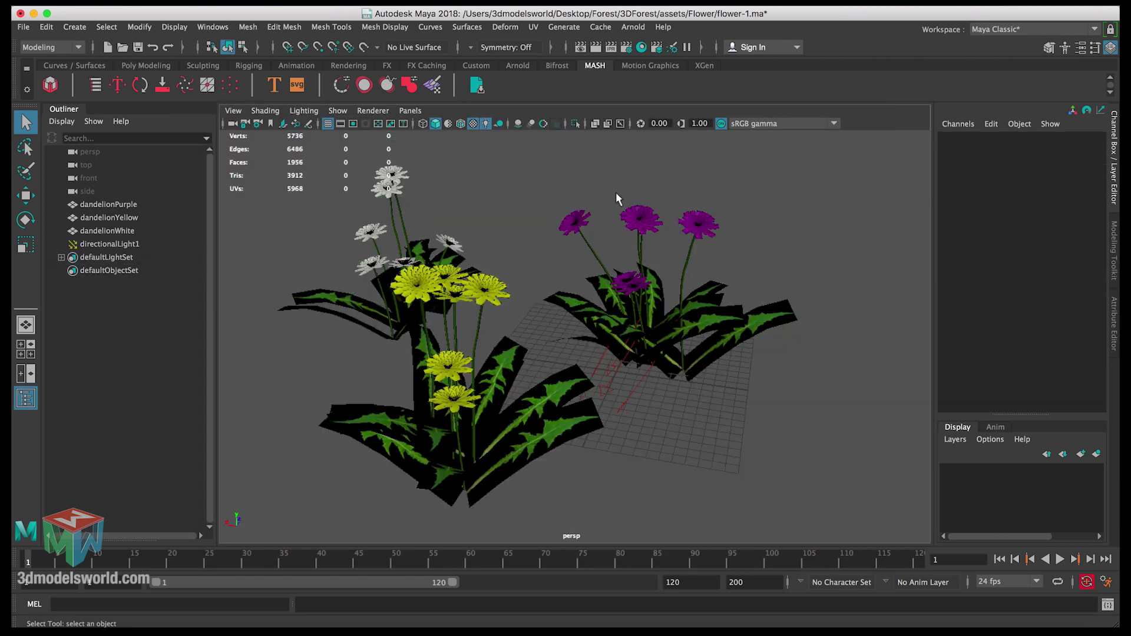
left_click(597, 49)
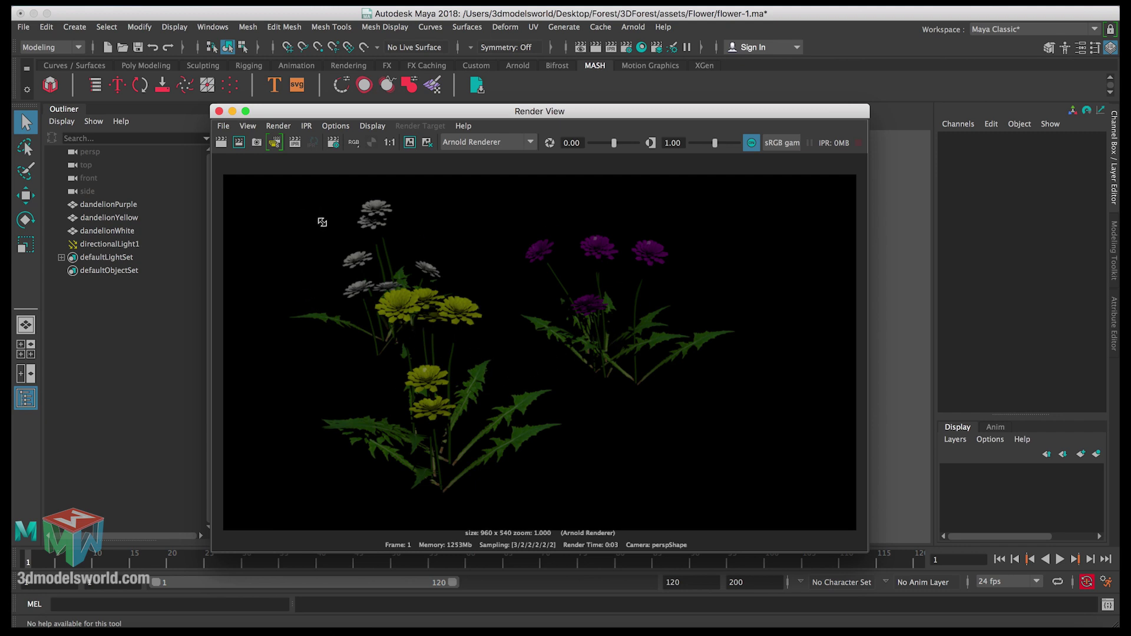
left_click(219, 112)
Delete the directional light and try to delete the default light set
left_click(636, 394)
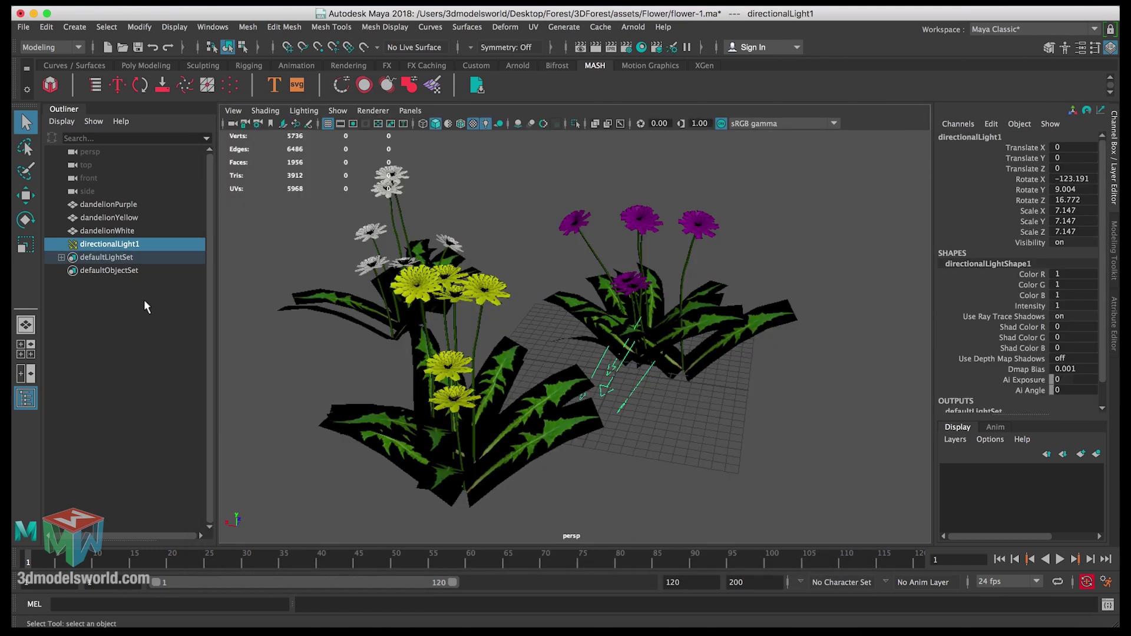
key("Delete")
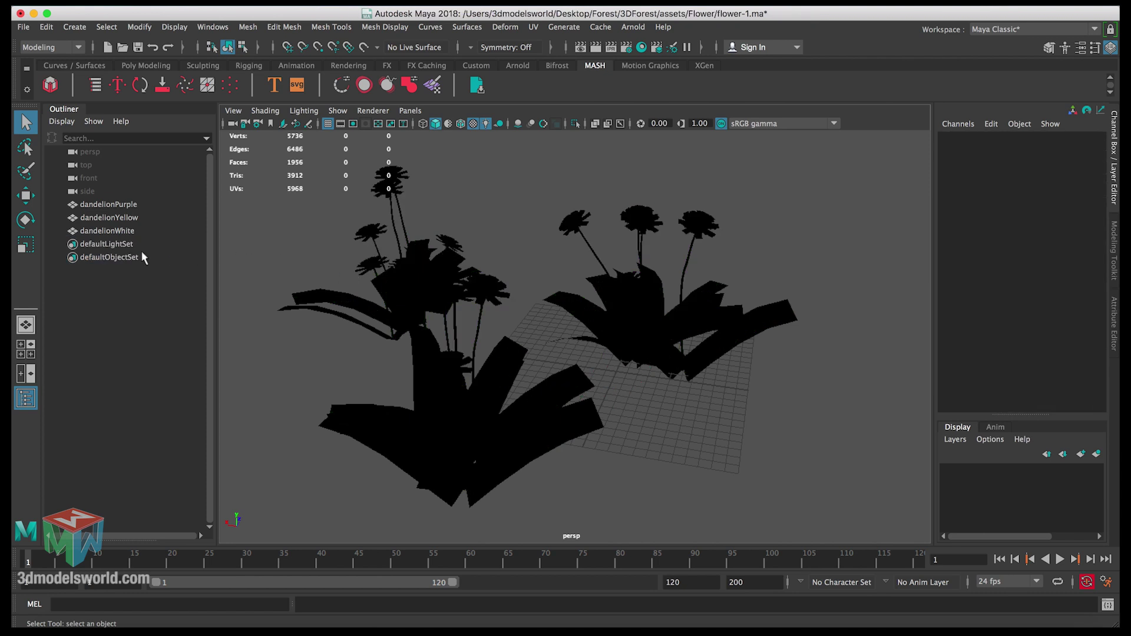
left_click(142, 247)
key("Delete")
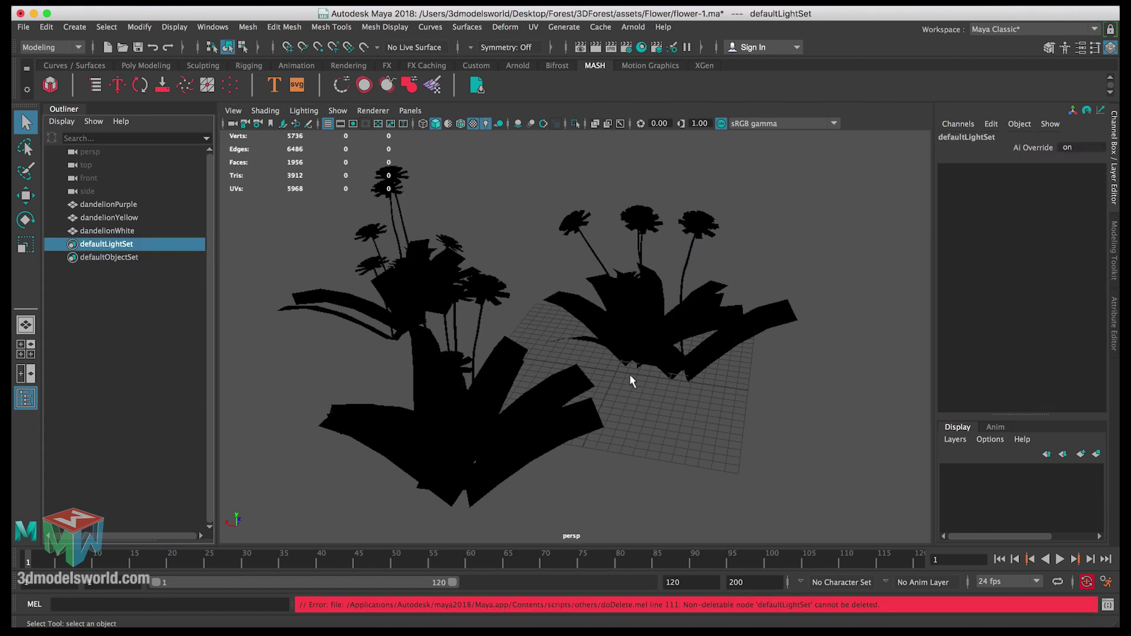
Switch the viewport to textured display and snap the purple dandelion's base to the grid origin
left_click(625, 400)
mouse_move(624, 407)
left_mouse_down("alt")
mouse_move(606, 412)
mouse_move(569, 318)
mouse_move(604, 323)
left_mouse_up("alt")
key("6")
left_click(606, 326)
key("w")
scroll(644, 340, "up", 5)
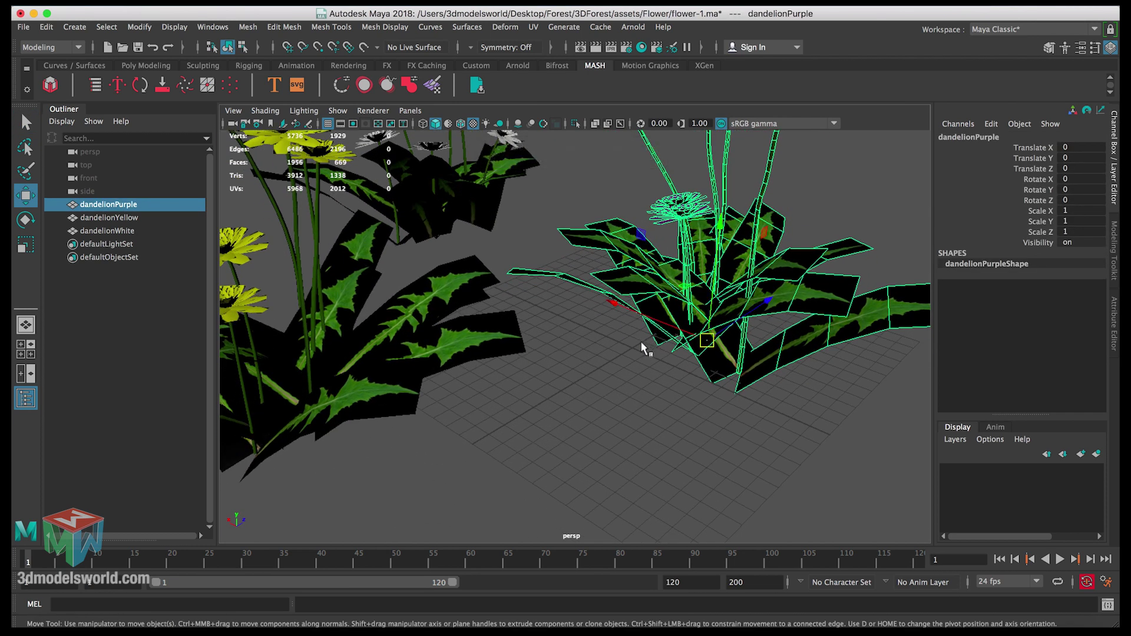
middle_click_drag(631, 356, 632, 351)
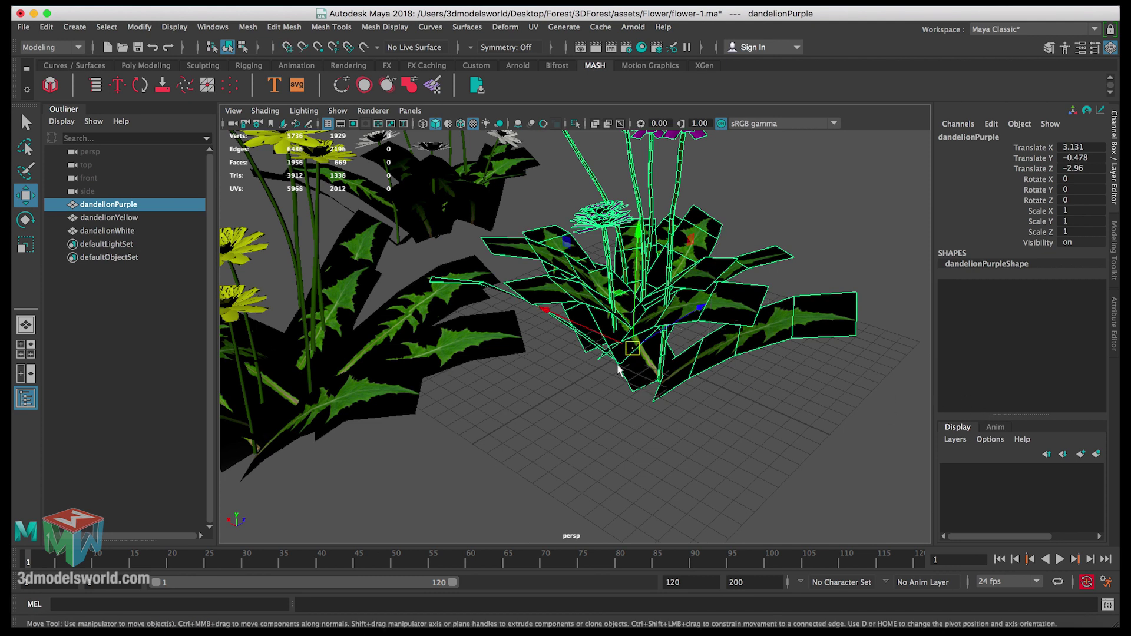
Turn off the visibility of the purple dandelion
left_click(1080, 240)
type("0")
key("Return")
Snap the yellow dandelion's base to the grid origin and turn off its visibility
left_click(510, 321)
key("x")
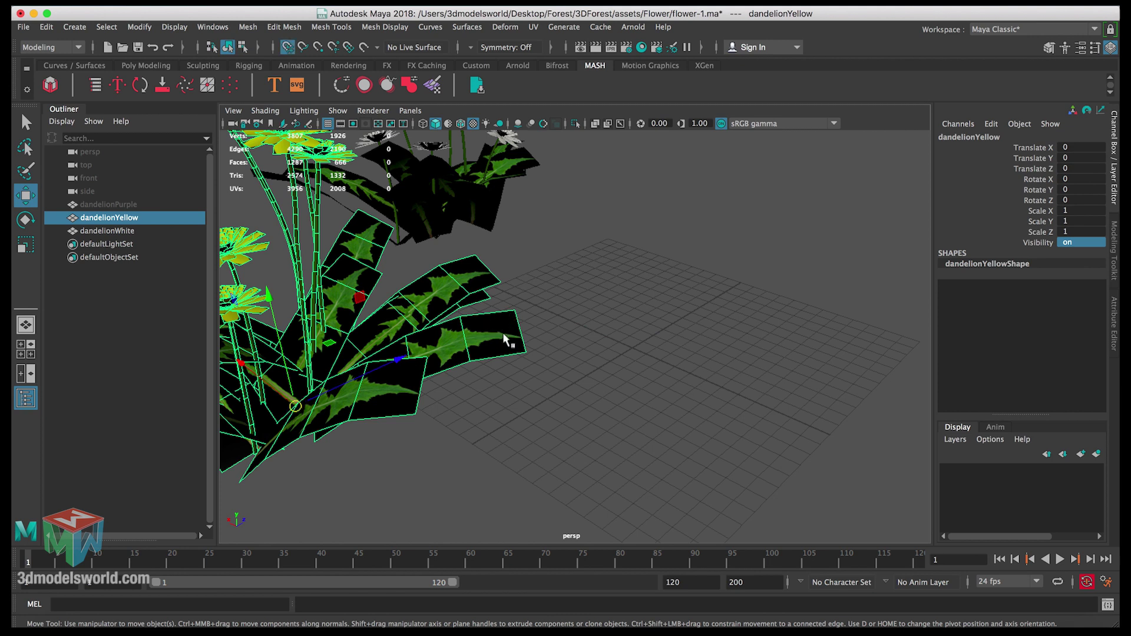
middle_click_drag(606, 339, 627, 351)
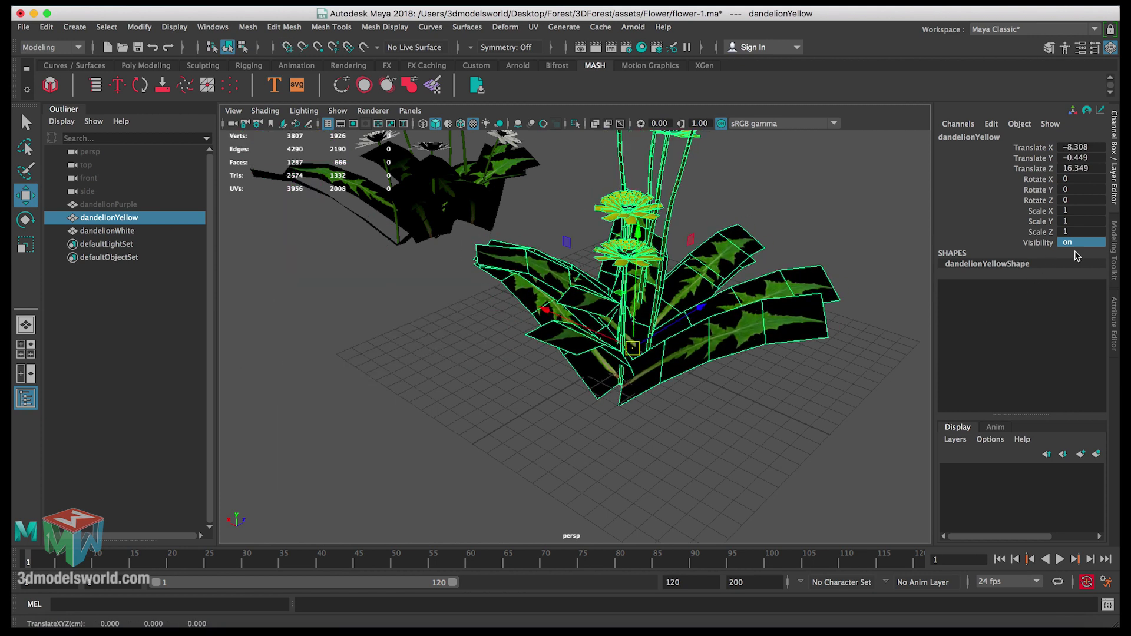
left_click(1078, 243)
type("0")
key("Return")
Snap the white dandelion's base to the grid origin and make the purple and yellow dandelions visible again
left_click(494, 217)
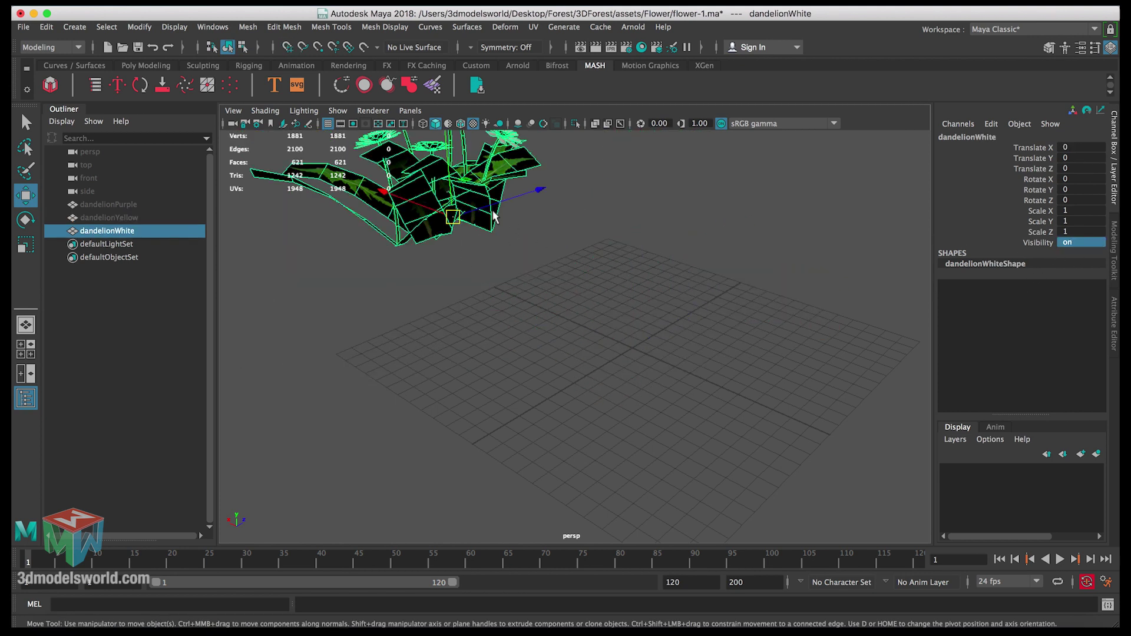
middle_click_drag(611, 346, 630, 348)
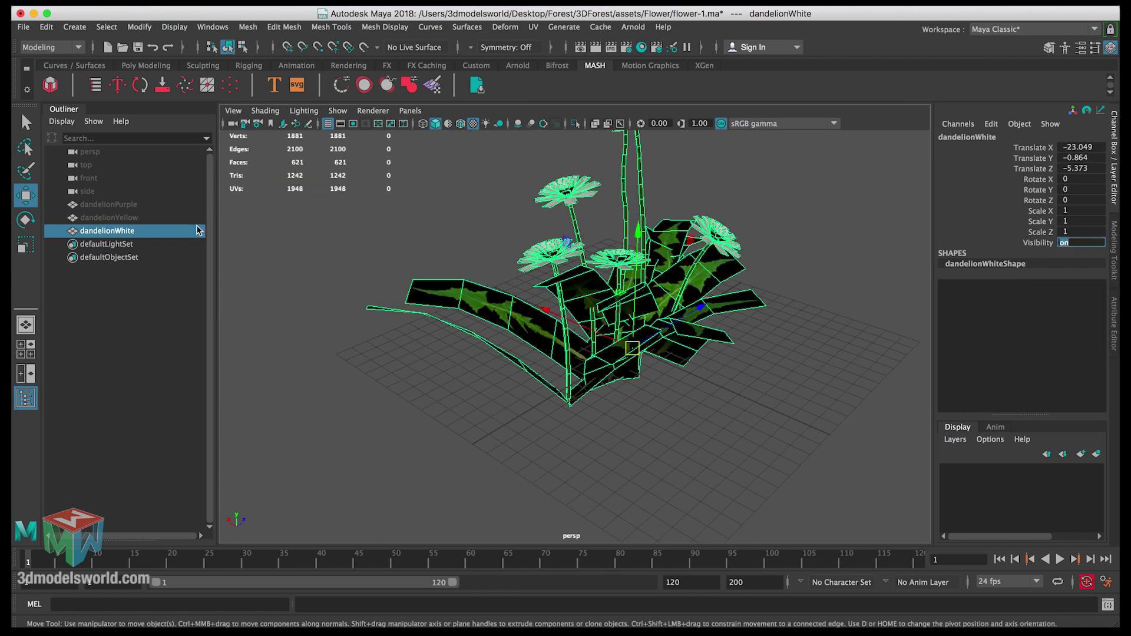
left_click(149, 209, "shift")
left_click(1076, 242)
type("off")
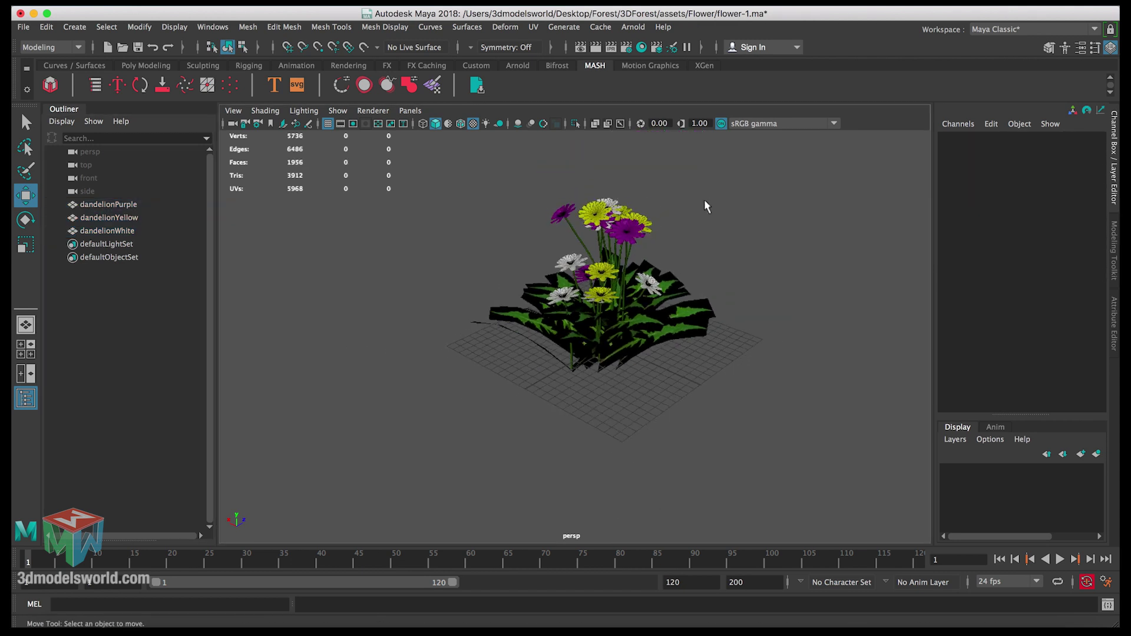
Freeze the transformations of all three dandelion plants together
left_click_drag(552, 234, 647, 335)
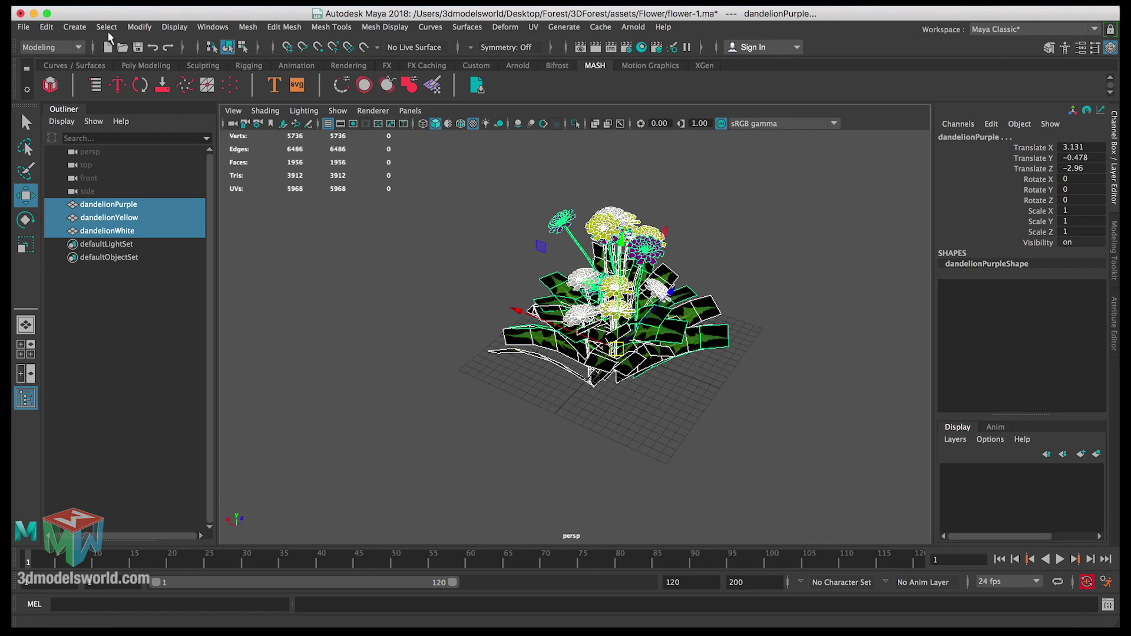
left_click(140, 27)
left_click(188, 87)
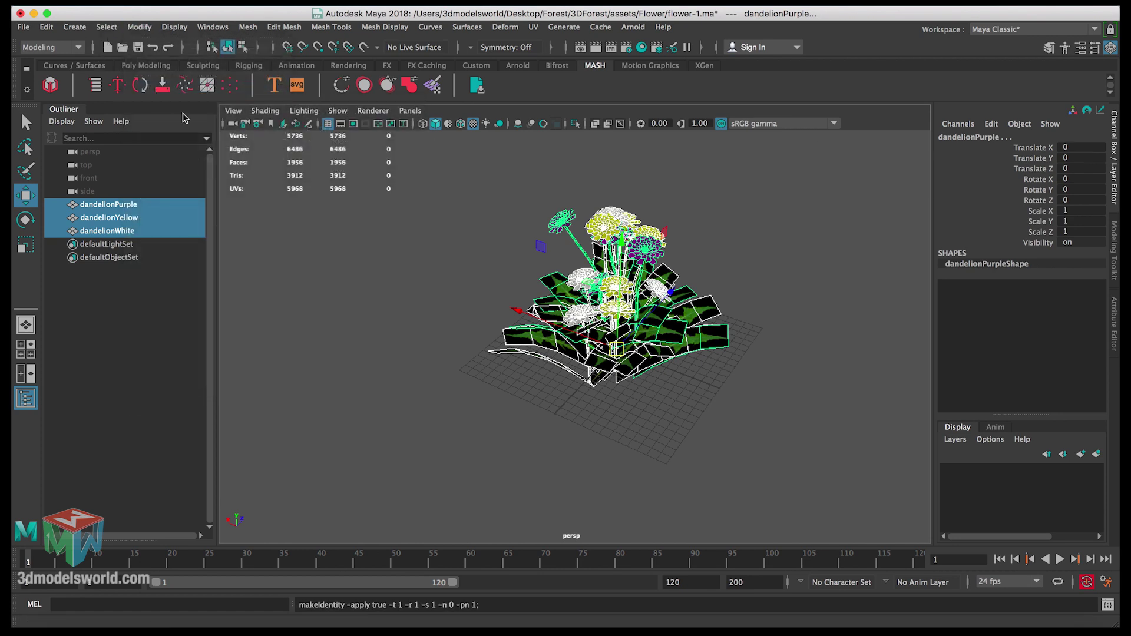
Check the transform values and pivot position of the purple, yellow and white dandelions one by one
left_click(431, 306)
left_click(618, 301)
key("f")
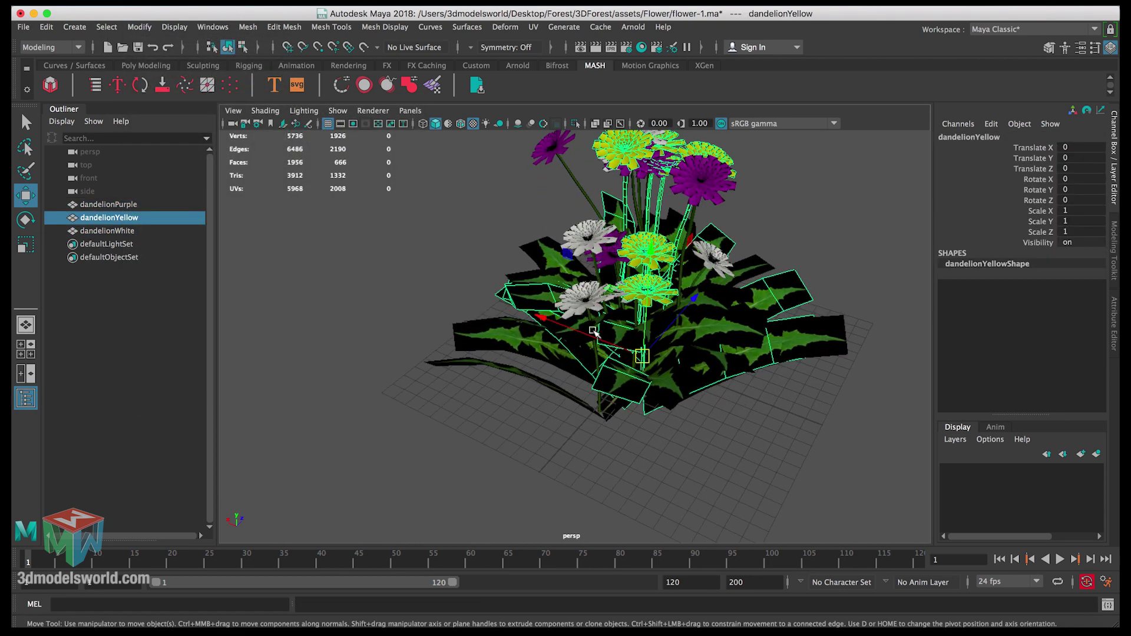
left_click(147, 206)
left_click(144, 220)
left_click(142, 233)
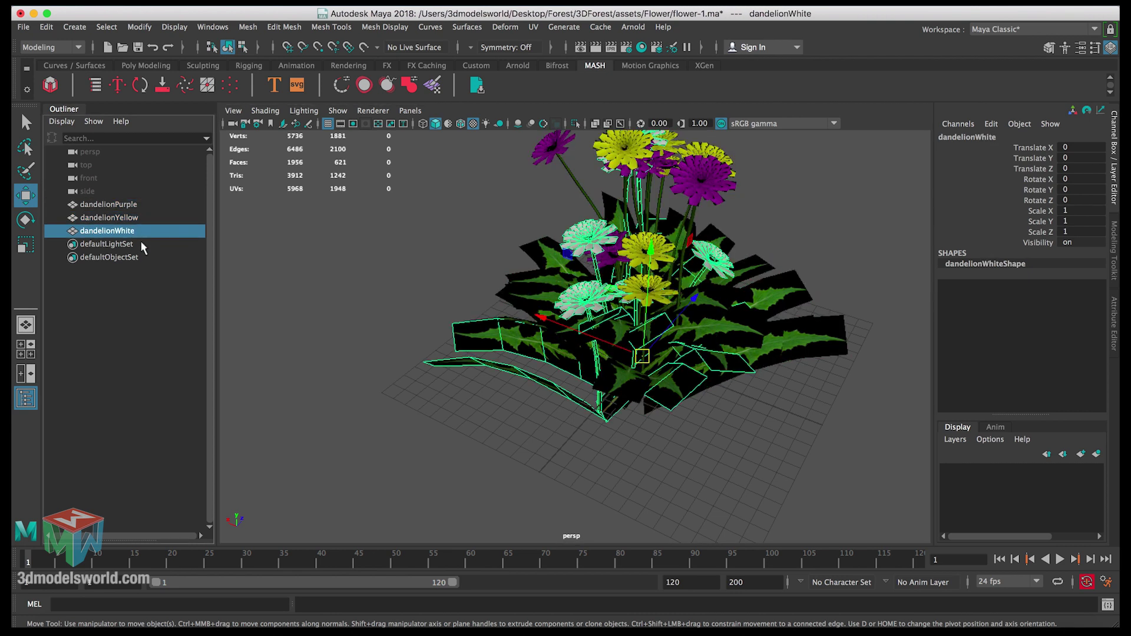
left_click(138, 219)
left_click(137, 207)
left_click(390, 296)
mouse_move(390, 296)
left_mouse_down("alt")
mouse_move(549, 371)
mouse_move(527, 501)
mouse_move(532, 375)
mouse_move(638, 296)
mouse_move(376, 281)
left_mouse_up("alt")
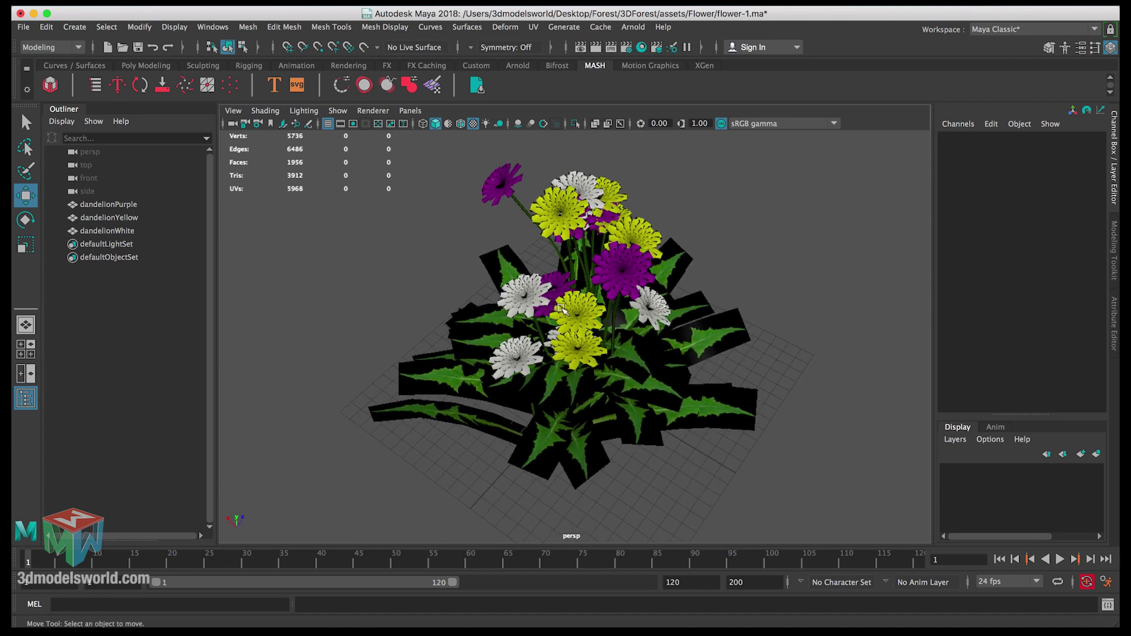
Save the scene with the three dandelion plants
key("super+s")
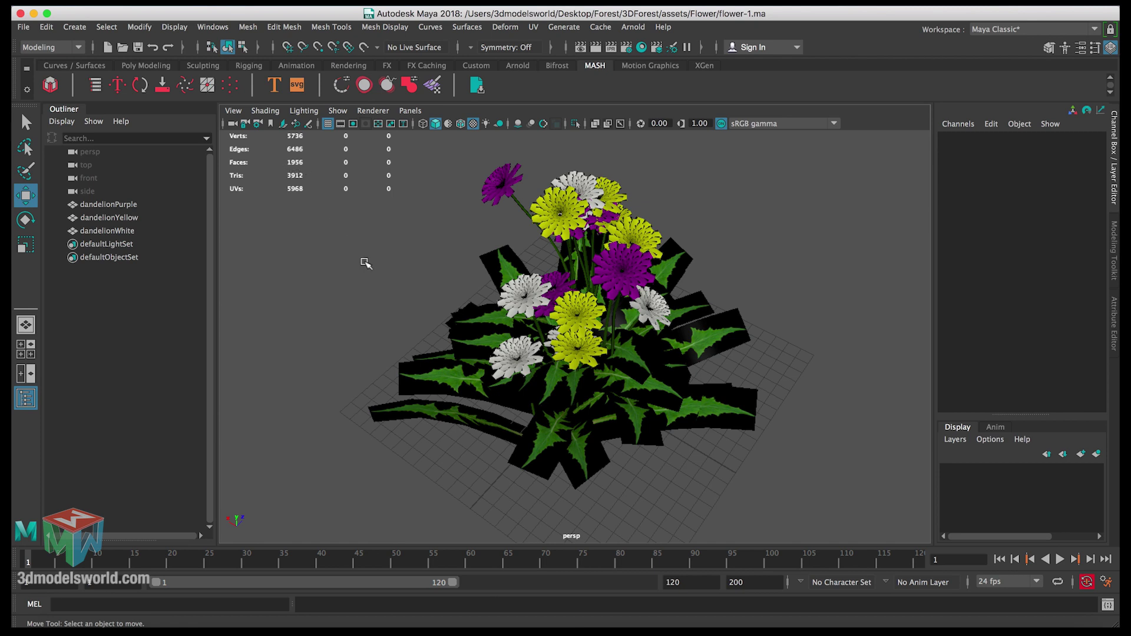
left_click_drag(401, 268, 380, 253, "alt")
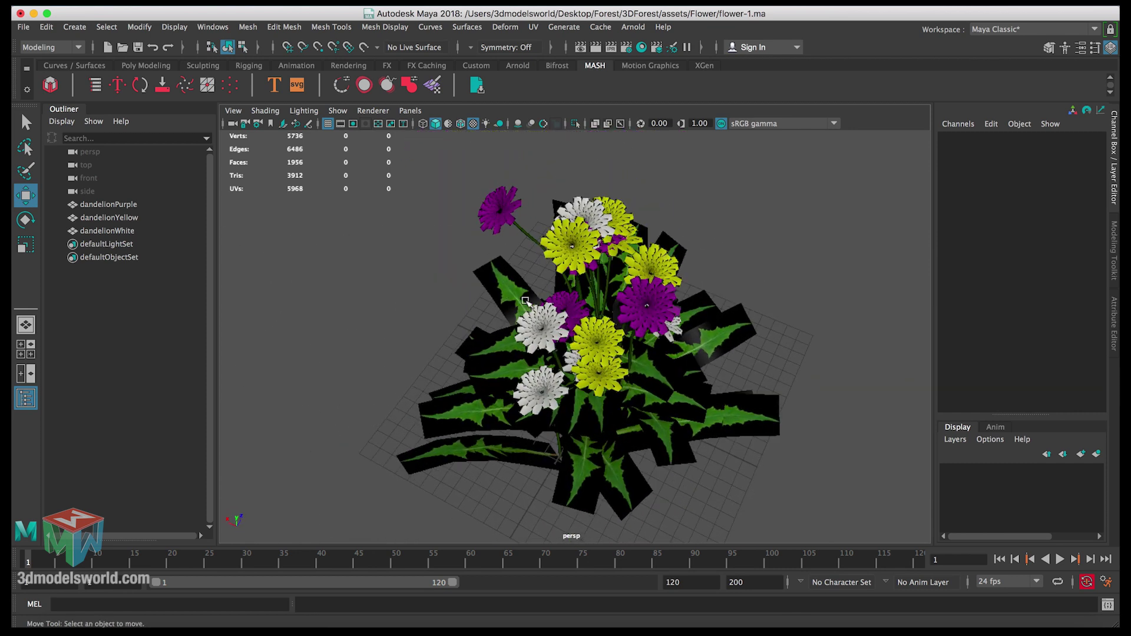
right_click_drag(526, 301, 474, 276, "alt")
left_click_drag(474, 275, 471, 270, "alt")
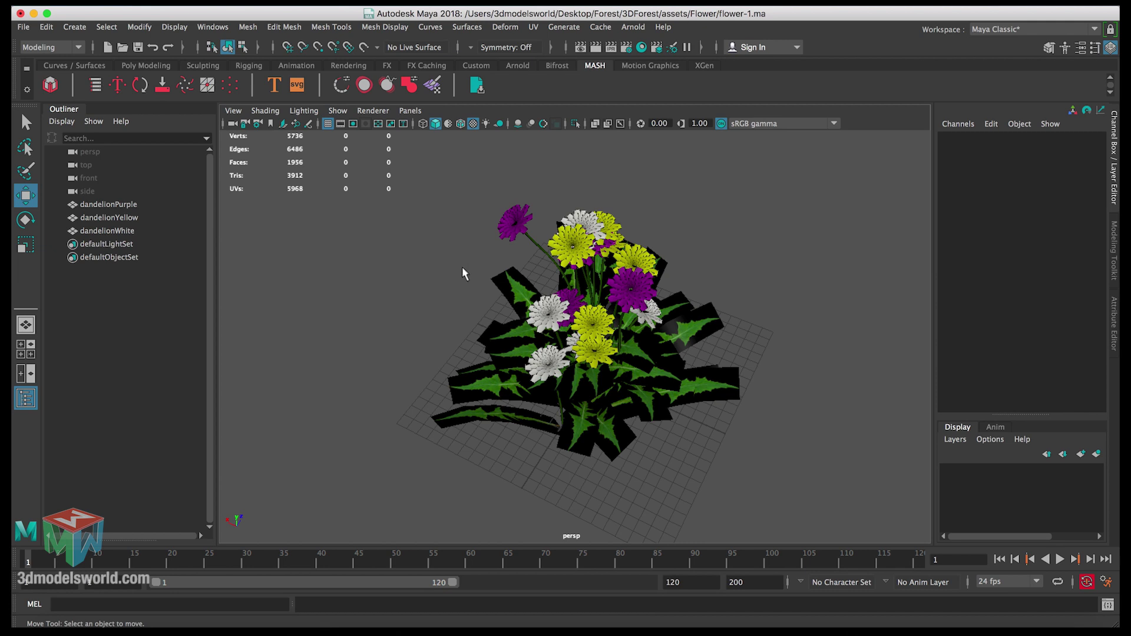